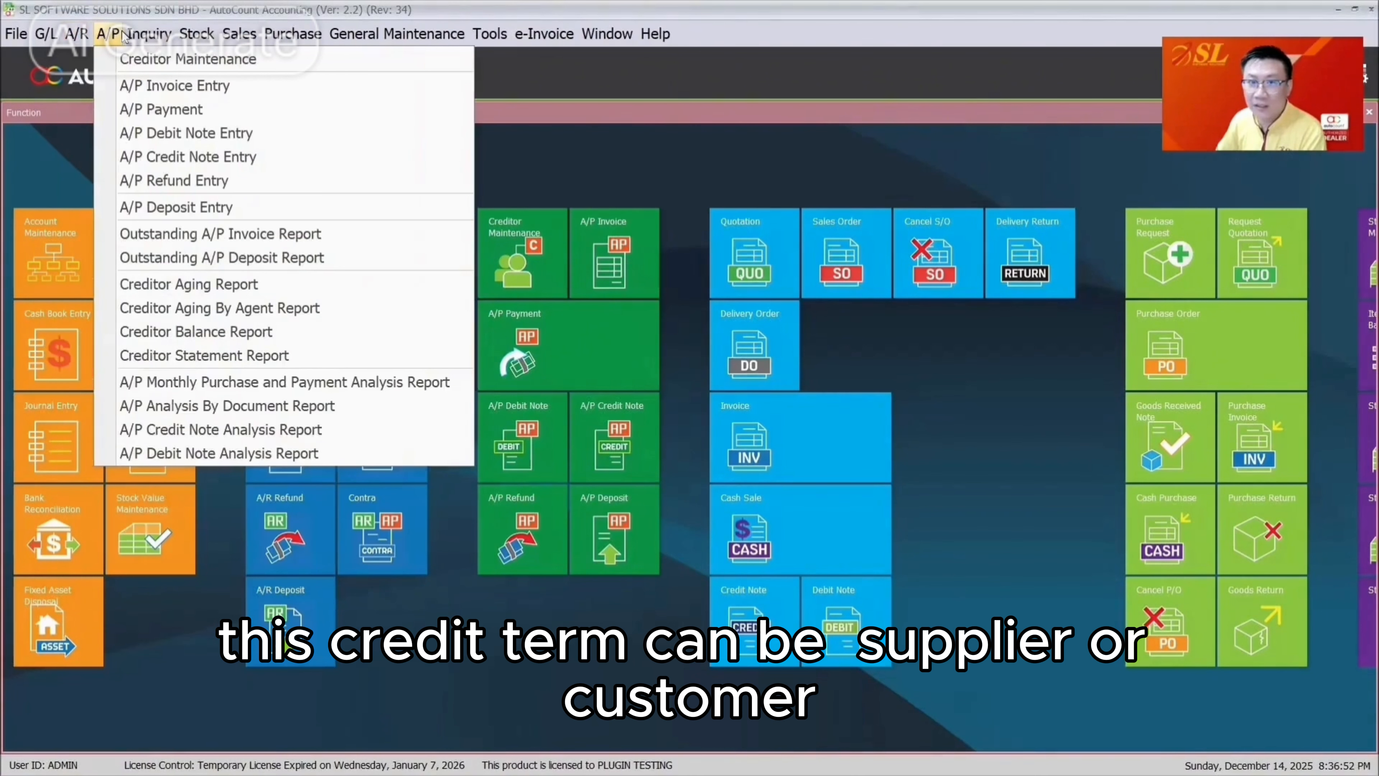
Open A/R Debtor Maintenance and start a new debtor account 300-C004
{"action": "mouse_move", "coordinate": [74, 32]}
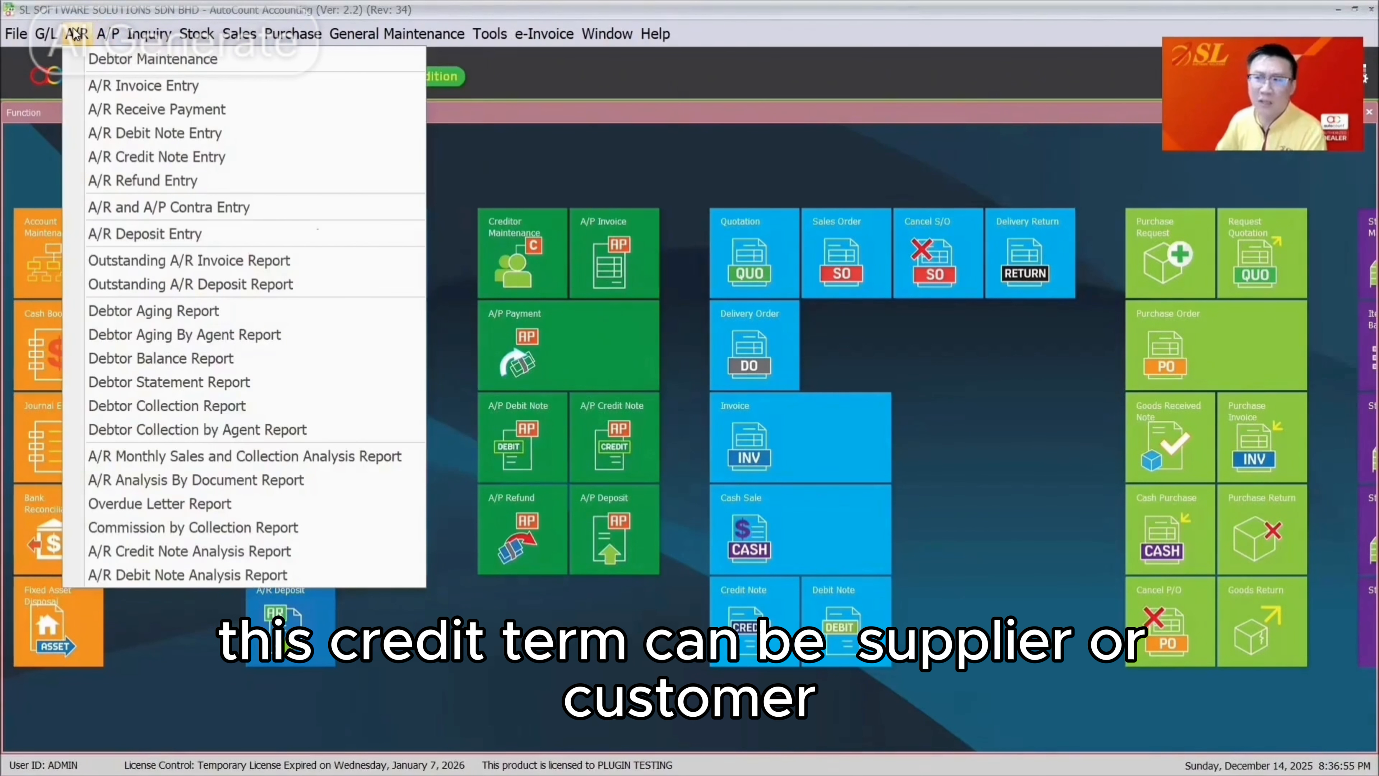
{"action": "left_click", "coordinate": [74, 33]}
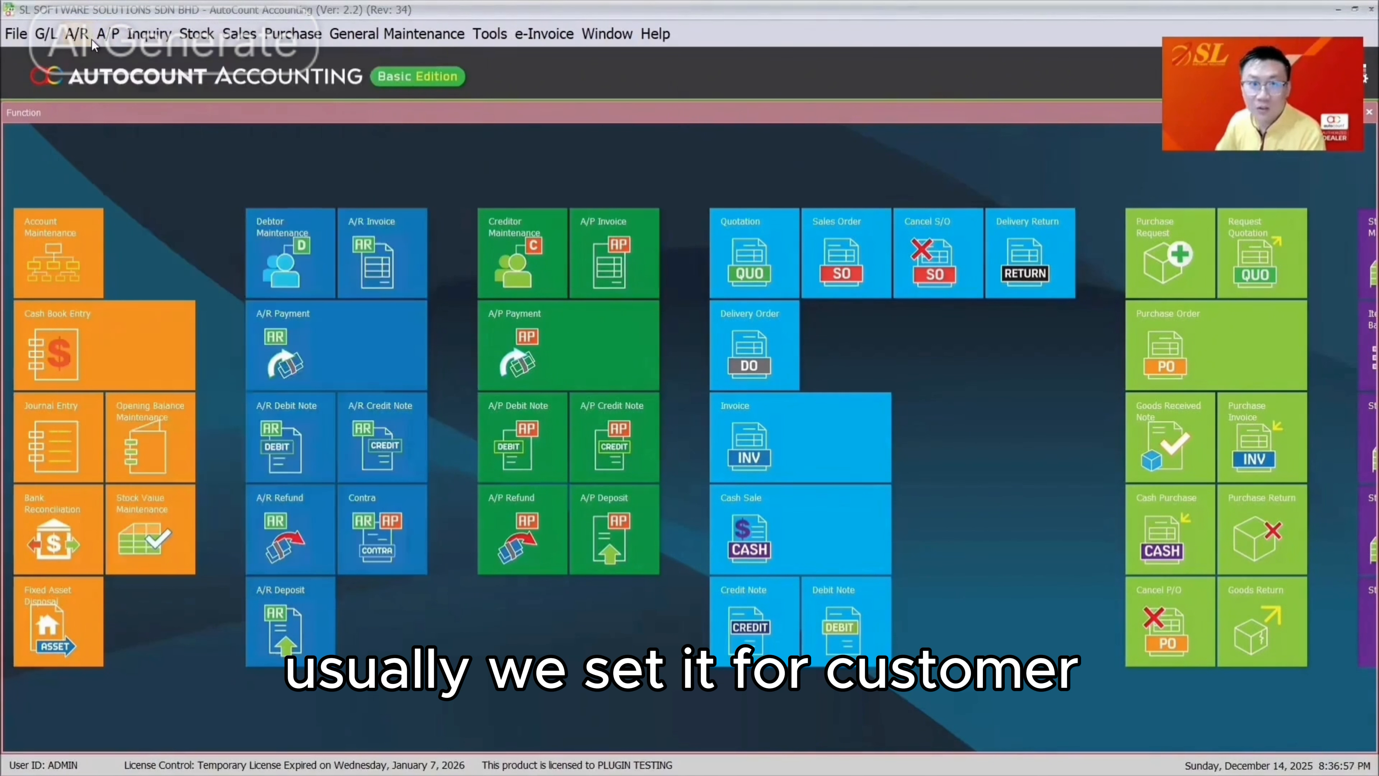
{"action": "left_click", "coordinate": [75, 33]}
{"action": "left_click", "coordinate": [98, 59]}
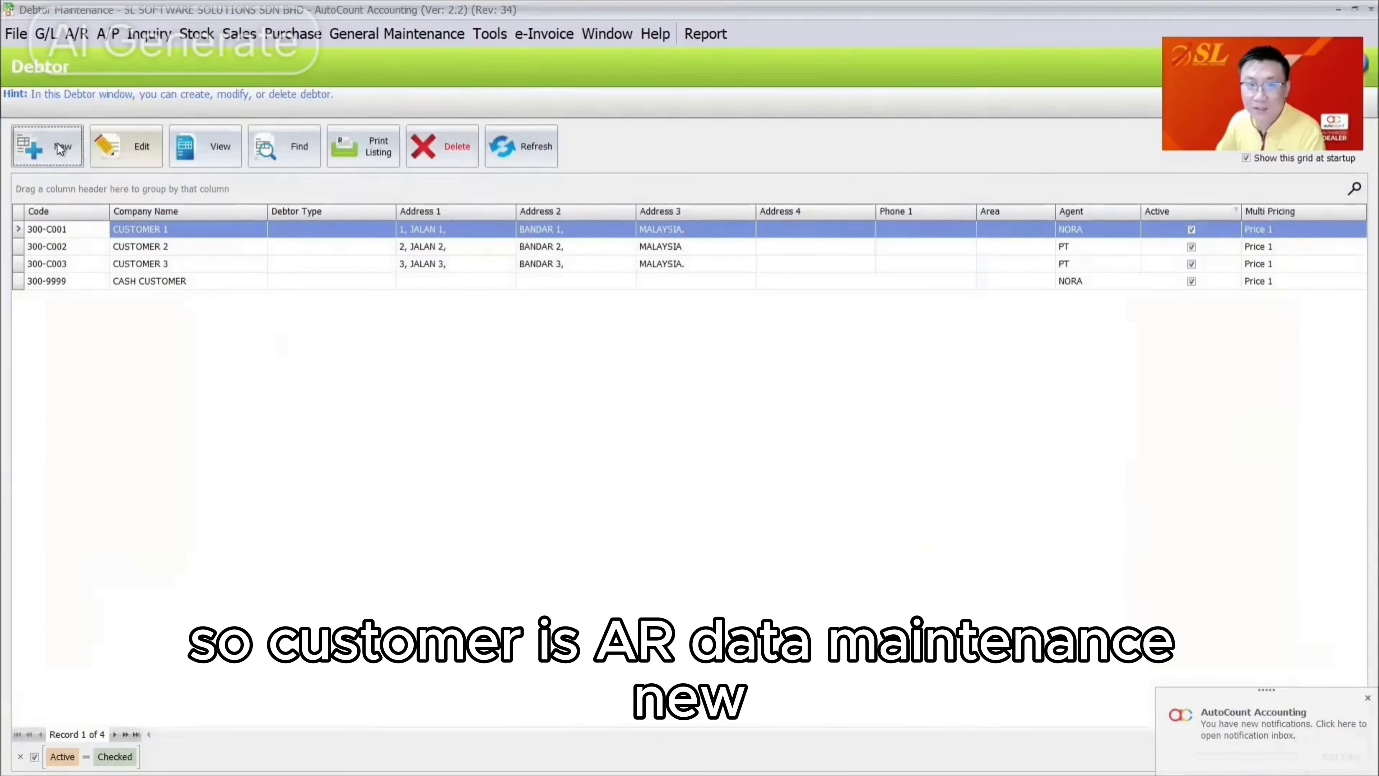
{"action": "left_click", "coordinate": [57, 142]}
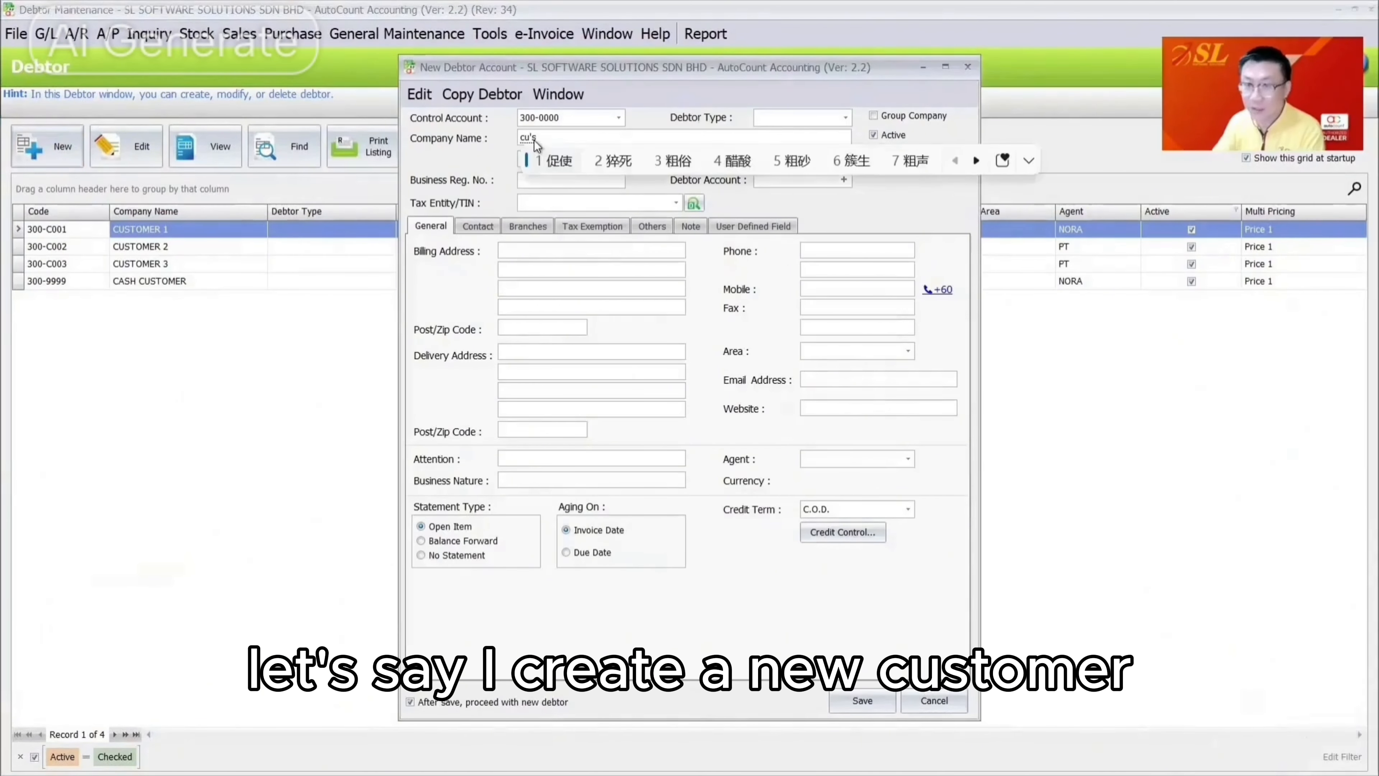
Name the debtor CUSTOMER 4 and give it a Net 45 days credit term
{"action": "type", "text": "CUST"}
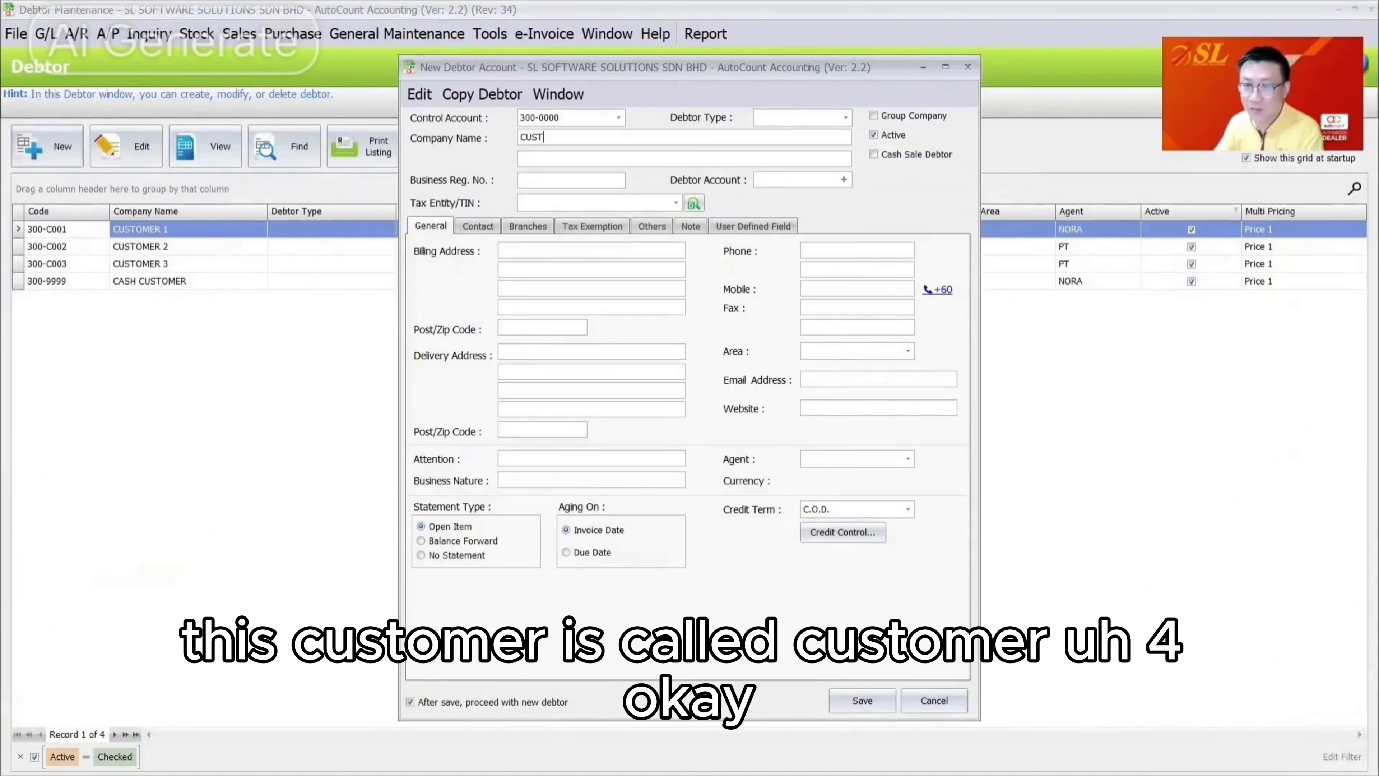
{"action": "type", "text": "OMER 4"}
{"action": "key", "text": "Tab"}
{"action": "right_click", "coordinate": [531, 135]}
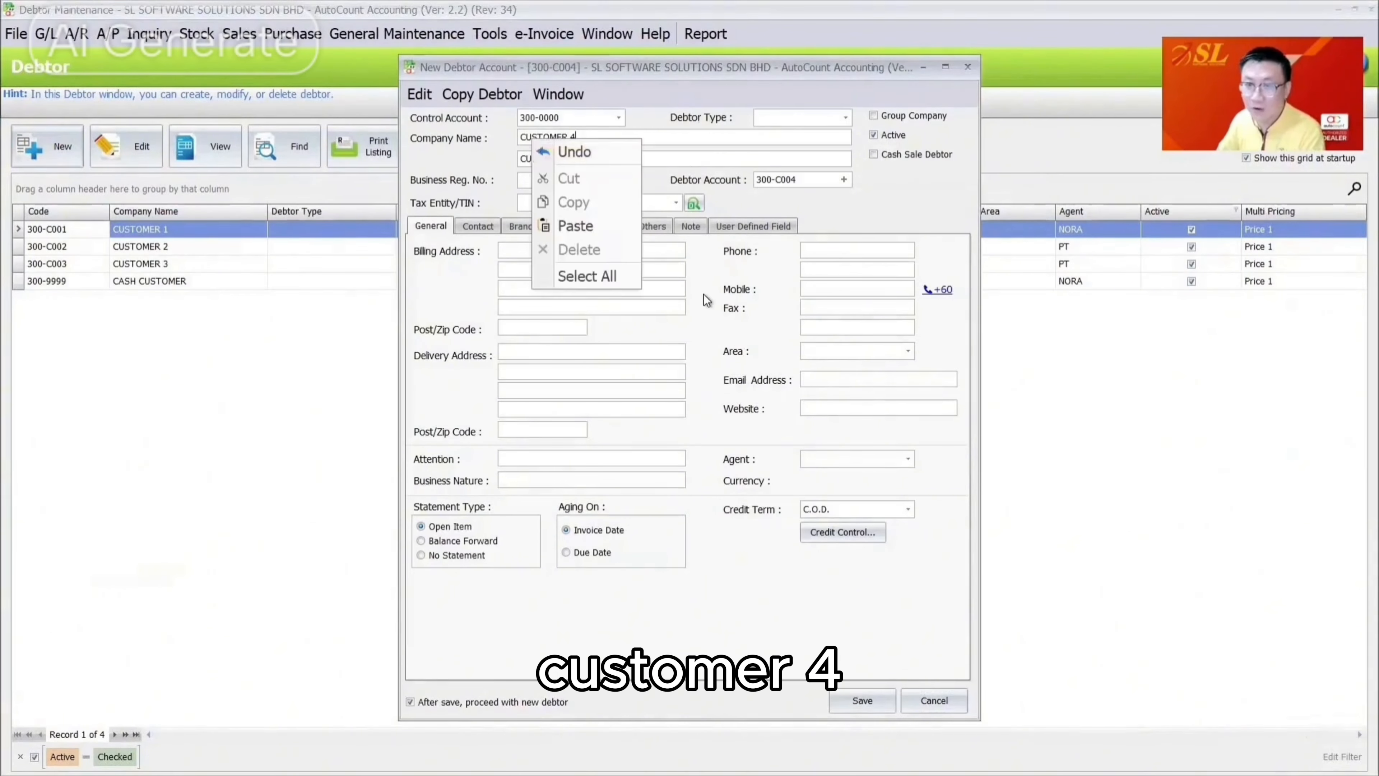
{"action": "left_click", "coordinate": [700, 294]}
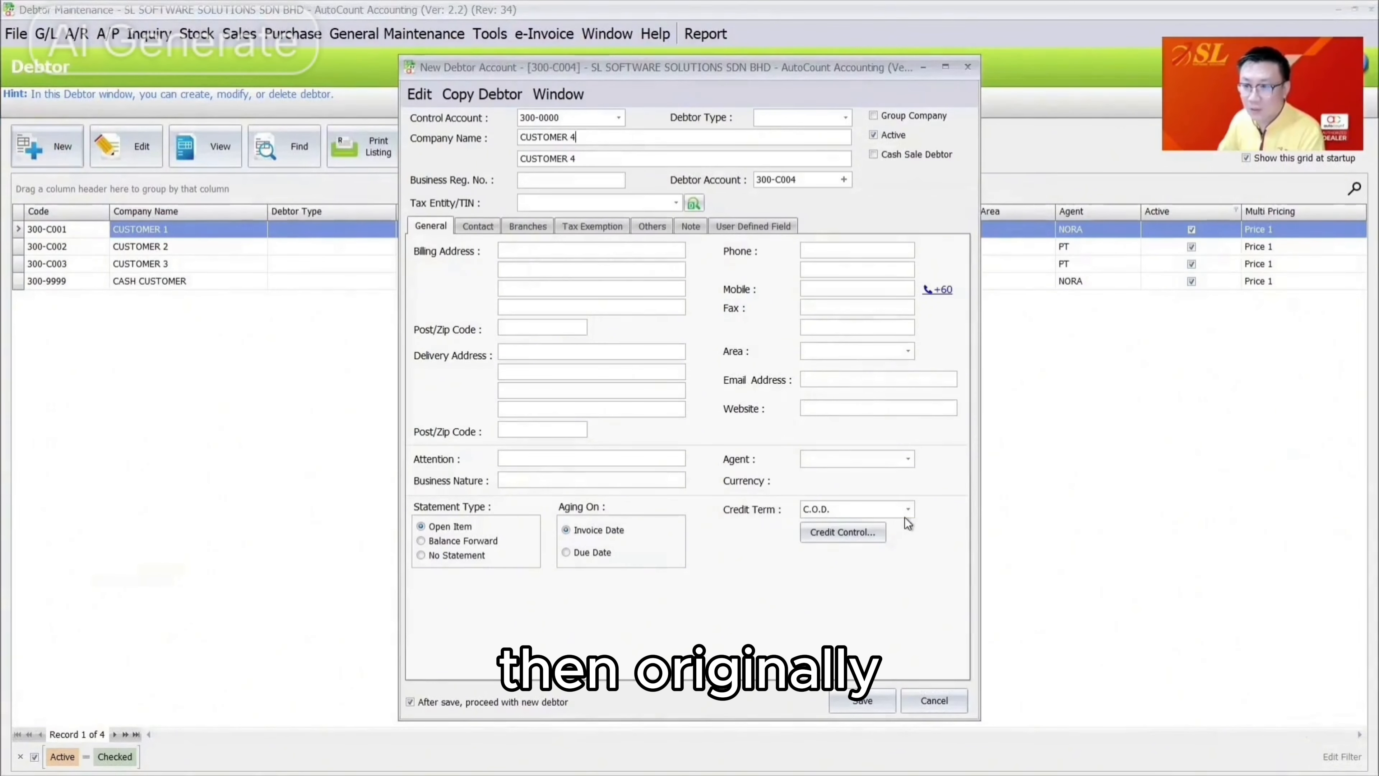
{"action": "left_click", "coordinate": [904, 506]}
{"action": "left_click", "coordinate": [866, 243]}
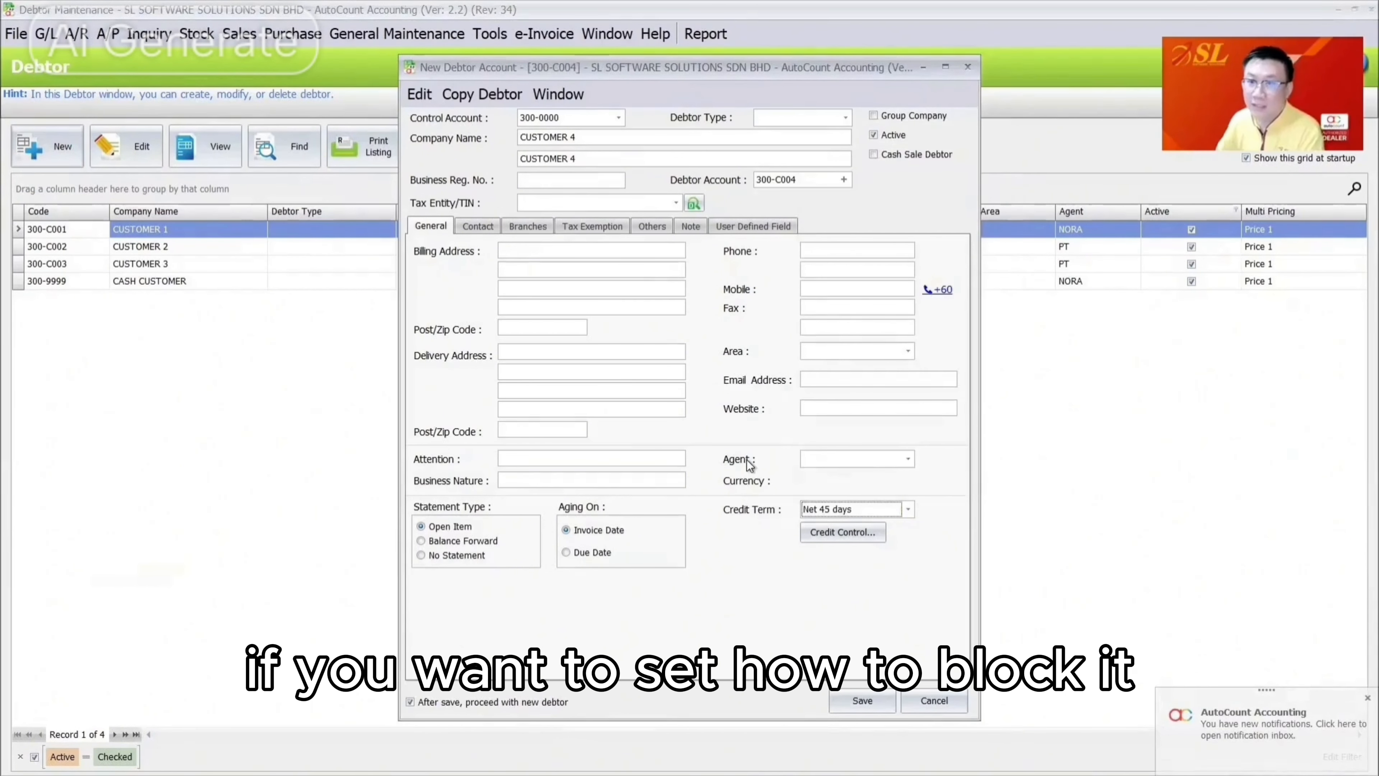
Open CUSTOMER 4's credit control, keep the 30,000 credit limit and set the overdue limit to 1
{"action": "left_click", "coordinate": [842, 533]}
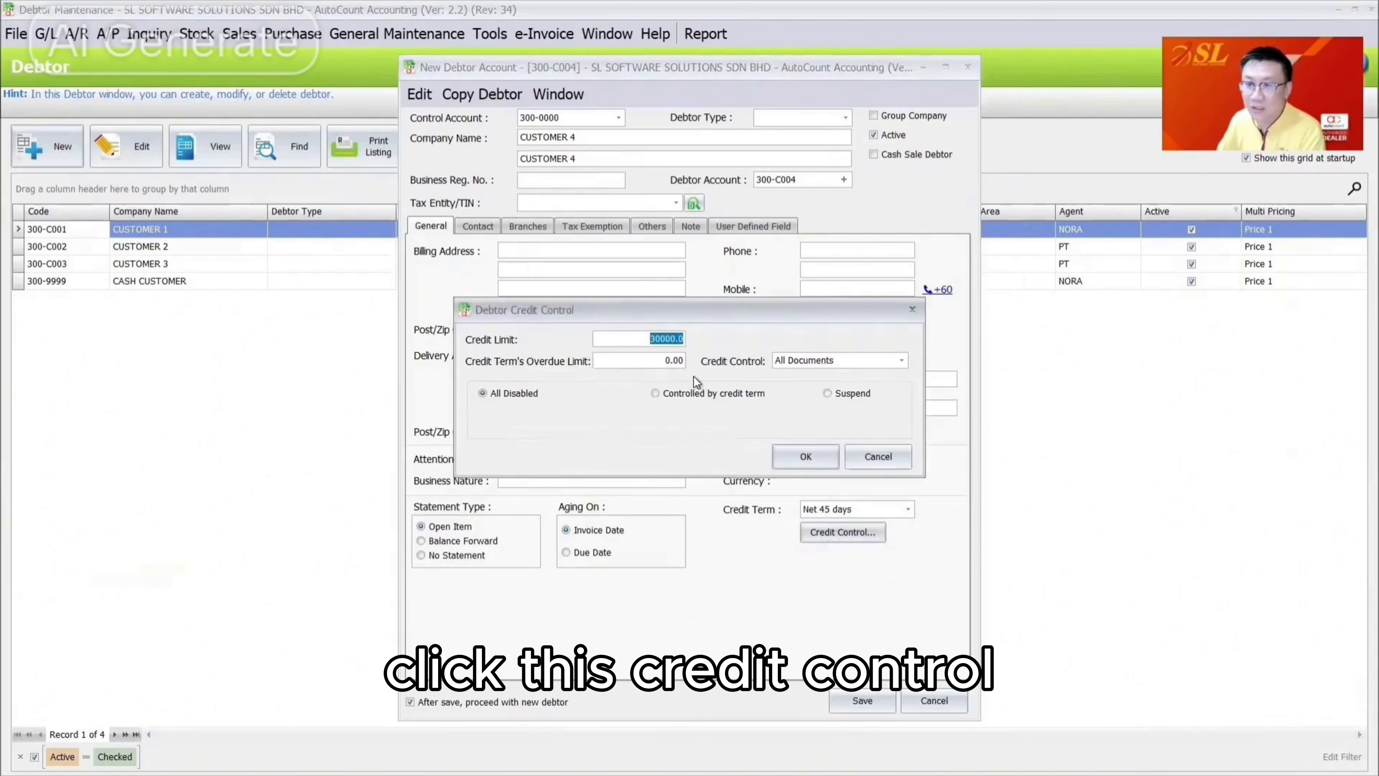
{"action": "left_click", "coordinate": [606, 364]}
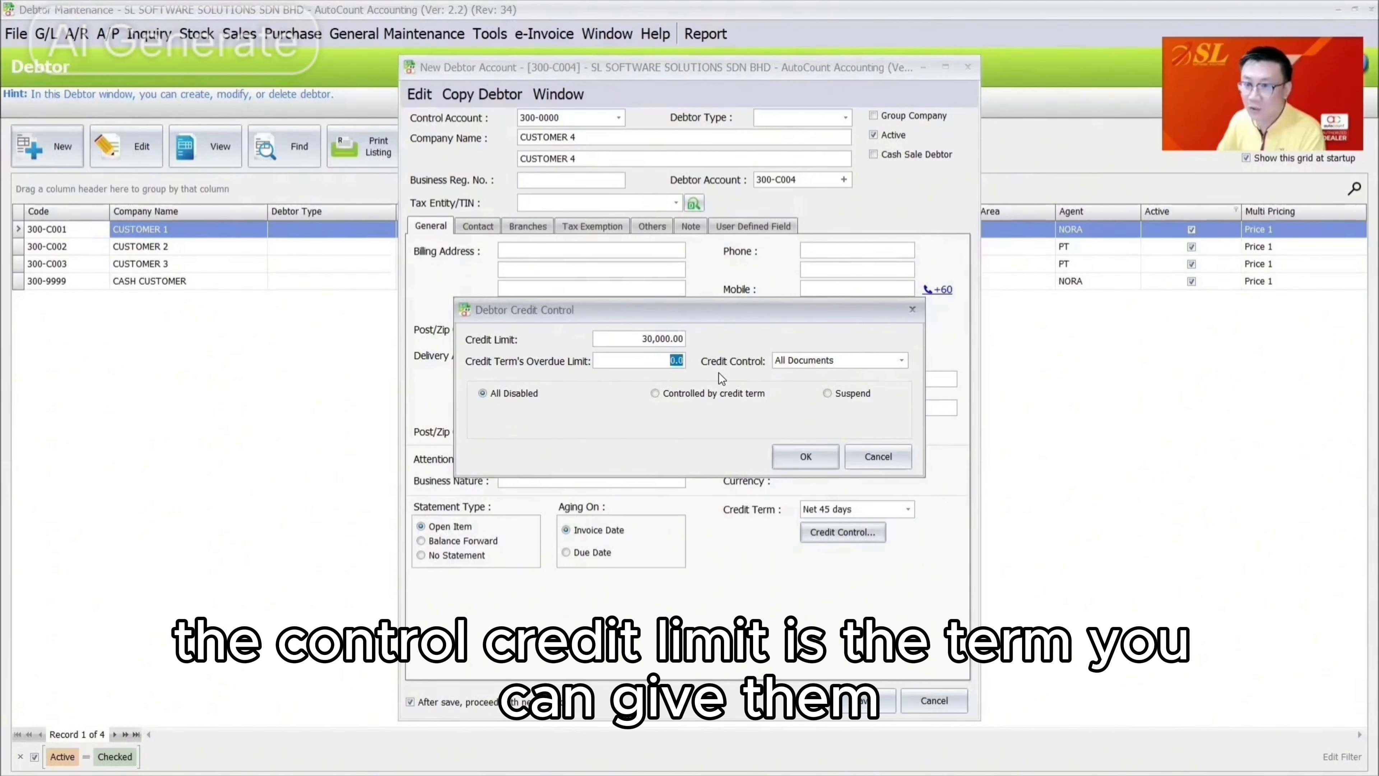
{"action": "left_click", "coordinate": [684, 337]}
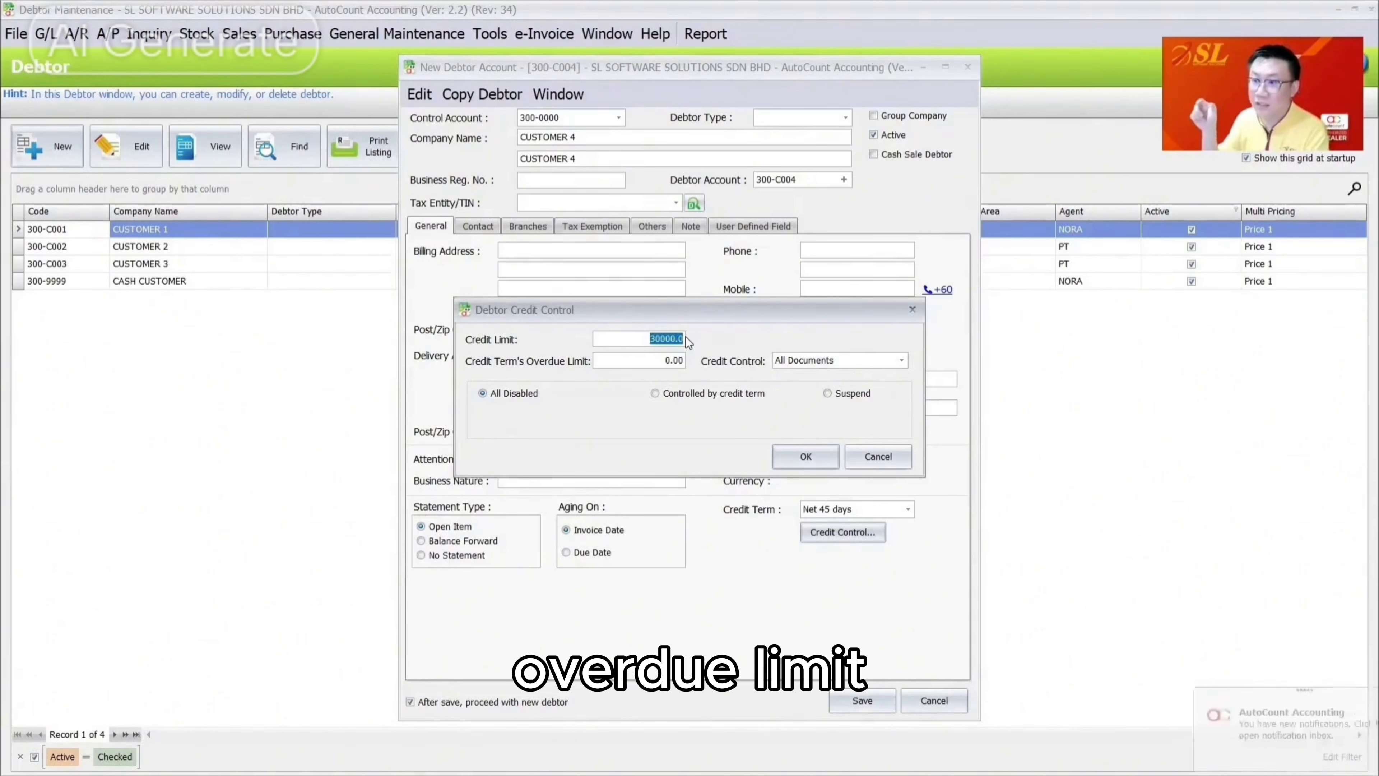
{"action": "left_click", "coordinate": [670, 361]}
{"action": "left_click_drag", "start_coordinate": [670, 361], "coordinate": [695, 363]}
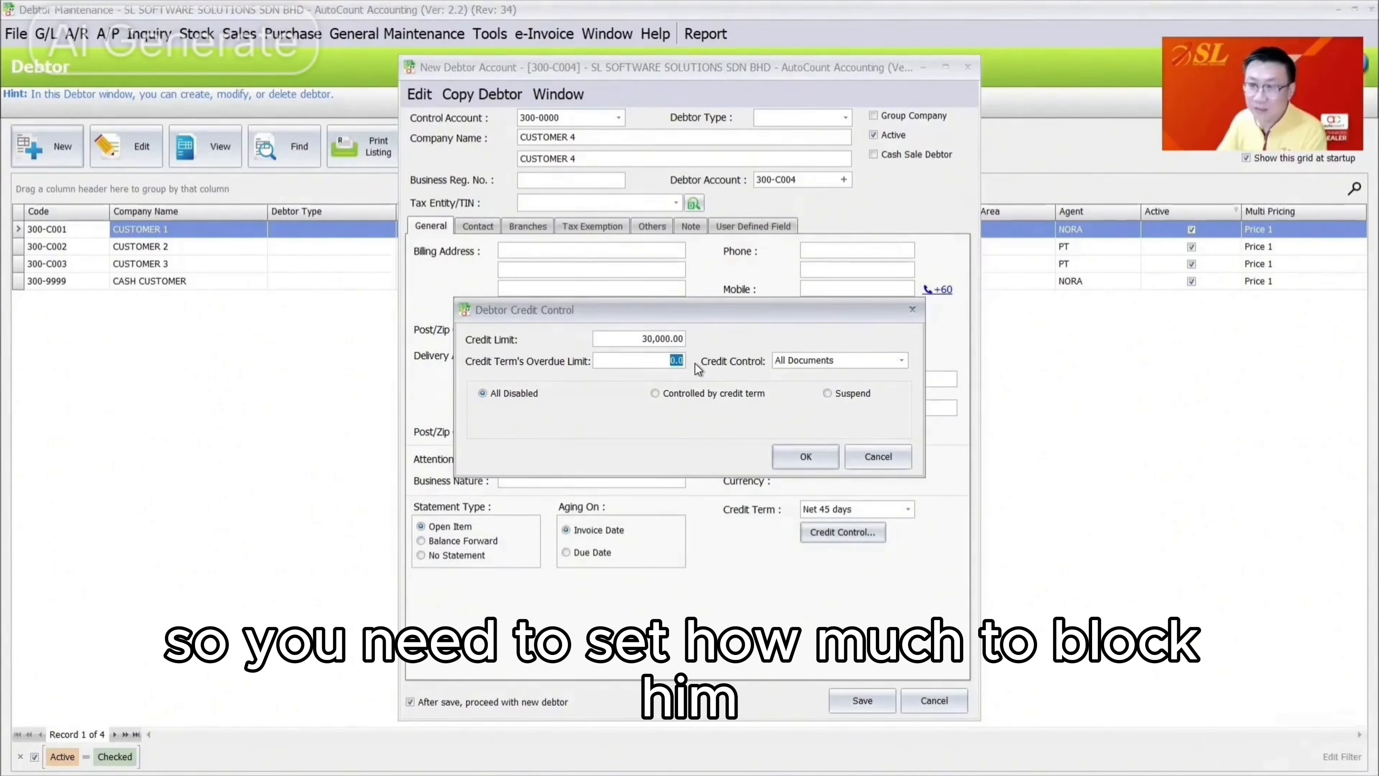
{"action": "type", "text": "1"}
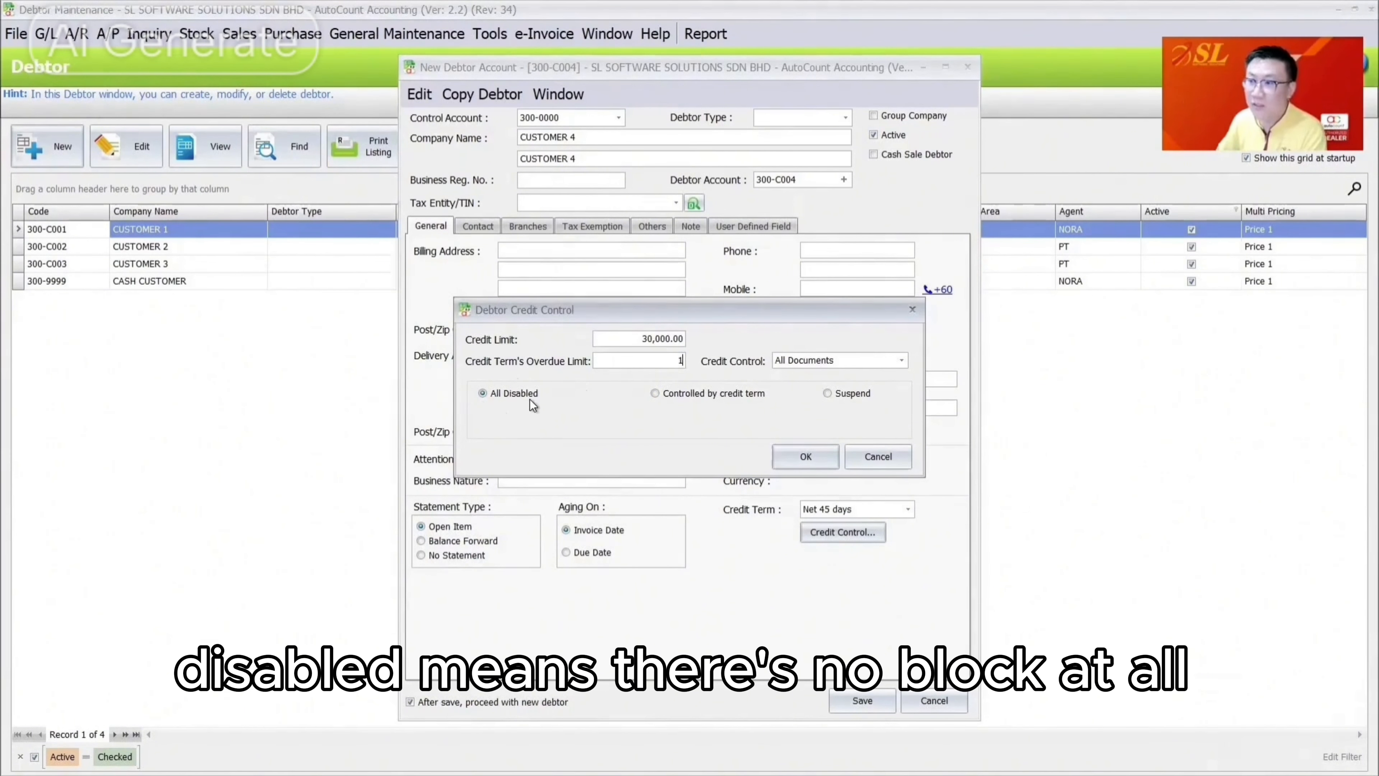
Switch to 'Controlled by credit term' and set exceeding the overdue limit to Need Password
{"action": "left_click", "coordinate": [704, 392]}
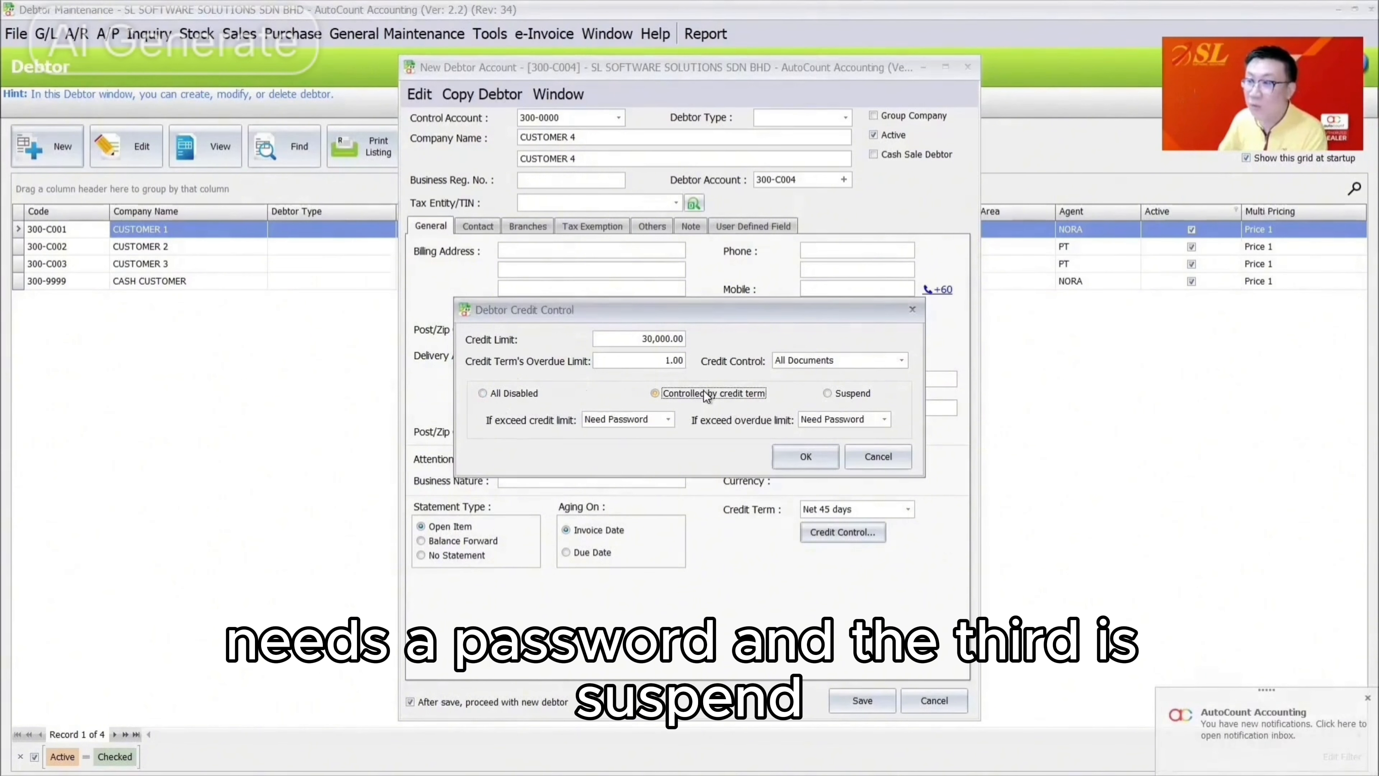
{"action": "left_click", "coordinate": [852, 394]}
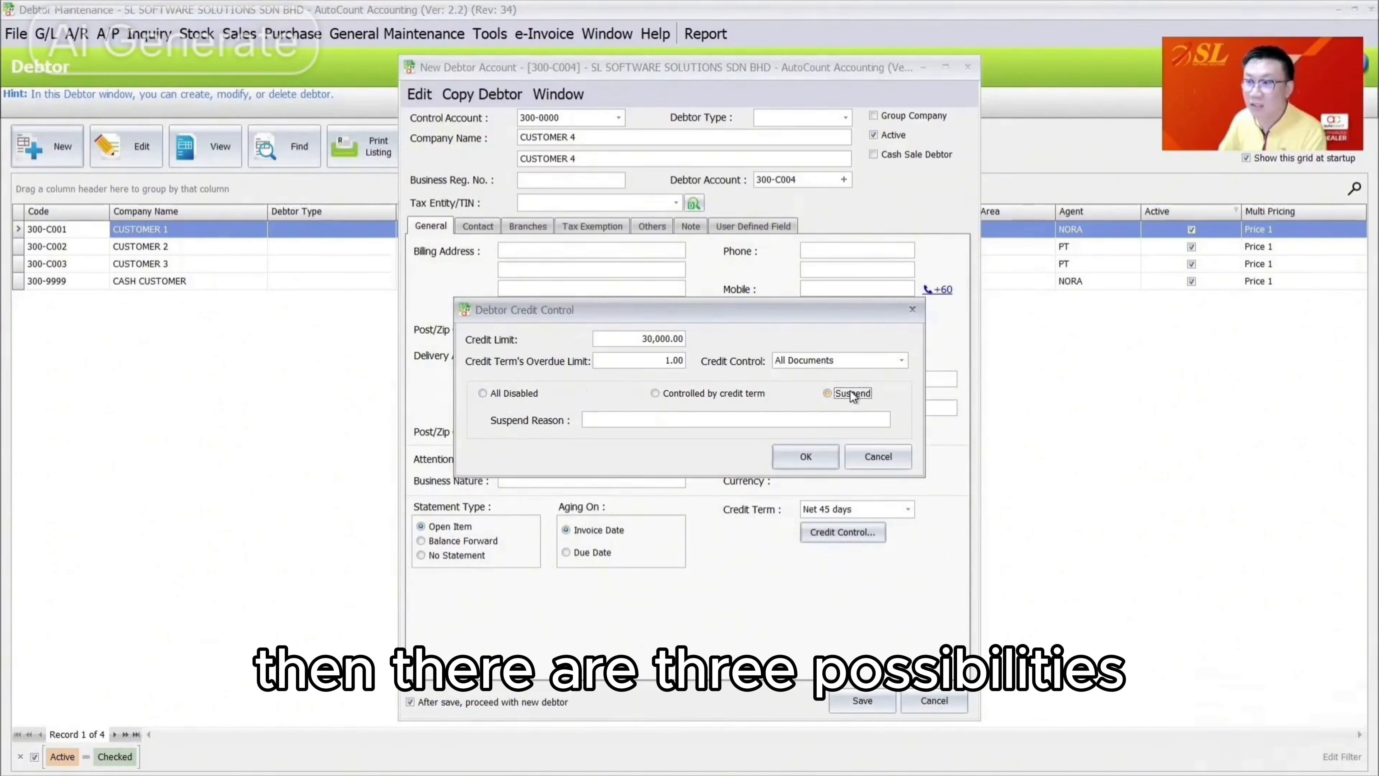
{"action": "left_click", "coordinate": [734, 397]}
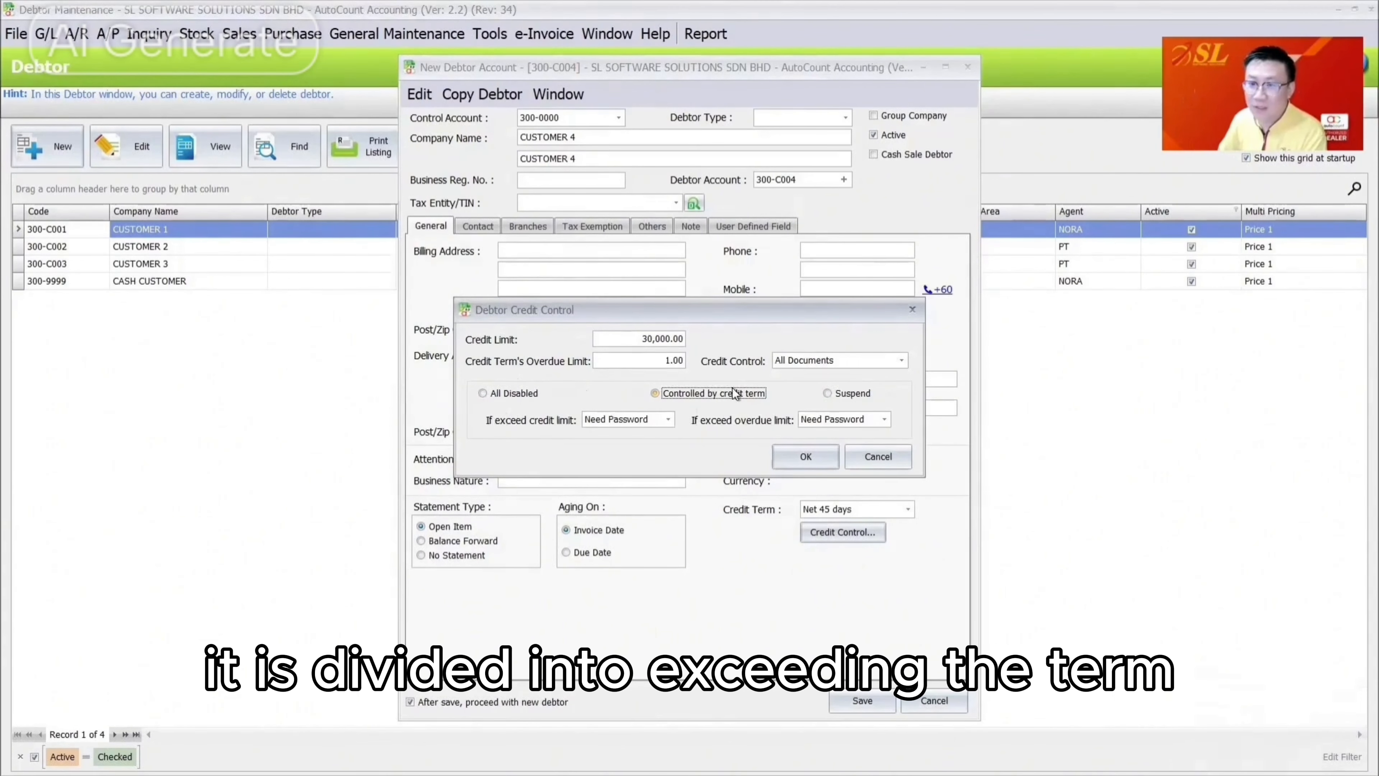
{"action": "left_click", "coordinate": [828, 418]}
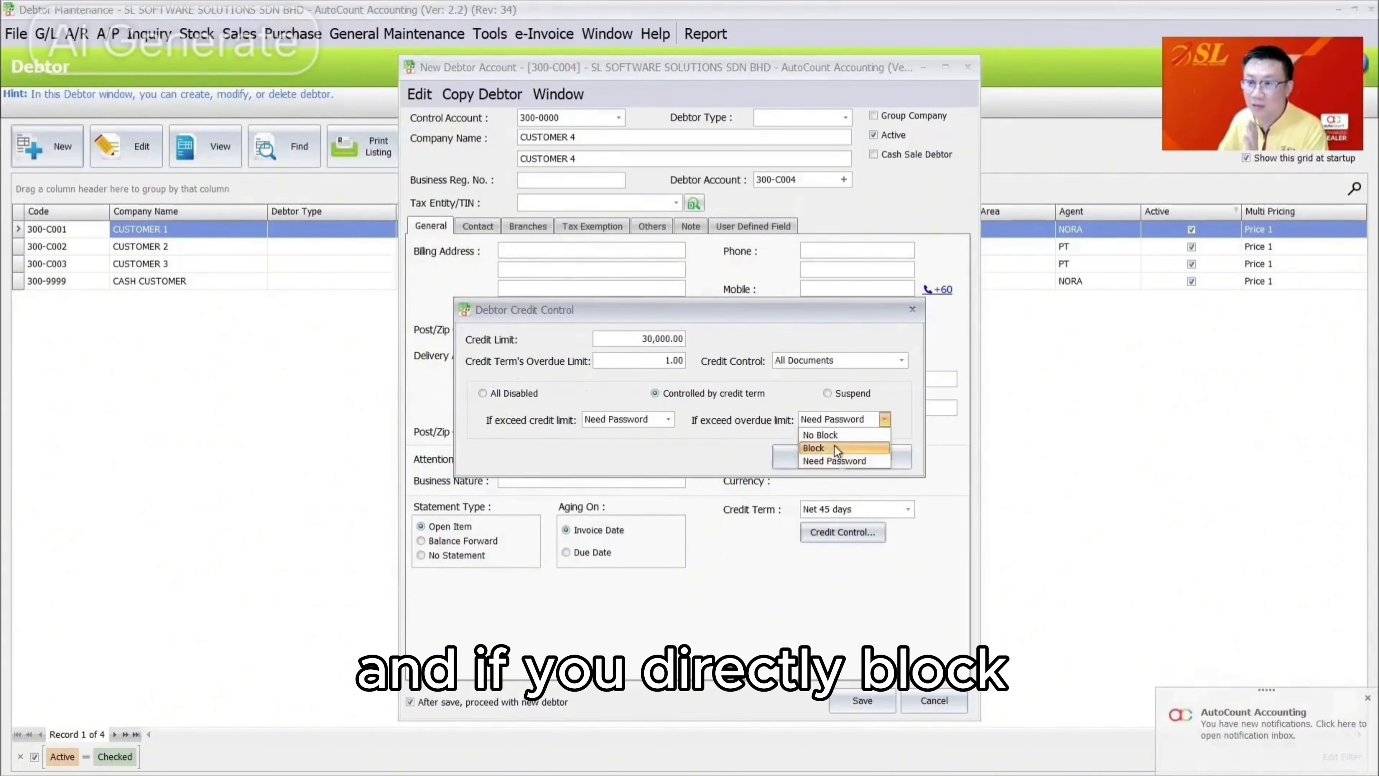
{"action": "left_click", "coordinate": [847, 448]}
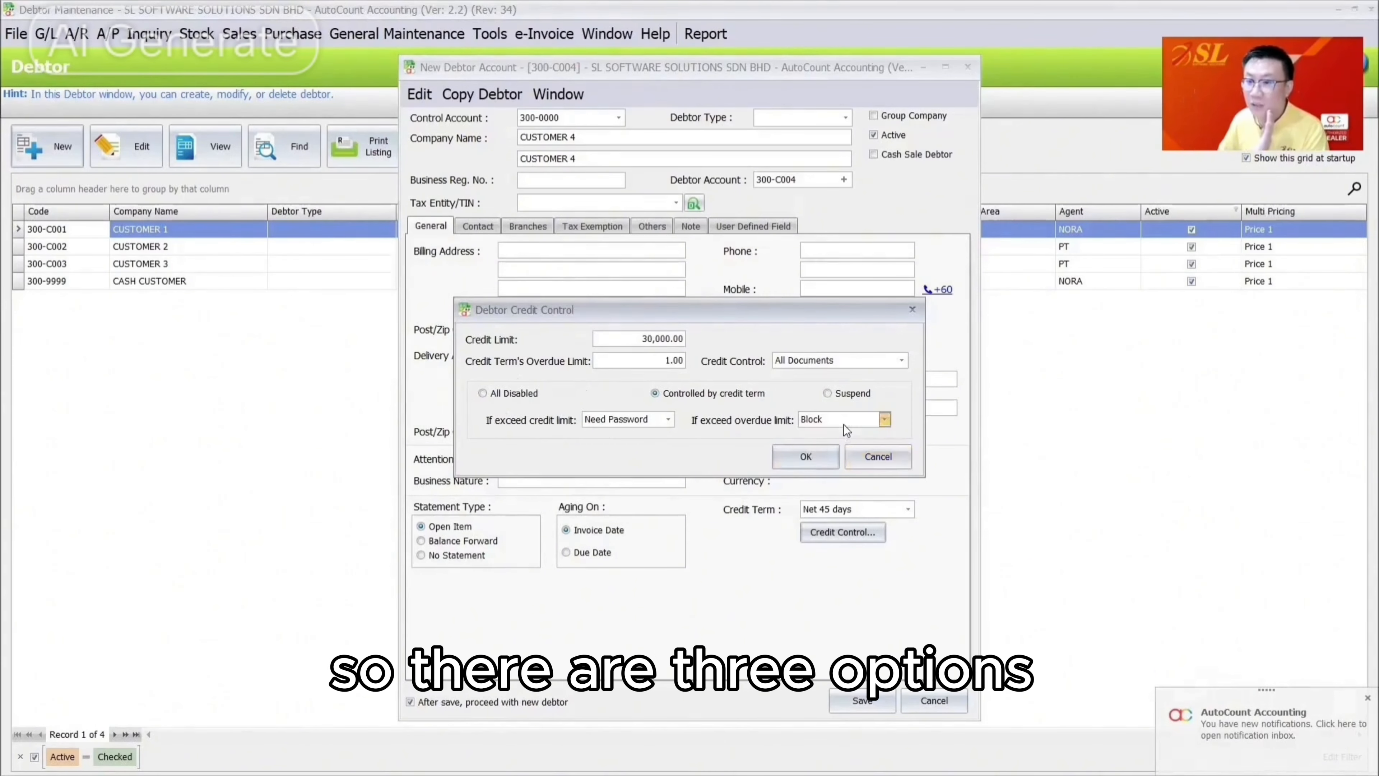
{"action": "left_click", "coordinate": [843, 425]}
{"action": "left_click", "coordinate": [844, 431]}
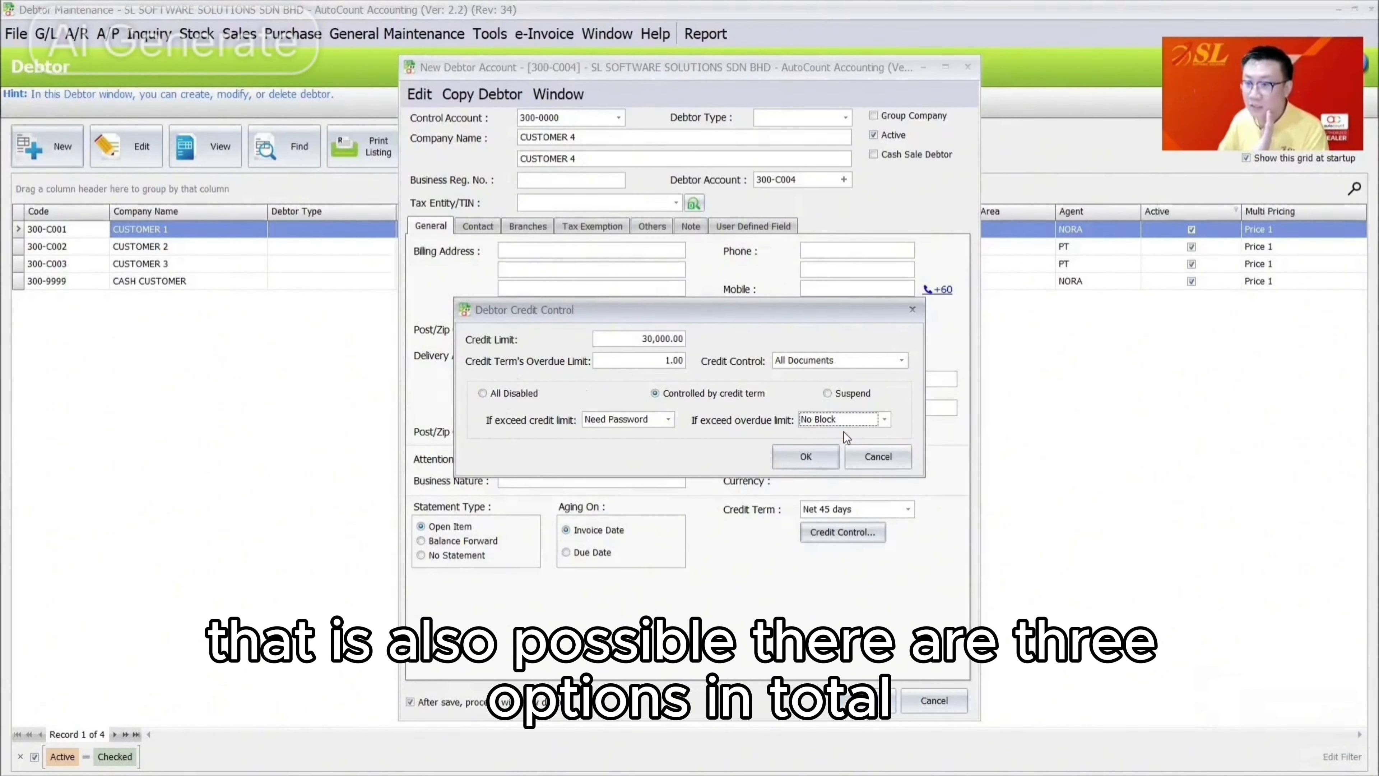
{"action": "left_click", "coordinate": [851, 418]}
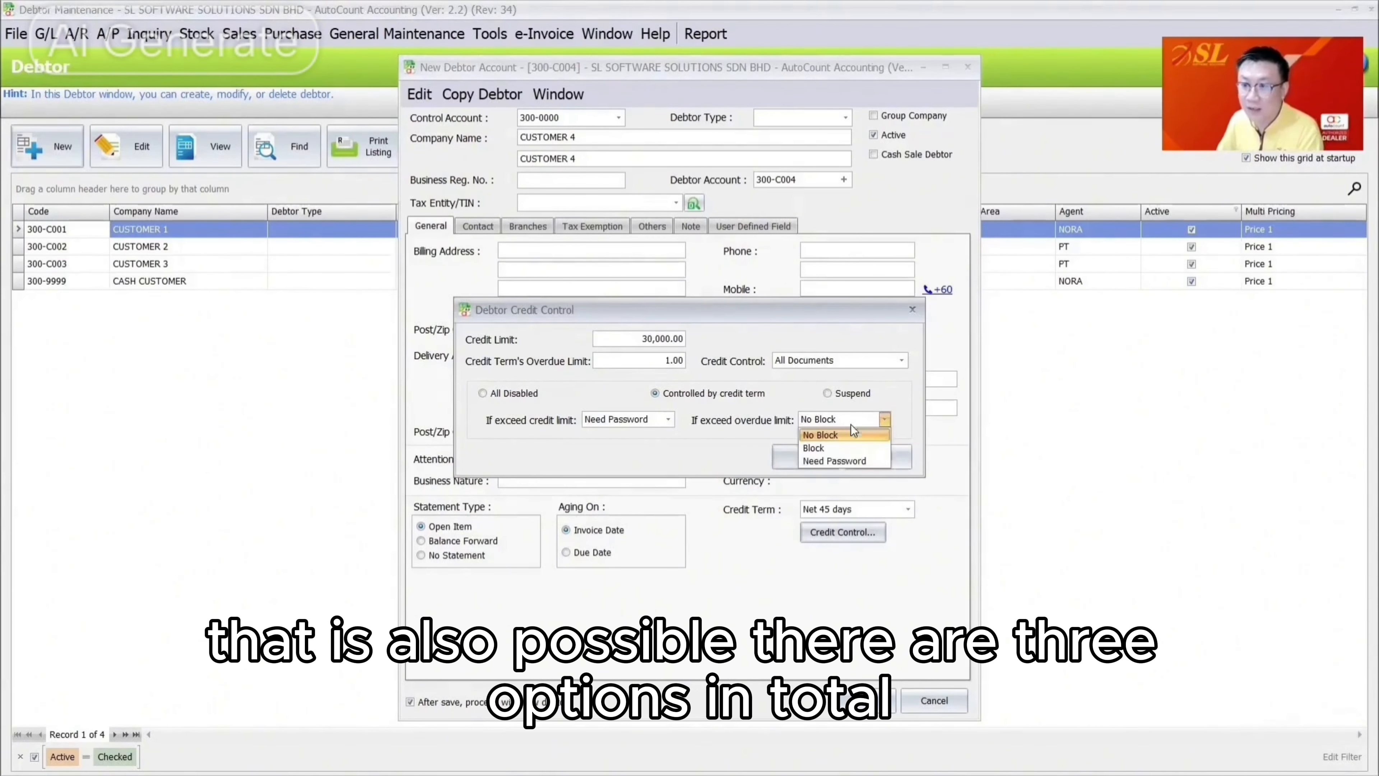
{"action": "left_click", "coordinate": [840, 462]}
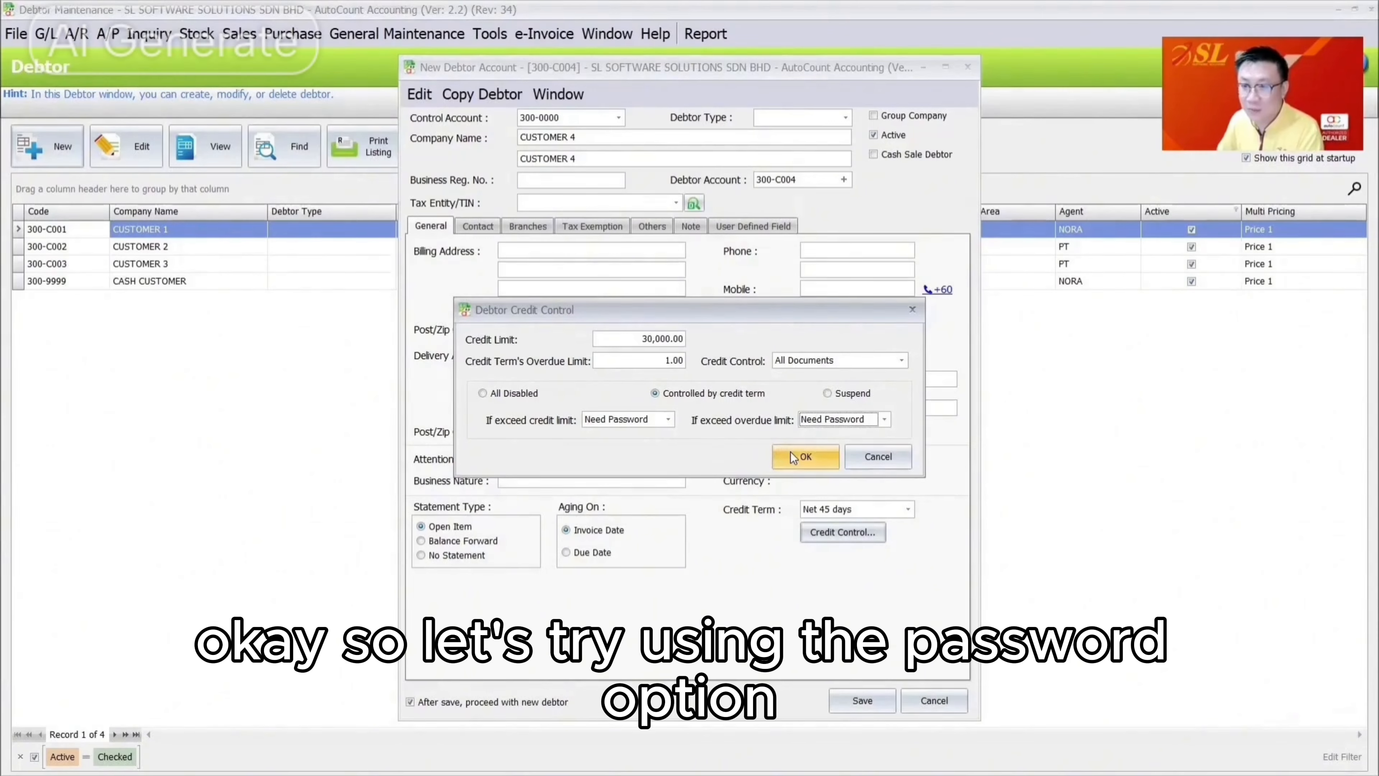
Enter a 10,000 overdue limit, check the 30,000 credit limit, and confirm the settings
{"action": "left_click_drag", "start_coordinate": [644, 364], "coordinate": [841, 378]}
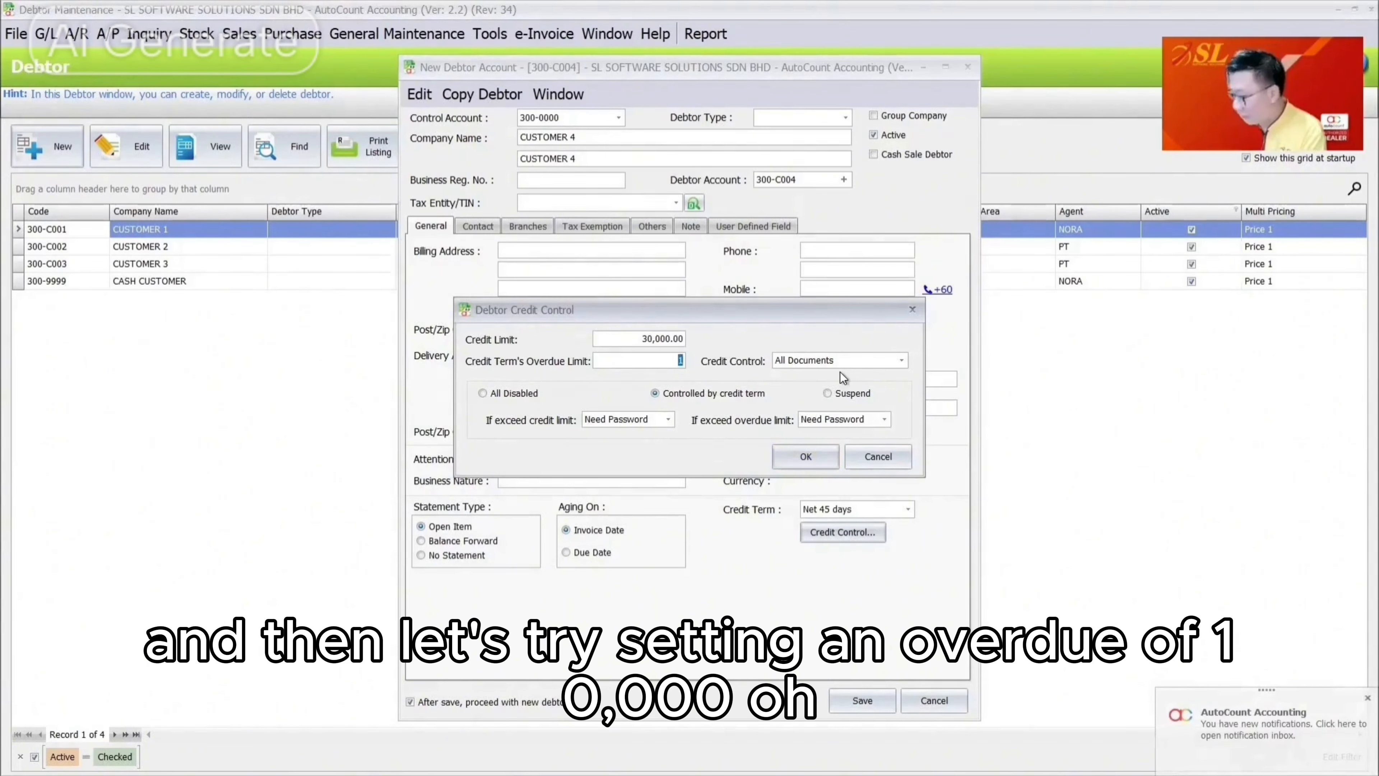
{"action": "type", "text": "10000"}
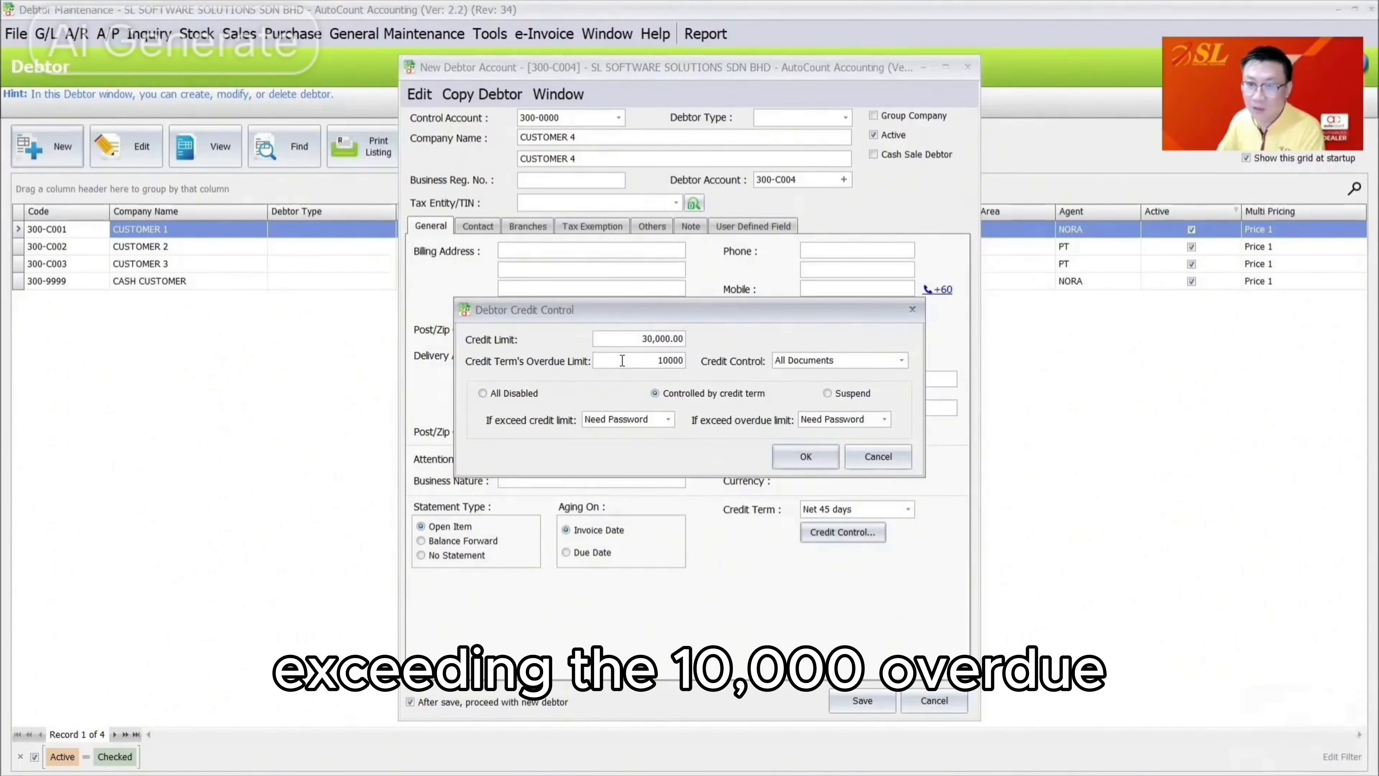
{"action": "left_click_drag", "start_coordinate": [622, 360], "coordinate": [717, 361]}
{"action": "left_click_drag", "start_coordinate": [620, 339], "coordinate": [726, 333]}
{"action": "left_click", "coordinate": [819, 457]}
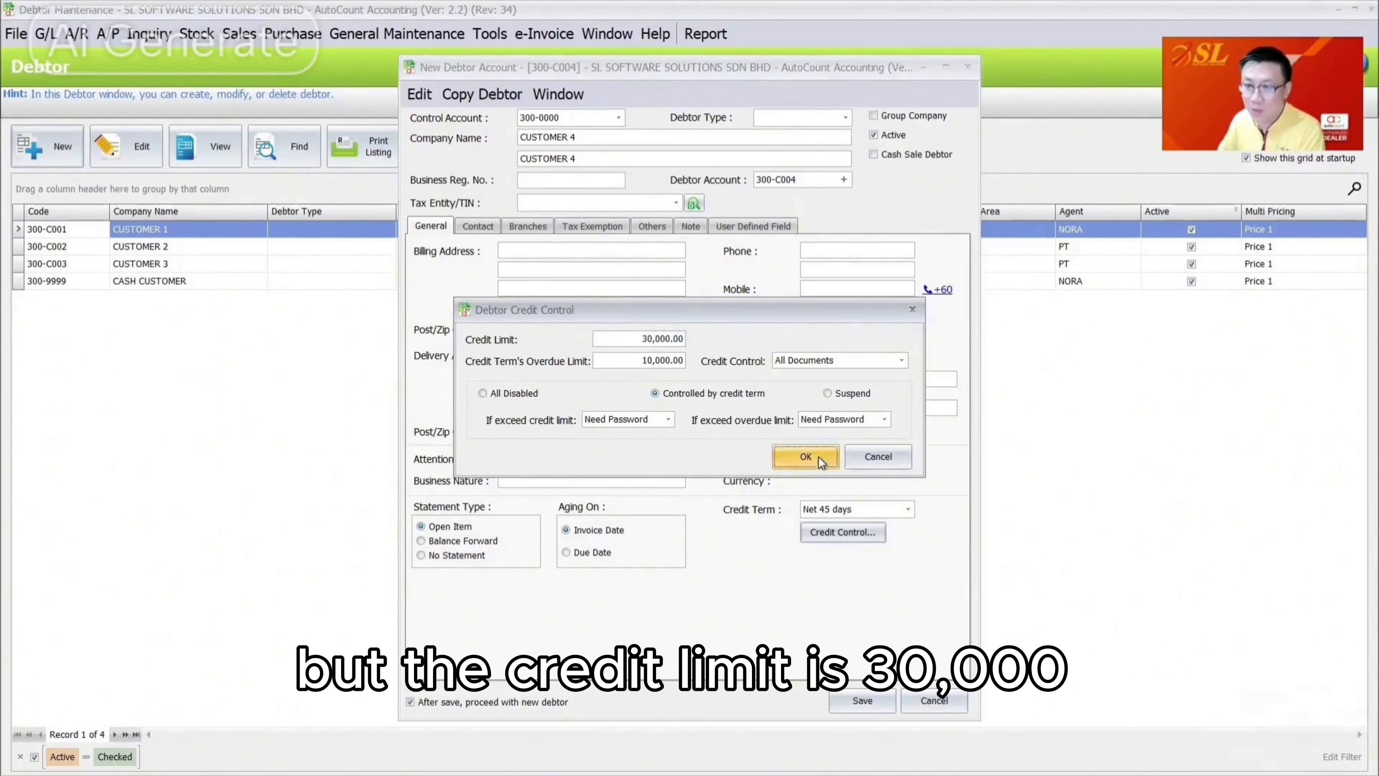
Save the new debtor CUSTOMER 4 and start a new invoice from the invoice list
{"action": "left_click", "coordinate": [867, 708]}
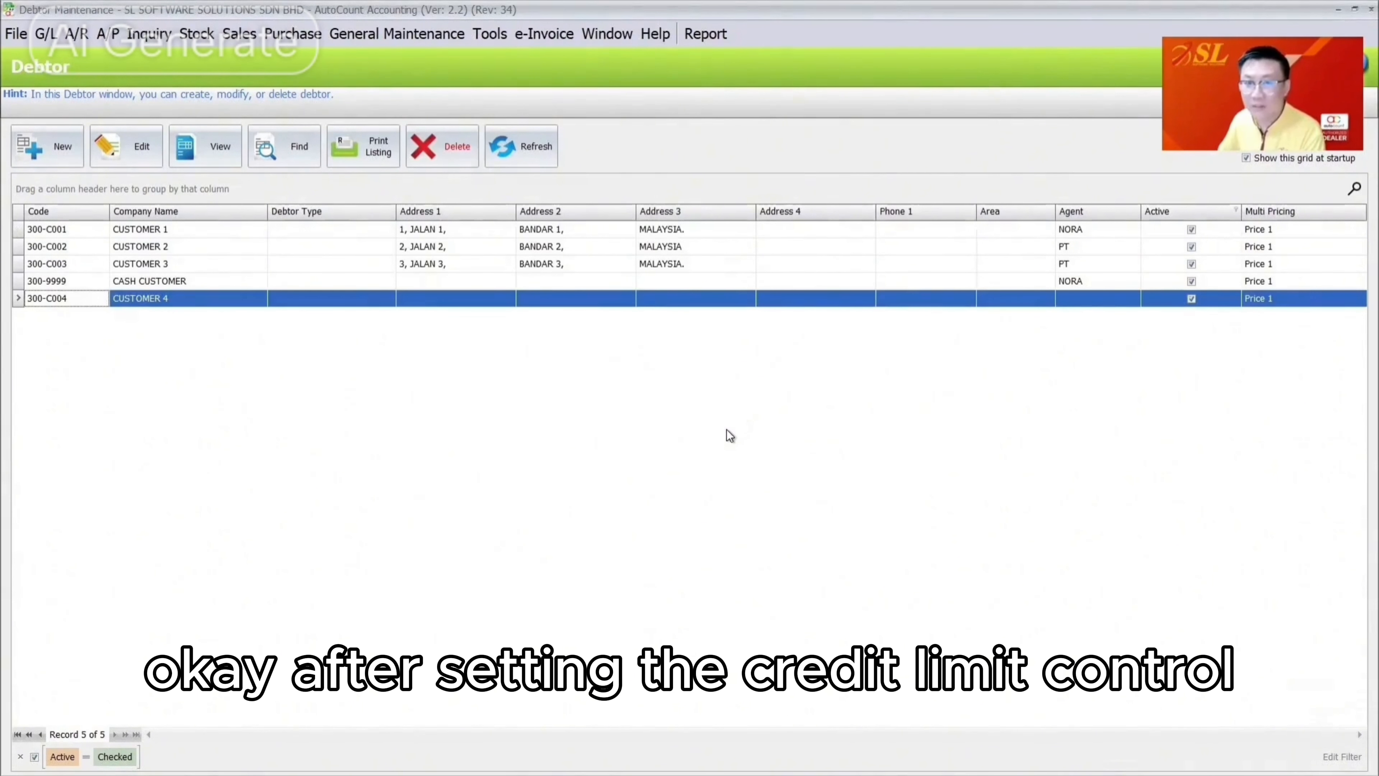
{"action": "left_click", "coordinate": [254, 34]}
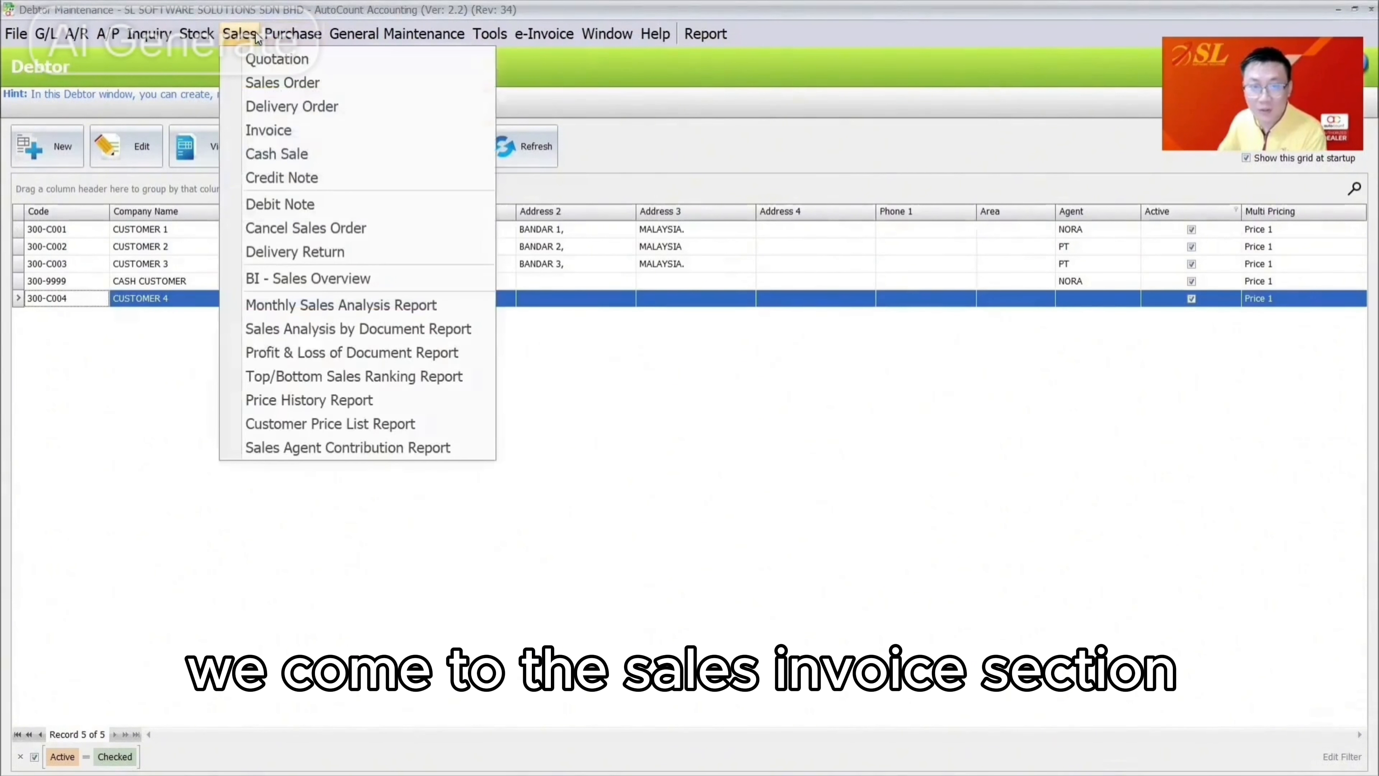
{"action": "left_click", "coordinate": [272, 132]}
{"action": "left_click", "coordinate": [39, 158]}
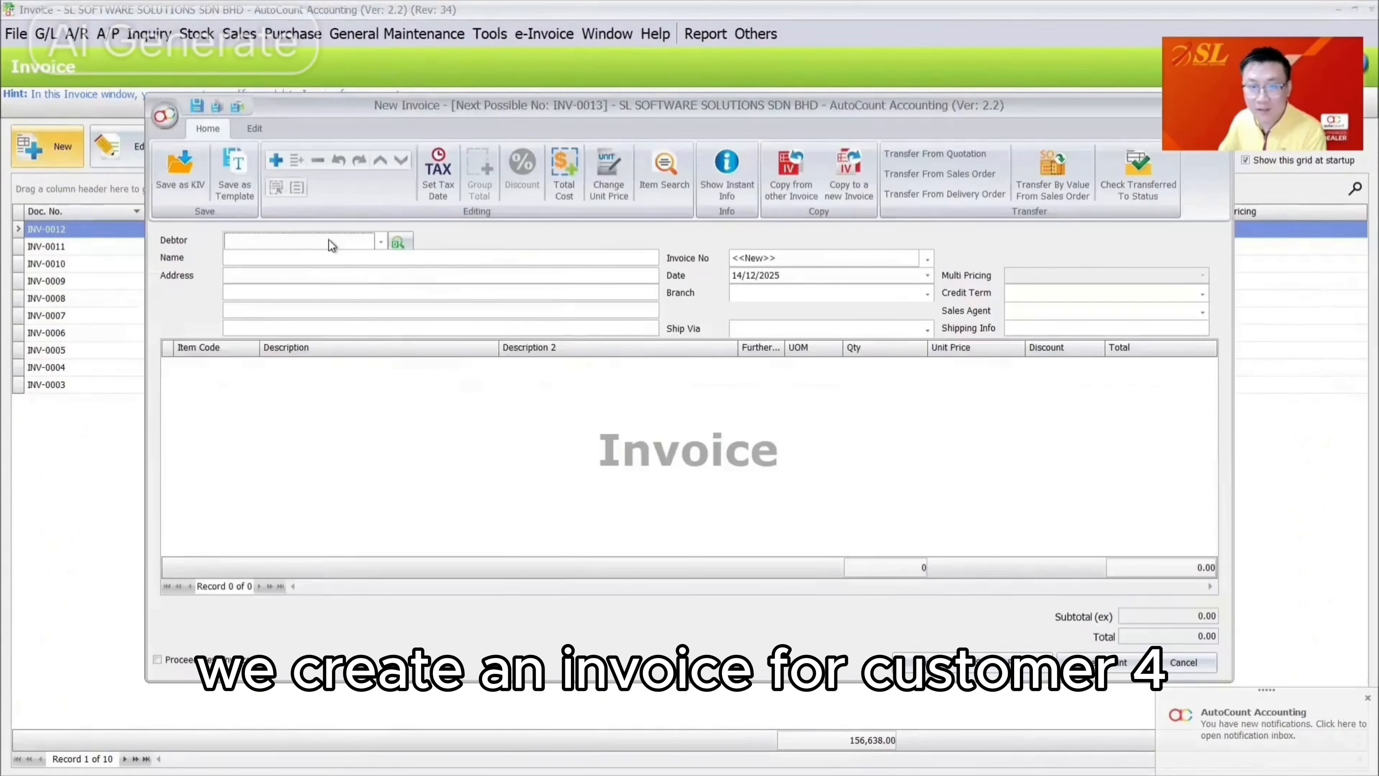
Bill the invoice to CUSTOMER 4 with one PHL-001 item at a 4,000 unit price
{"action": "left_click", "coordinate": [329, 240]}
{"action": "left_click", "coordinate": [349, 381]}
{"action": "left_click", "coordinate": [212, 365]}
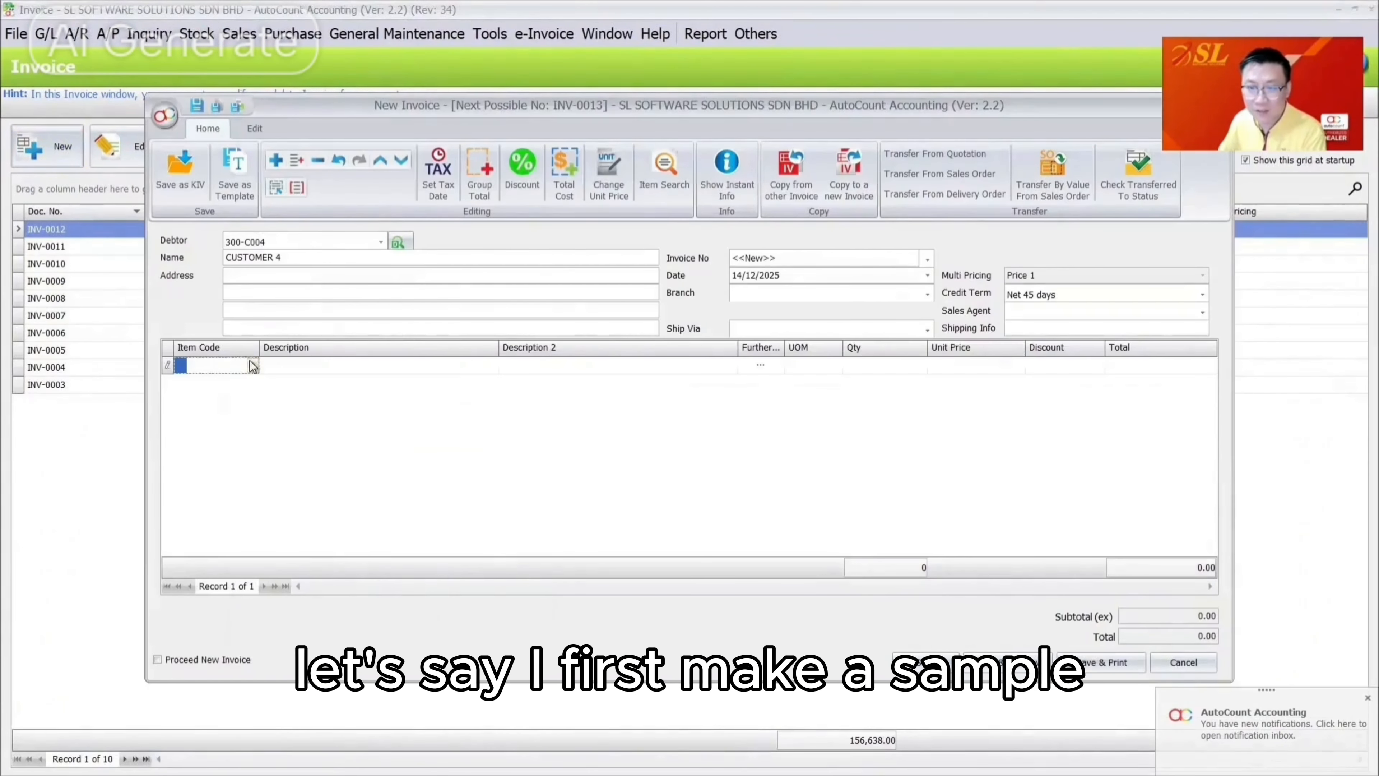
{"action": "left_click", "coordinate": [252, 364]}
{"action": "left_click", "coordinate": [296, 496]}
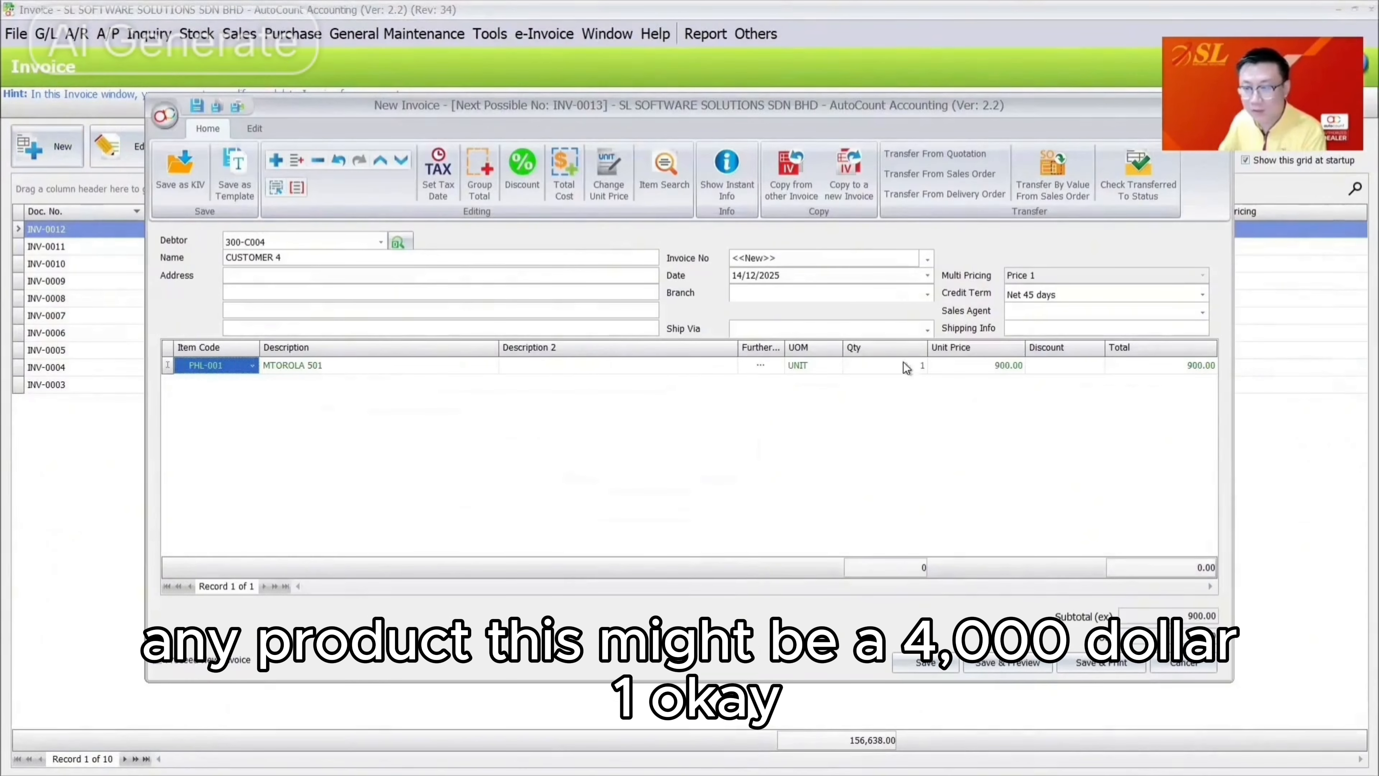
{"action": "left_click", "coordinate": [973, 375]}
{"action": "left_click", "coordinate": [974, 367]}
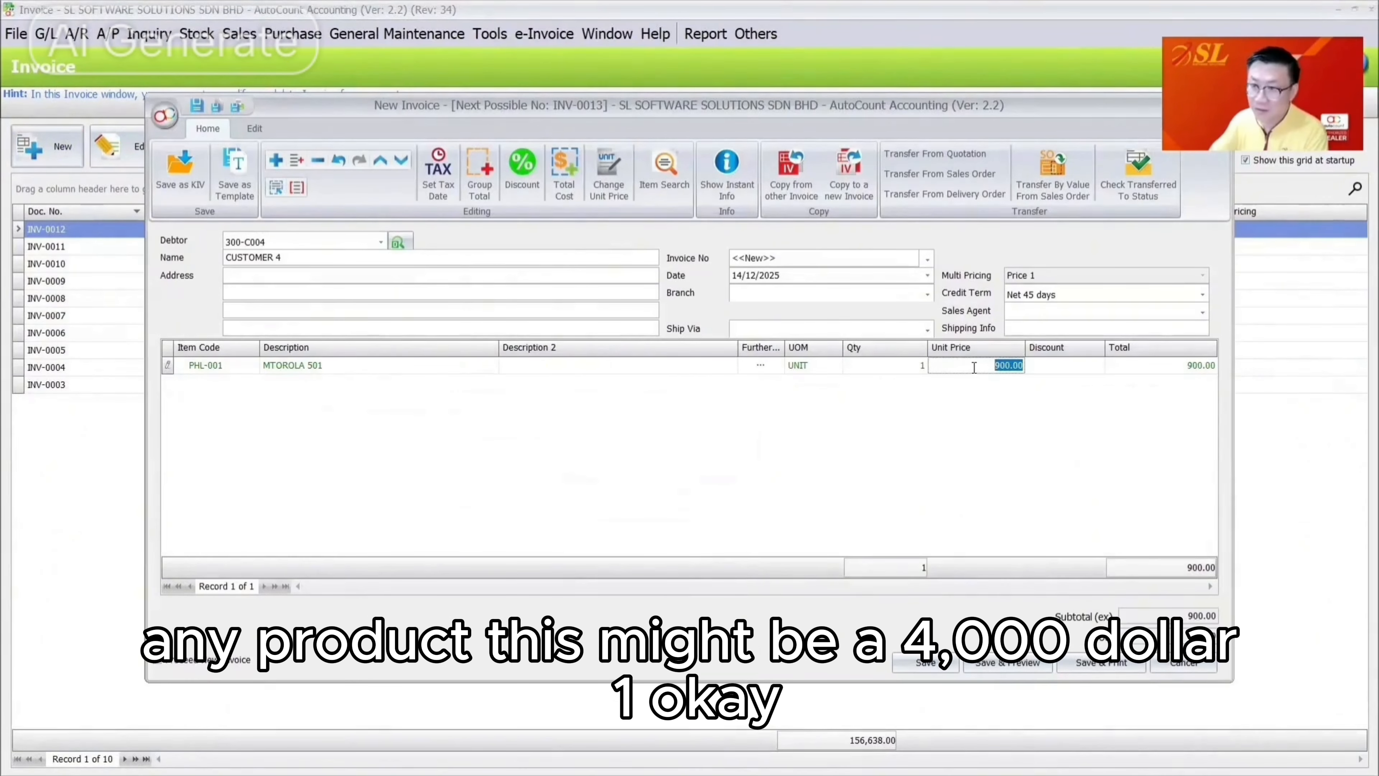
{"action": "type", "text": "4000"}
{"action": "key", "text": "Tab"}
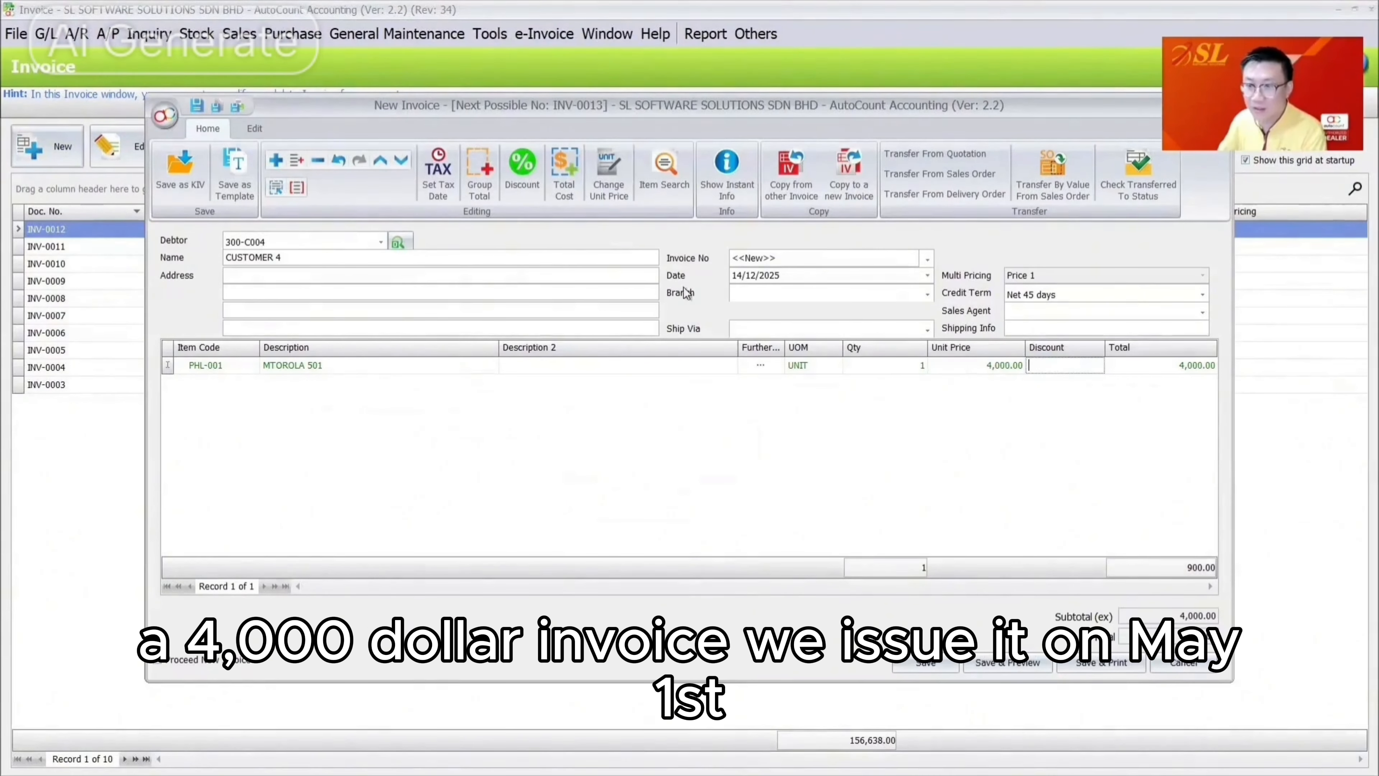
Date the invoice 01/05/2025 and save it as INV-0013
{"action": "left_click", "coordinate": [735, 275]}
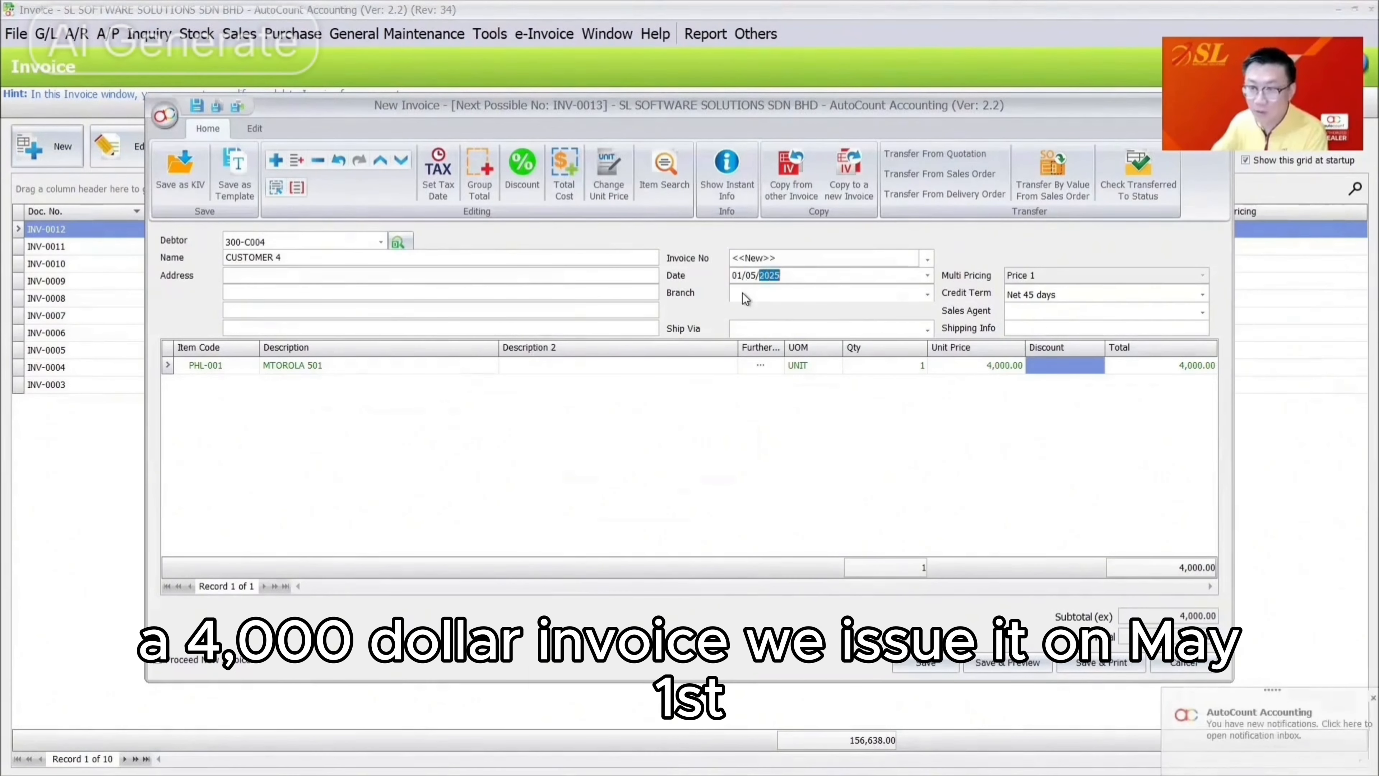
{"action": "type", "text": "0105"}
{"action": "key", "text": "Tab"}
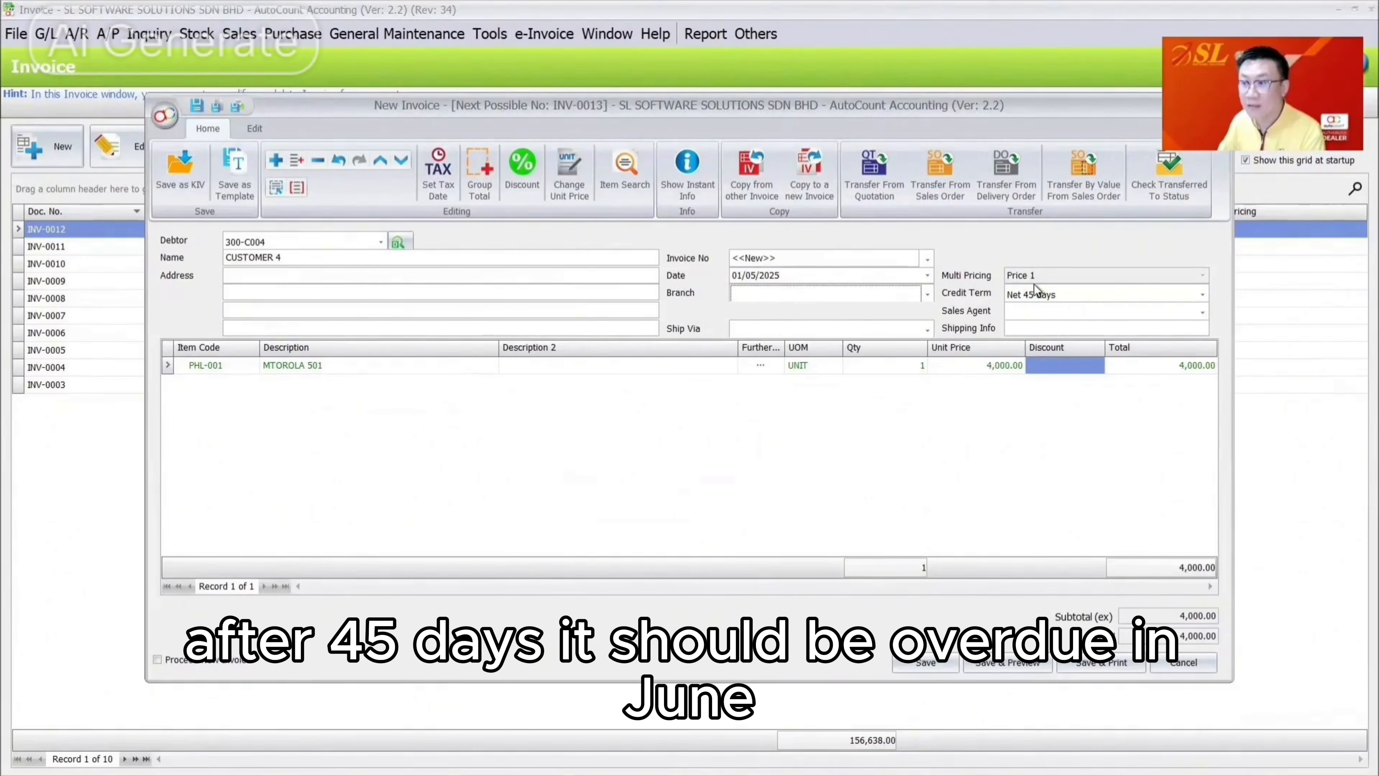
{"action": "left_click", "coordinate": [940, 659]}
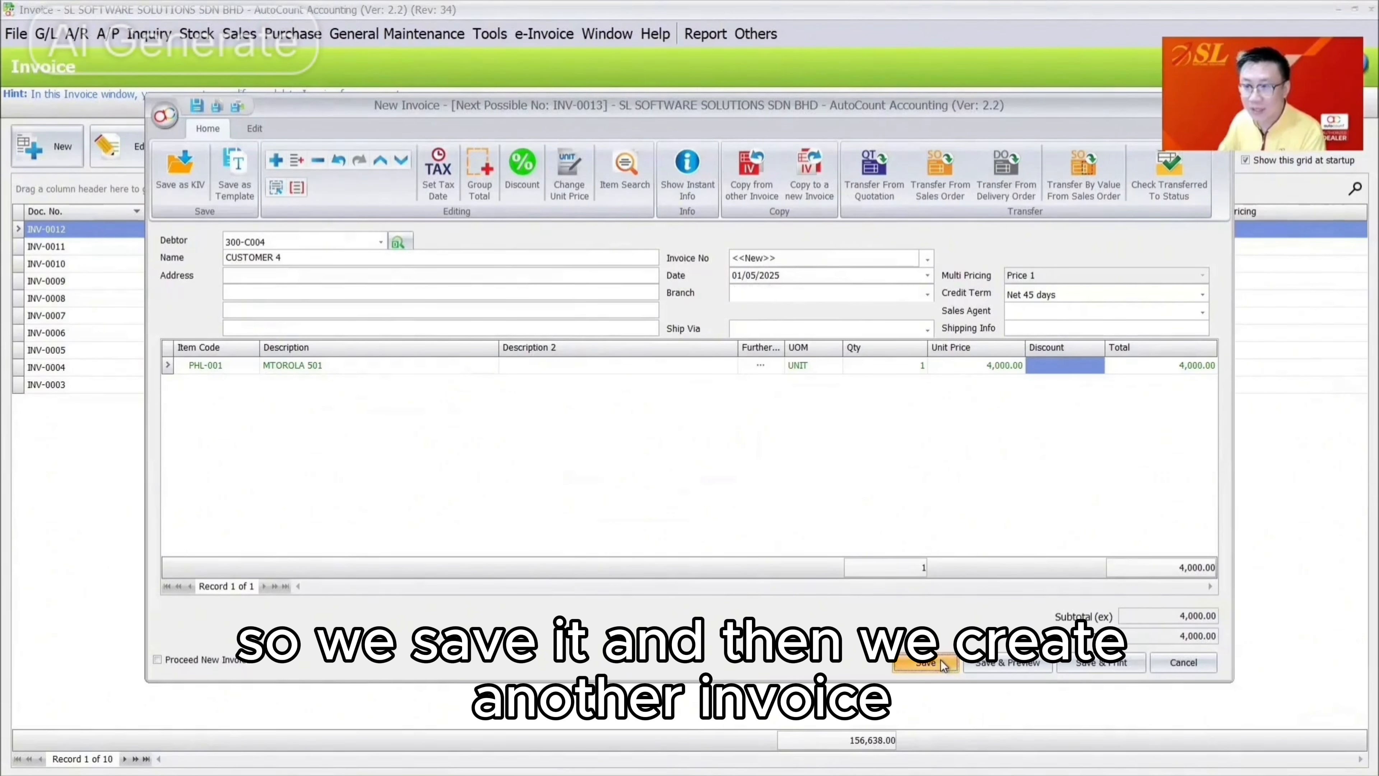
{"action": "right_click", "coordinate": [332, 224]}
Copy INV-0013 into a new invoice dated 01/06/2025 at a 30,000 unit price and save it
{"action": "left_click", "coordinate": [498, 435]}
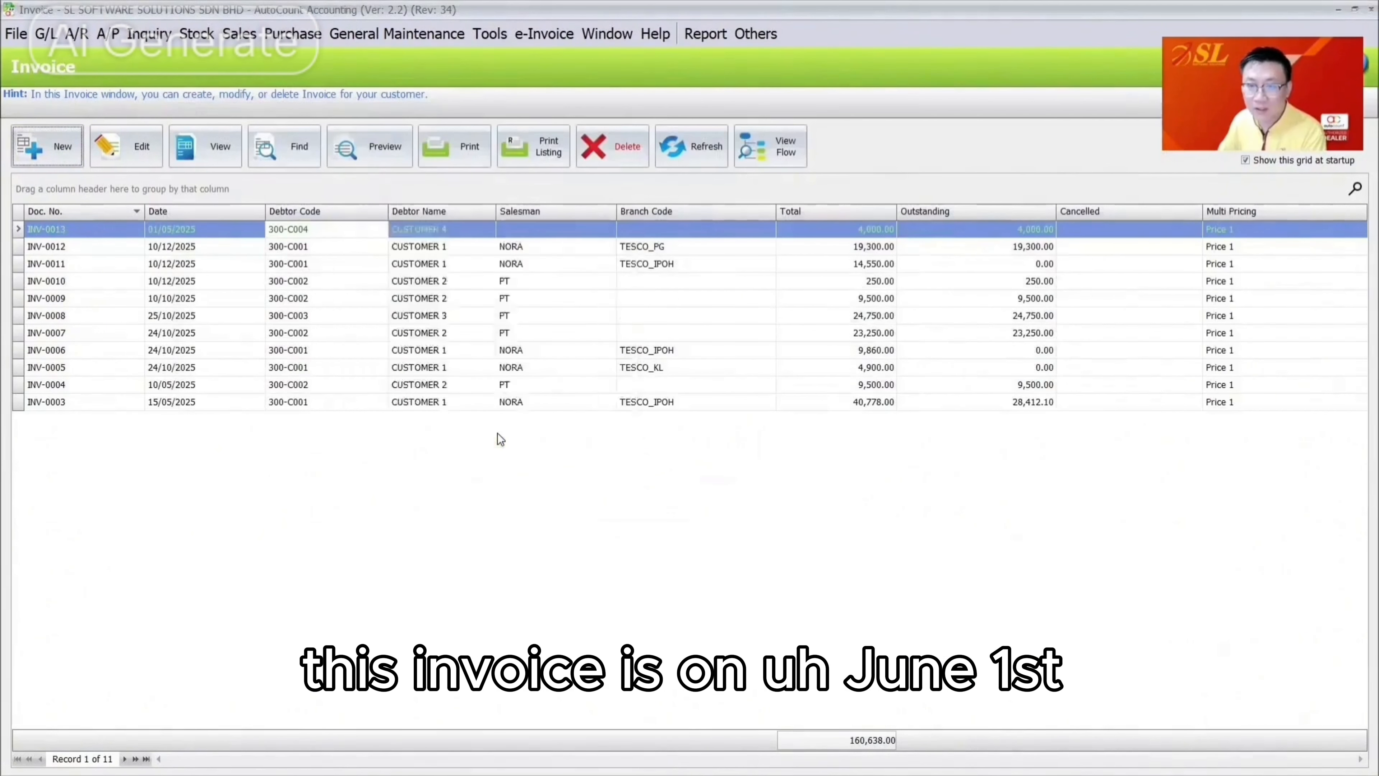
{"action": "left_click", "coordinate": [734, 274]}
{"action": "type", "text": "06/01/2025"}
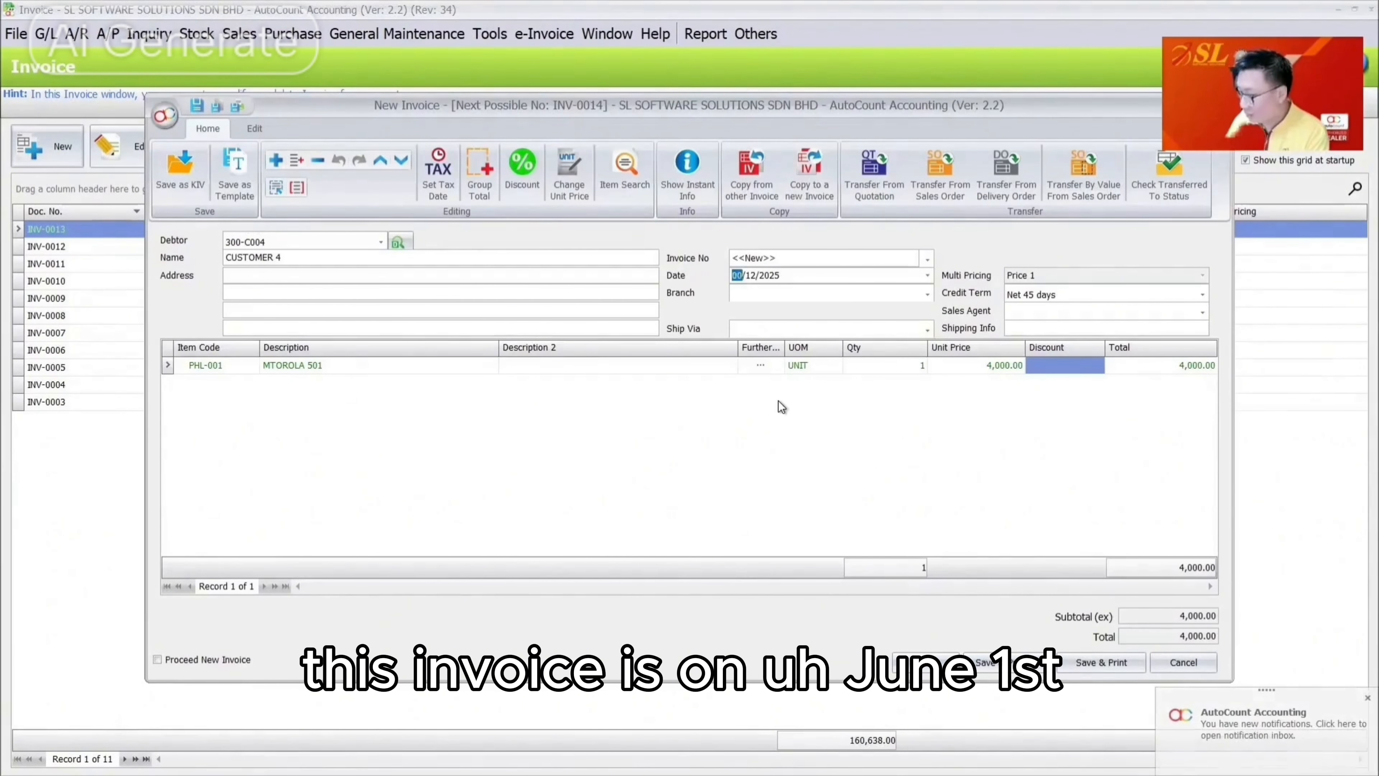
{"action": "key", "text": "Tab"}
{"action": "left_click", "coordinate": [741, 274]}
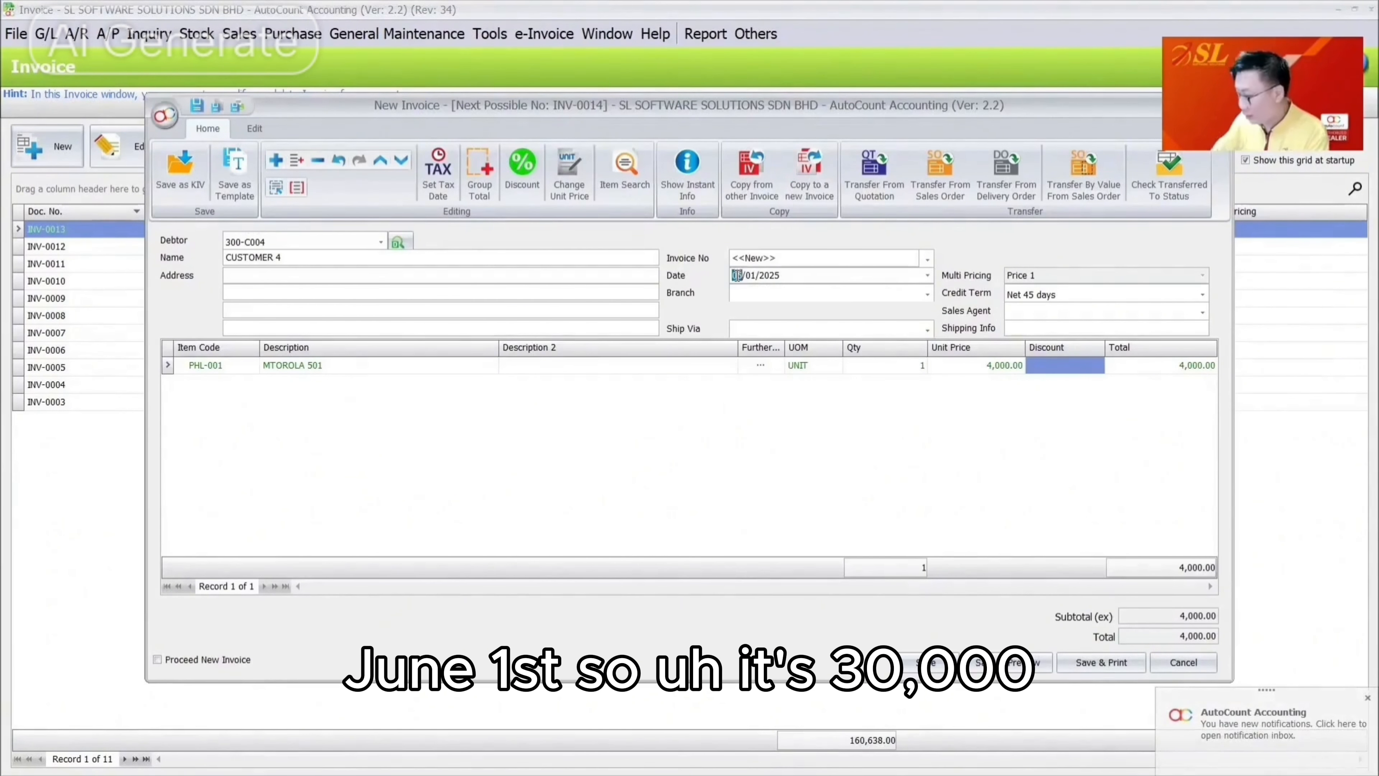
{"action": "type", "text": "01/06"}
{"action": "key", "text": "Tab"}
{"action": "left_click", "coordinate": [939, 371]}
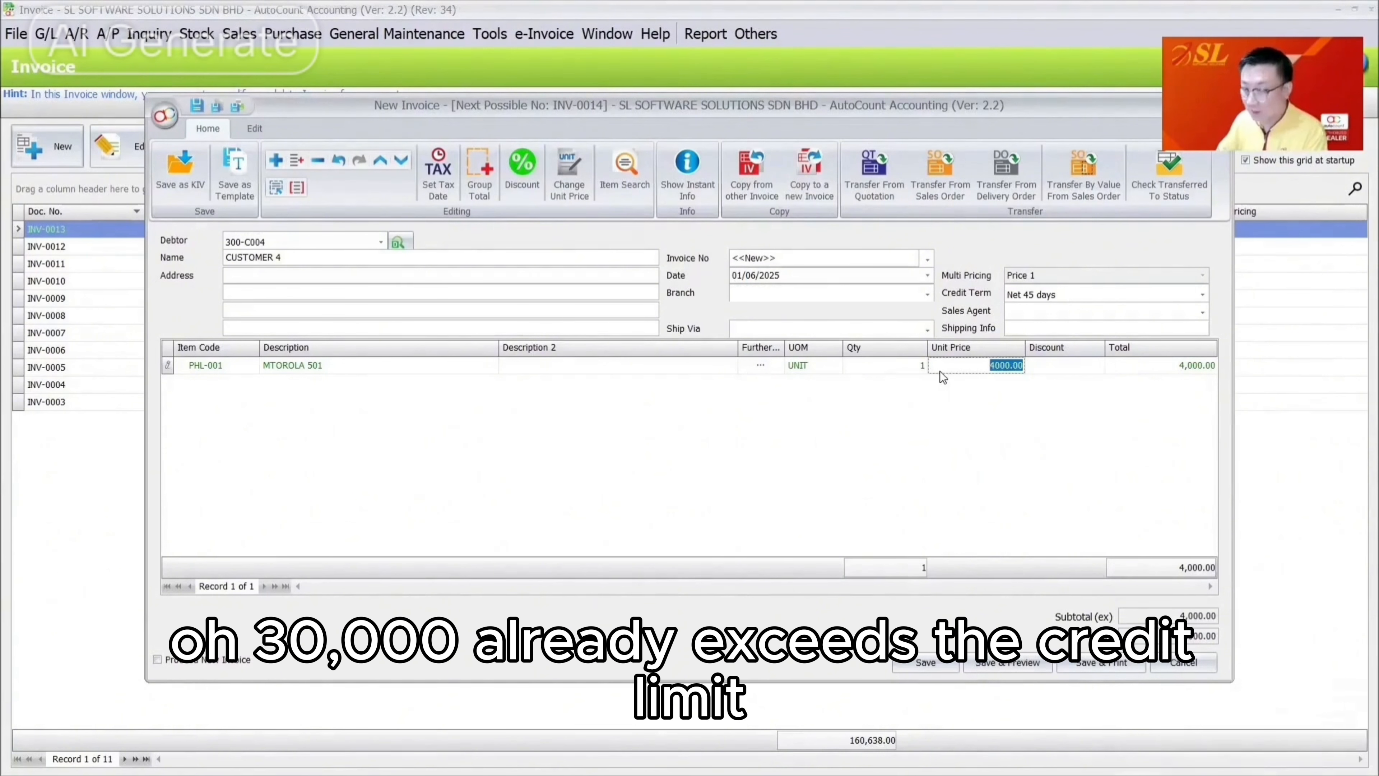
{"action": "type", "text": "30,000"}
{"action": "key", "text": "Tab"}
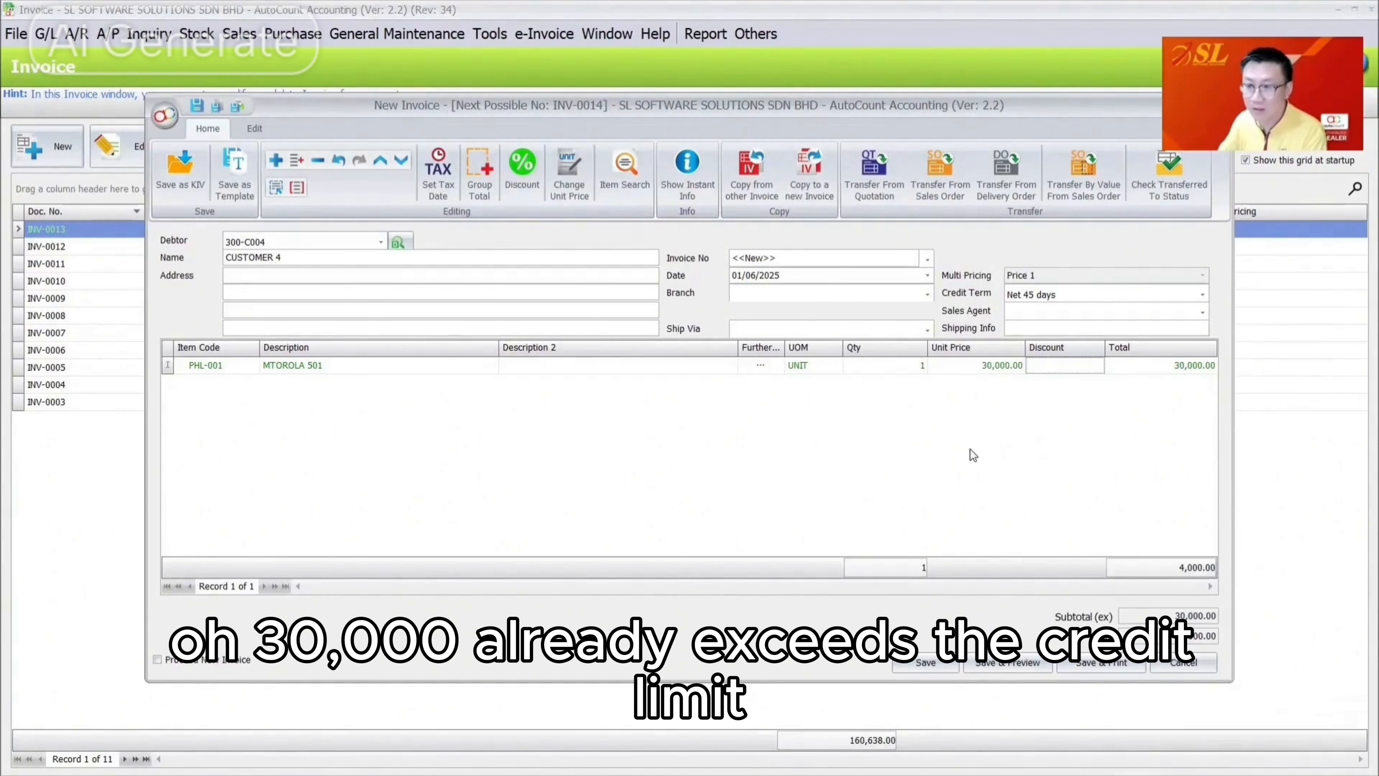
{"action": "left_click", "coordinate": [910, 663]}
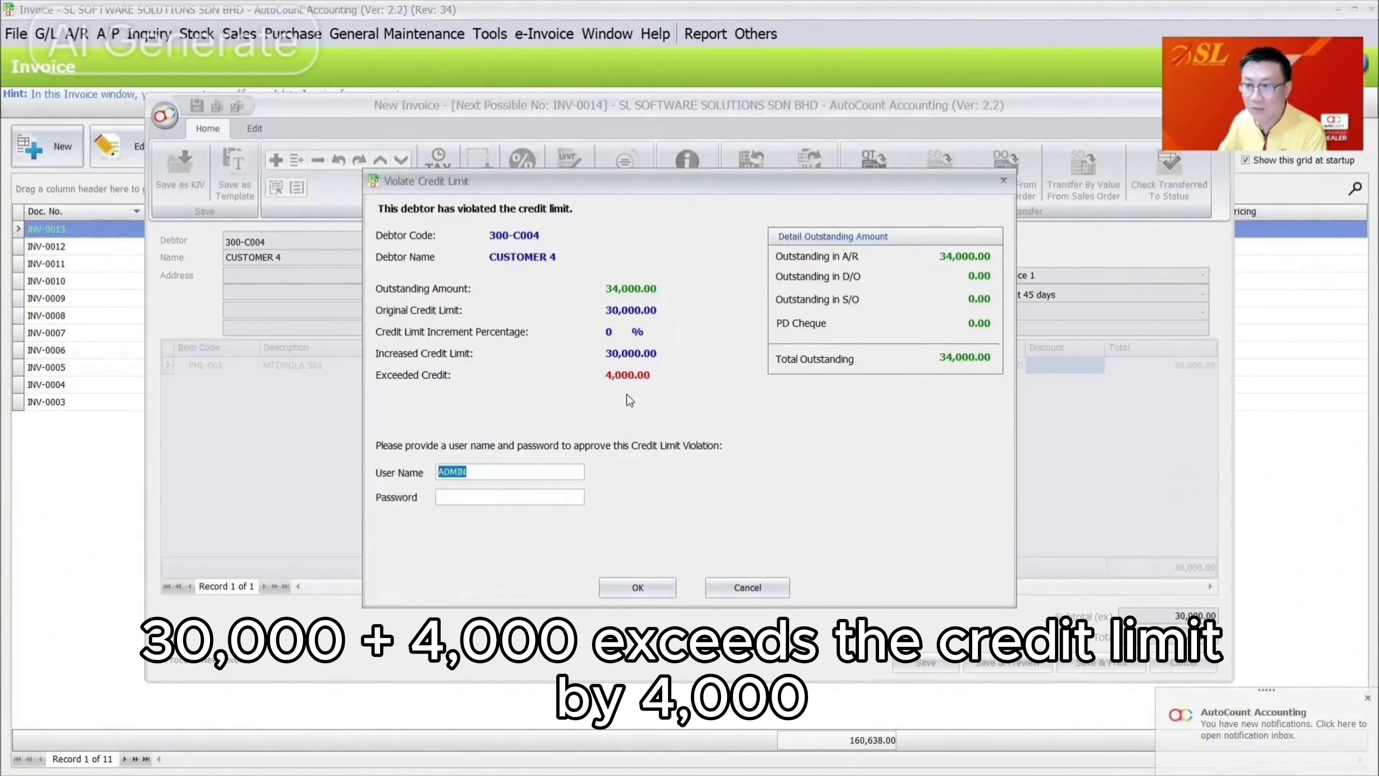
Dismiss the credit-limit rejection and copy INV-0013 into another new invoice
{"action": "left_click", "coordinate": [755, 589]}
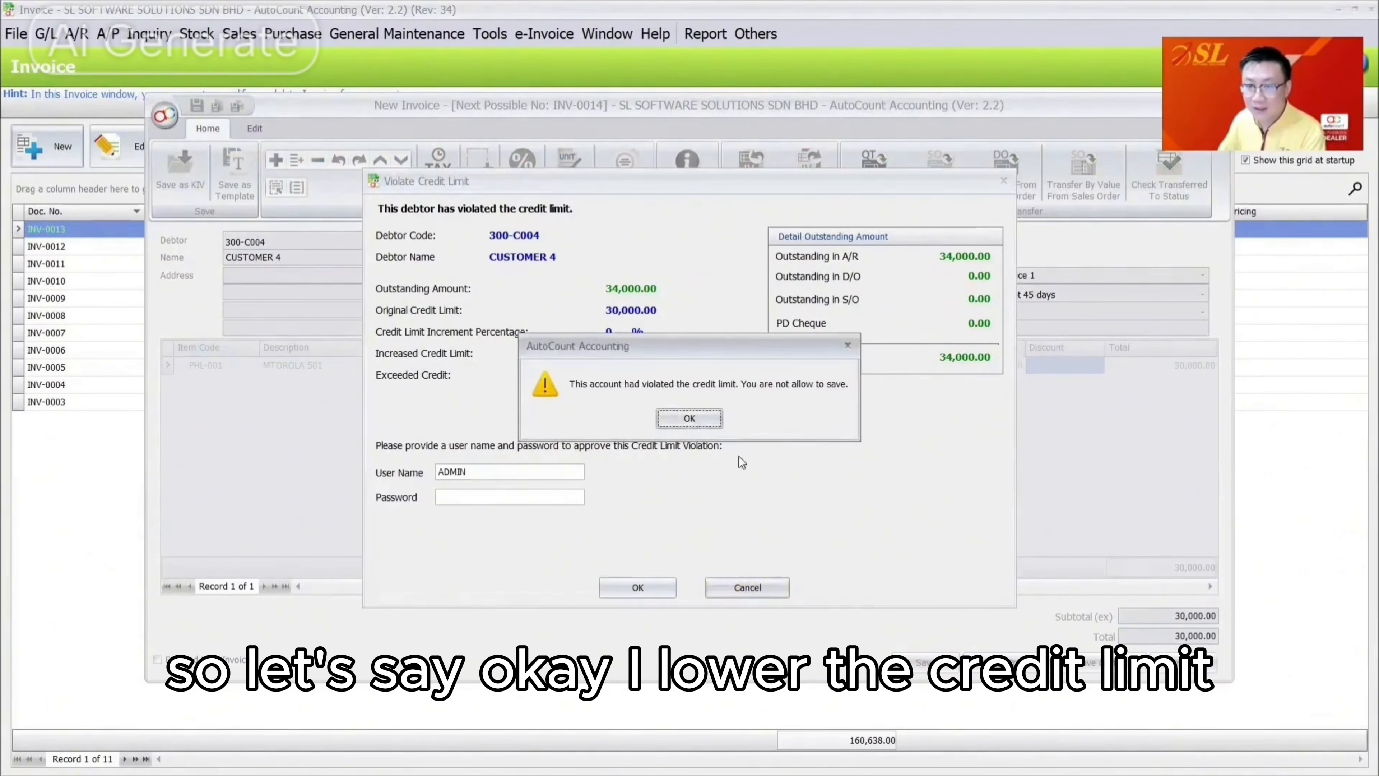
{"action": "left_click", "coordinate": [706, 425]}
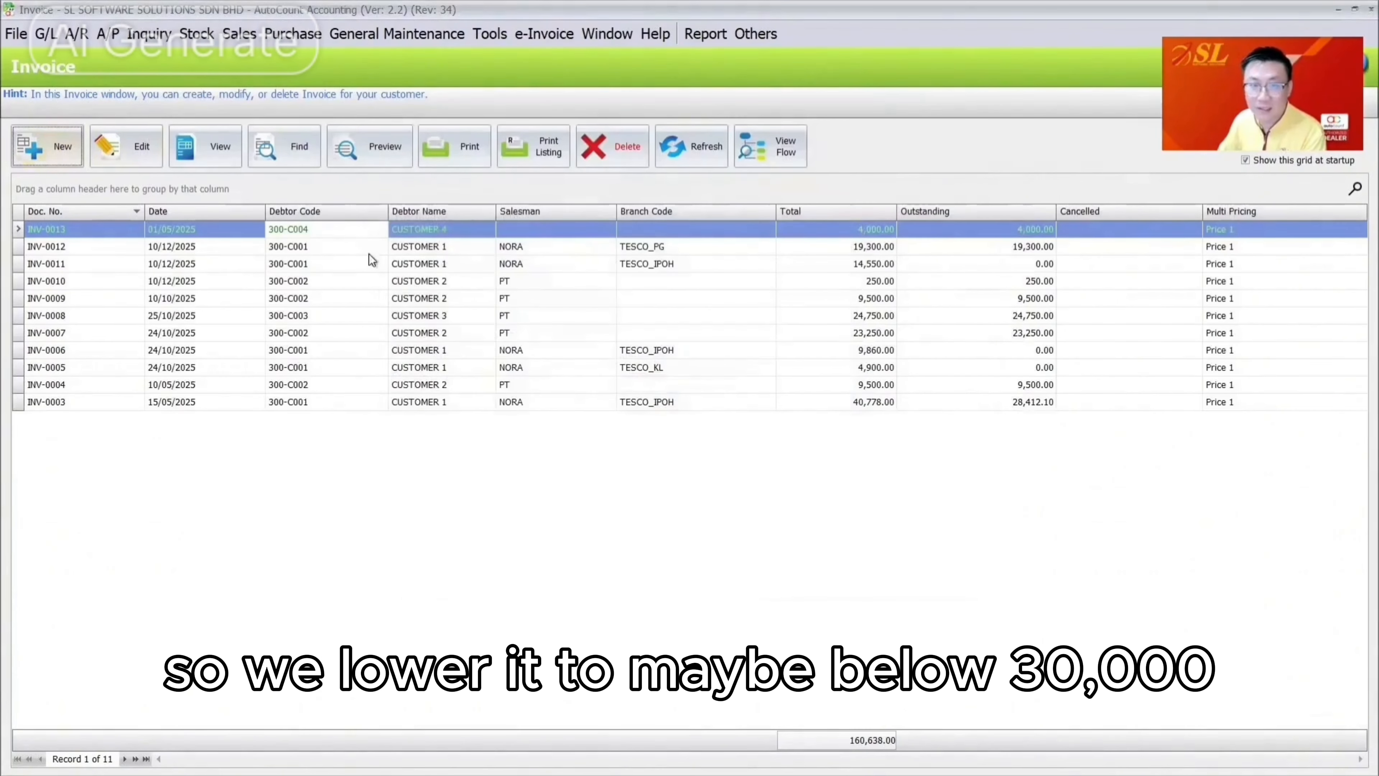
{"action": "right_click", "coordinate": [387, 236]}
{"action": "left_click", "coordinate": [517, 445]}
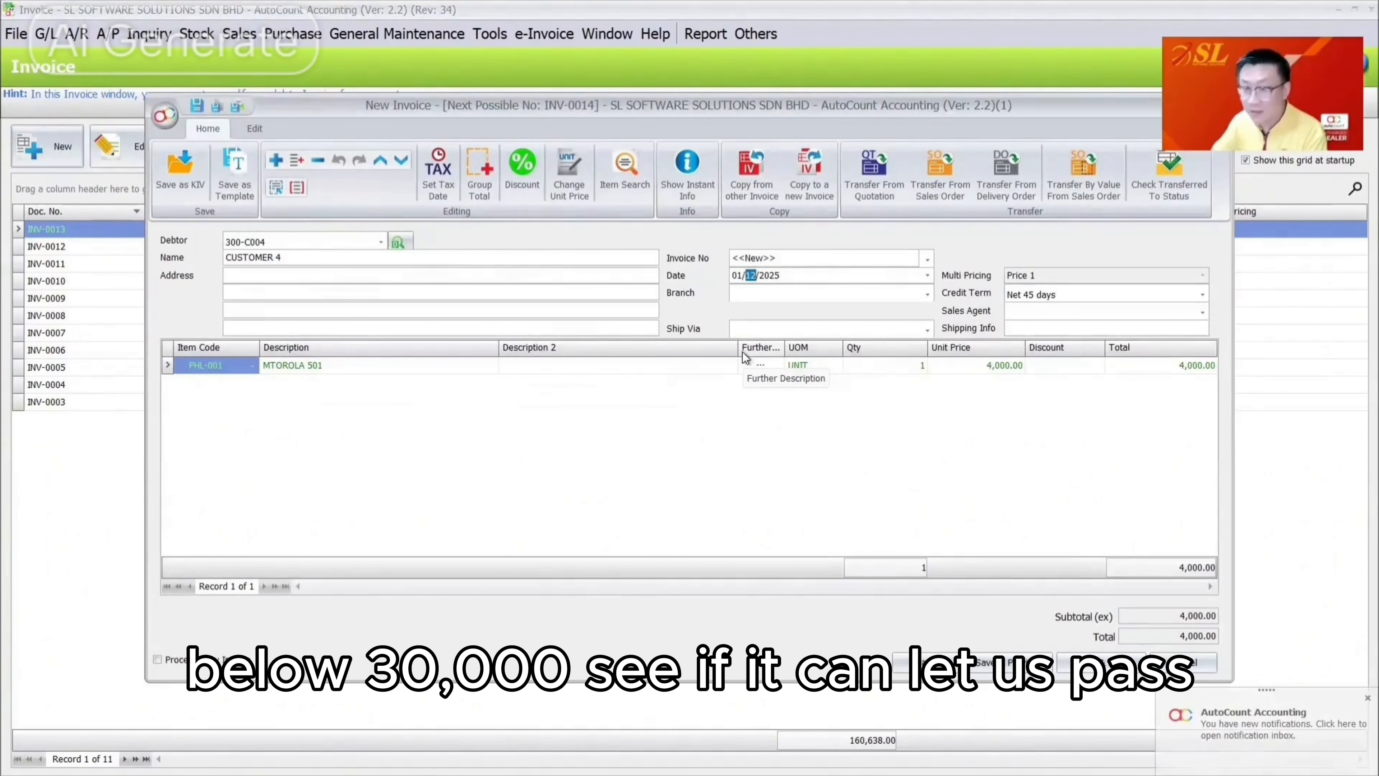
Date the copy 01/06/2025 and set its unit price to 20,000
{"action": "type", "text": "06"}
{"action": "key", "text": "Tab"}
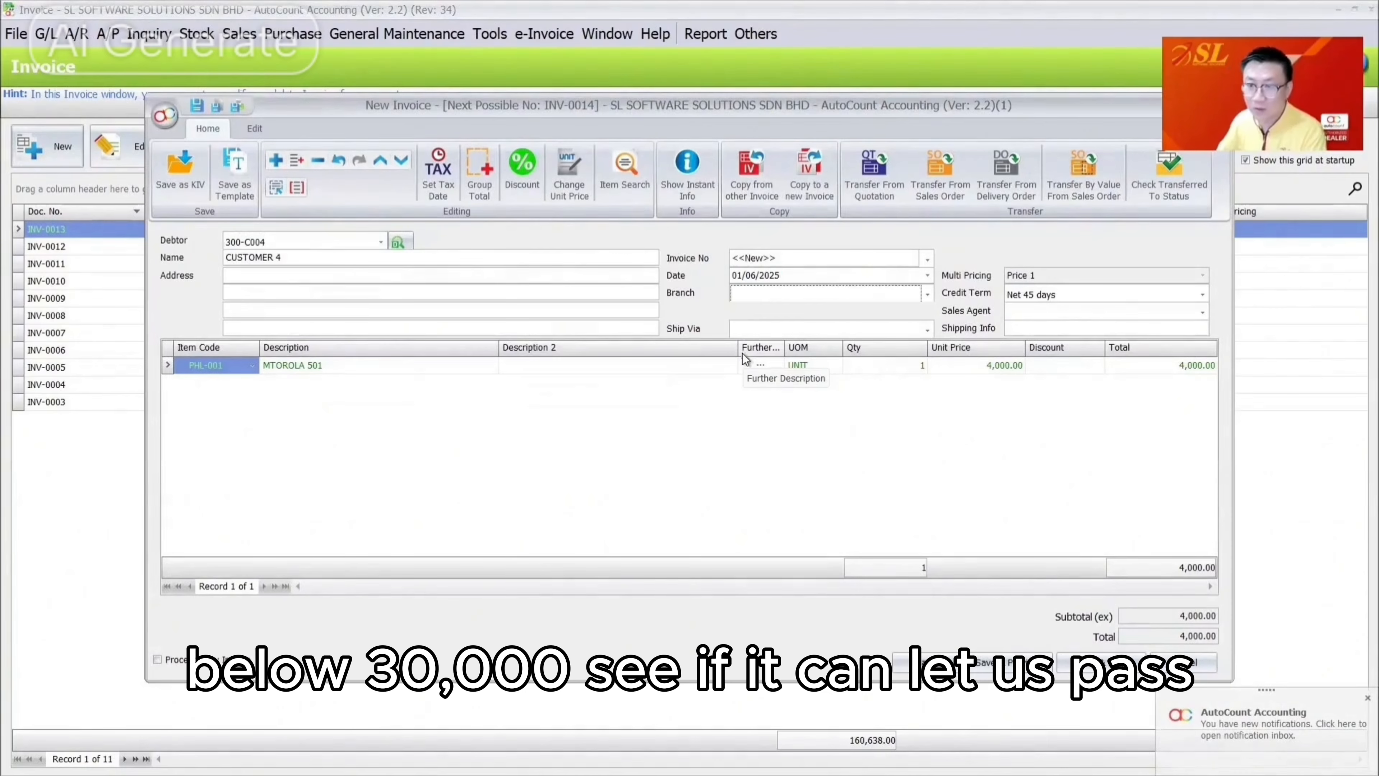
{"action": "left_click", "coordinate": [968, 367]}
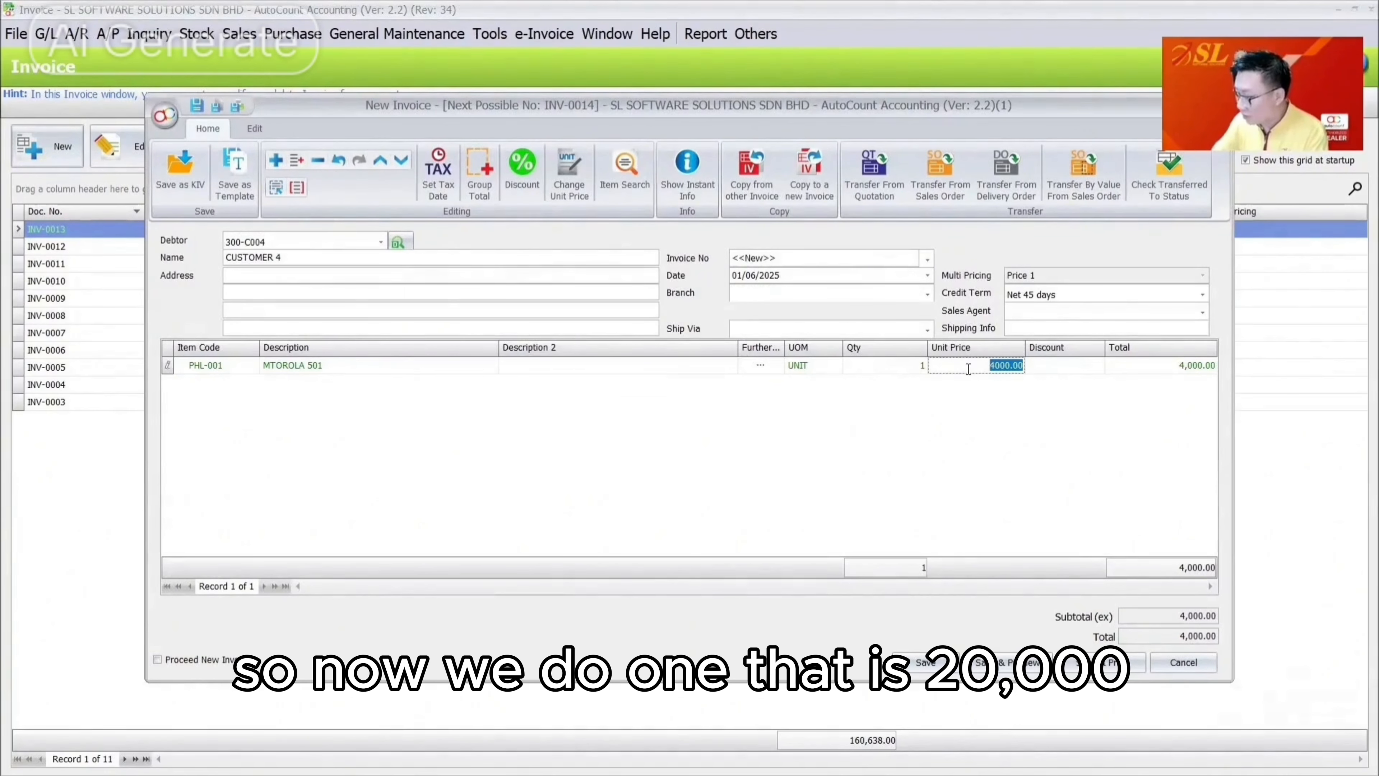
{"action": "type", "text": "20000"}
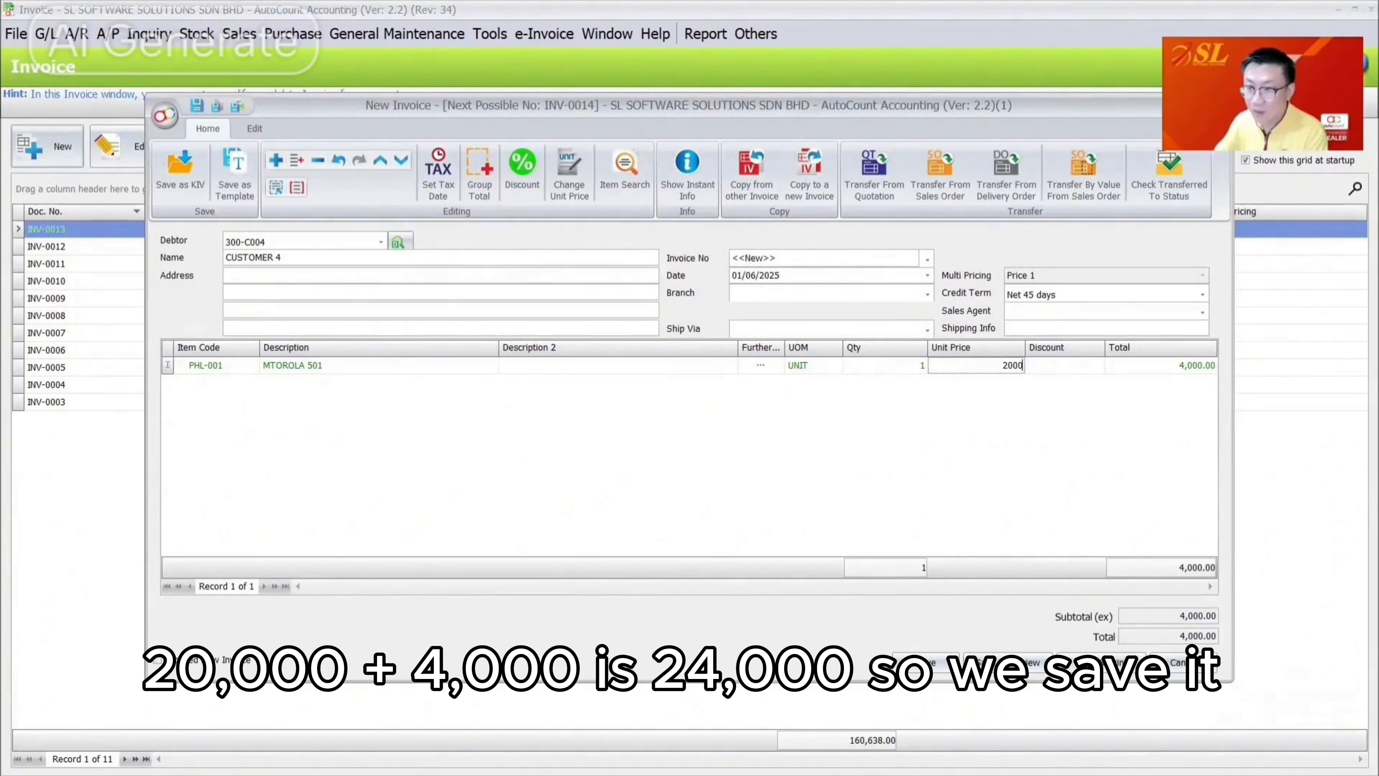
{"action": "key", "text": "Tab"}
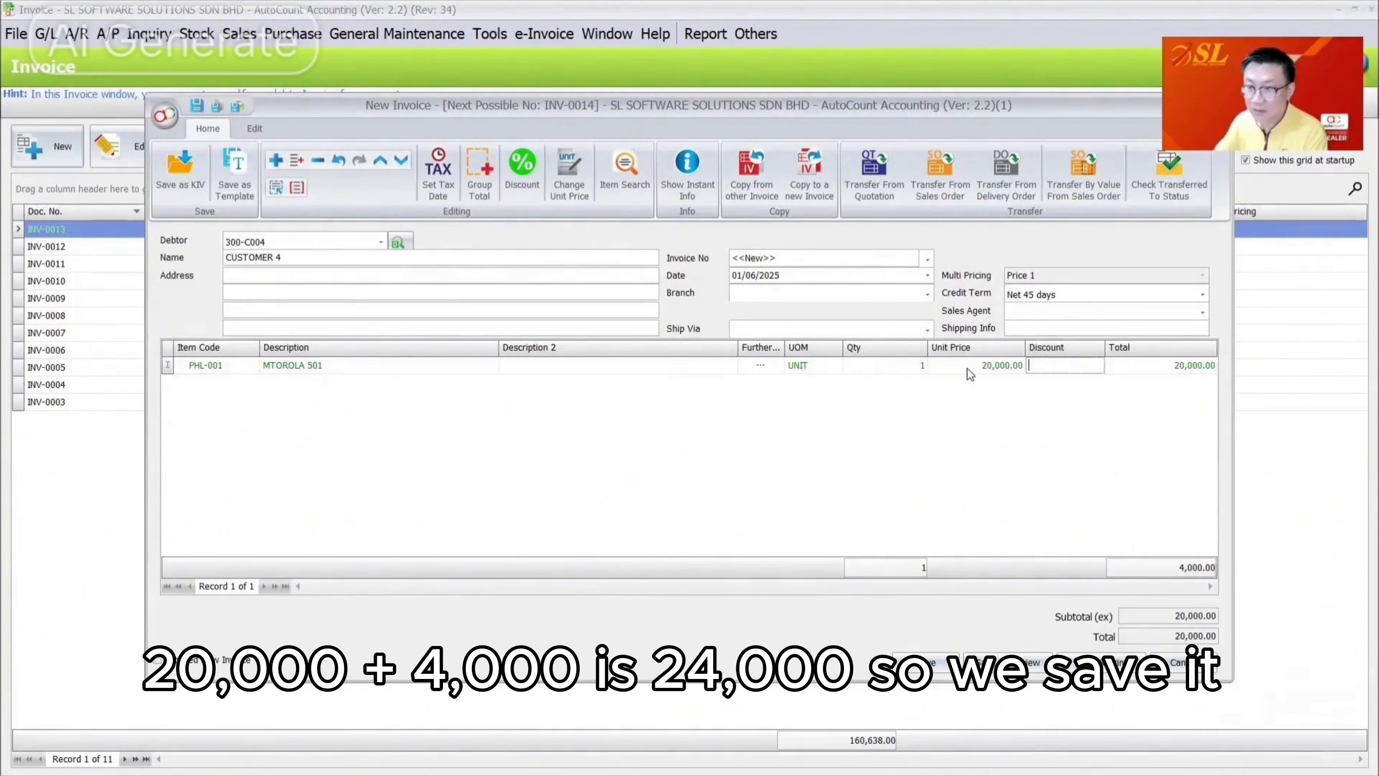
Save the 20,000 invoice as INV-0014 and compare its June date with INV-0013's May date
{"action": "left_click", "coordinate": [928, 665]}
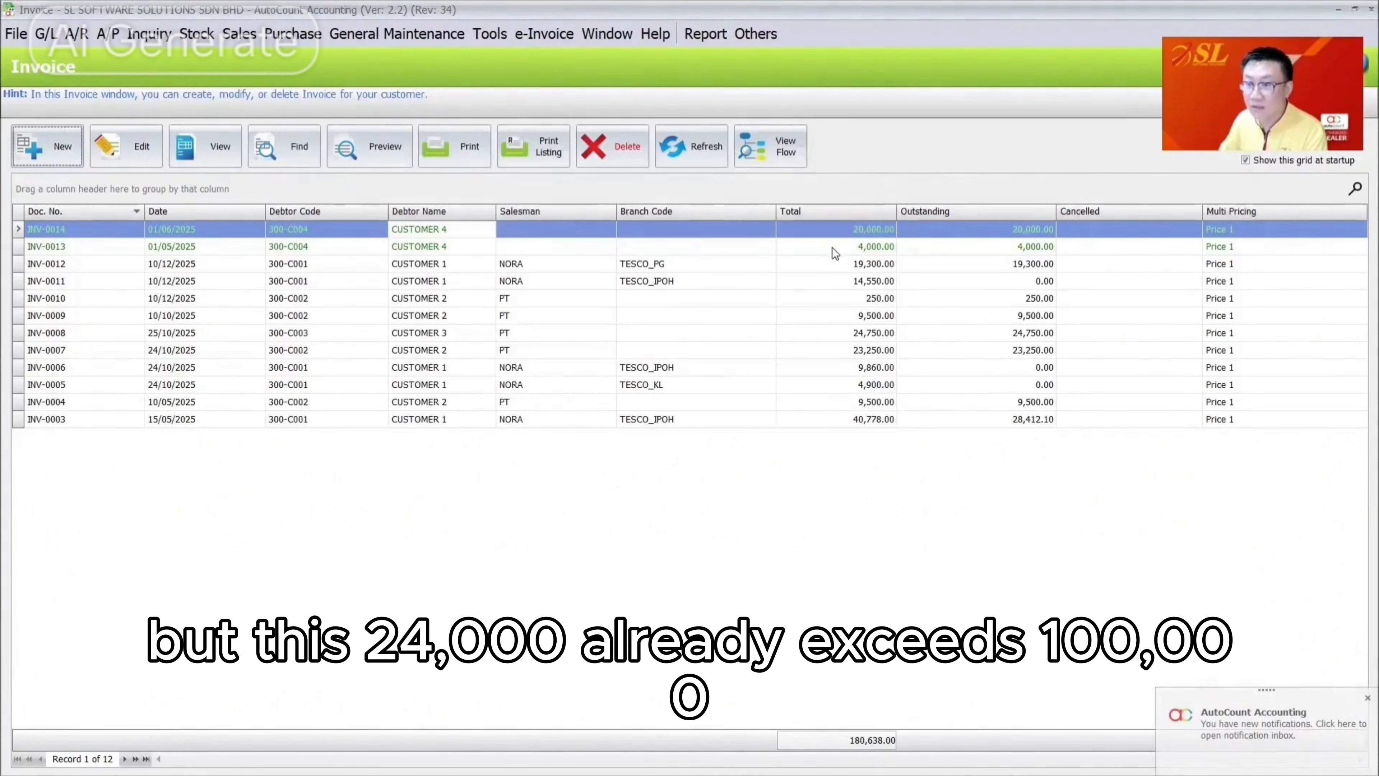
{"action": "left_click", "coordinate": [833, 237]}
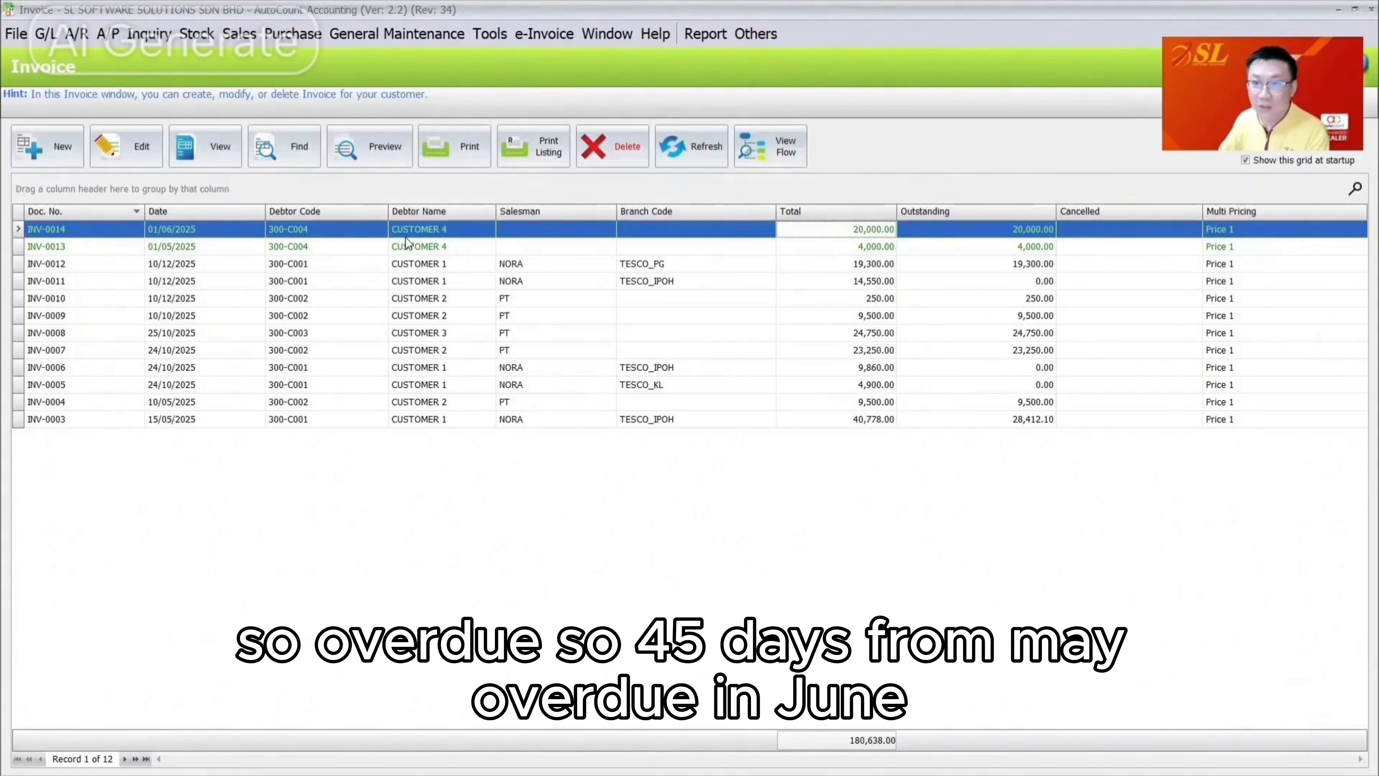
{"action": "left_click", "coordinate": [191, 250]}
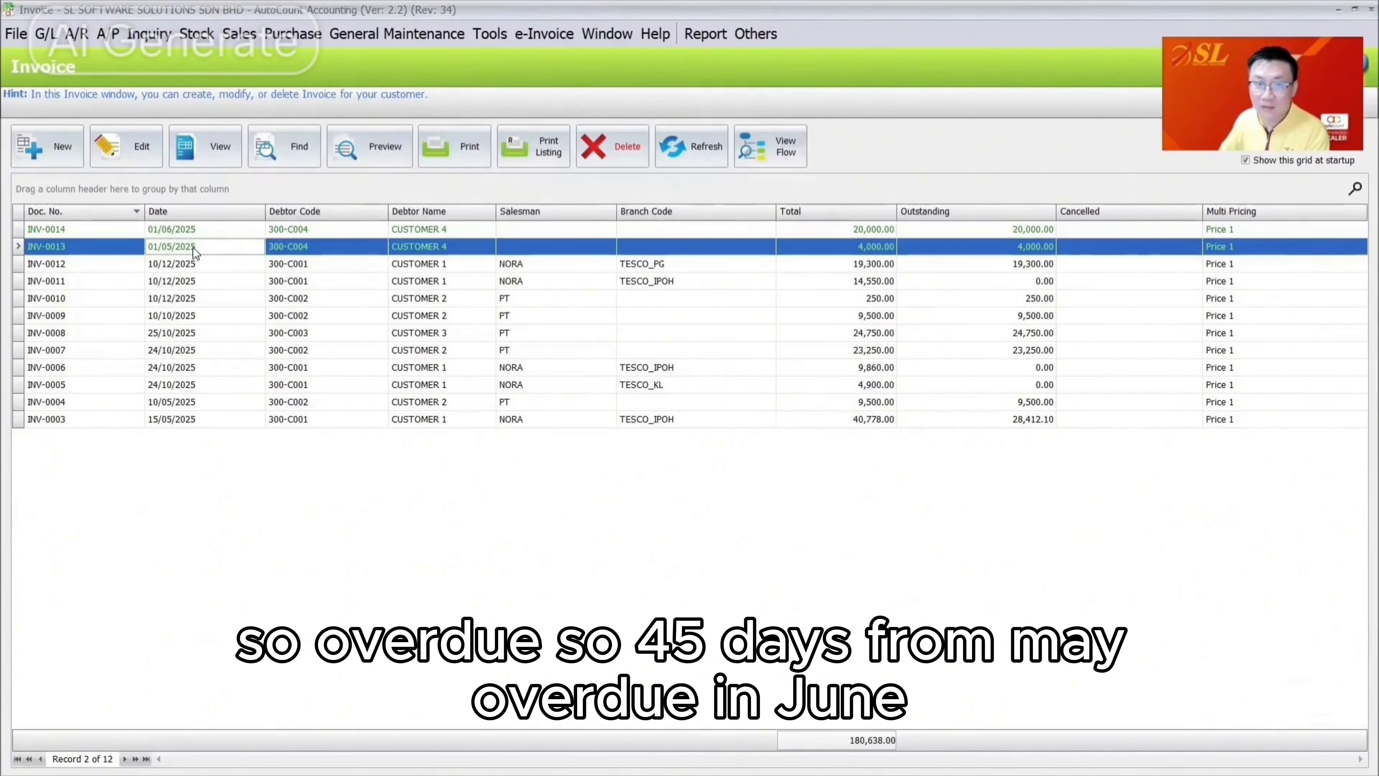
{"action": "left_click", "coordinate": [206, 229]}
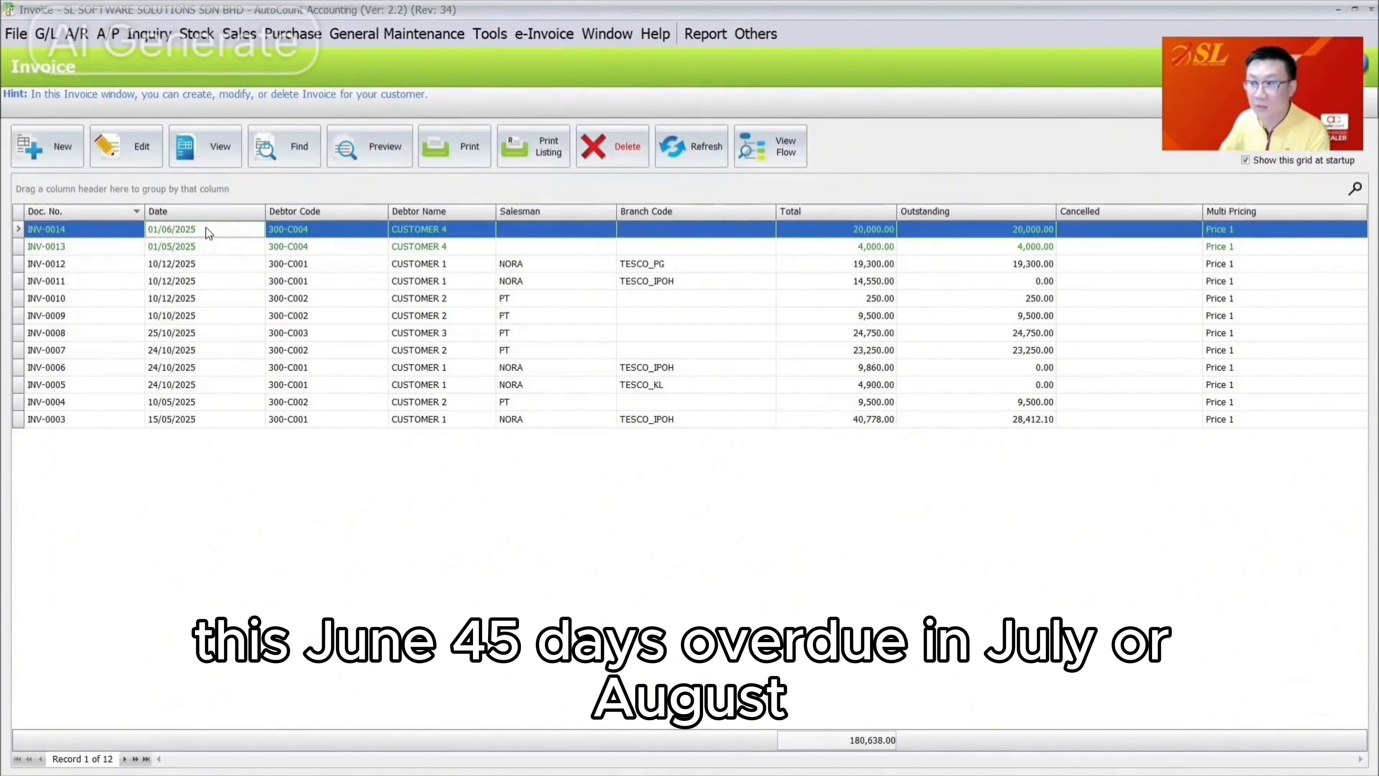
{"action": "left_click", "coordinate": [48, 145]}
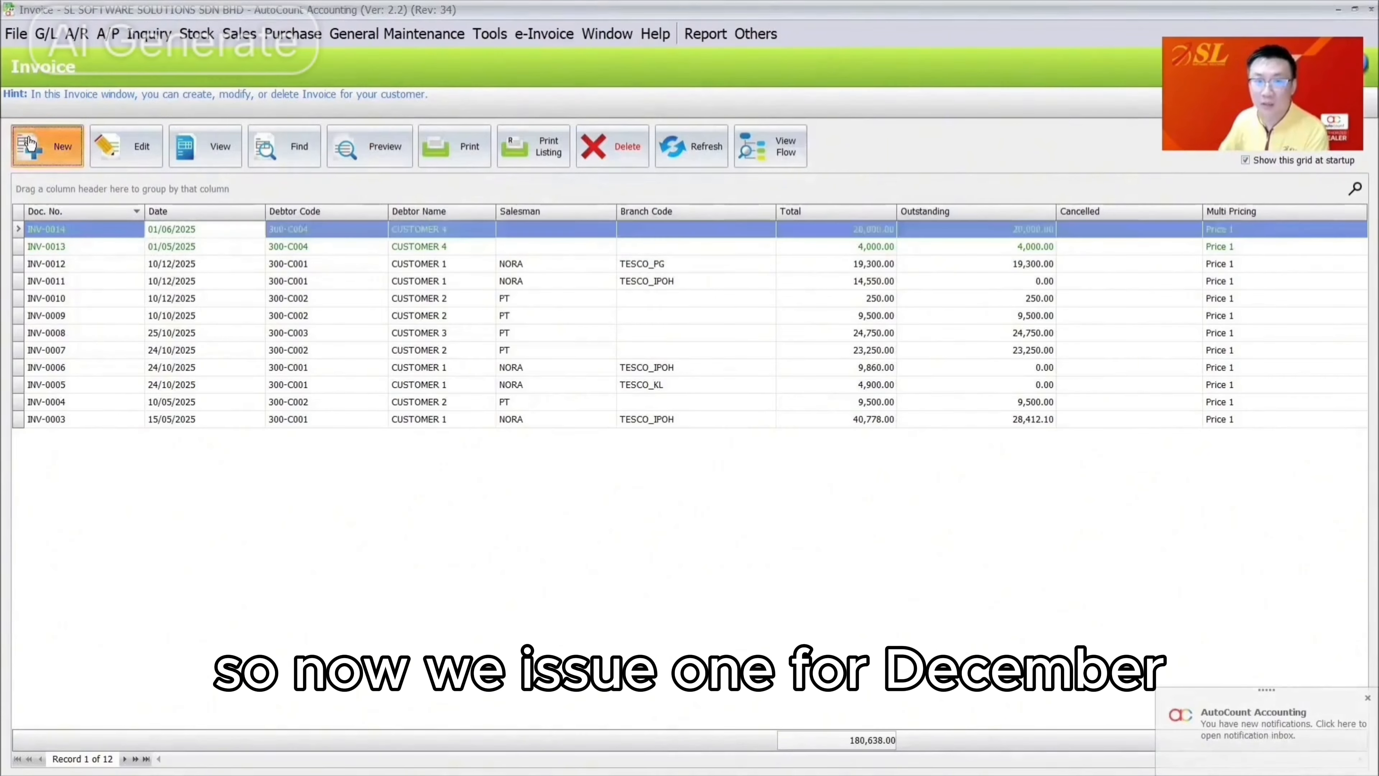
Create a CUSTOMER 4 invoice dated 20/12/2025 with item PHN-004 NAKIA 9901
{"action": "left_click", "coordinate": [380, 242]}
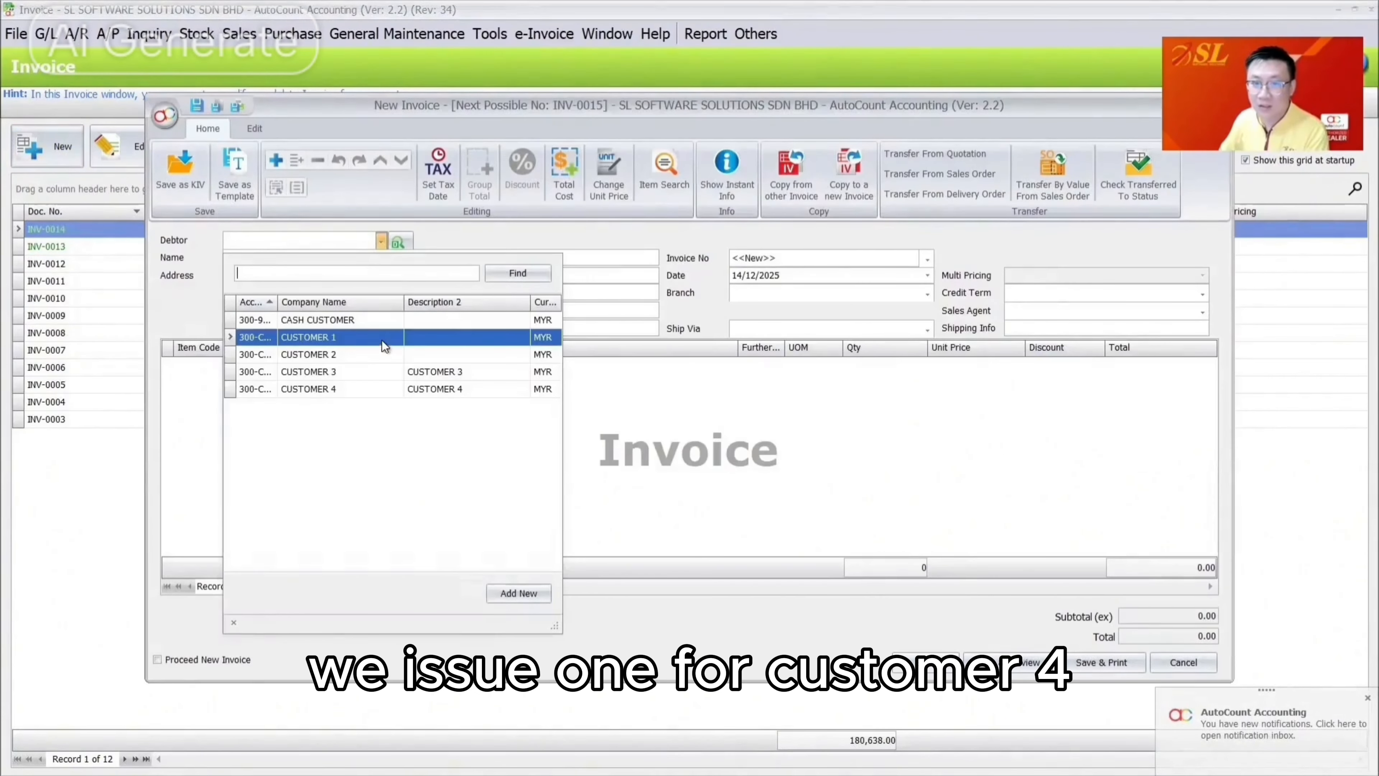
{"action": "left_click", "coordinate": [389, 390]}
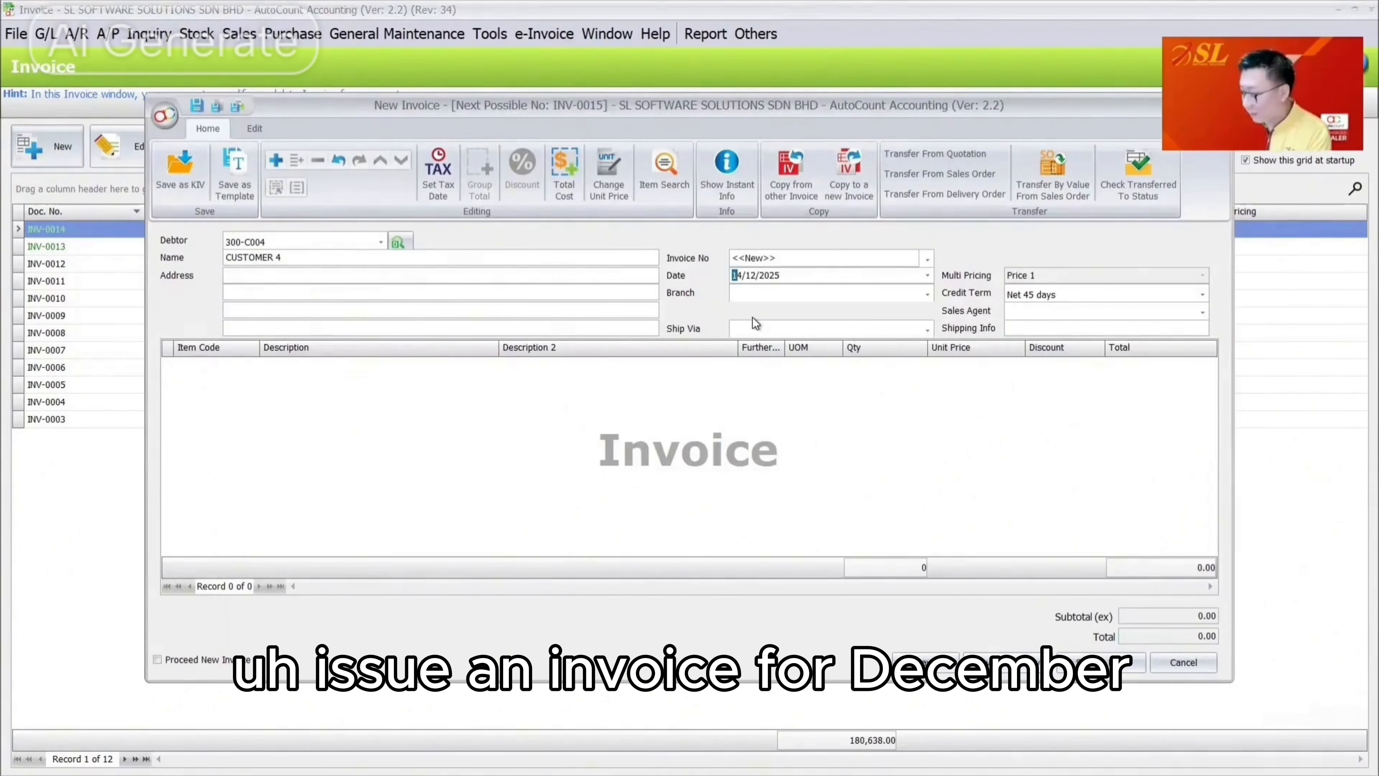
{"action": "type", "text": "20"}
{"action": "key", "text": "Tab"}
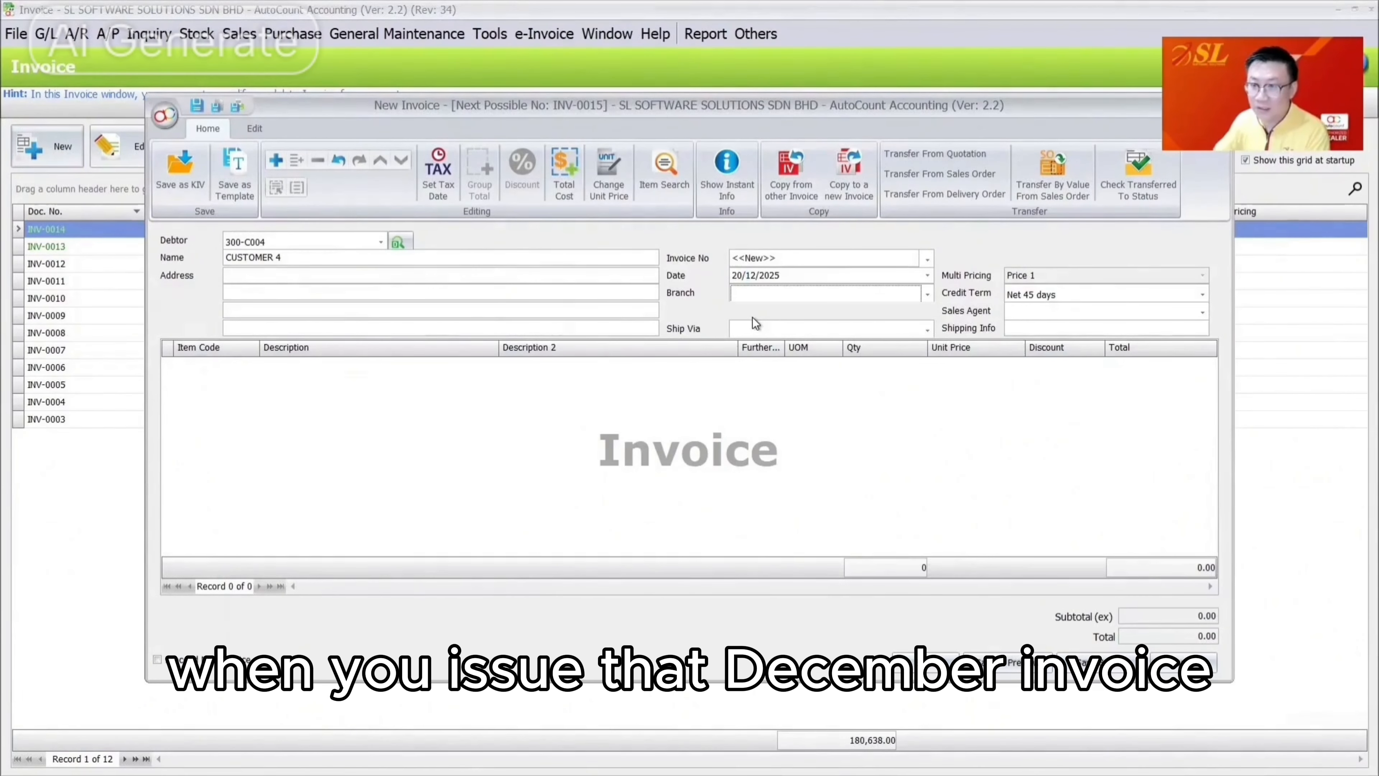
{"action": "right_click", "coordinate": [437, 434]}
{"action": "left_click", "coordinate": [453, 444]}
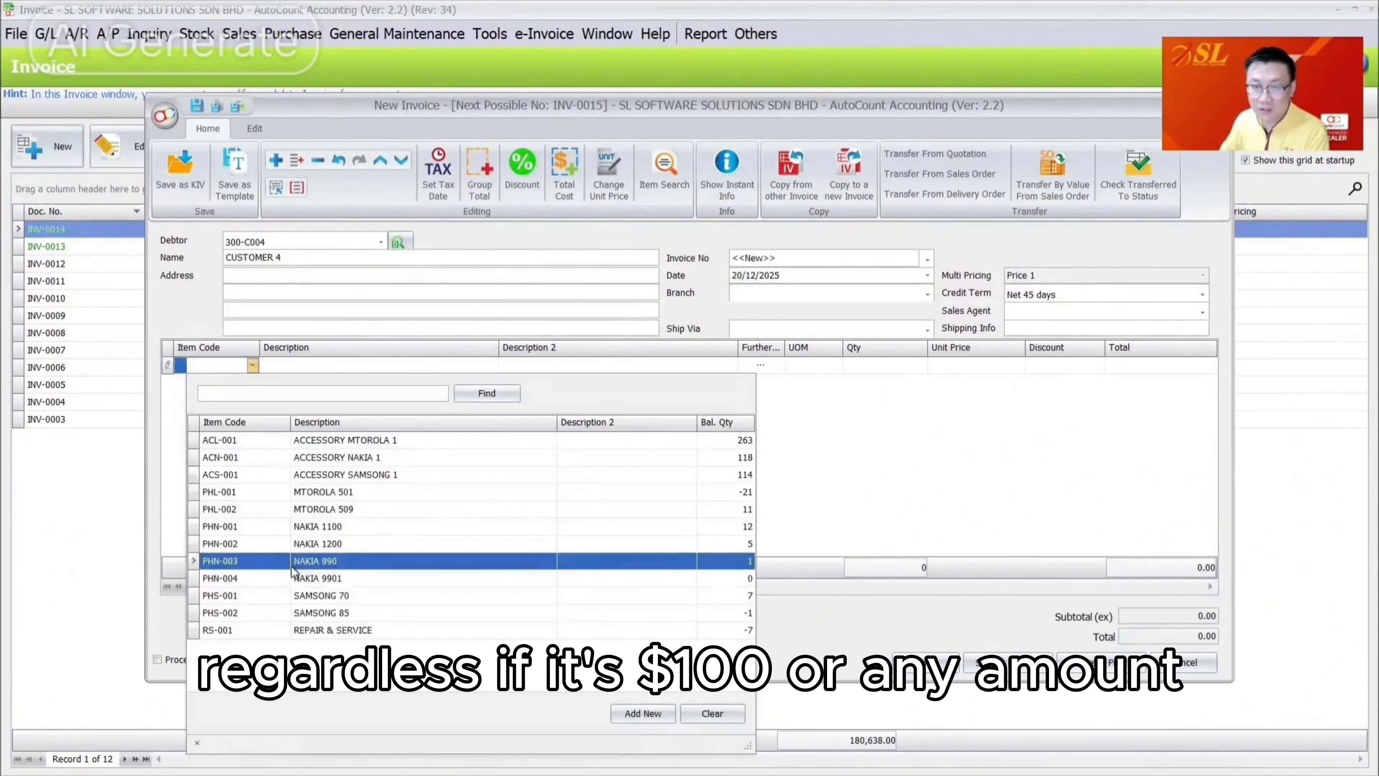
{"action": "left_click", "coordinate": [293, 578]}
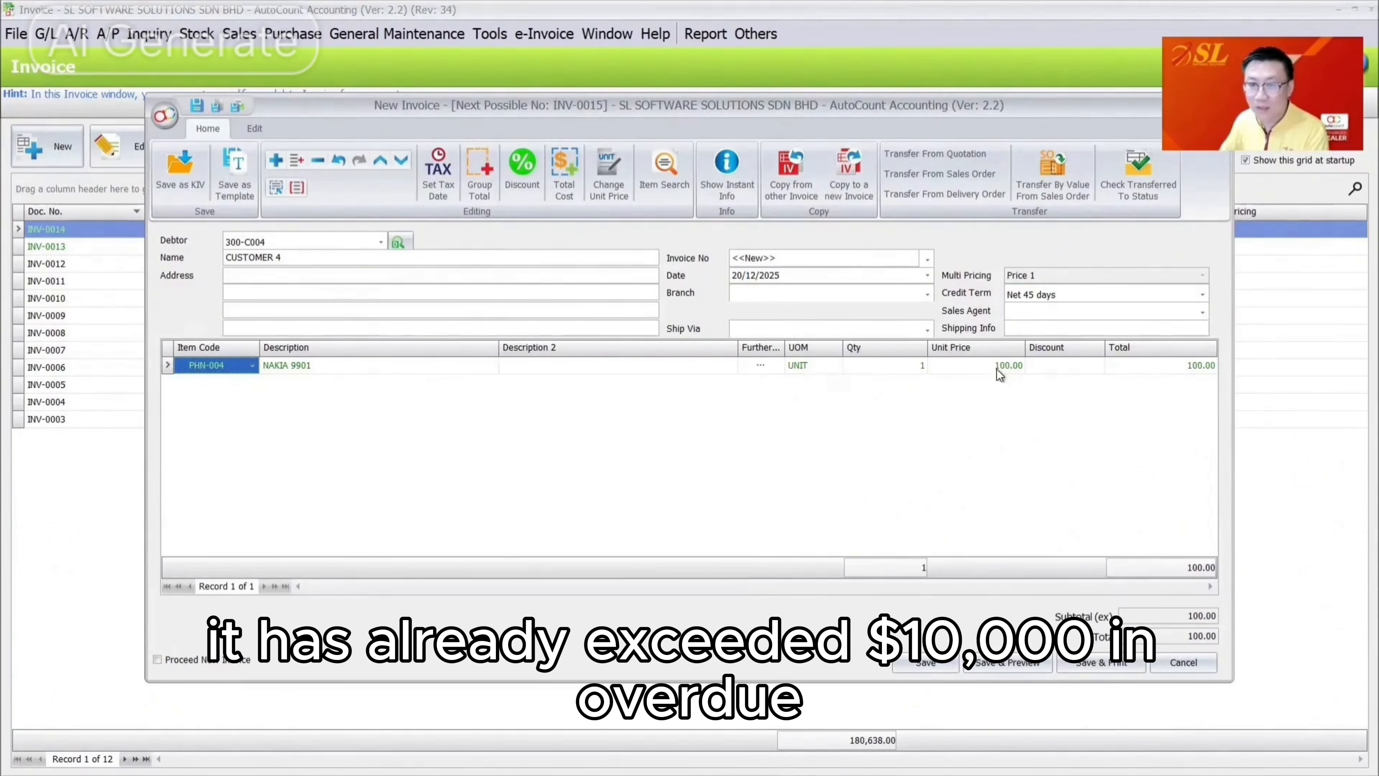
Save the 100 invoice and dismiss the overdue-limit approval prompt
{"action": "left_click", "coordinate": [925, 659]}
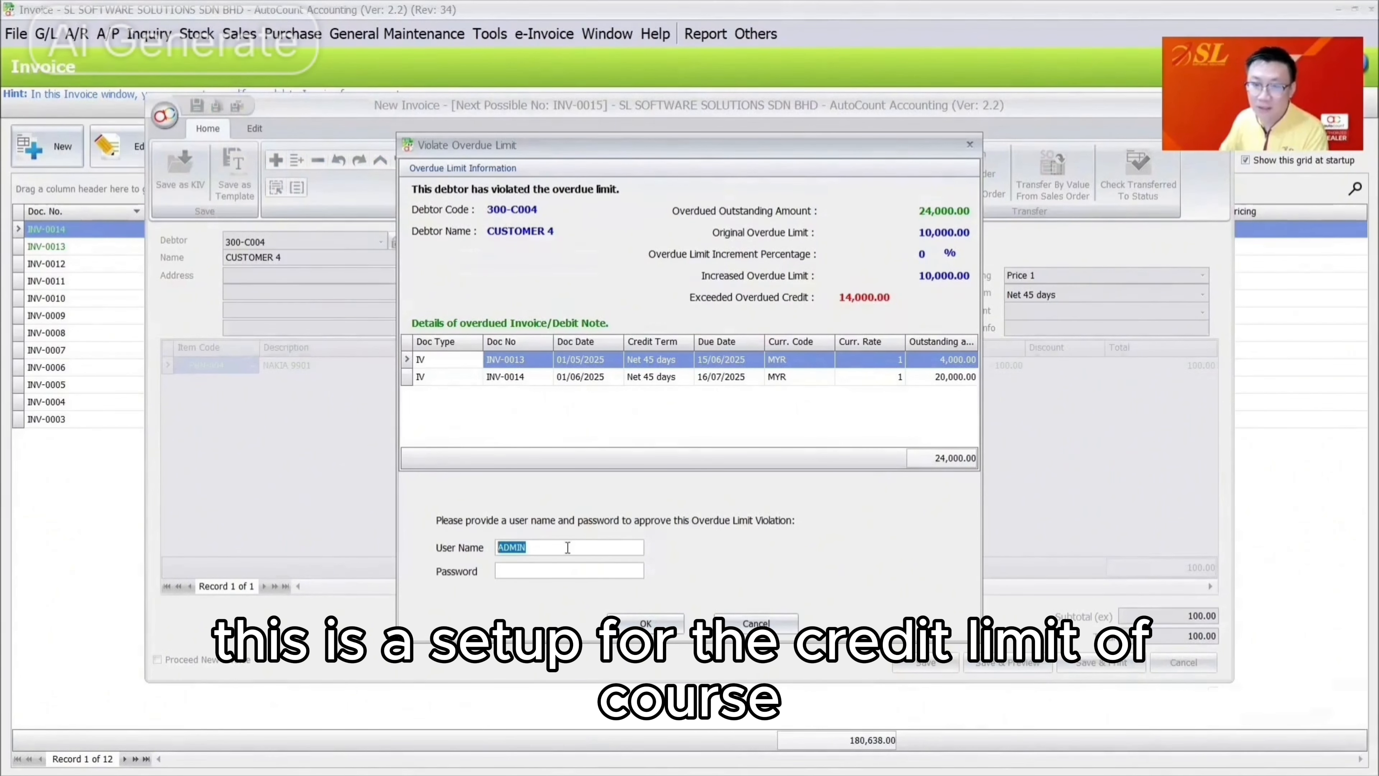
{"action": "left_click", "coordinate": [528, 570]}
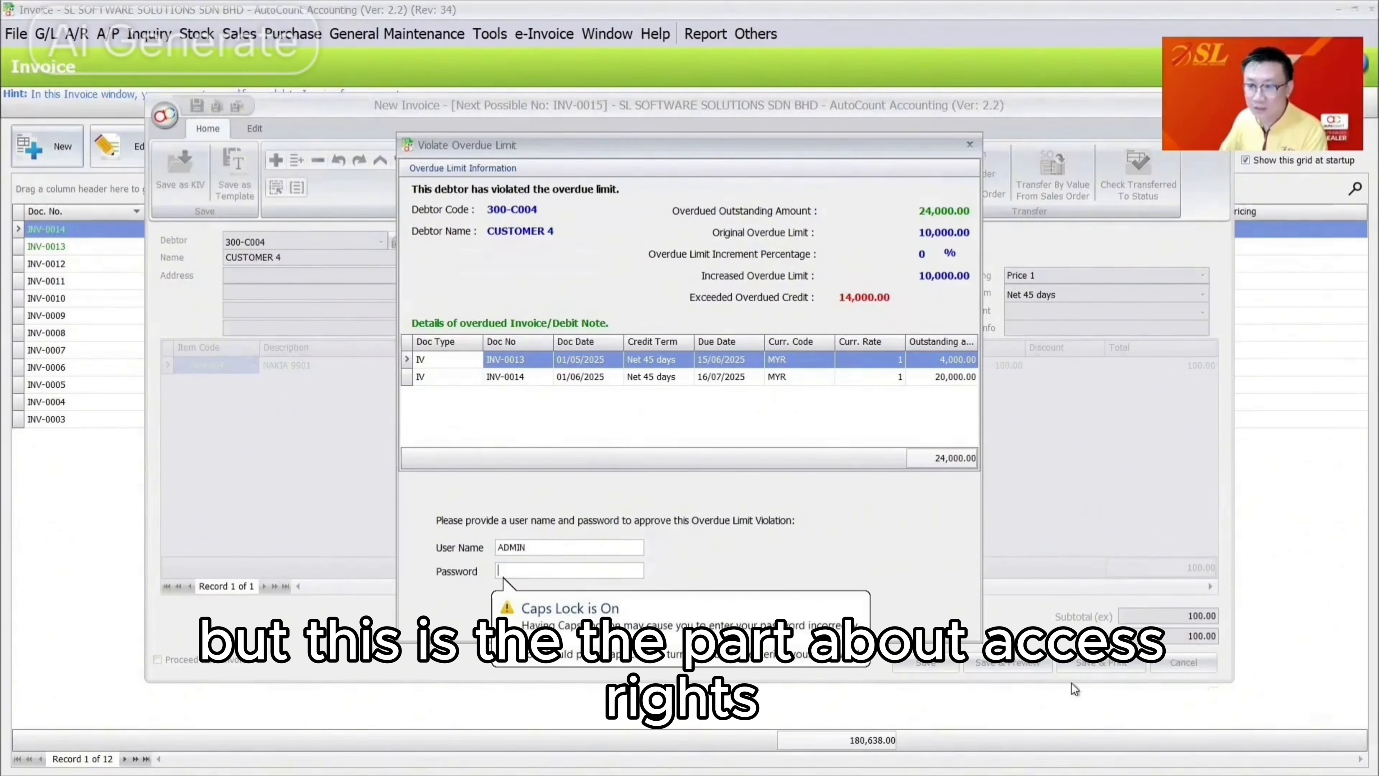
{"action": "key", "text": "Return"}
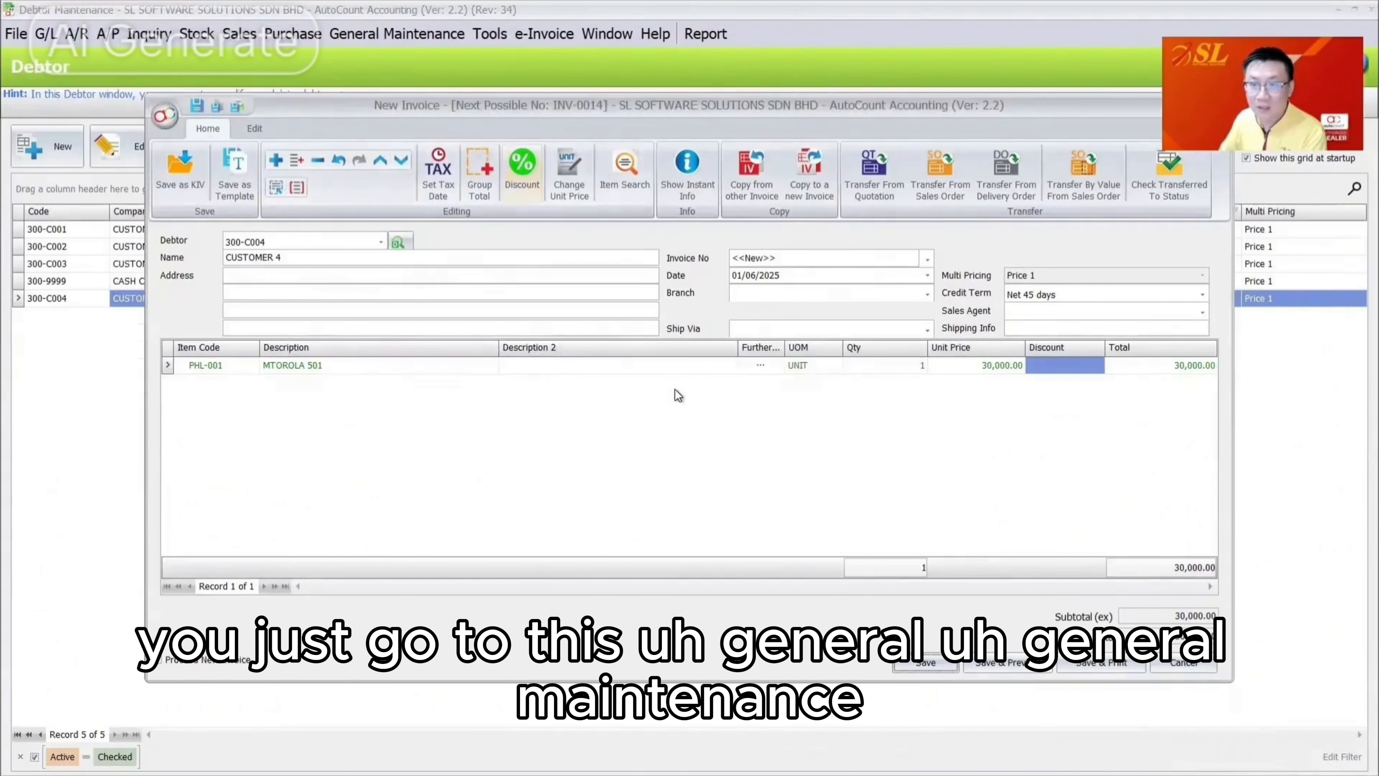
Discard the unsaved invoice and search Access Rights Maintenance for credit limit rights
{"action": "key", "text": "Escape"}
{"action": "left_click", "coordinate": [679, 411]}
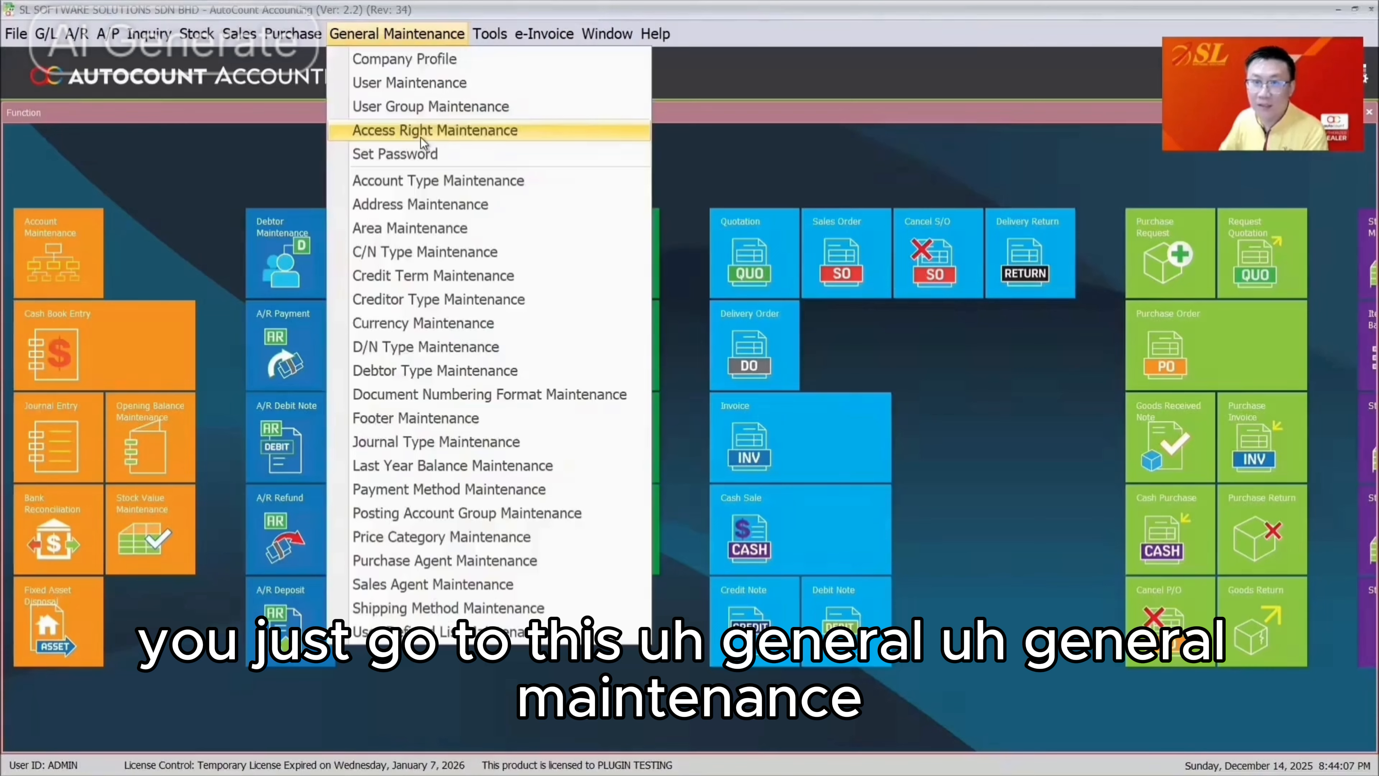
{"action": "left_click", "coordinate": [420, 133]}
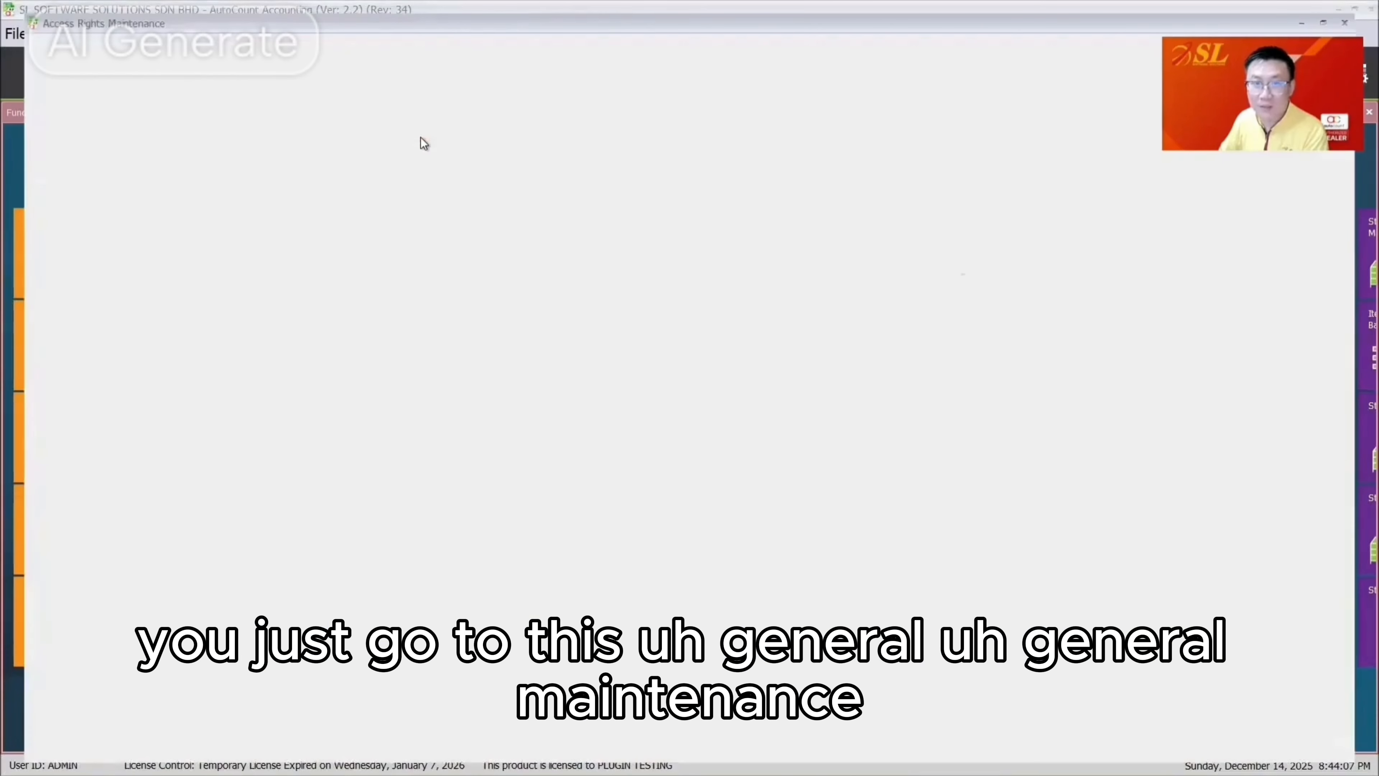
{"action": "type", "text": "CREID"}
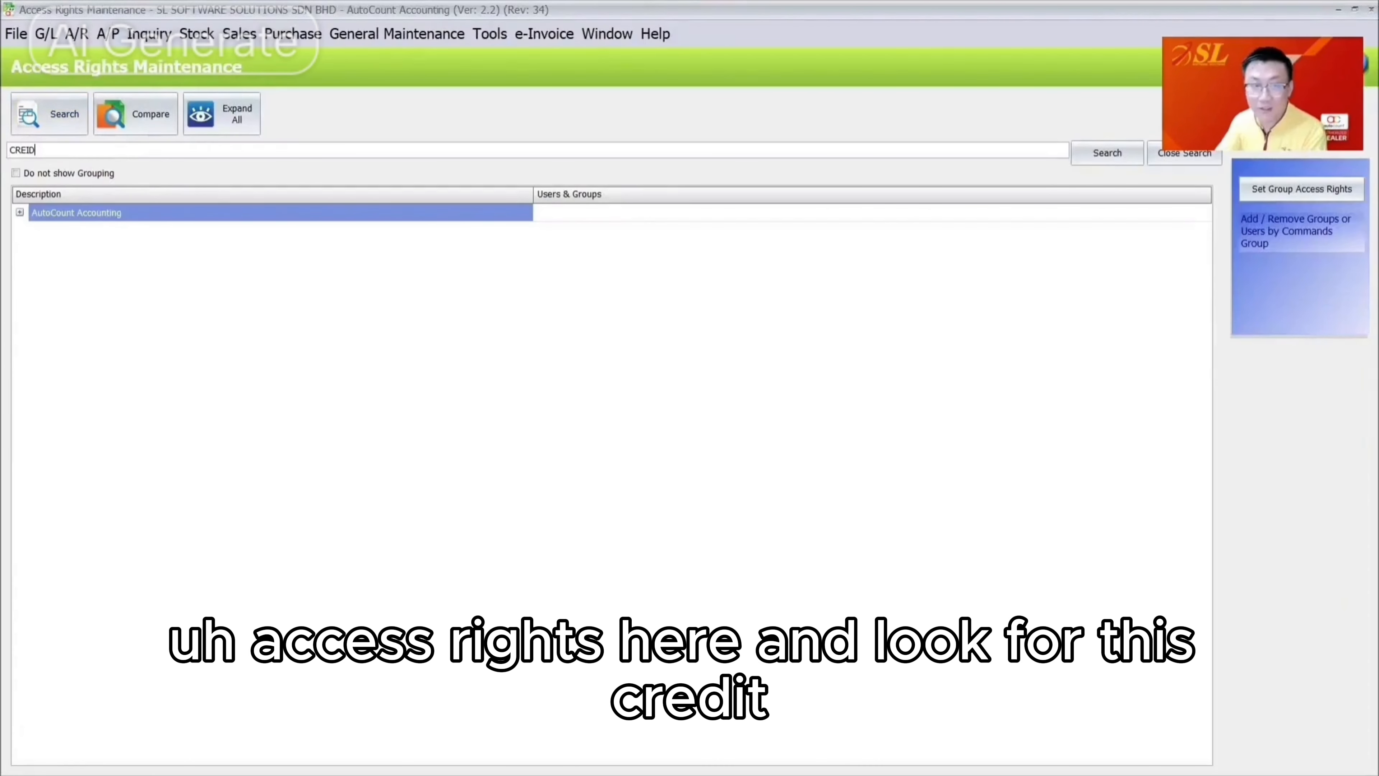
{"action": "key", "text": "BackSpace"}
{"action": "key", "text": "BackSpace"}
{"action": "type", "text": "DIT LIMIT"}
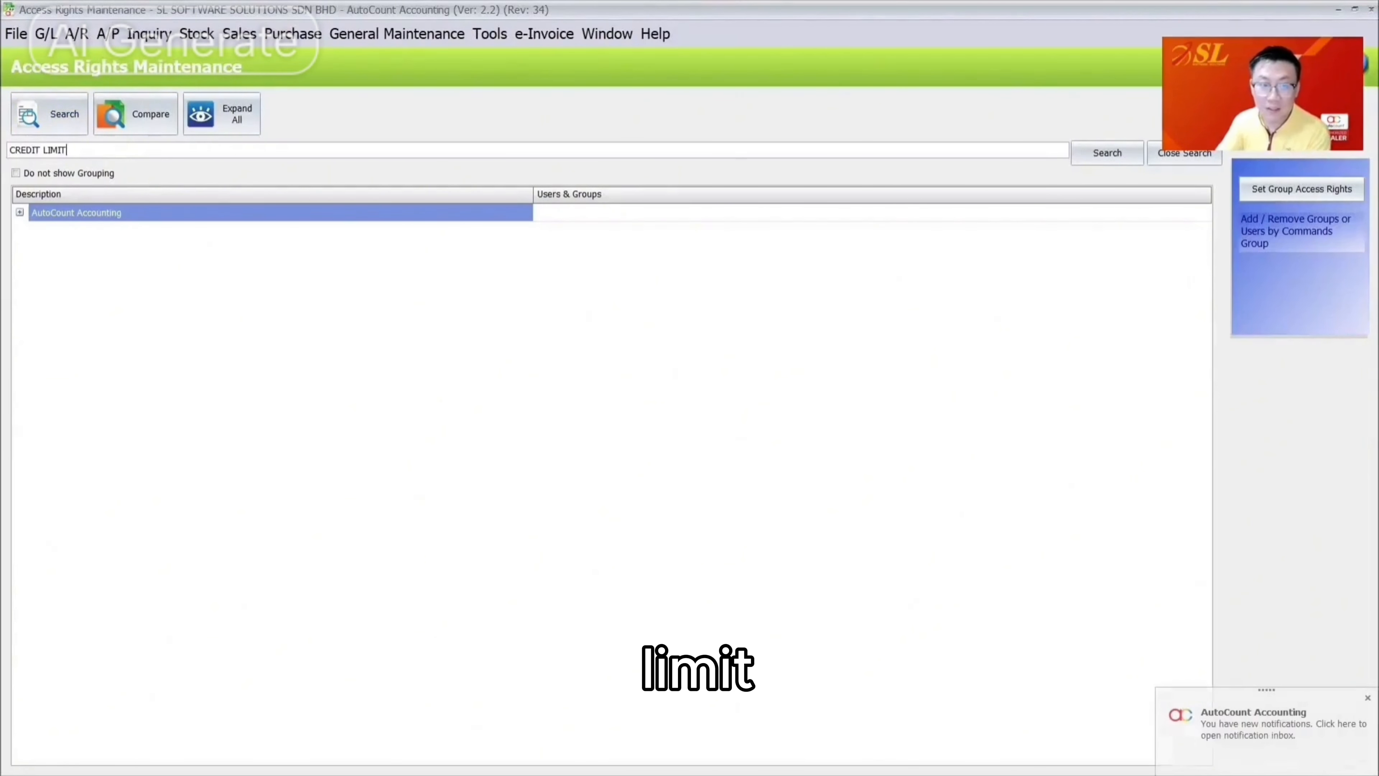
{"action": "key", "text": "Return"}
Give the sales credit limit and overdue limit approval rights to LOW instead of ADMINS
{"action": "left_click", "coordinate": [144, 230]}
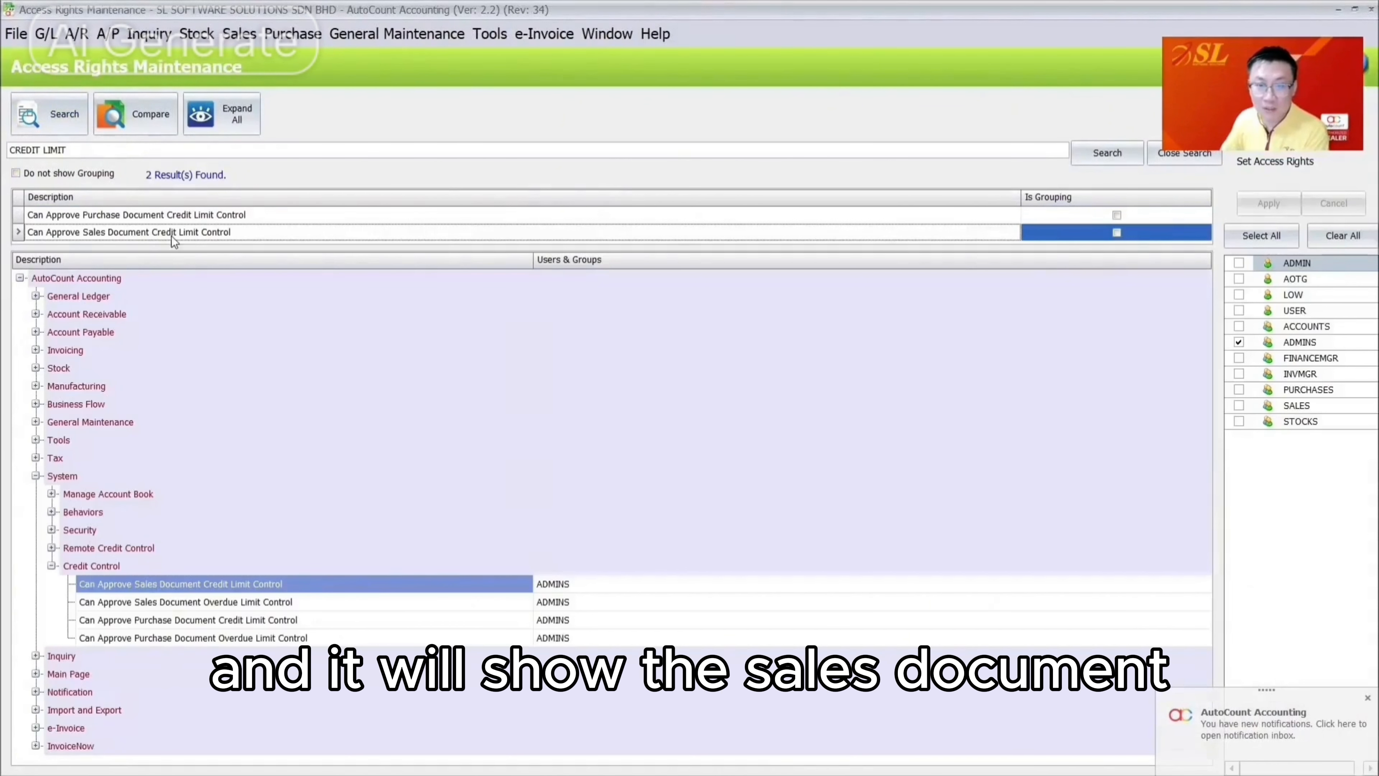
{"action": "left_click", "coordinate": [296, 602]}
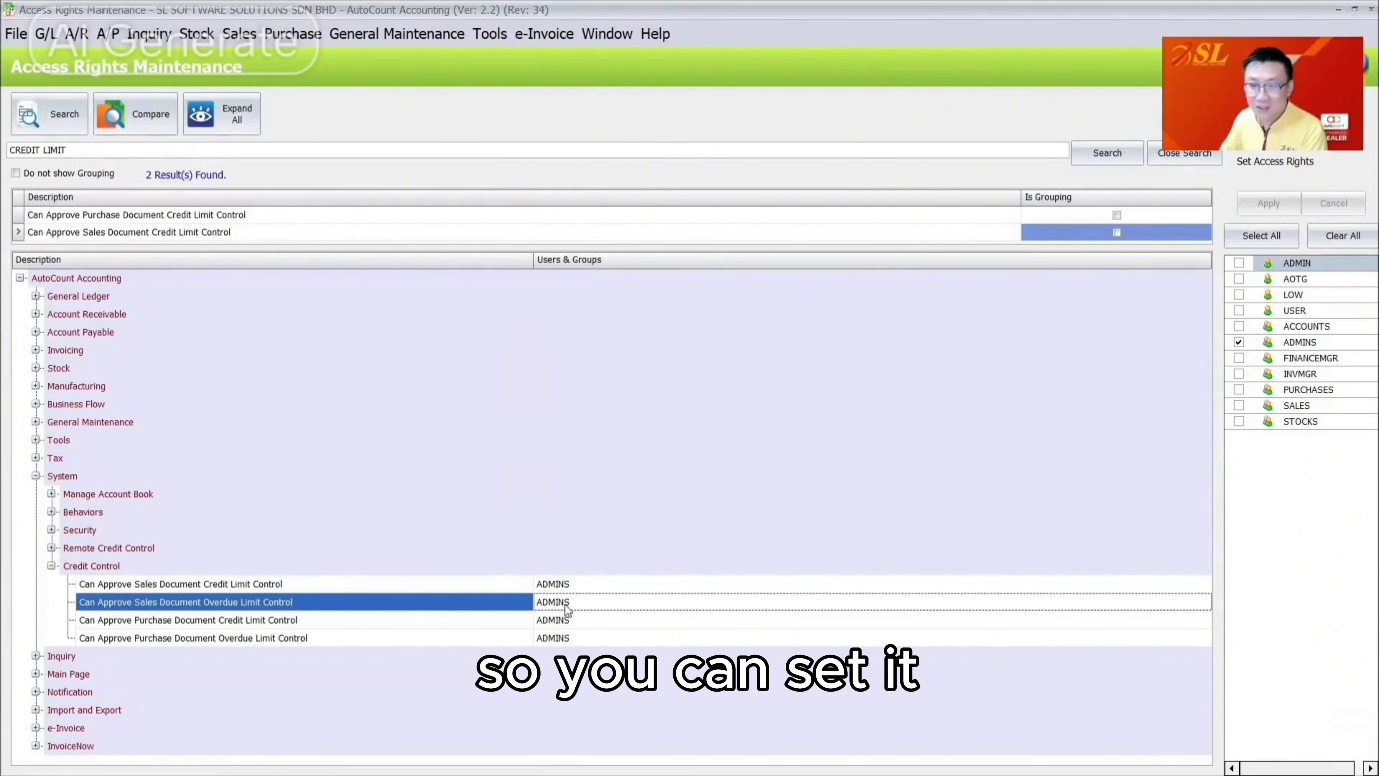
{"action": "left_click", "coordinate": [571, 589]}
{"action": "left_click", "coordinate": [1238, 342]}
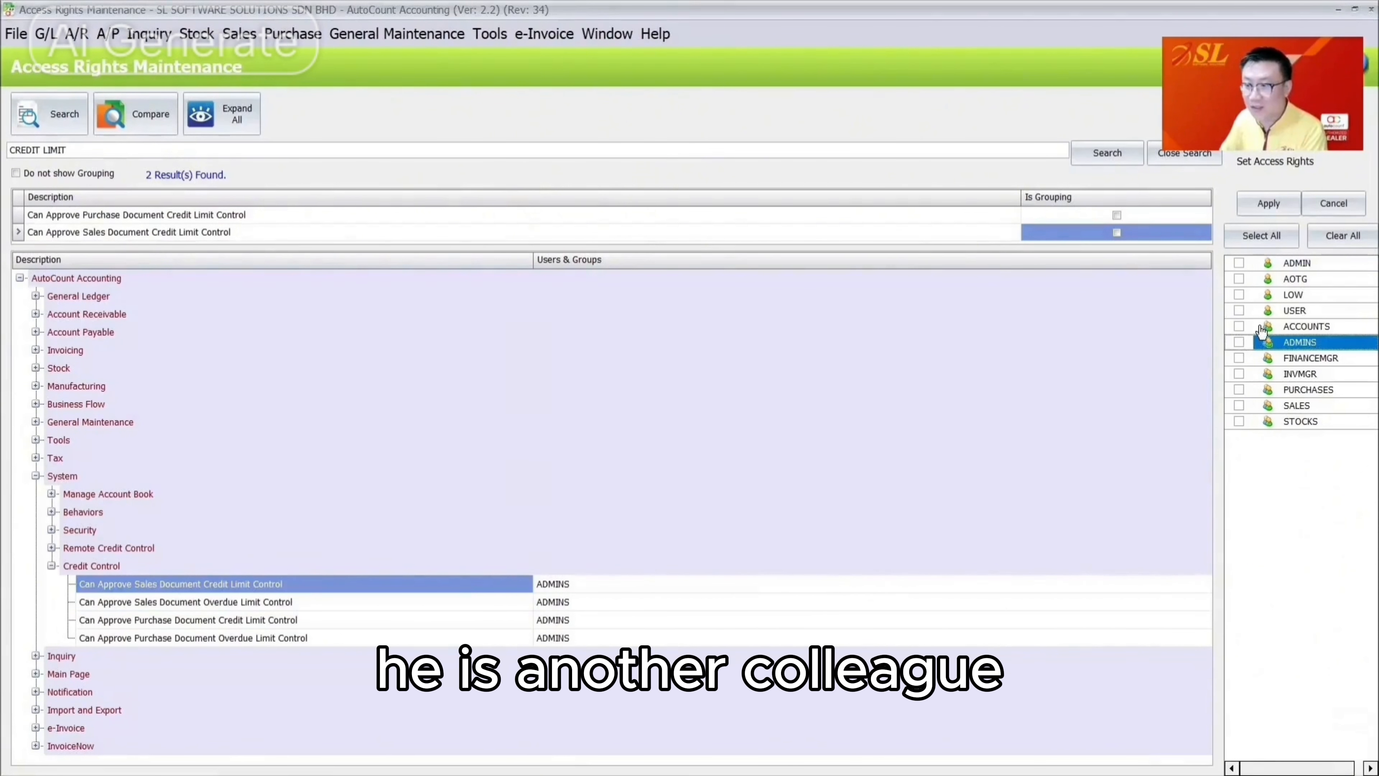
{"action": "left_click", "coordinate": [546, 604]}
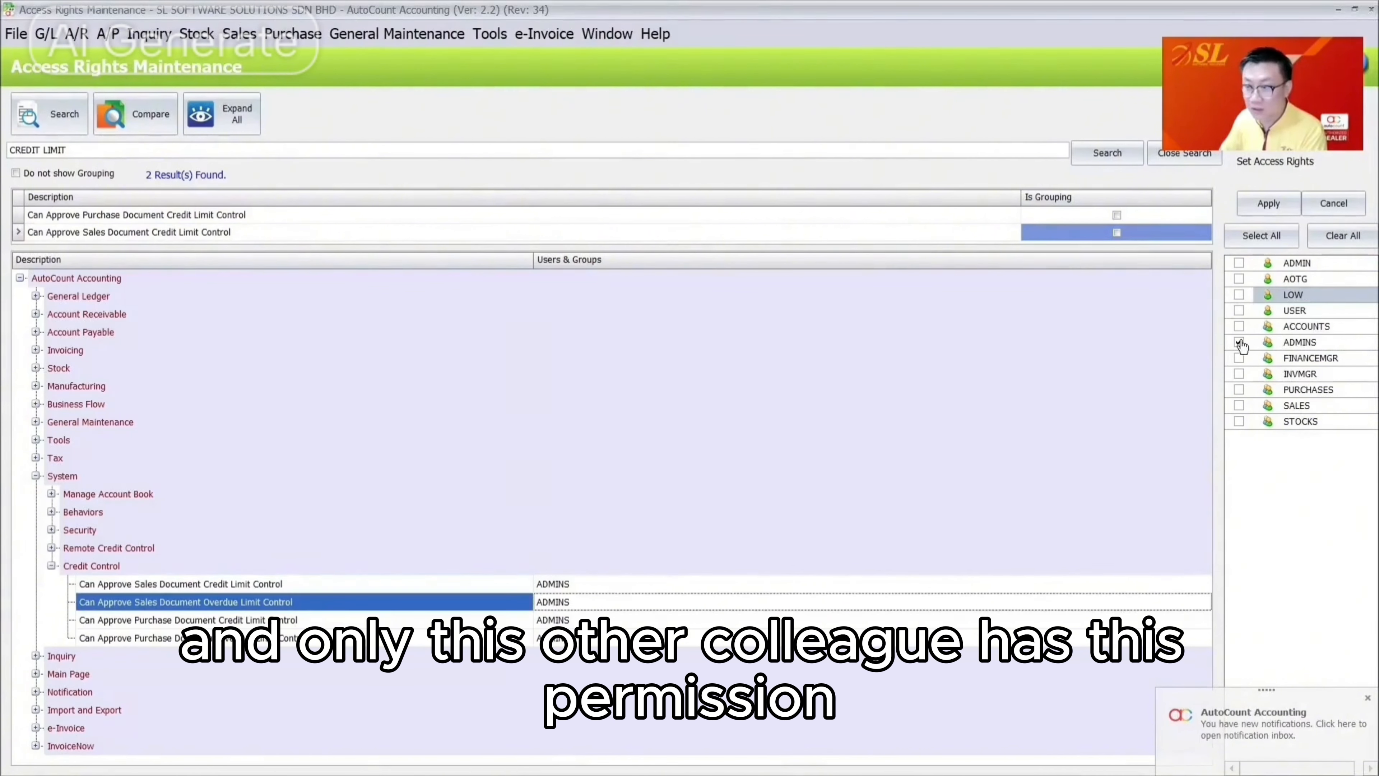
{"action": "left_click", "coordinate": [1239, 343]}
{"action": "left_click", "coordinate": [1238, 295]}
{"action": "left_click", "coordinate": [1269, 204]}
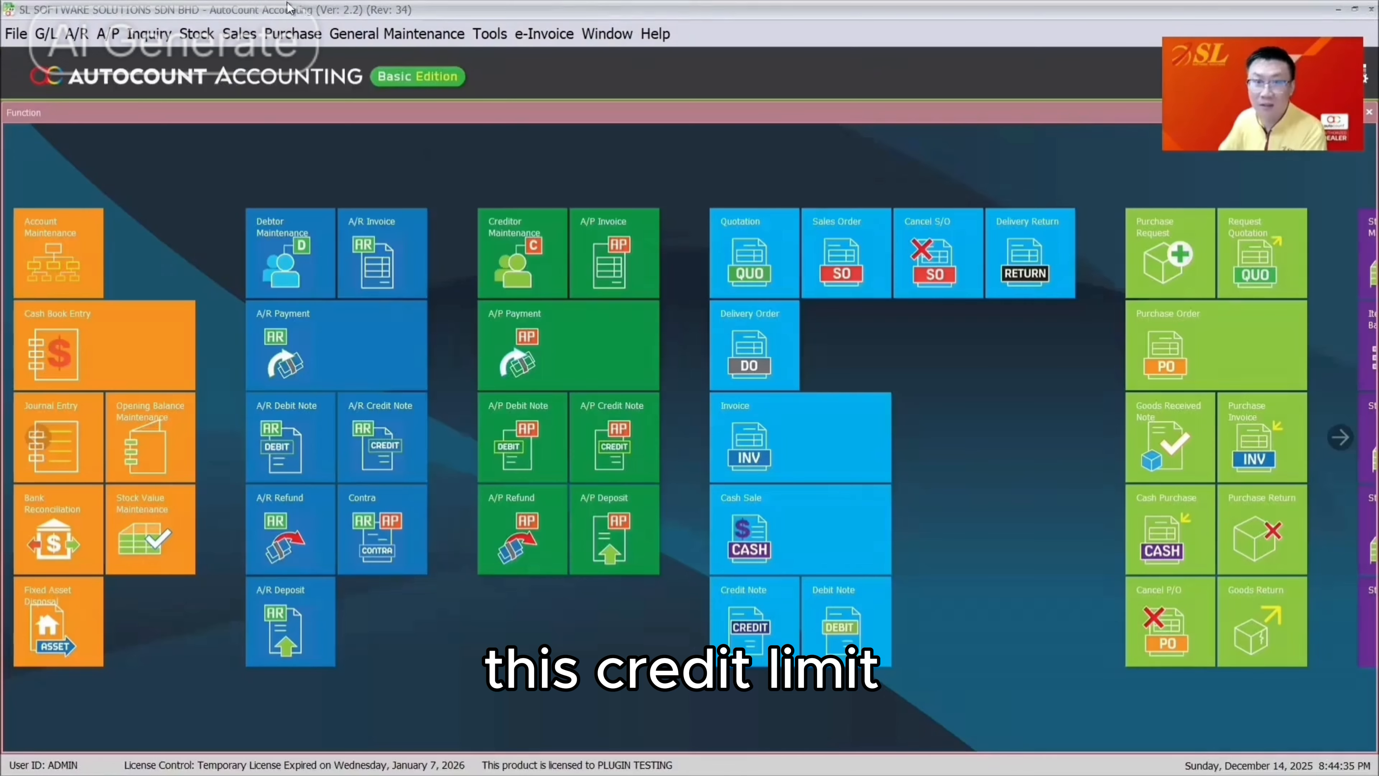
{"action": "left_click", "coordinate": [239, 34]}
Copy INV-0014 into a new invoice with a 100 unit price and save it
{"action": "left_click", "coordinate": [281, 139]}
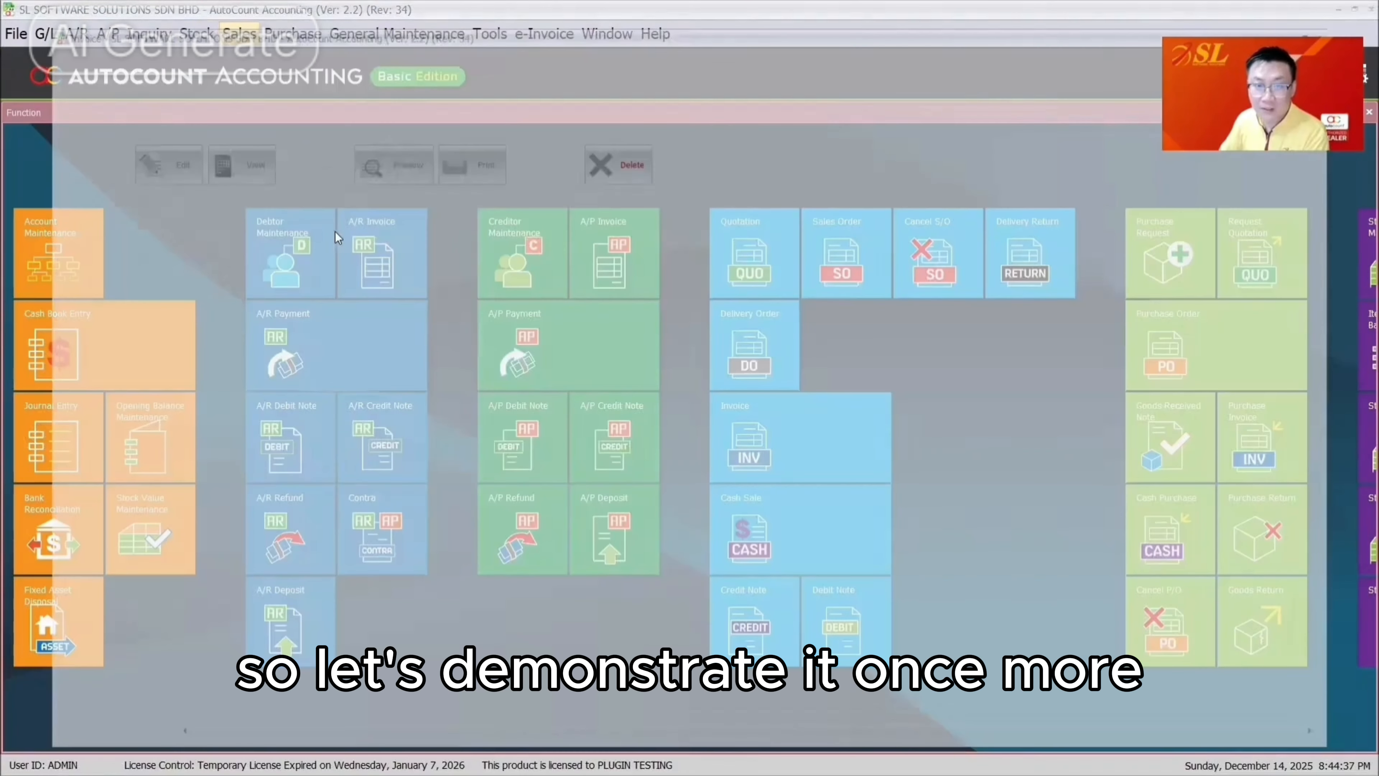
{"action": "right_click", "coordinate": [345, 230]}
{"action": "left_click", "coordinate": [433, 444]}
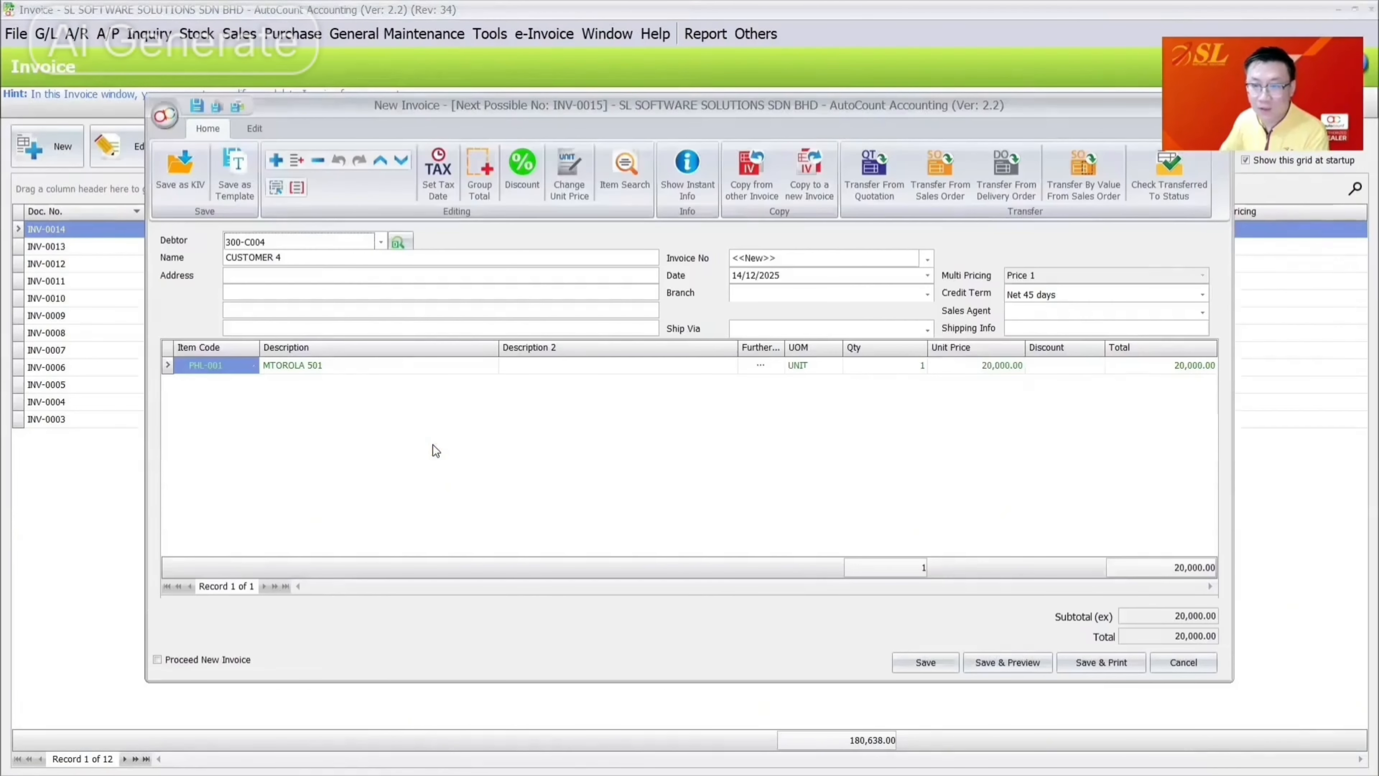
{"action": "left_click", "coordinate": [985, 363]}
{"action": "type", "text": "100"}
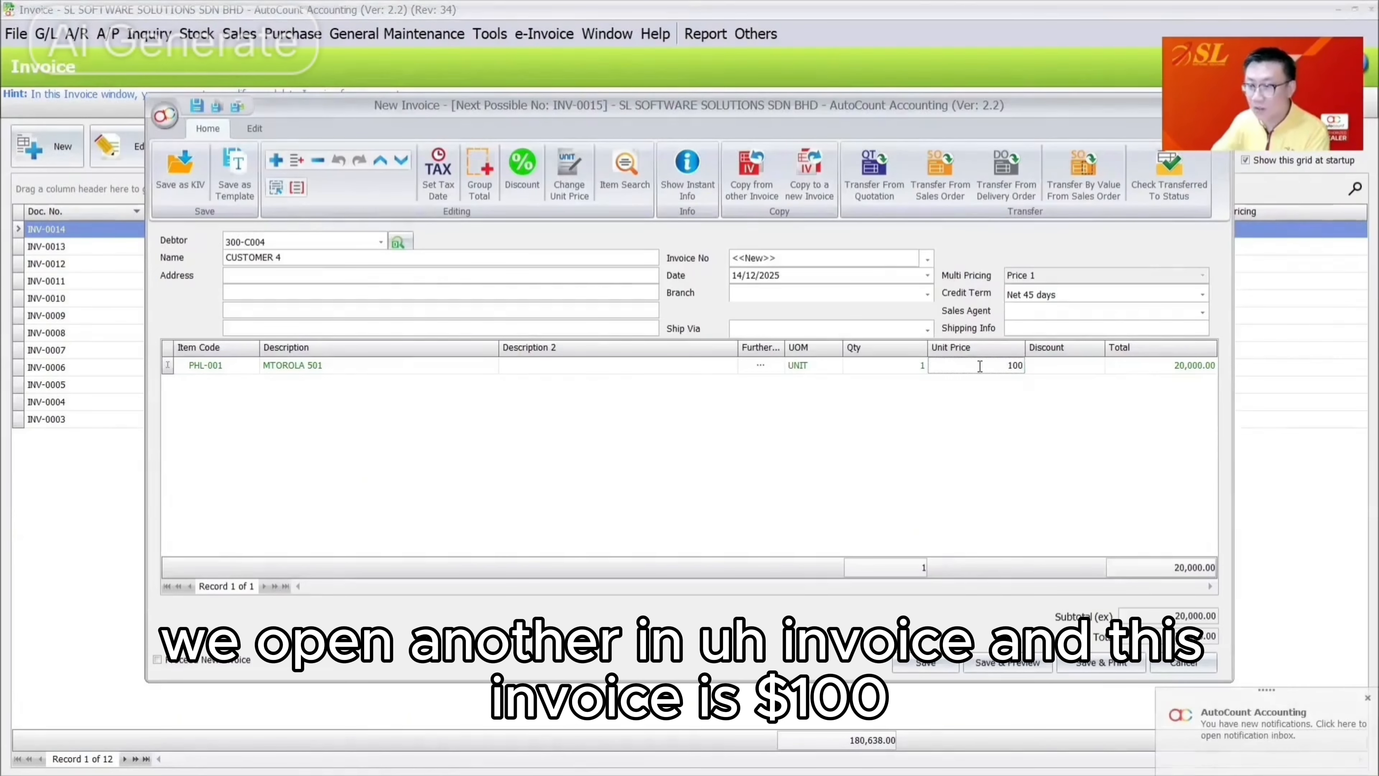
{"action": "key", "text": "Tab"}
{"action": "left_click", "coordinate": [925, 663]}
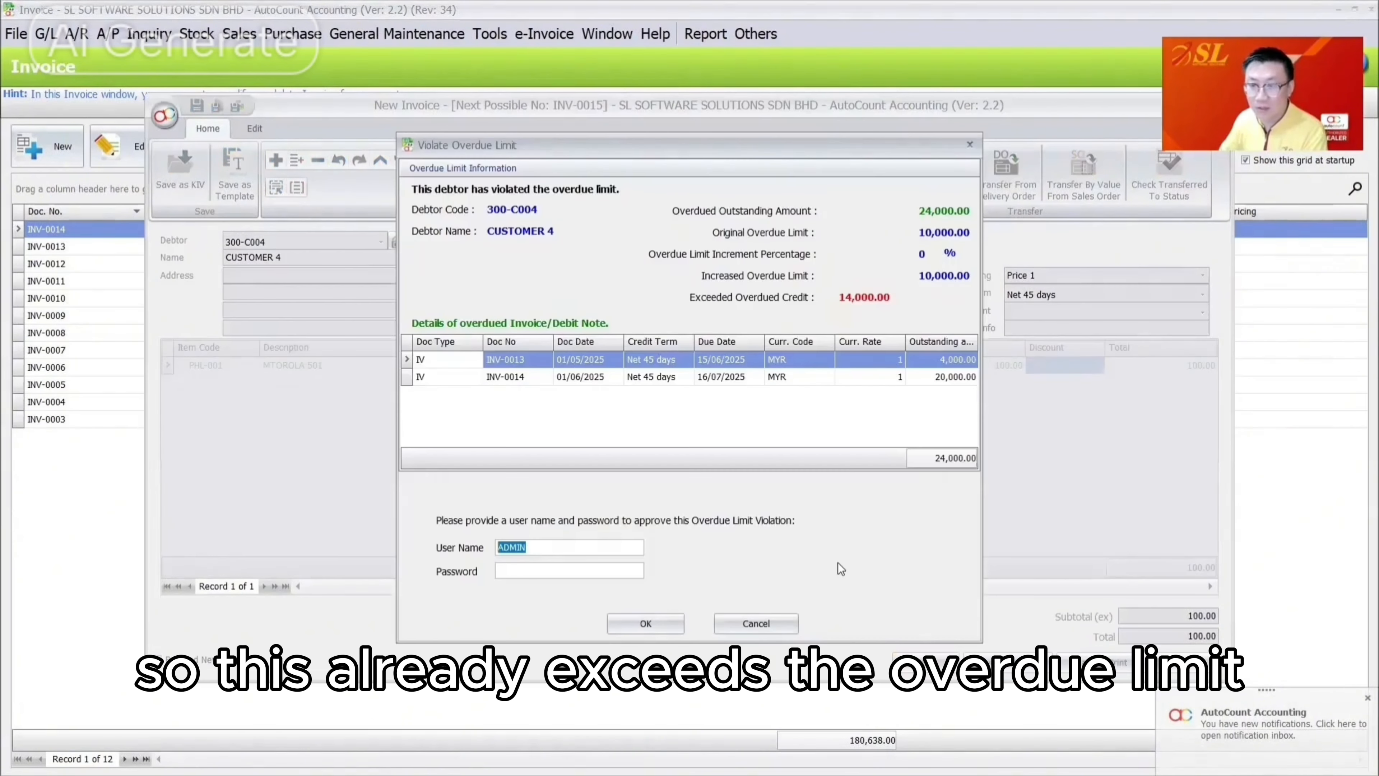
{"action": "left_click", "coordinate": [570, 571]}
{"action": "type", "text": "admin"}
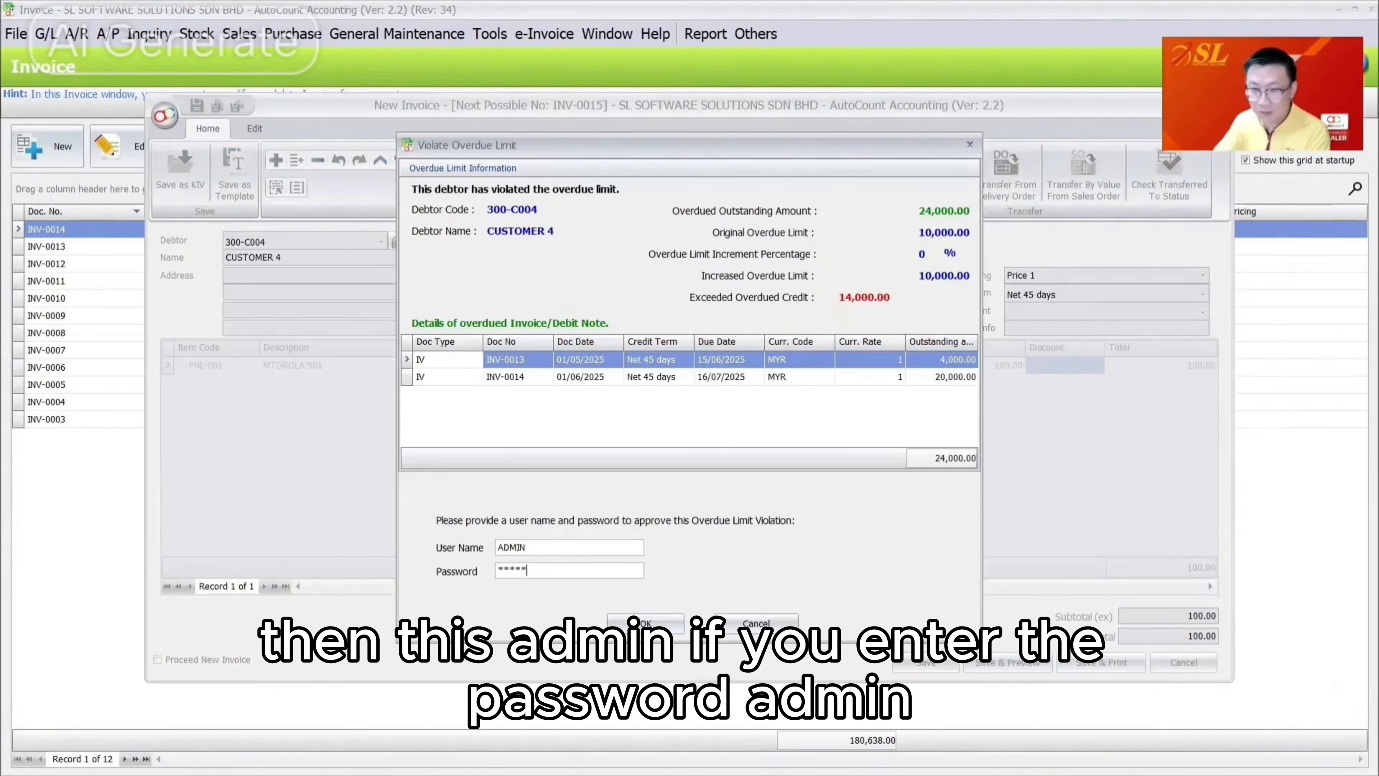
{"action": "key", "text": "Tab"}
{"action": "left_click", "coordinate": [659, 624]}
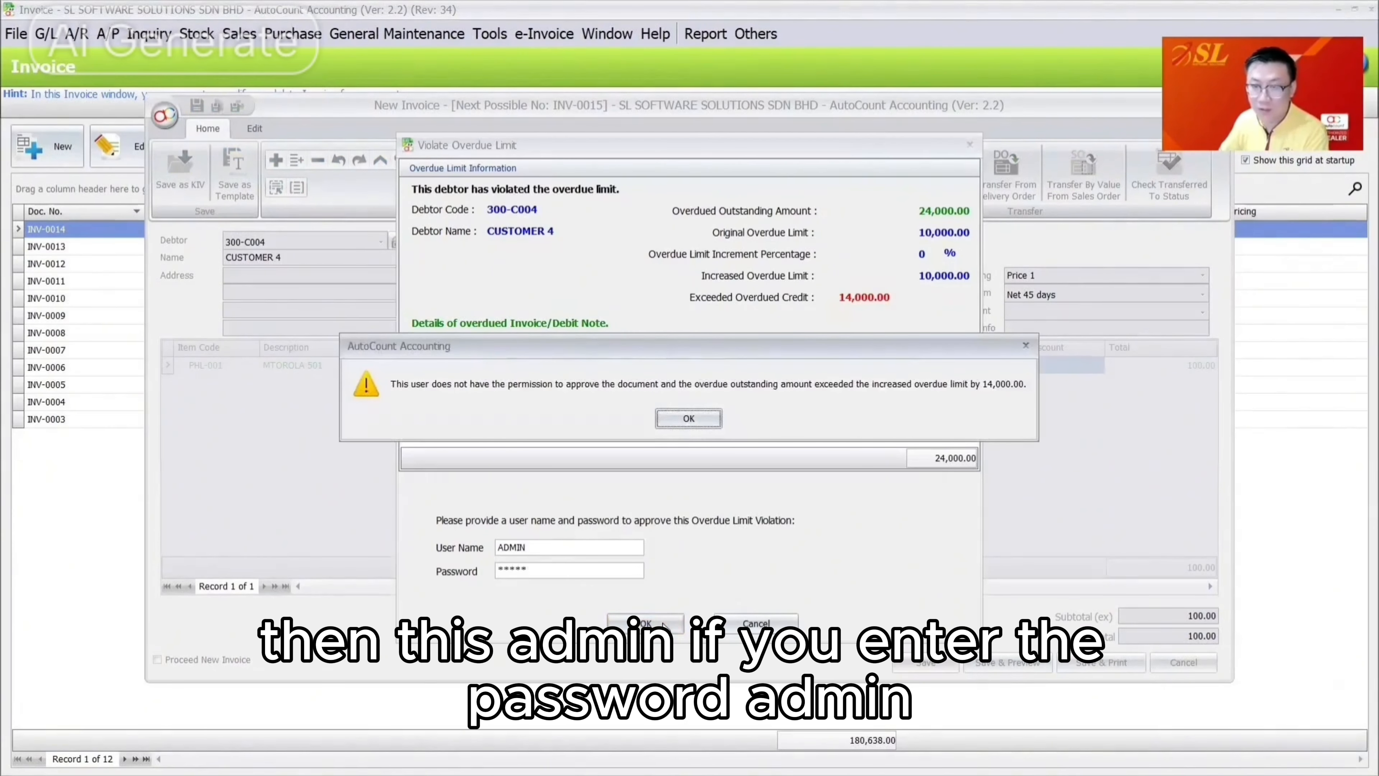
{"action": "key", "text": "Return"}
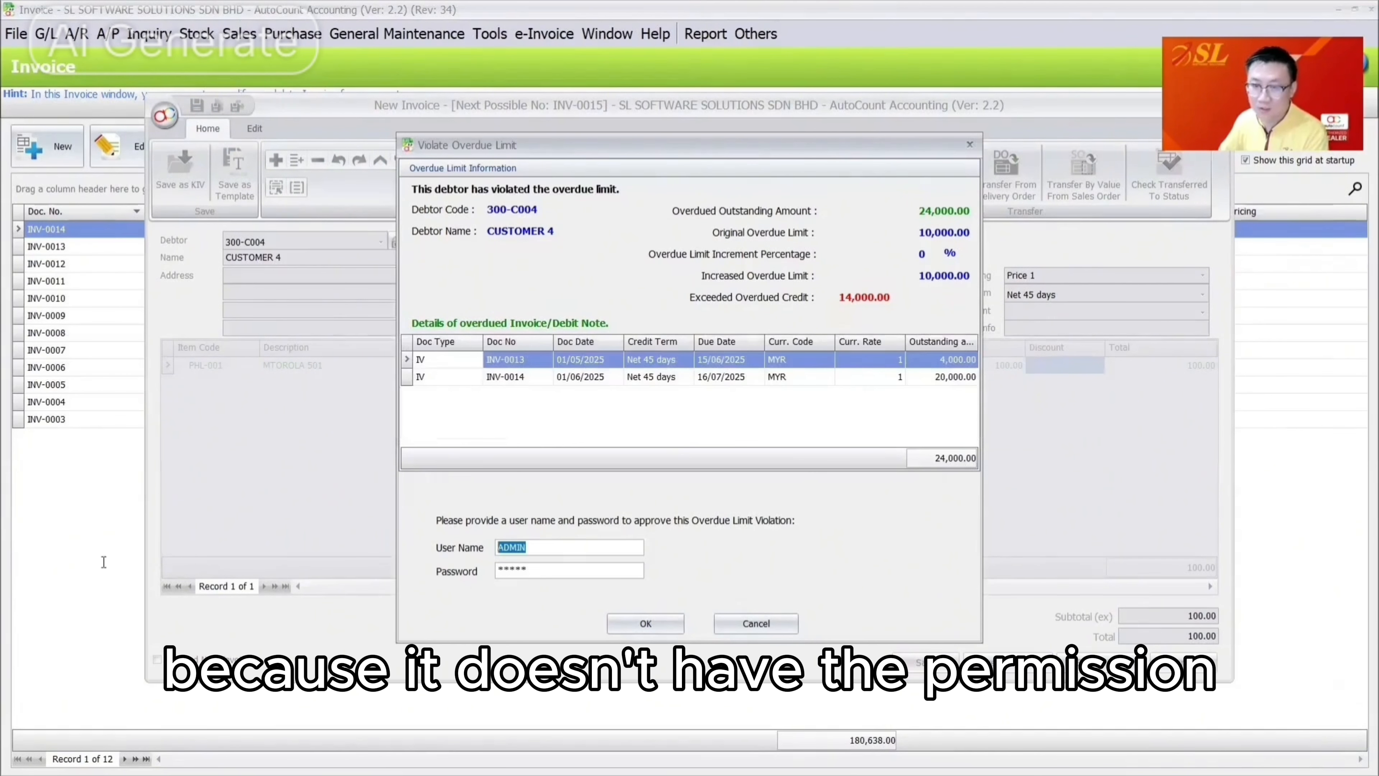
{"action": "key", "text": "Tab"}
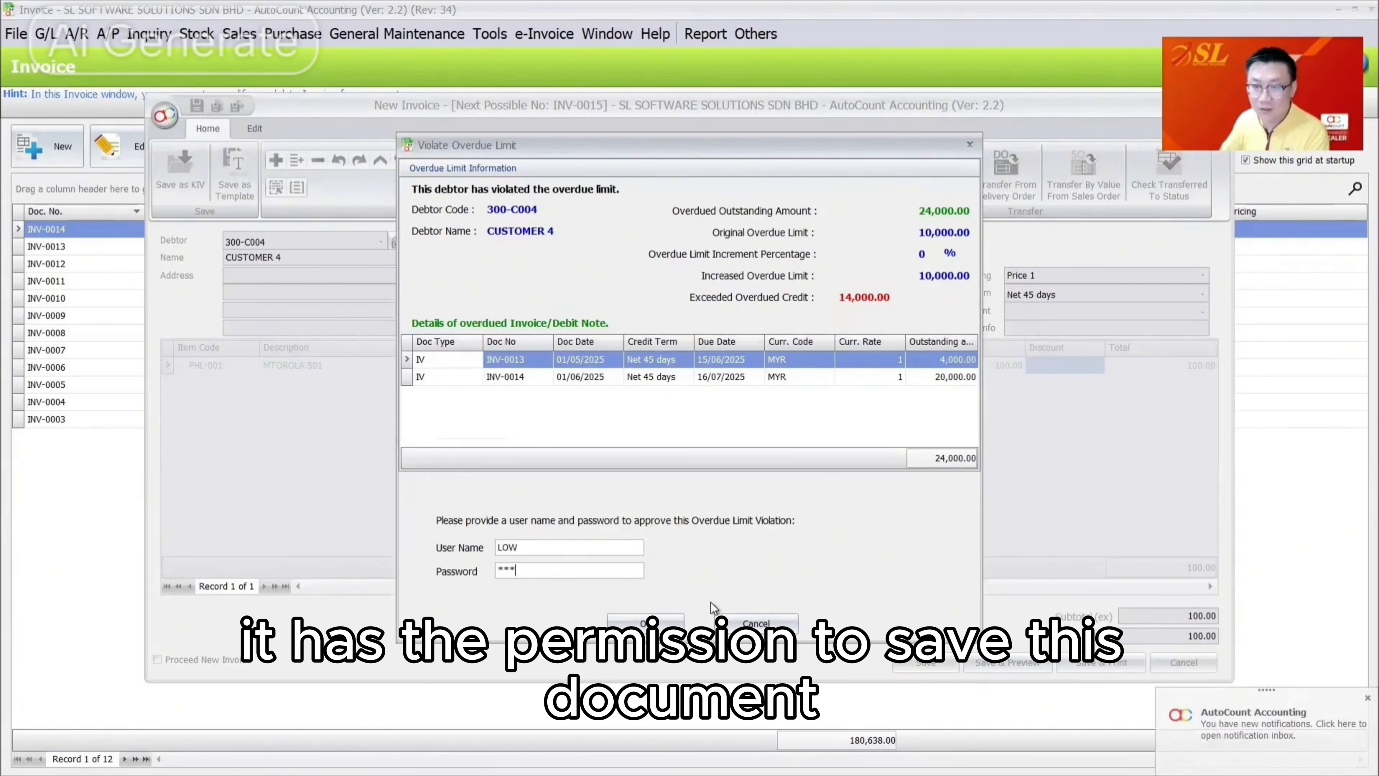
{"action": "left_click", "coordinate": [646, 623]}
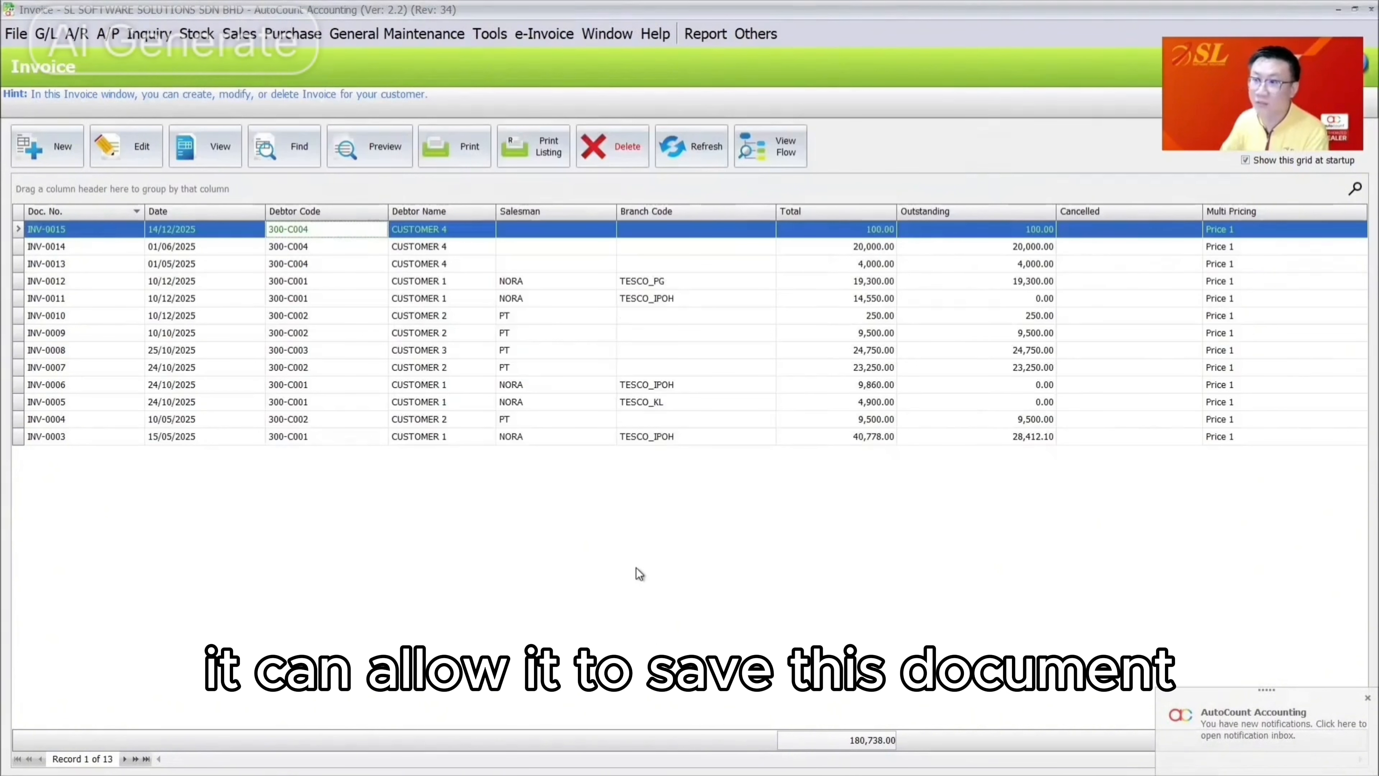
Copy INV-0015 into a new invoice, edit the unit price, and find saving refused
{"action": "right_click", "coordinate": [290, 231]}
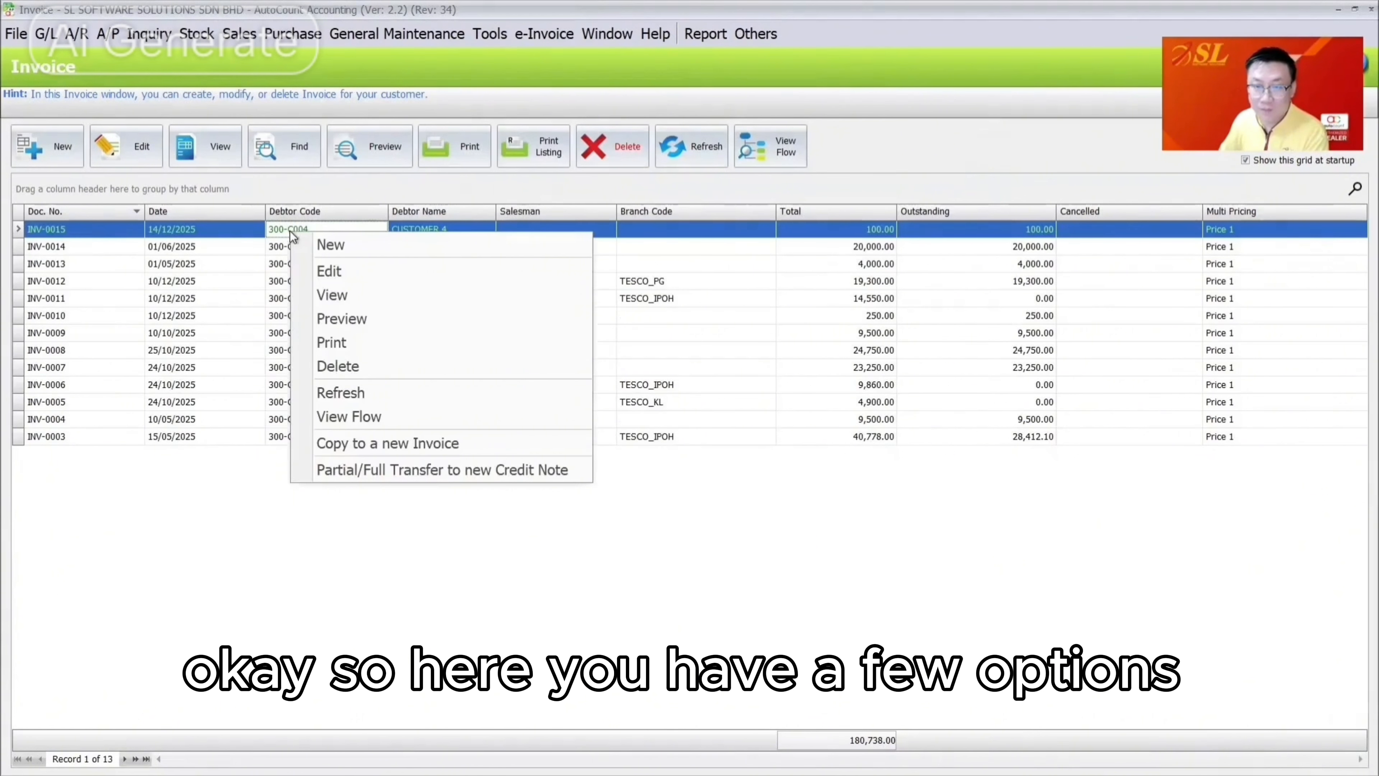
{"action": "left_click", "coordinate": [399, 441]}
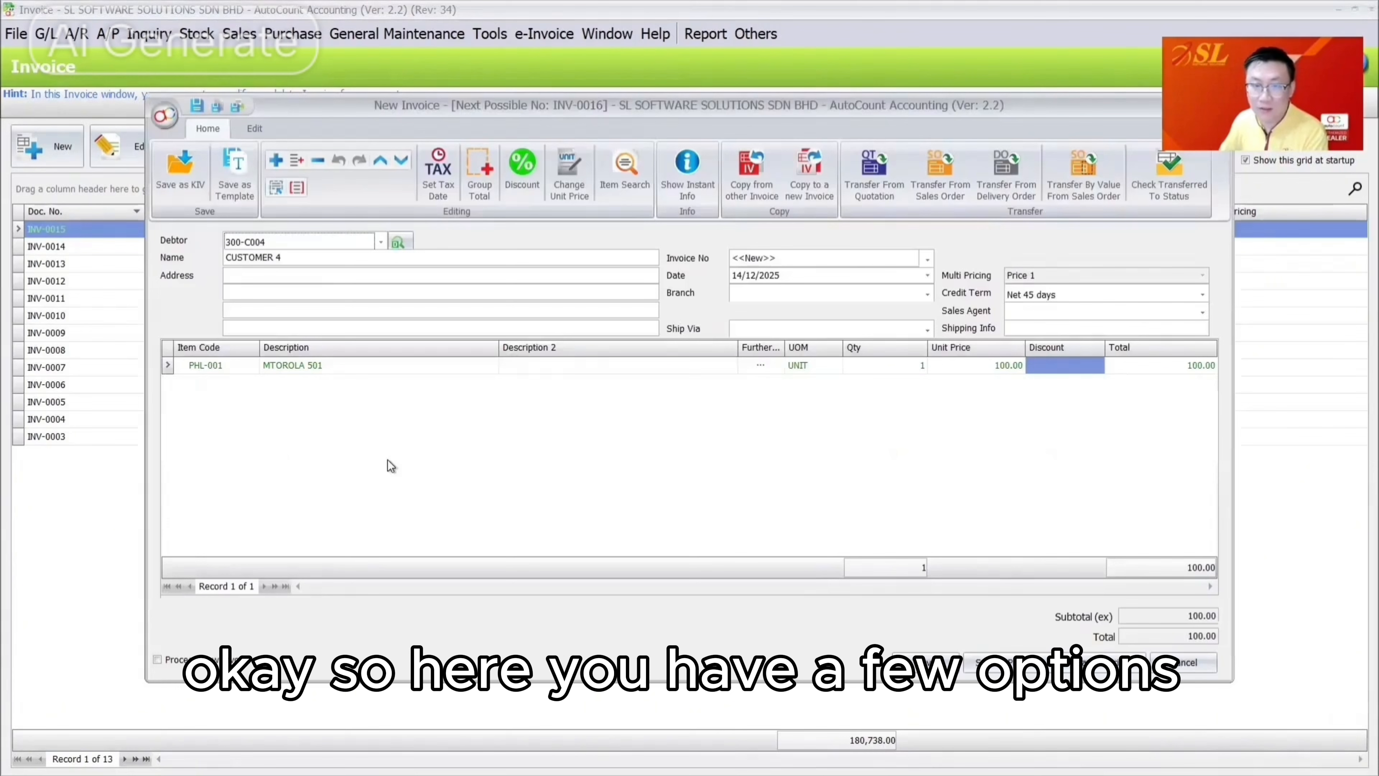
{"action": "left_click", "coordinate": [1007, 365]}
{"action": "left_click", "coordinate": [931, 670]}
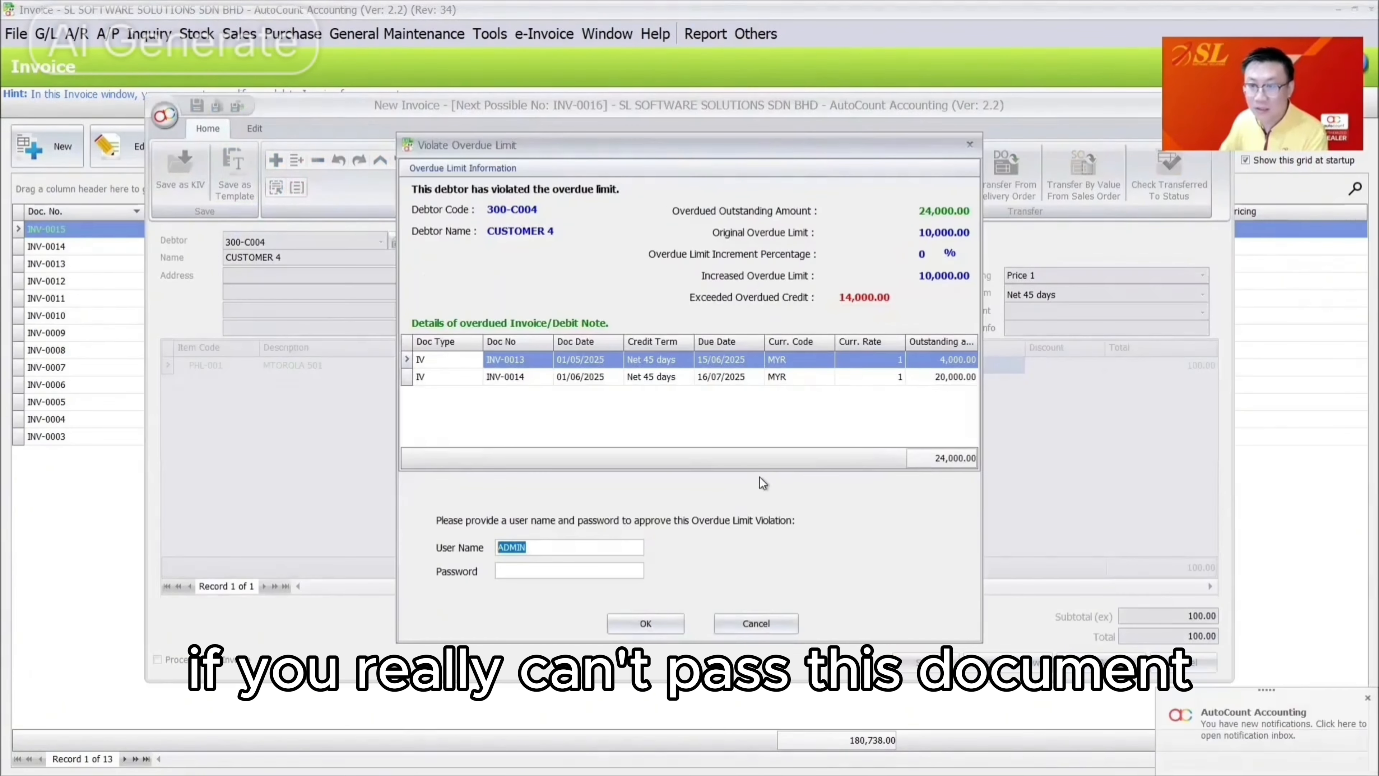
{"action": "left_click", "coordinate": [689, 418]}
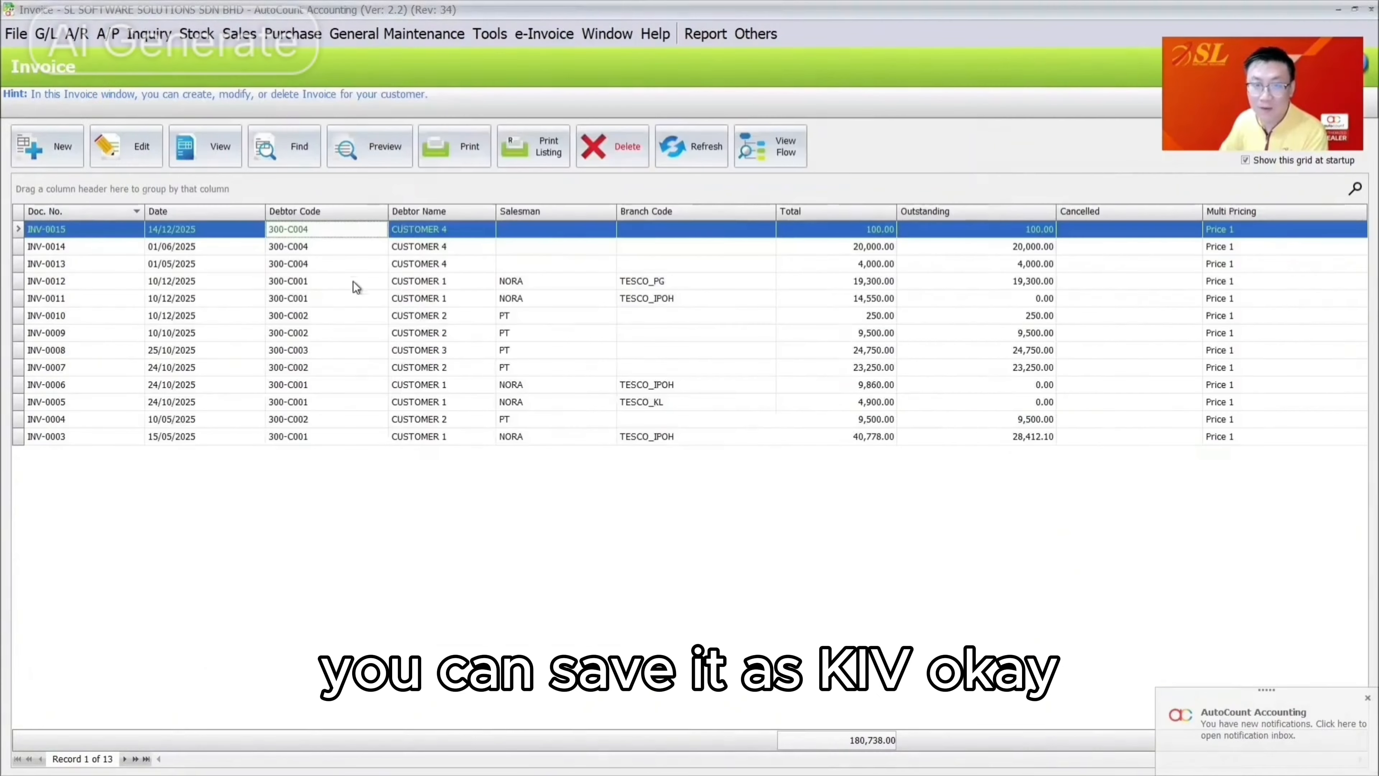
Copy INV-0015 again and hold it with Save as KIV, cancelling the overdue approval
{"action": "double_click", "coordinate": [271, 231]}
{"action": "key", "text": "Escape"}
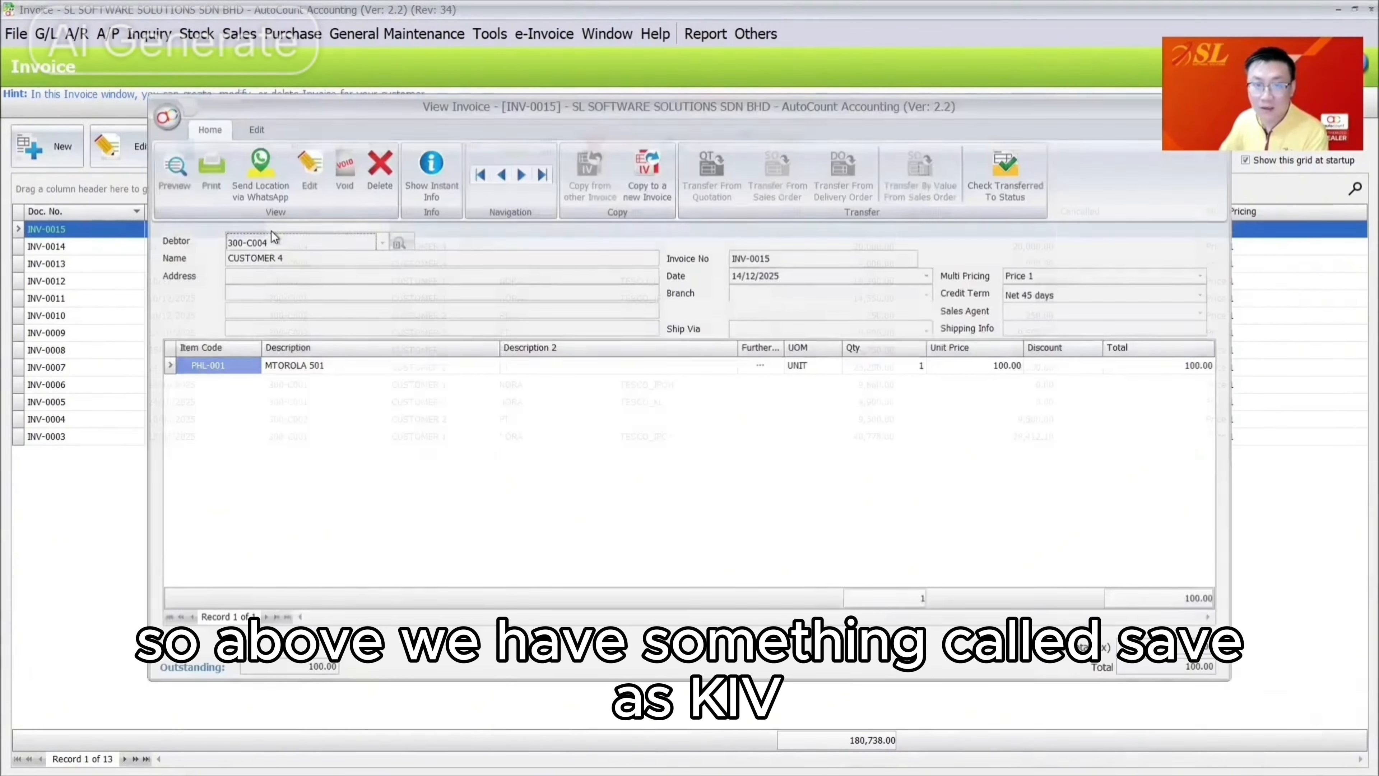
{"action": "right_click", "coordinate": [270, 232]}
{"action": "left_click", "coordinate": [415, 442]}
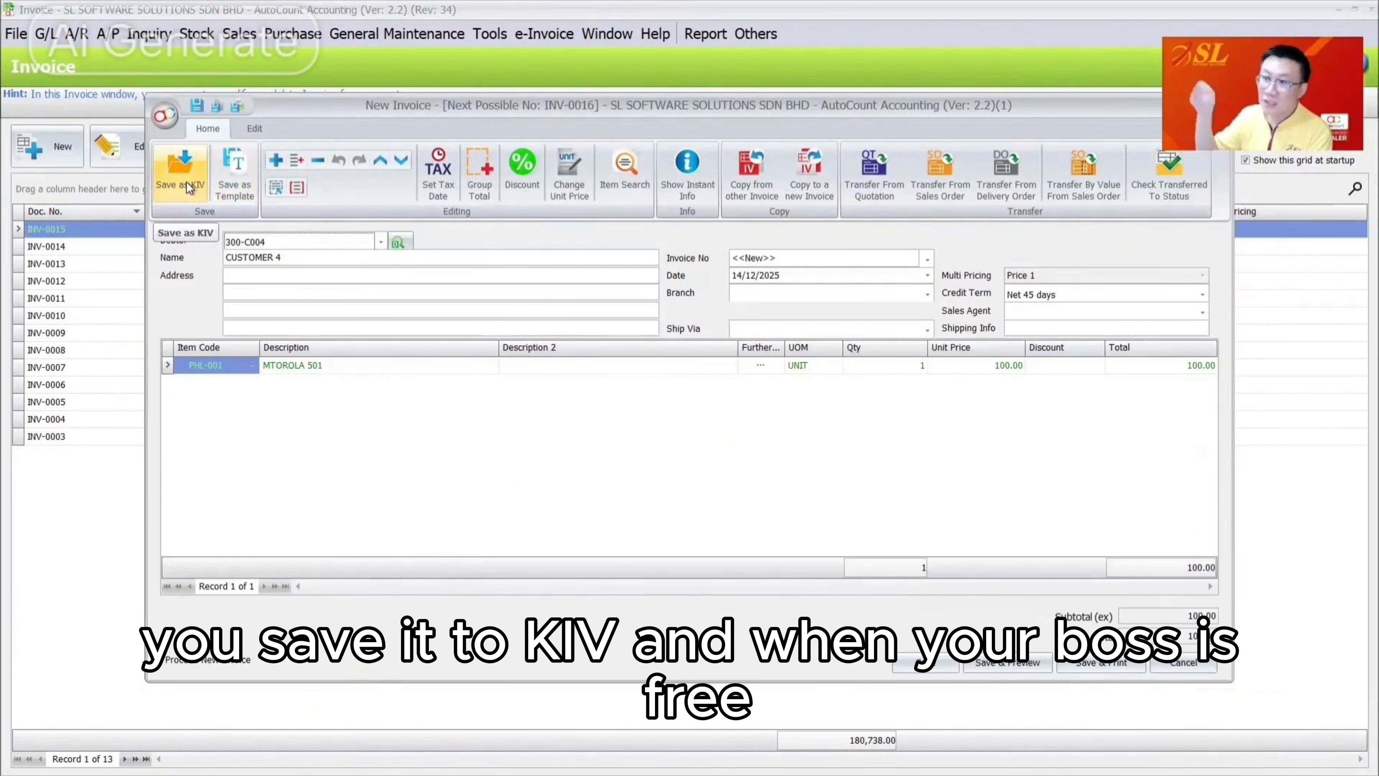
{"action": "left_click", "coordinate": [186, 182]}
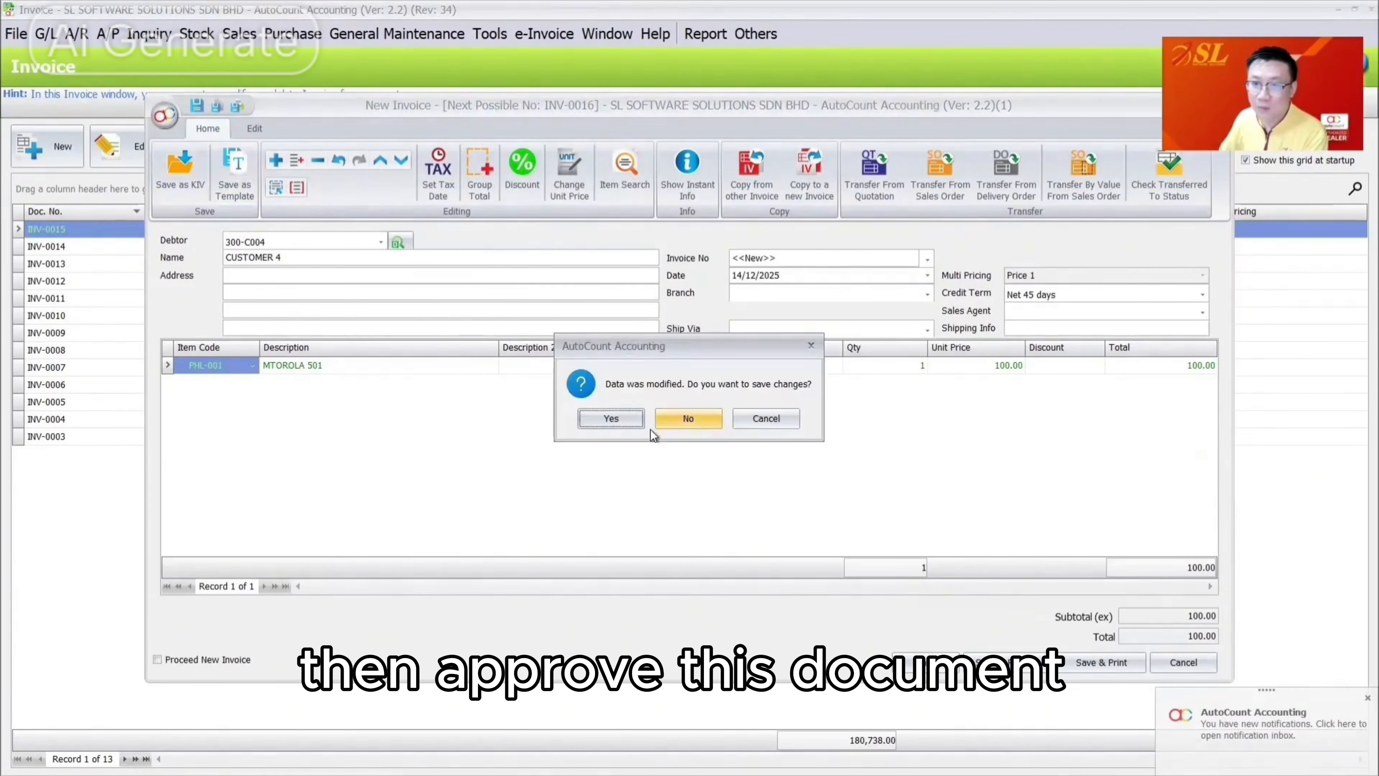
{"action": "left_click", "coordinate": [606, 417]}
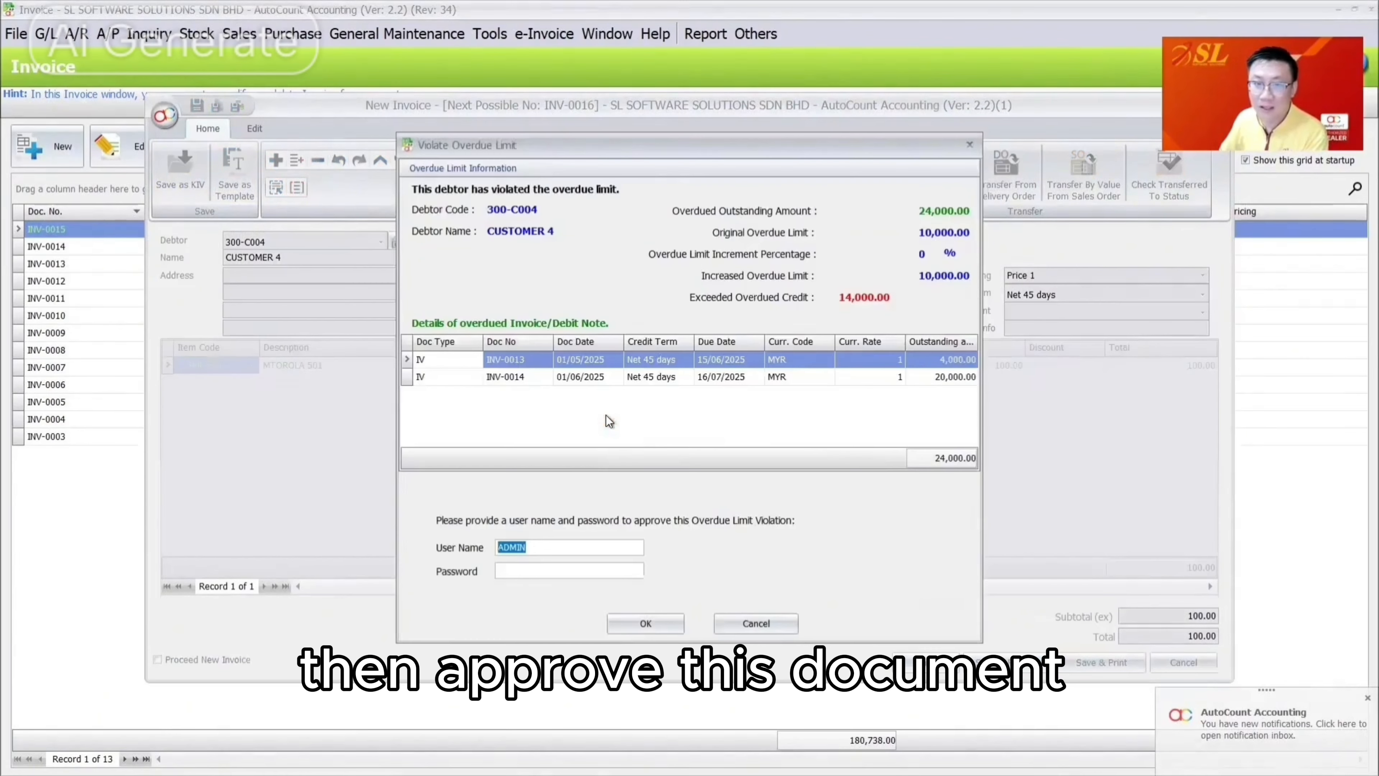
{"action": "left_click", "coordinate": [756, 623]}
{"action": "left_click", "coordinate": [689, 419]}
Make another new-invoice copy of INV-0015
{"action": "right_click", "coordinate": [260, 230]}
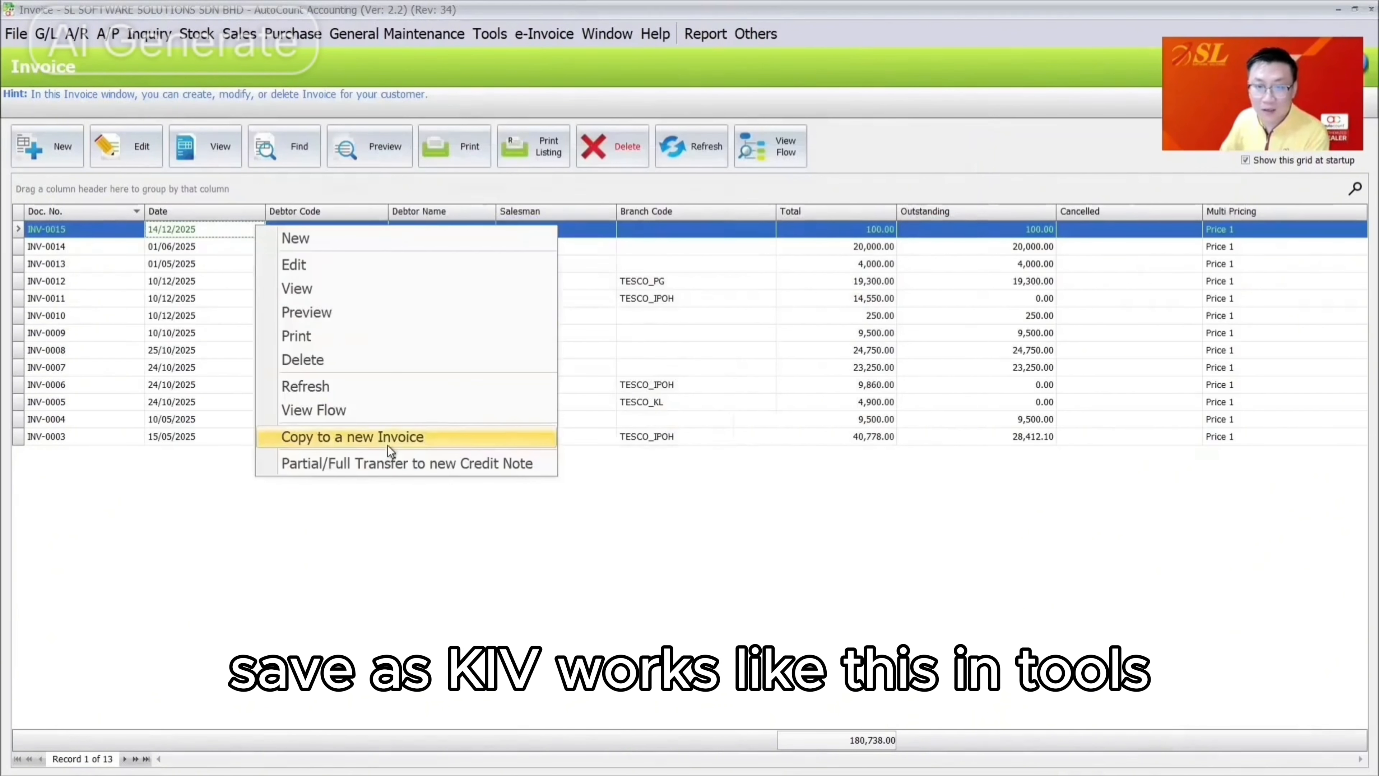
{"action": "left_click", "coordinate": [353, 436]}
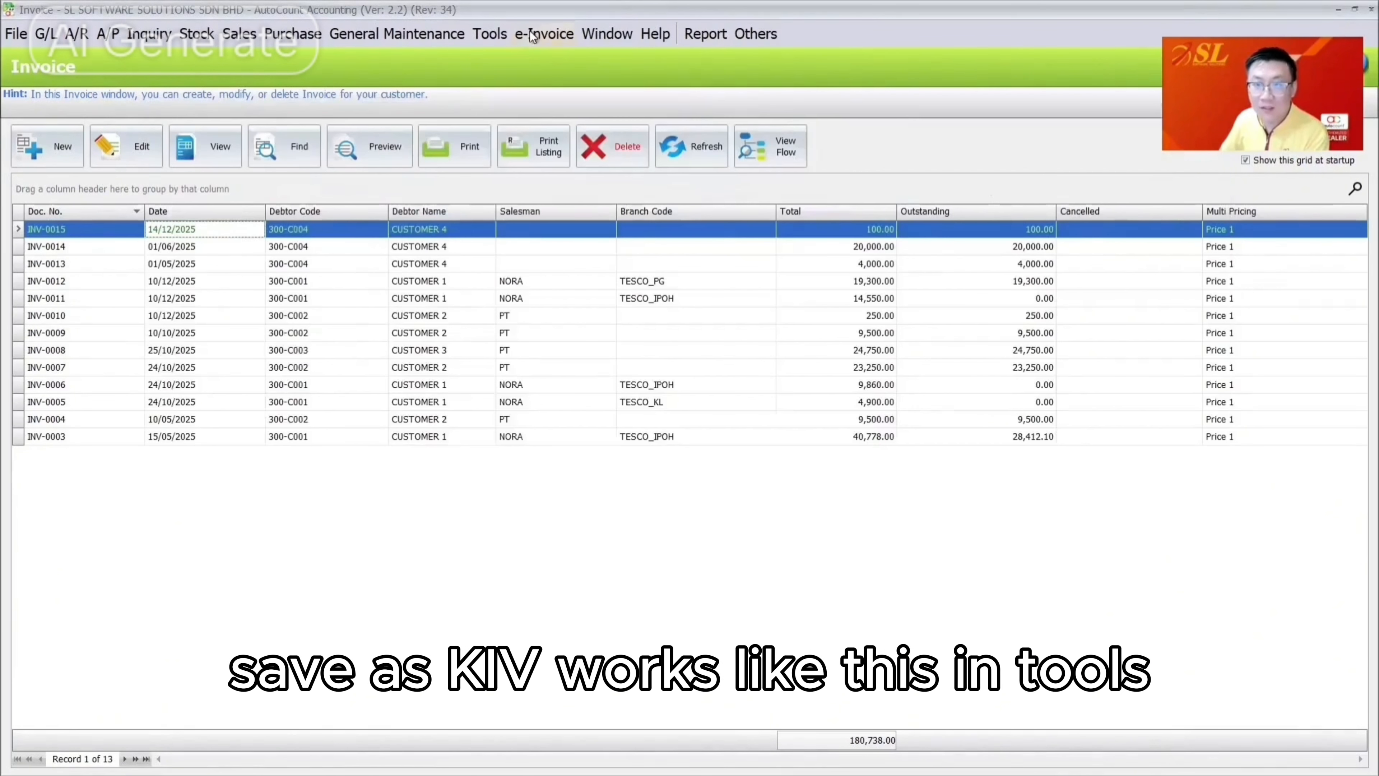
{"action": "left_click", "coordinate": [489, 34]}
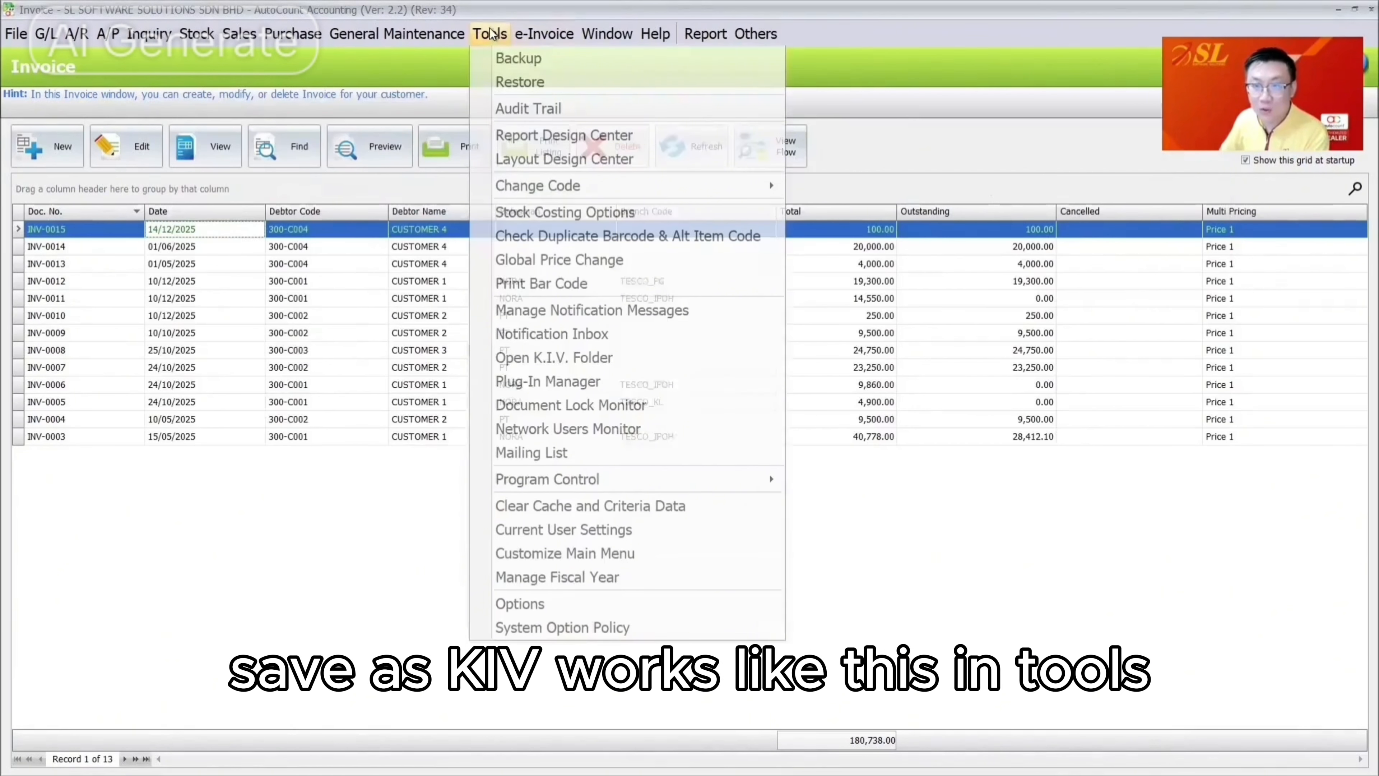
Open the K.I.V. folder and reopen the held CUSTOMER 4 invoice
{"action": "left_click", "coordinate": [540, 360]}
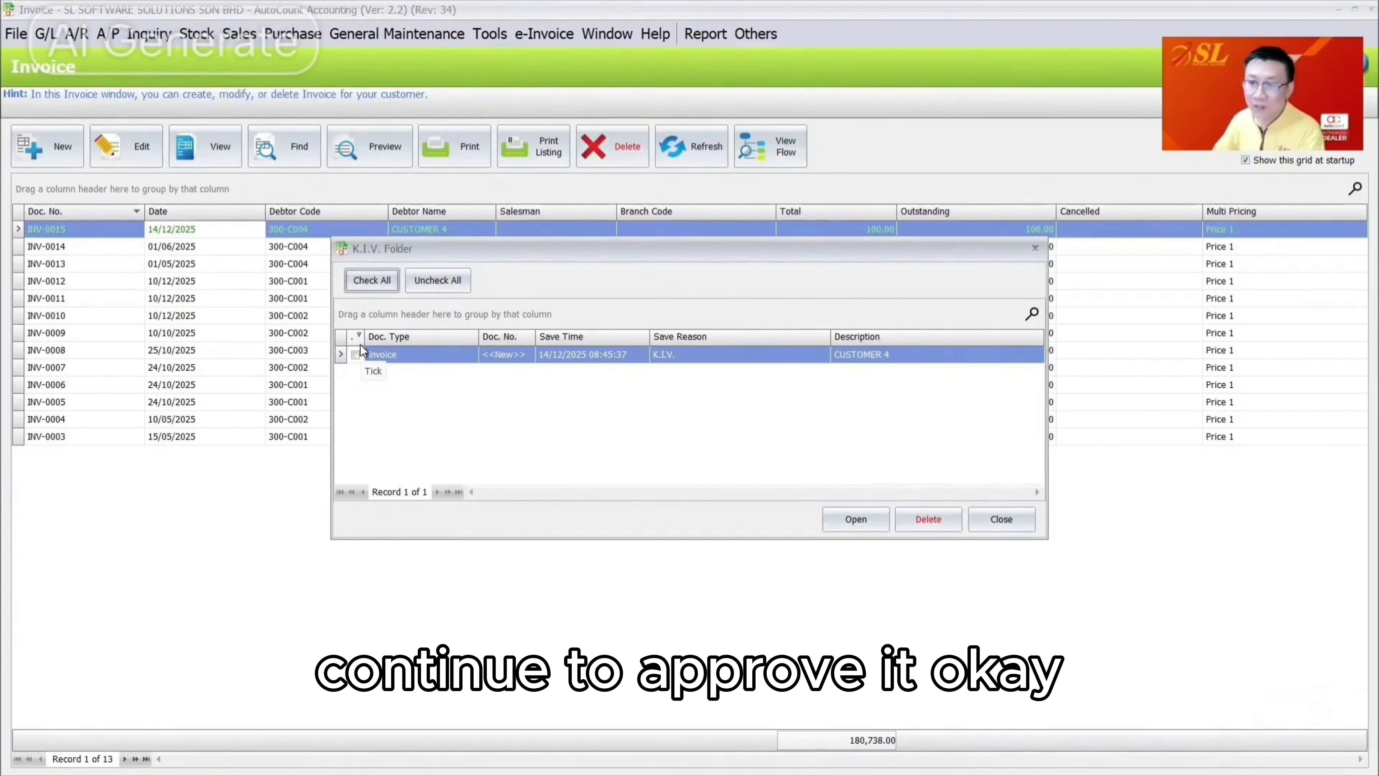
{"action": "left_click", "coordinate": [856, 519]}
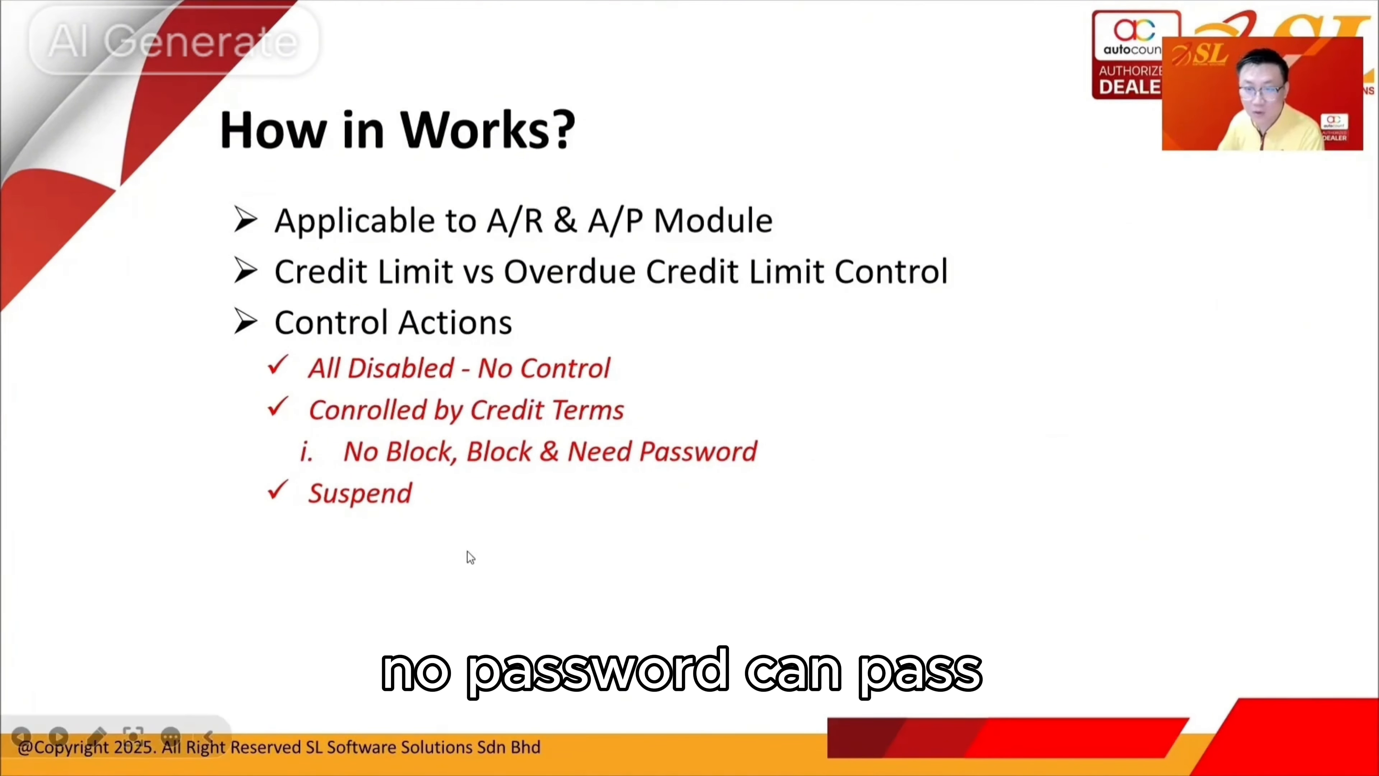
Advance from the How in Works? slide to the Other Options - Part 1 slide
{"action": "key", "text": "Right"}
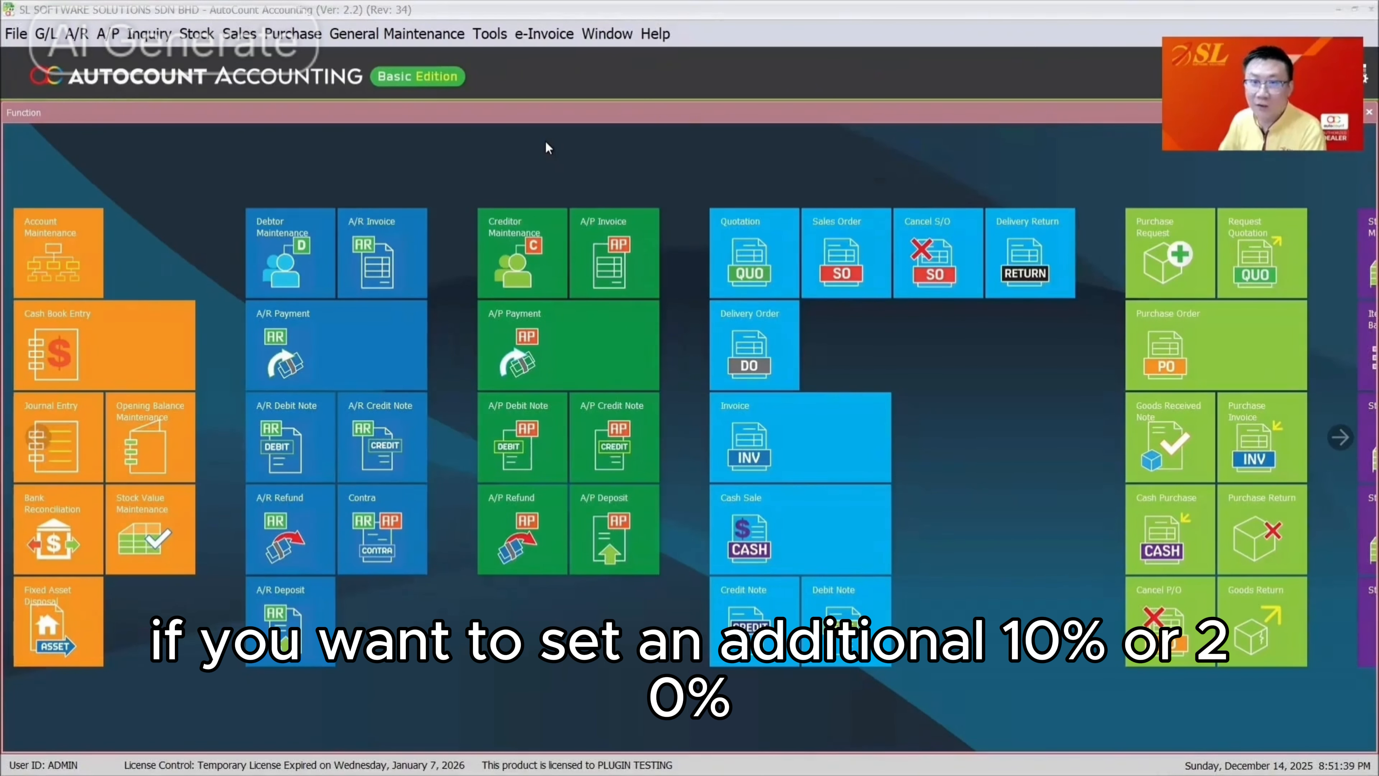
Set user LOW's sales credit limit and overdue limit increment percentages to 10, then save
{"action": "left_click", "coordinate": [420, 42]}
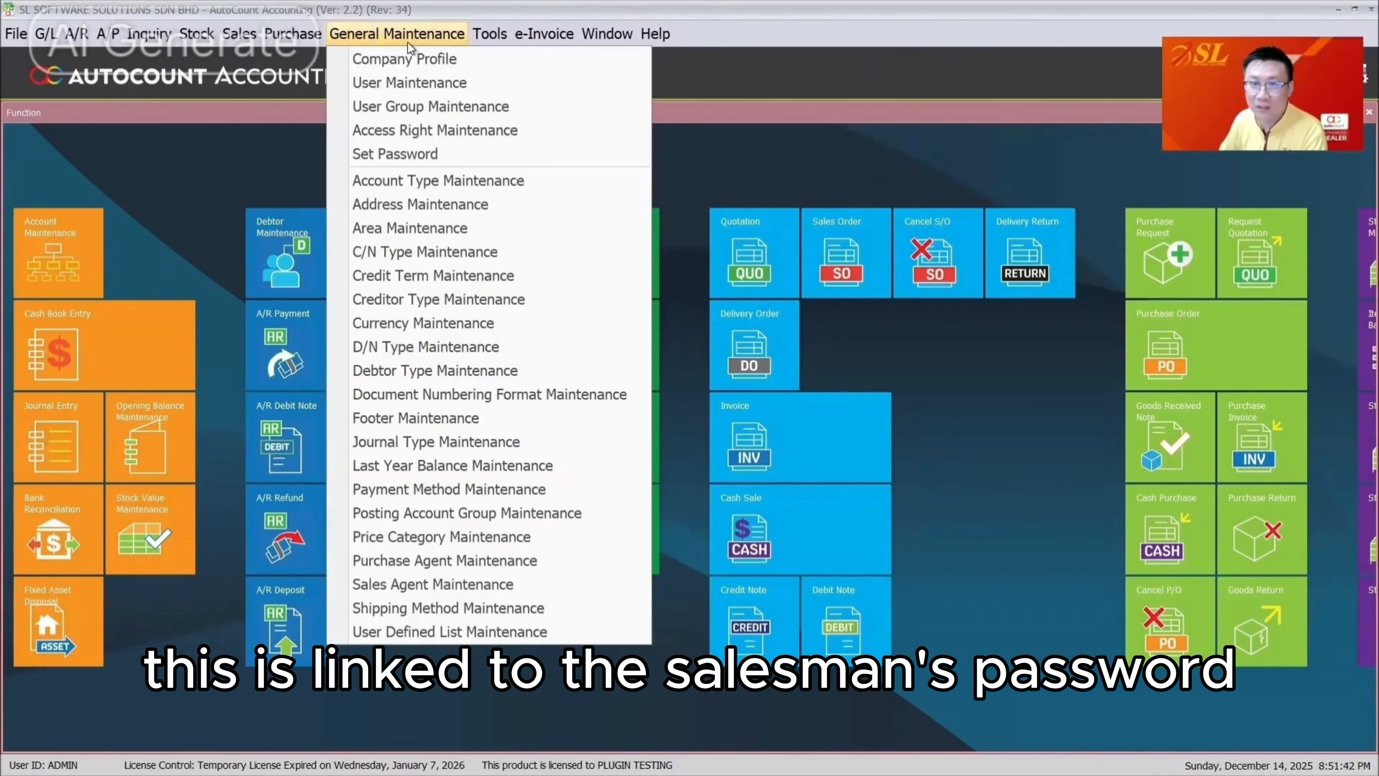
{"action": "left_click", "coordinate": [449, 86]}
{"action": "left_click", "coordinate": [317, 199]}
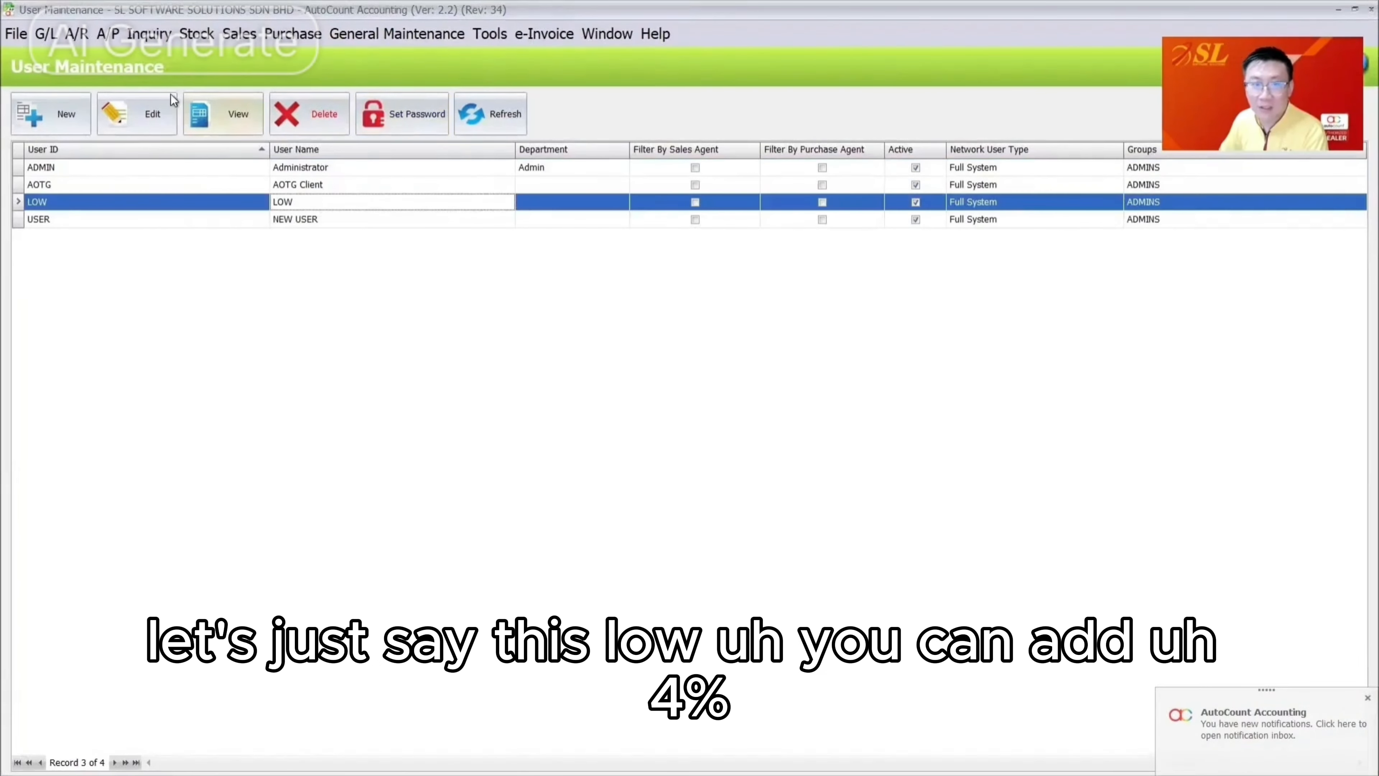
{"action": "left_click", "coordinate": [144, 103]}
{"action": "left_click", "coordinate": [937, 405]}
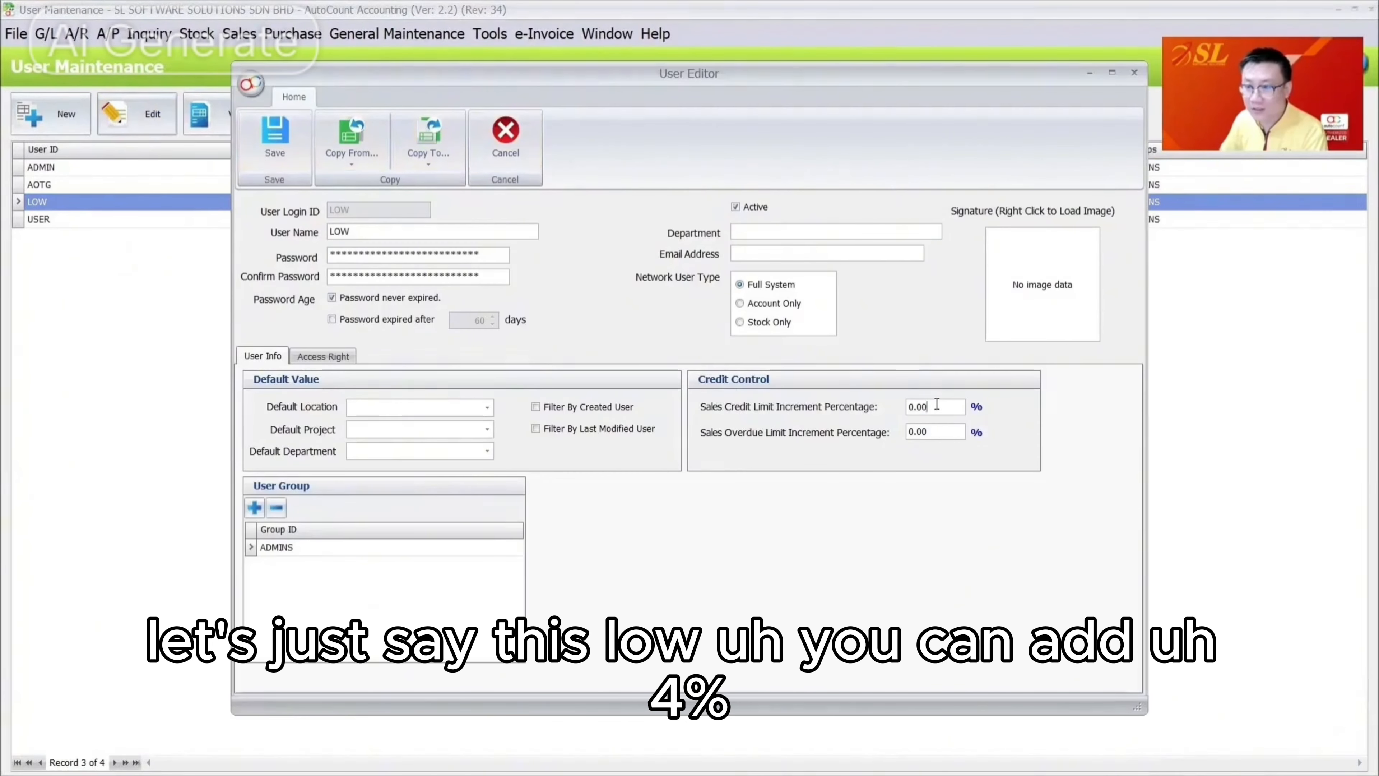
{"action": "double_click", "coordinate": [937, 406]}
{"action": "type", "text": "10"}
{"action": "key", "text": "Tab"}
{"action": "type", "text": "1"}
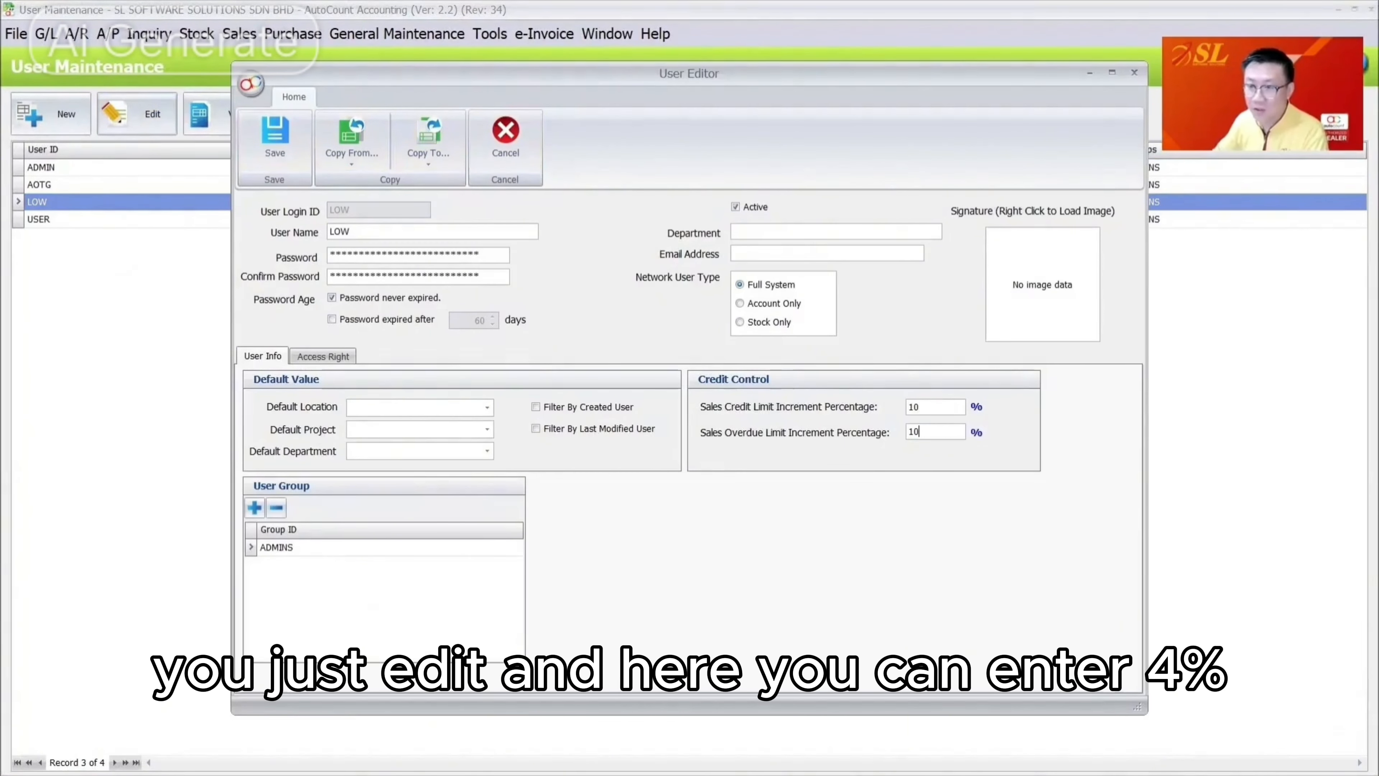
{"action": "left_click", "coordinate": [269, 139]}
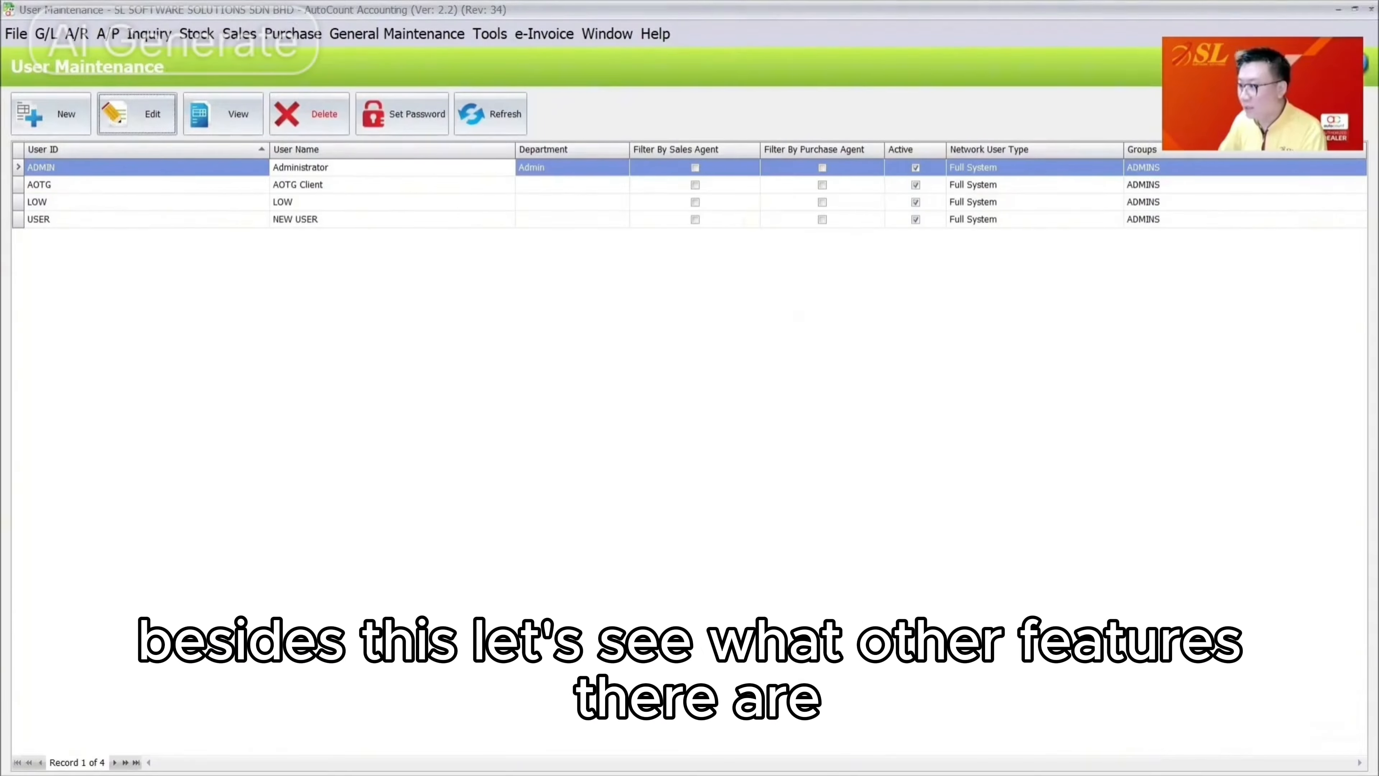
Show the Other Options - Part 1 slide, then switch back to AutoCount
{"action": "key", "text": "alt+Tab"}
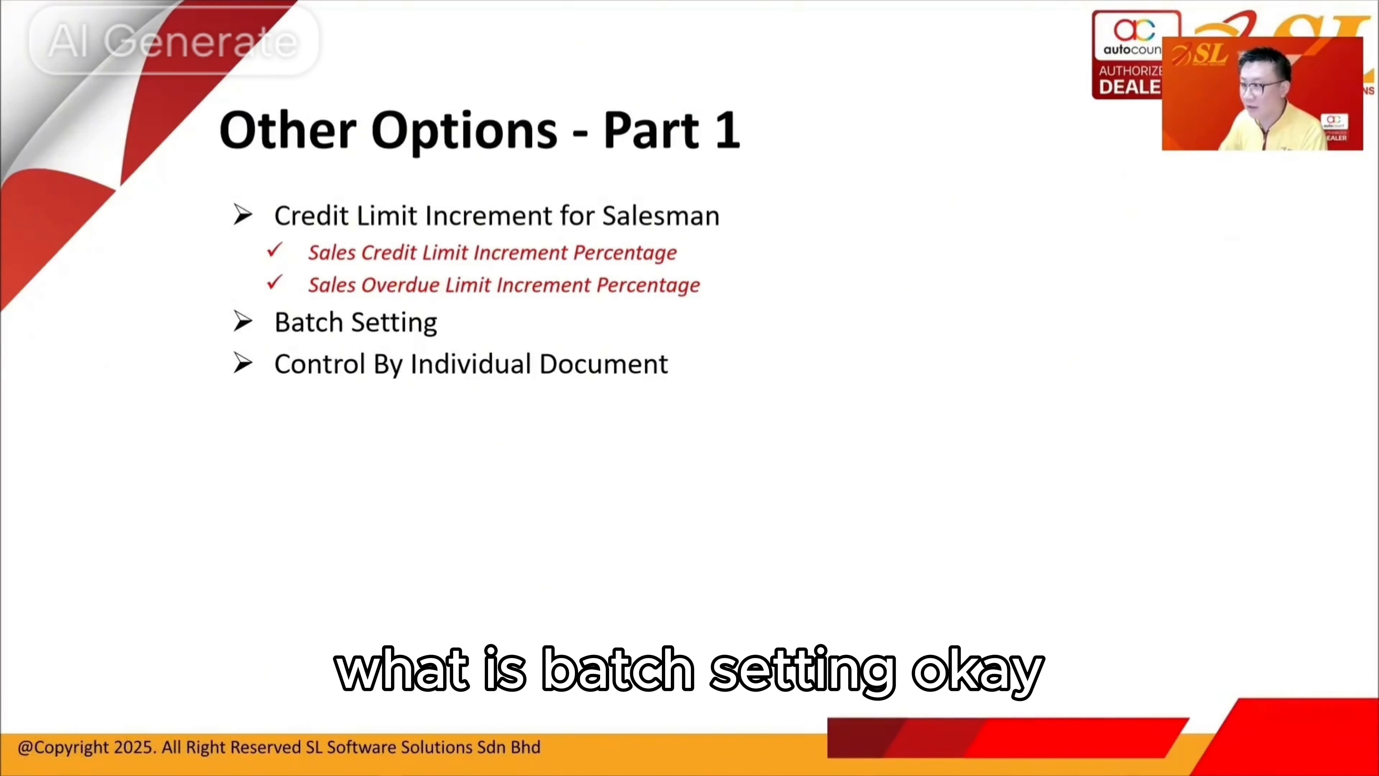
{"action": "key", "text": "alt+Tab"}
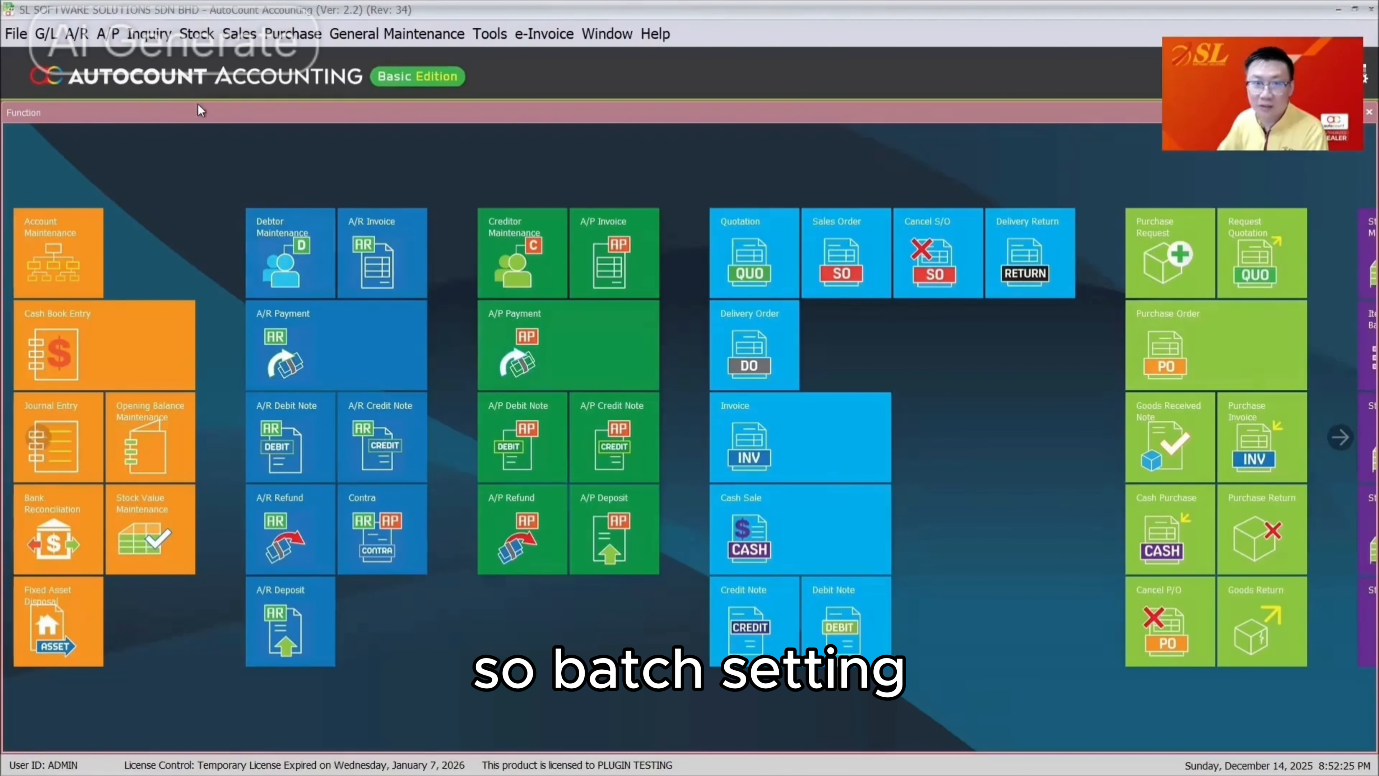
Open the Debtor Maintenance list and sort it by Phone 1
{"action": "left_click", "coordinate": [76, 34]}
{"action": "left_click", "coordinate": [109, 52]}
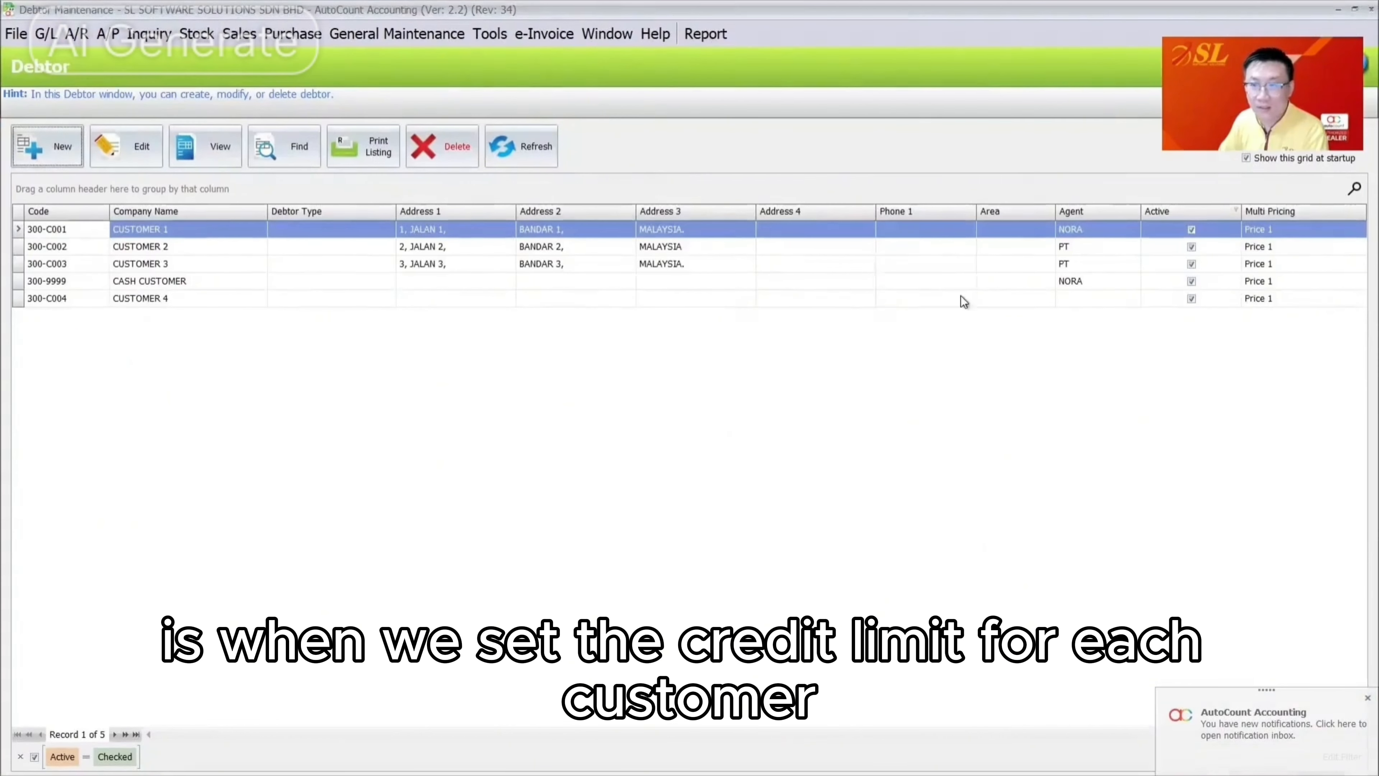
{"action": "left_click", "coordinate": [961, 263]}
{"action": "left_click", "coordinate": [942, 247]}
{"action": "left_click", "coordinate": [930, 211]}
{"action": "left_click", "coordinate": [923, 230]}
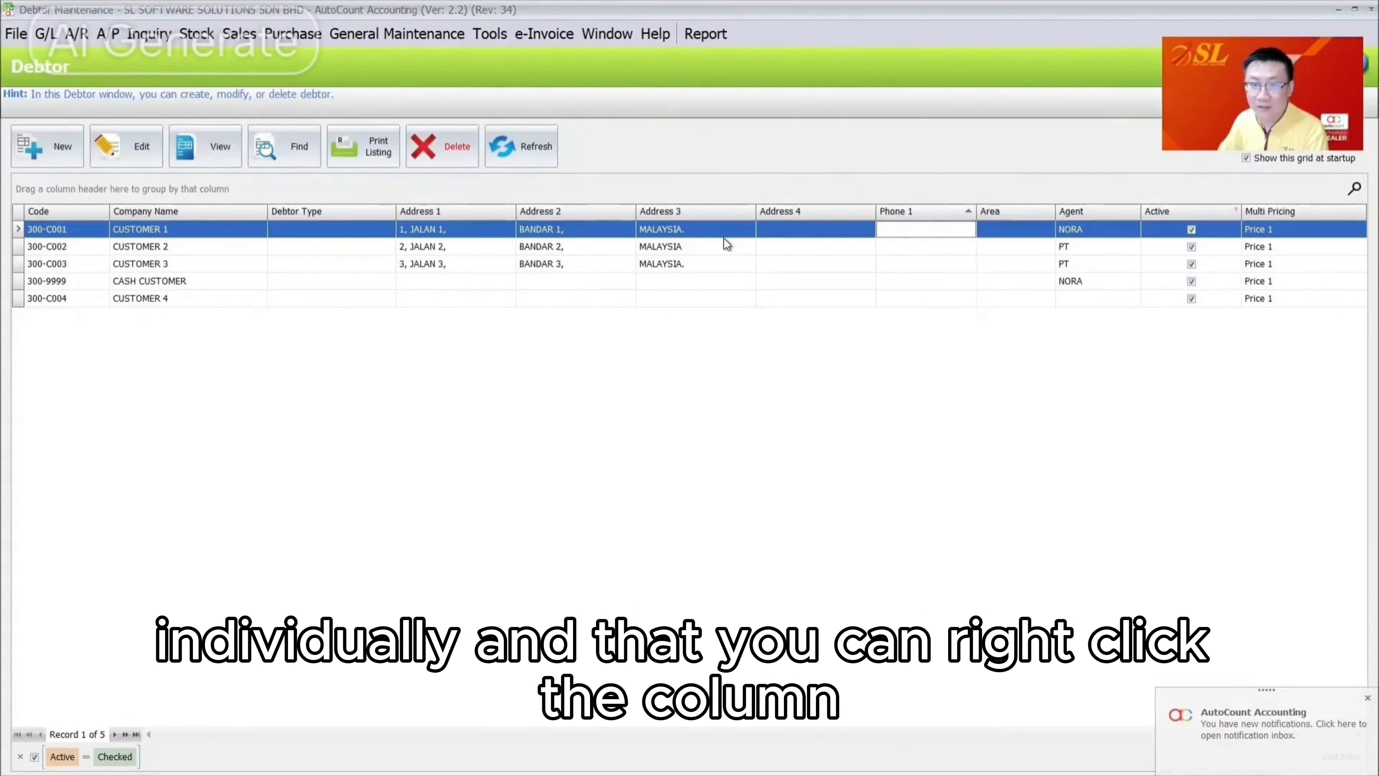
Add Credit Term, Credit Limit and Overdue Limit columns, with Credit Term placed first
{"action": "right_click", "coordinate": [487, 213]}
{"action": "left_click", "coordinate": [535, 227]}
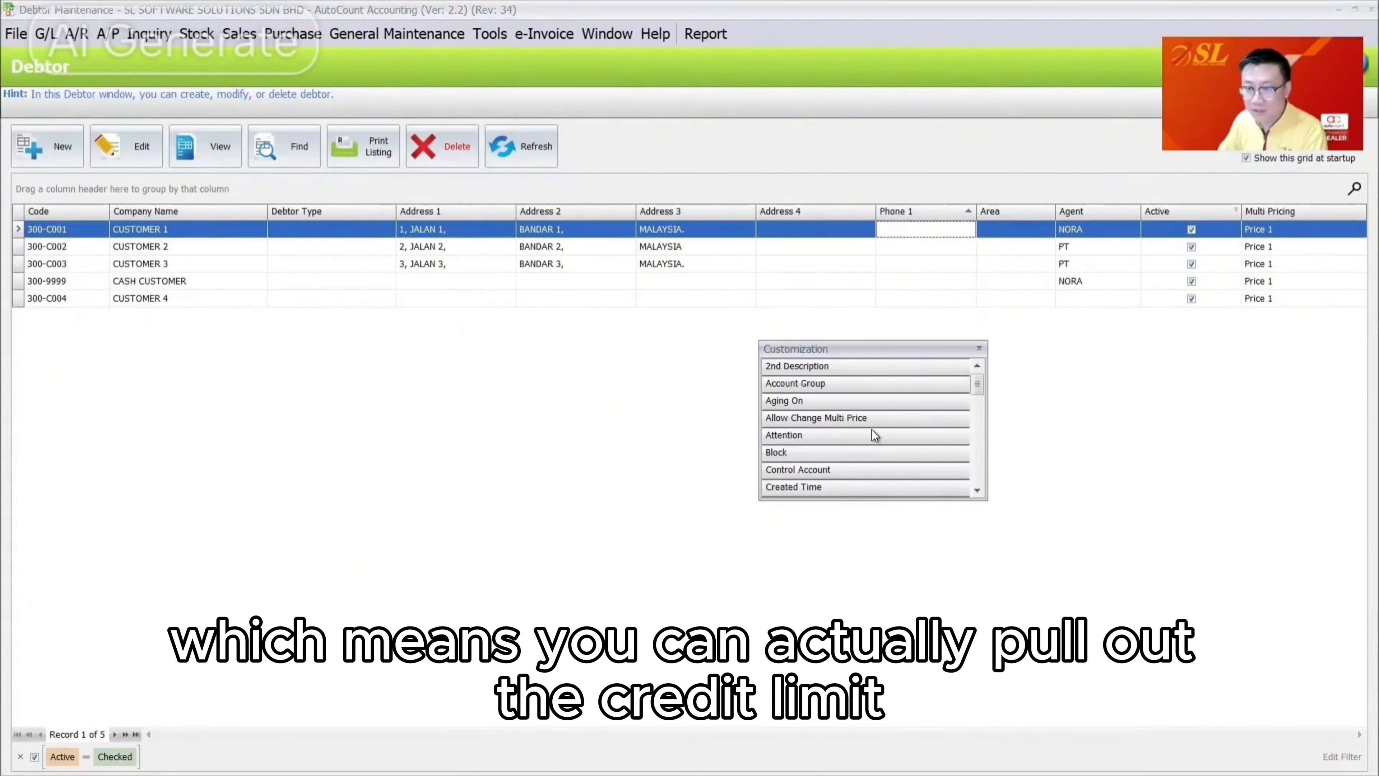
{"action": "scroll", "coordinate": [812, 474], "scroll_direction": "down", "scroll_amount": 2}
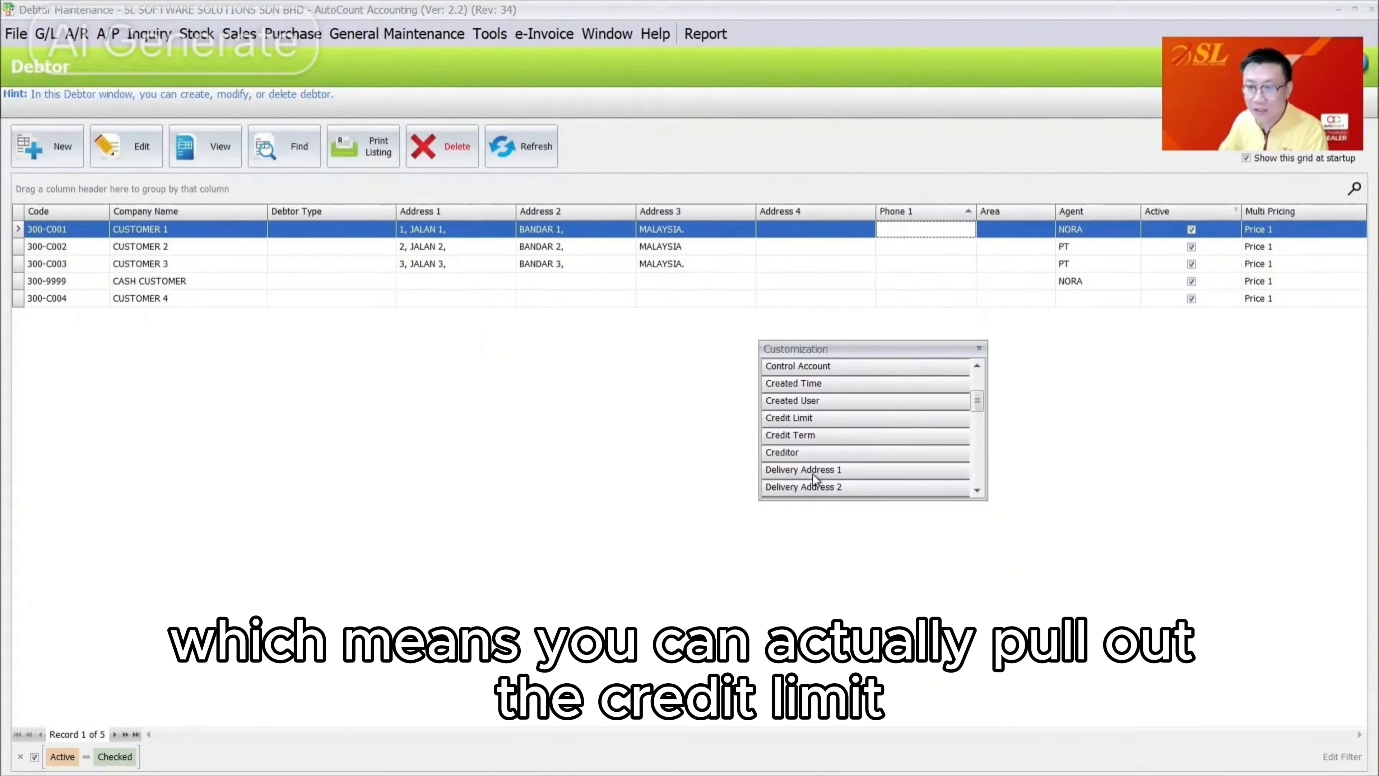
{"action": "left_click_drag", "start_coordinate": [801, 418], "coordinate": [441, 239]}
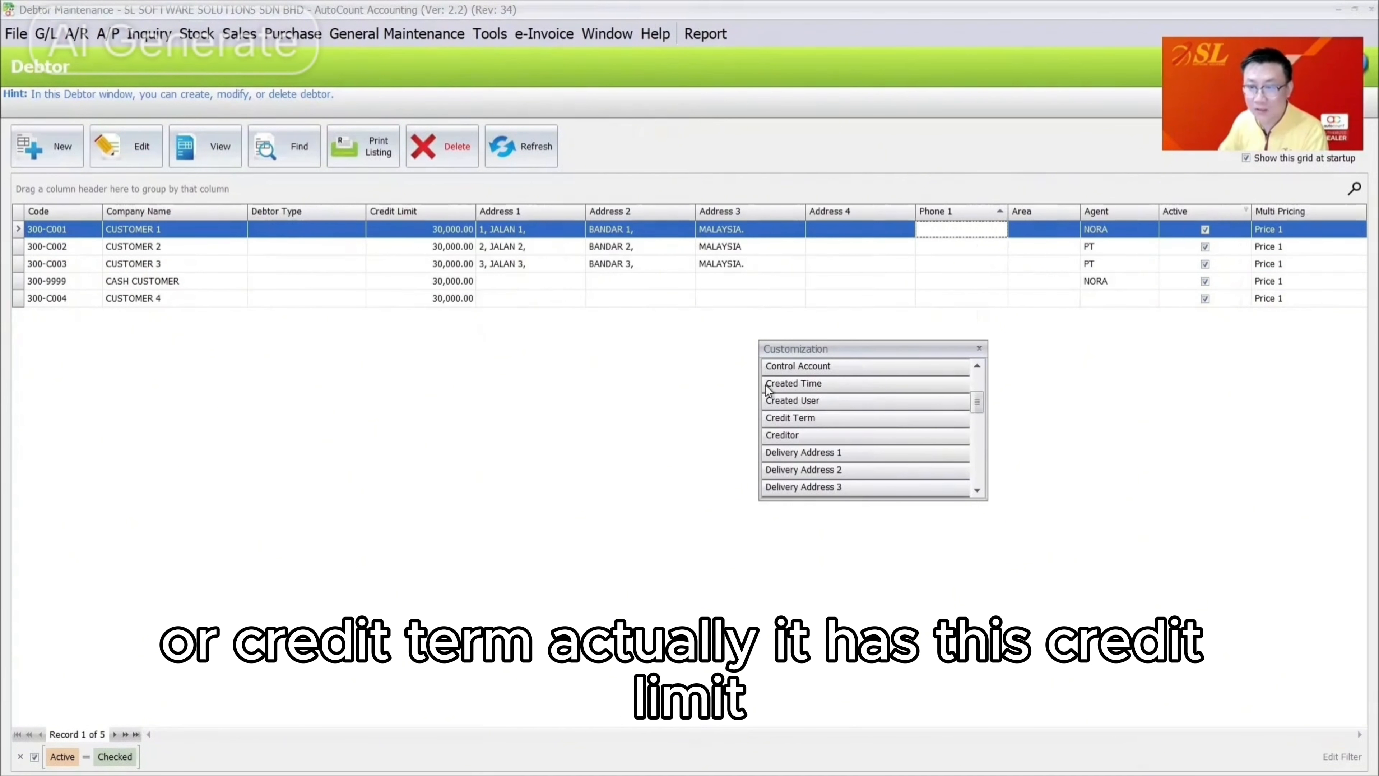
{"action": "left_click_drag", "start_coordinate": [799, 418], "coordinate": [513, 249]}
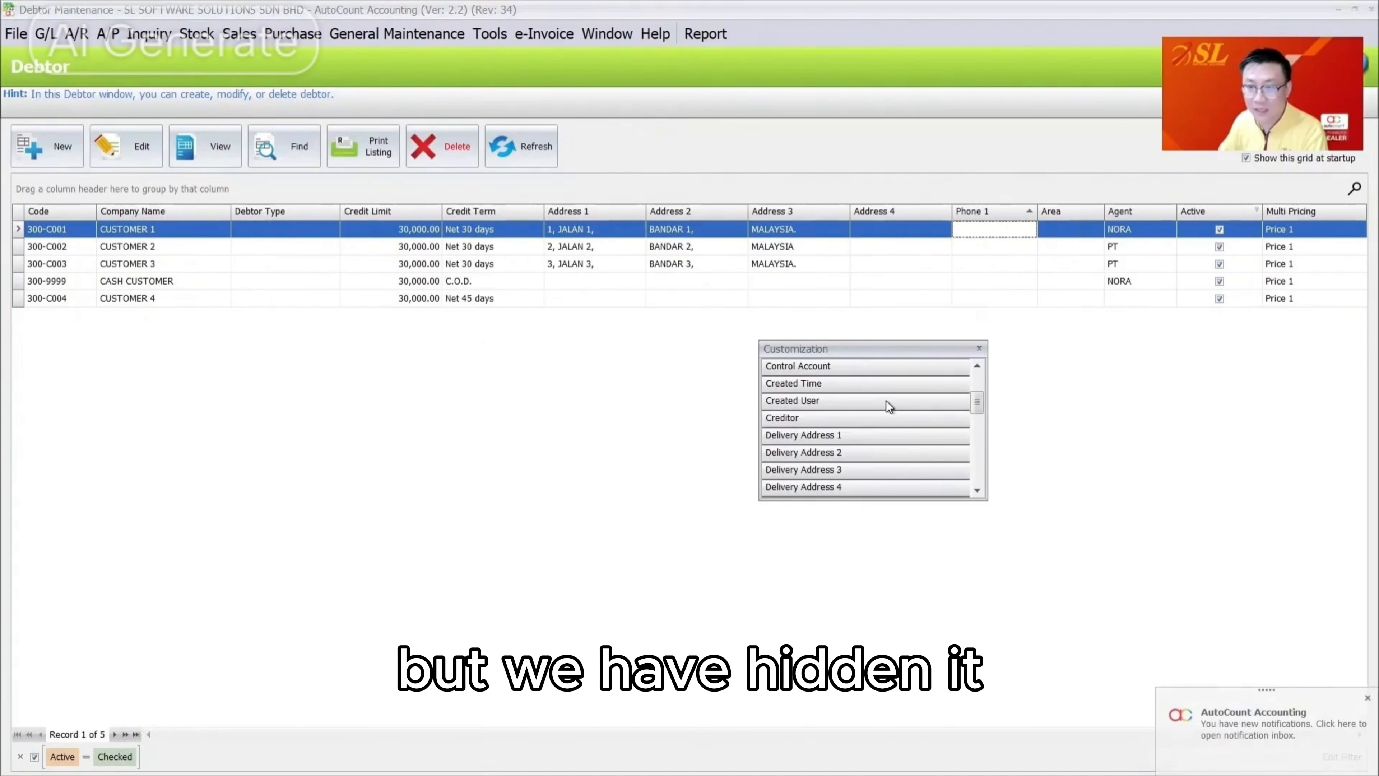
{"action": "scroll", "coordinate": [886, 401], "scroll_direction": "down", "scroll_amount": 4}
{"action": "scroll", "coordinate": [886, 401], "scroll_direction": "down", "scroll_amount": 3}
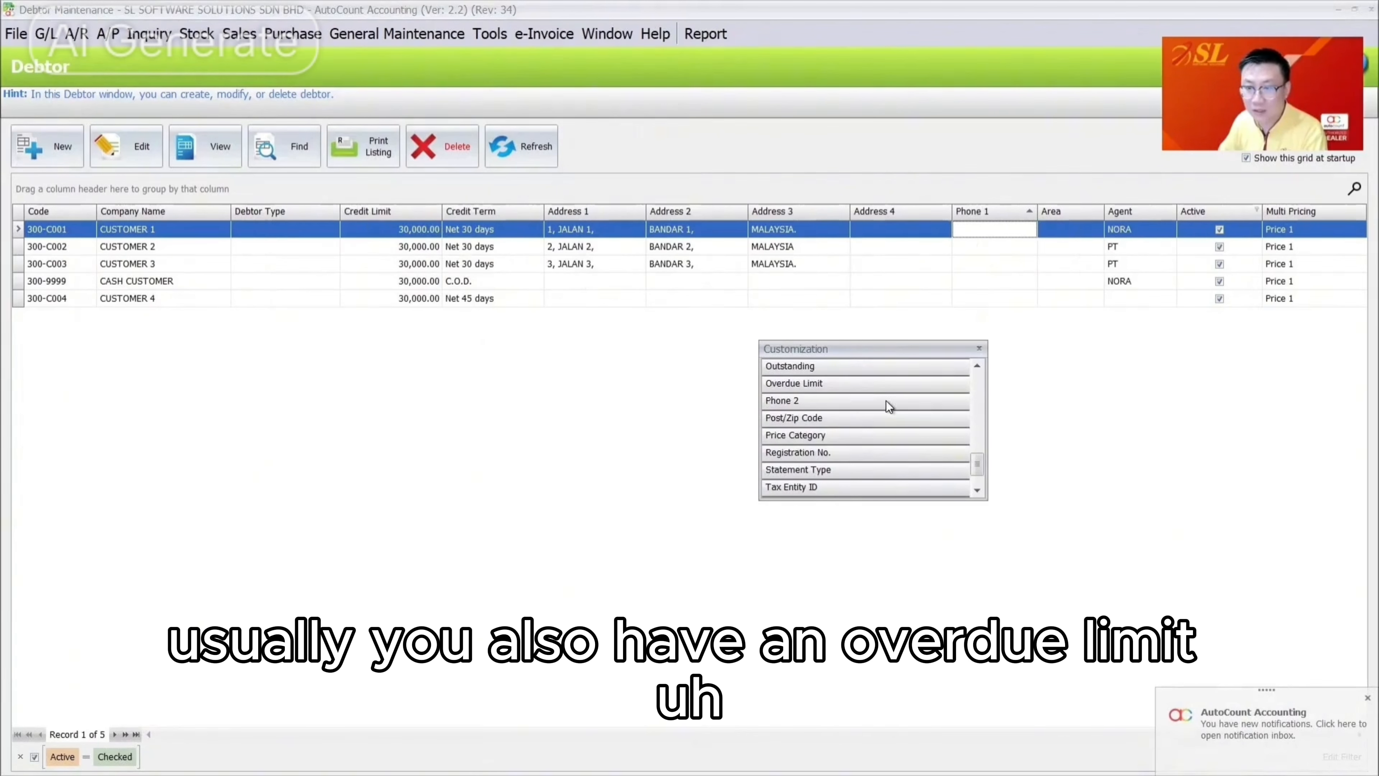
{"action": "left_click_drag", "start_coordinate": [826, 384], "coordinate": [441, 235]}
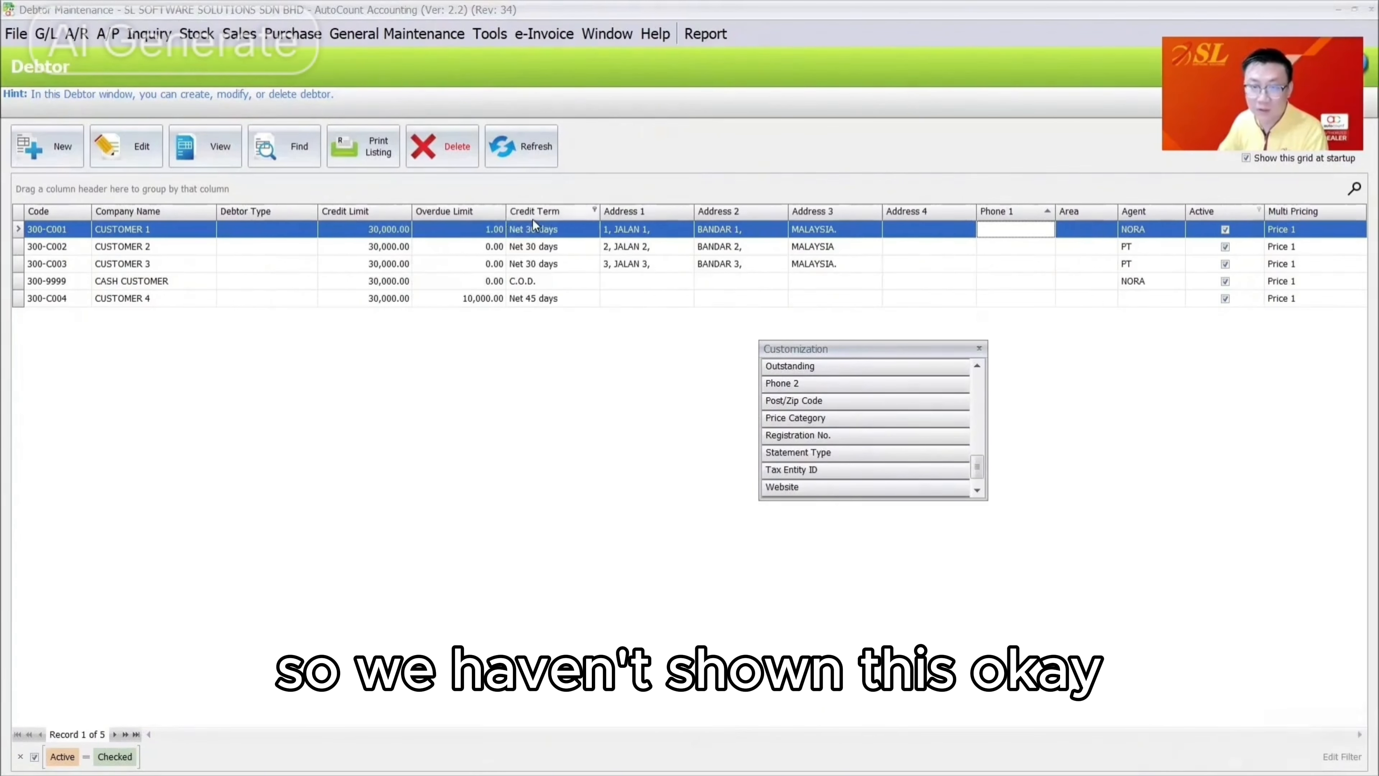
{"action": "left_click_drag", "start_coordinate": [532, 219], "coordinate": [350, 221]}
{"action": "left_click", "coordinate": [978, 348]}
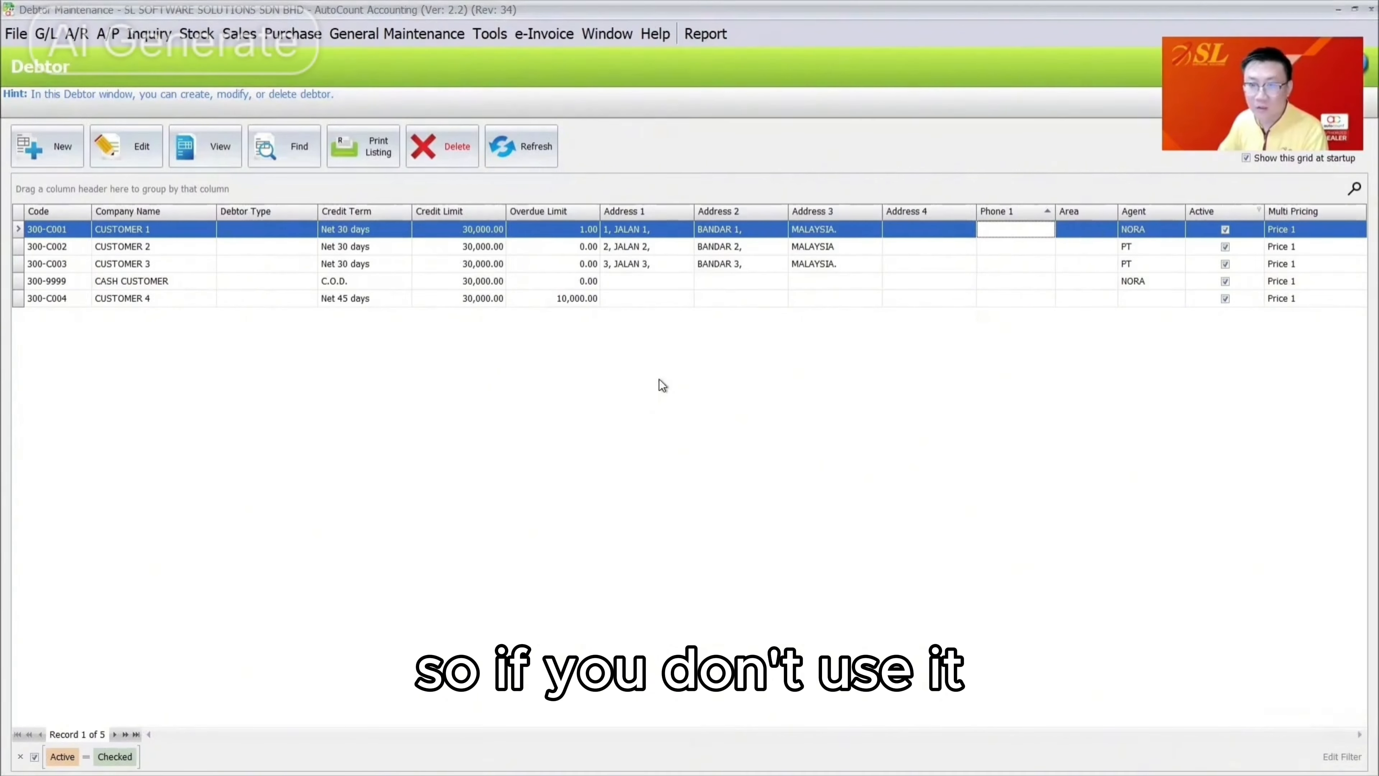
Sort debtors by Code descending and save the layout over 'Debtor'
{"action": "left_click", "coordinate": [70, 212]}
{"action": "left_click", "coordinate": [70, 212]}
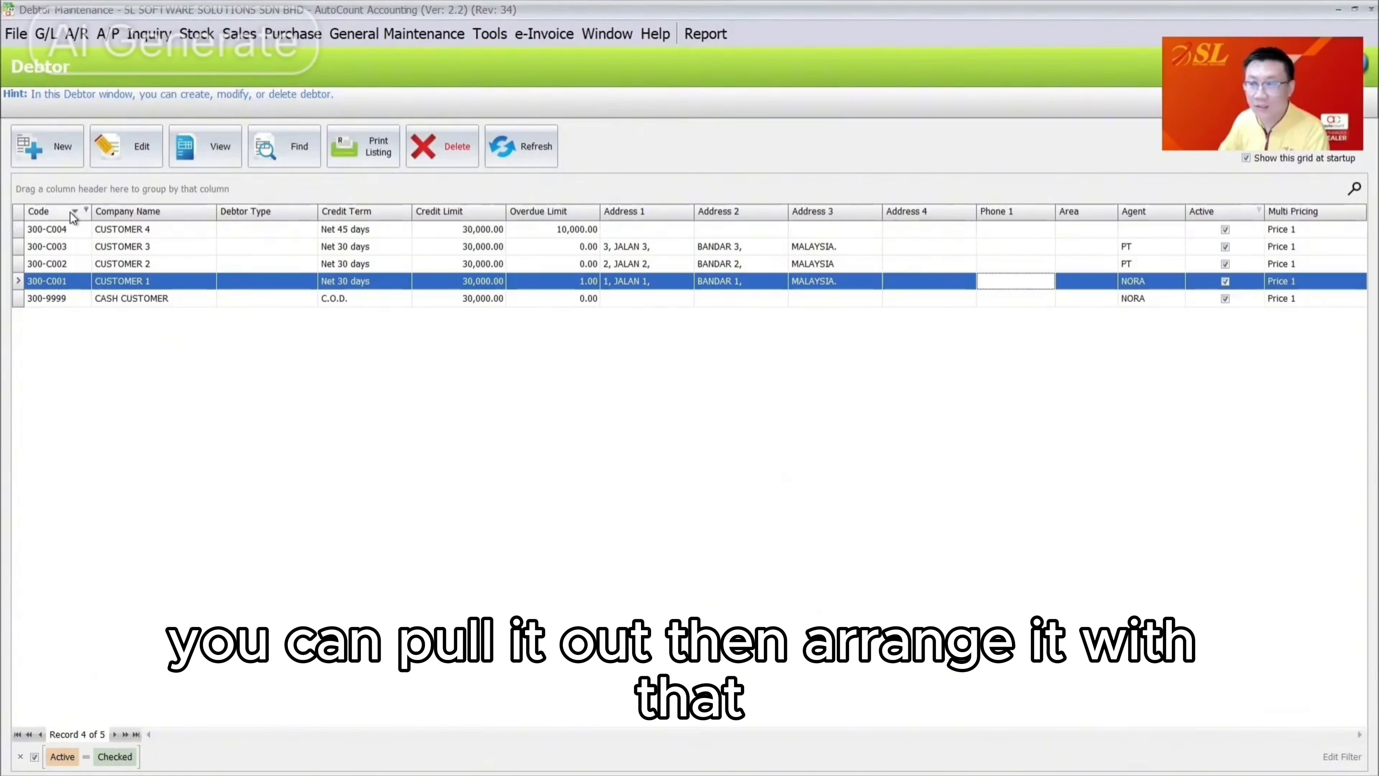
{"action": "right_click", "coordinate": [70, 212]}
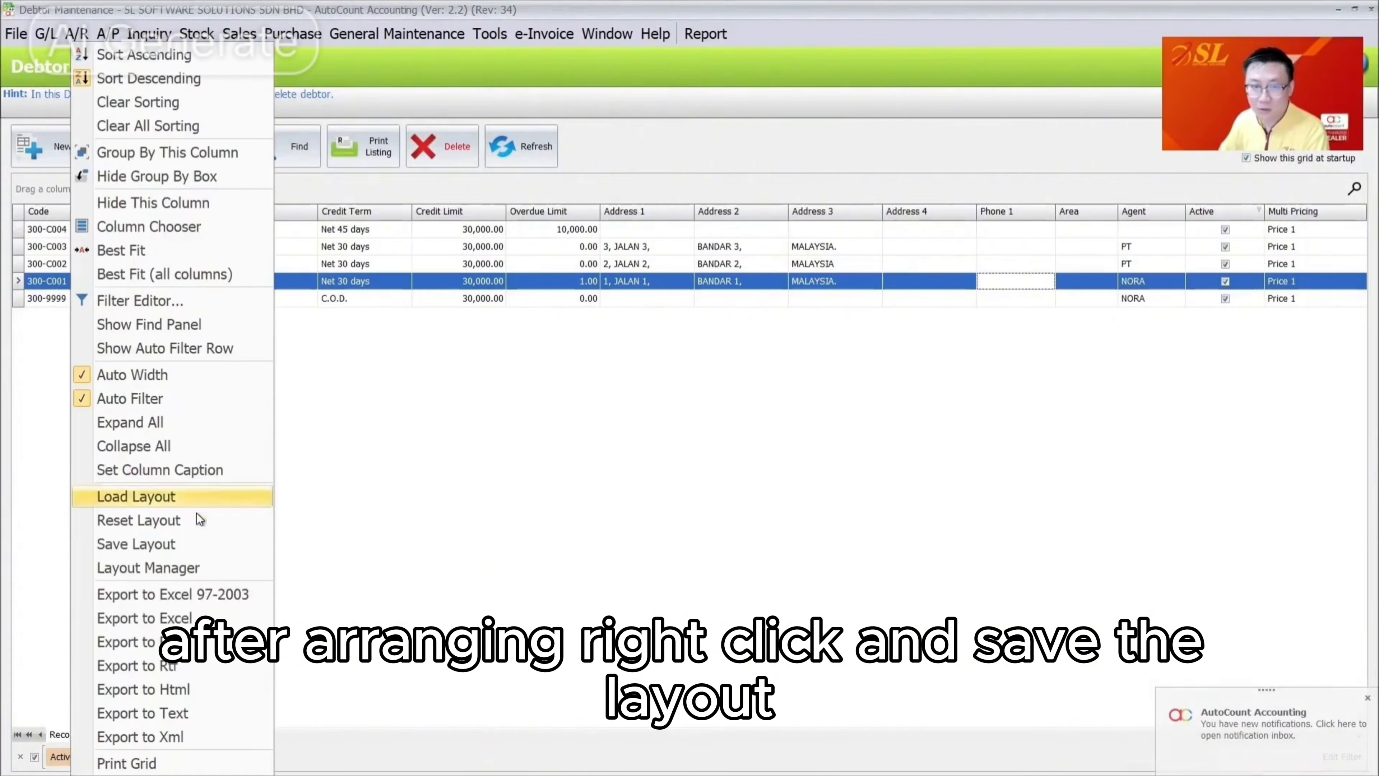
{"action": "left_click", "coordinate": [178, 546]}
{"action": "left_click", "coordinate": [651, 518]}
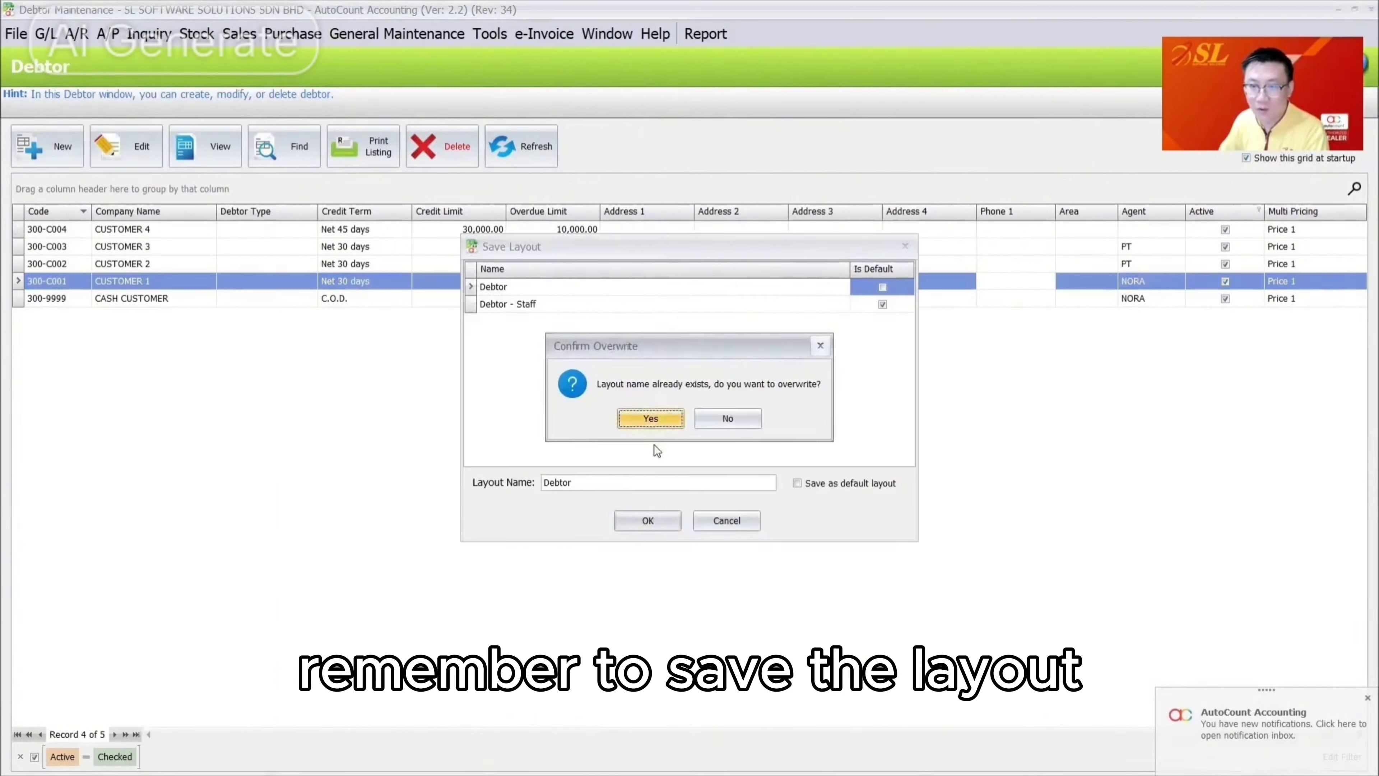
{"action": "left_click", "coordinate": [662, 417]}
Save the column layout over the 'Debtor - Staff' layout
{"action": "right_click", "coordinate": [348, 210]}
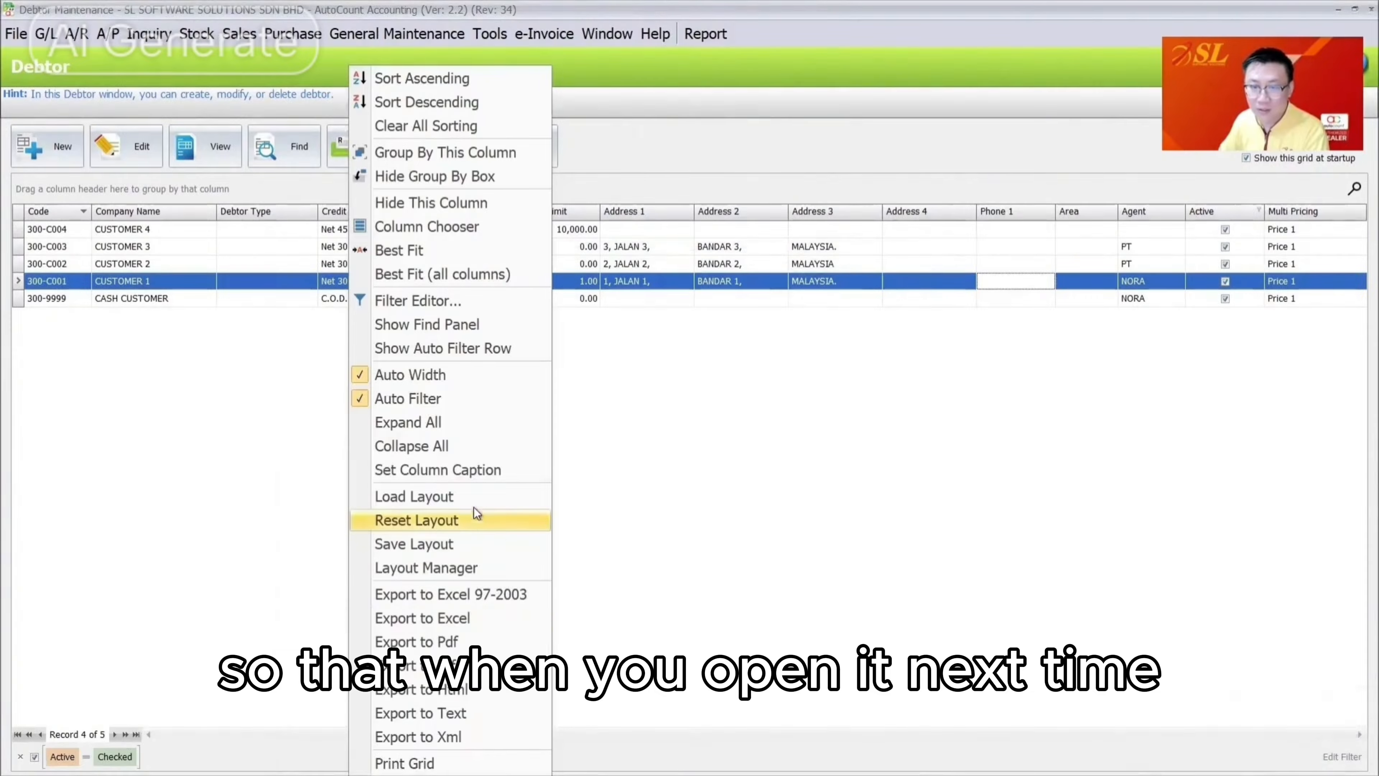
{"action": "left_click", "coordinate": [446, 543]}
{"action": "left_click", "coordinate": [714, 298]}
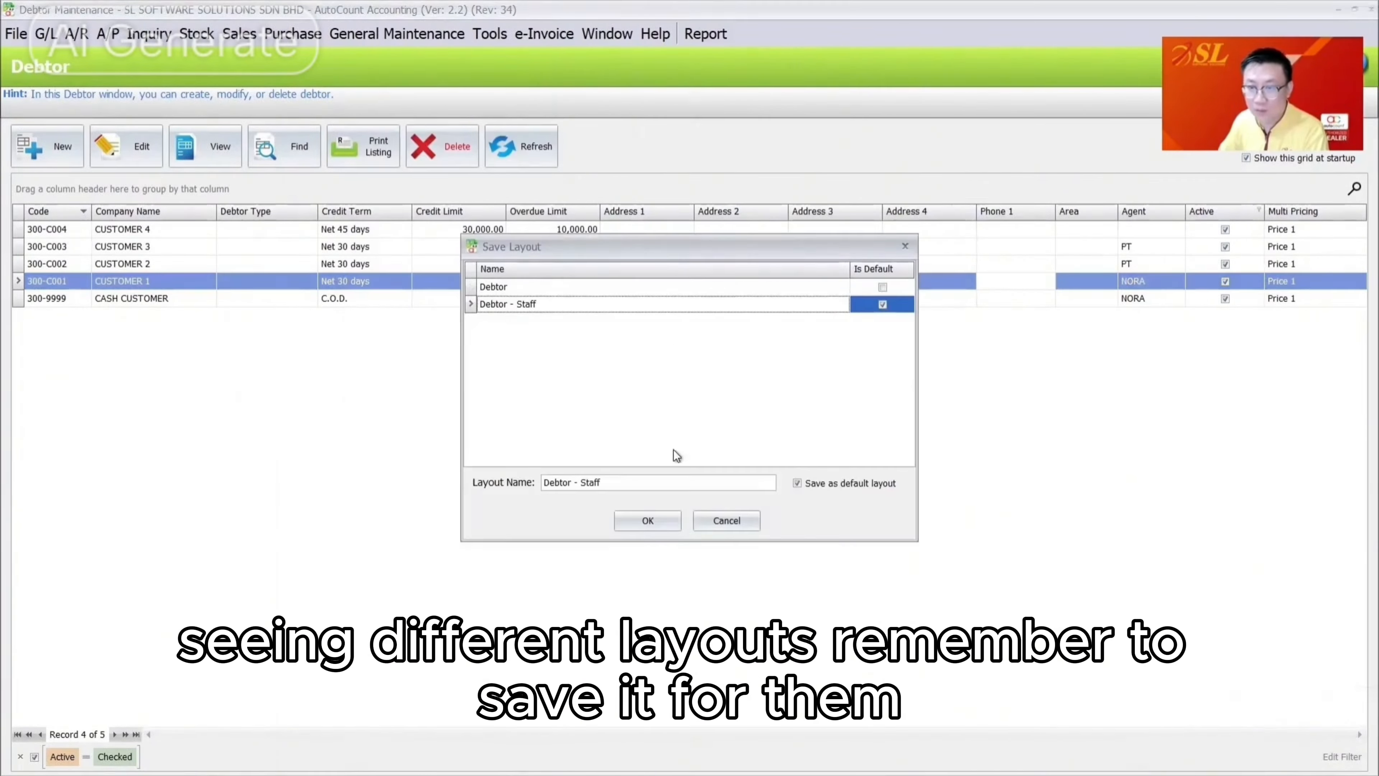
{"action": "left_click", "coordinate": [652, 520]}
{"action": "left_click", "coordinate": [638, 419]}
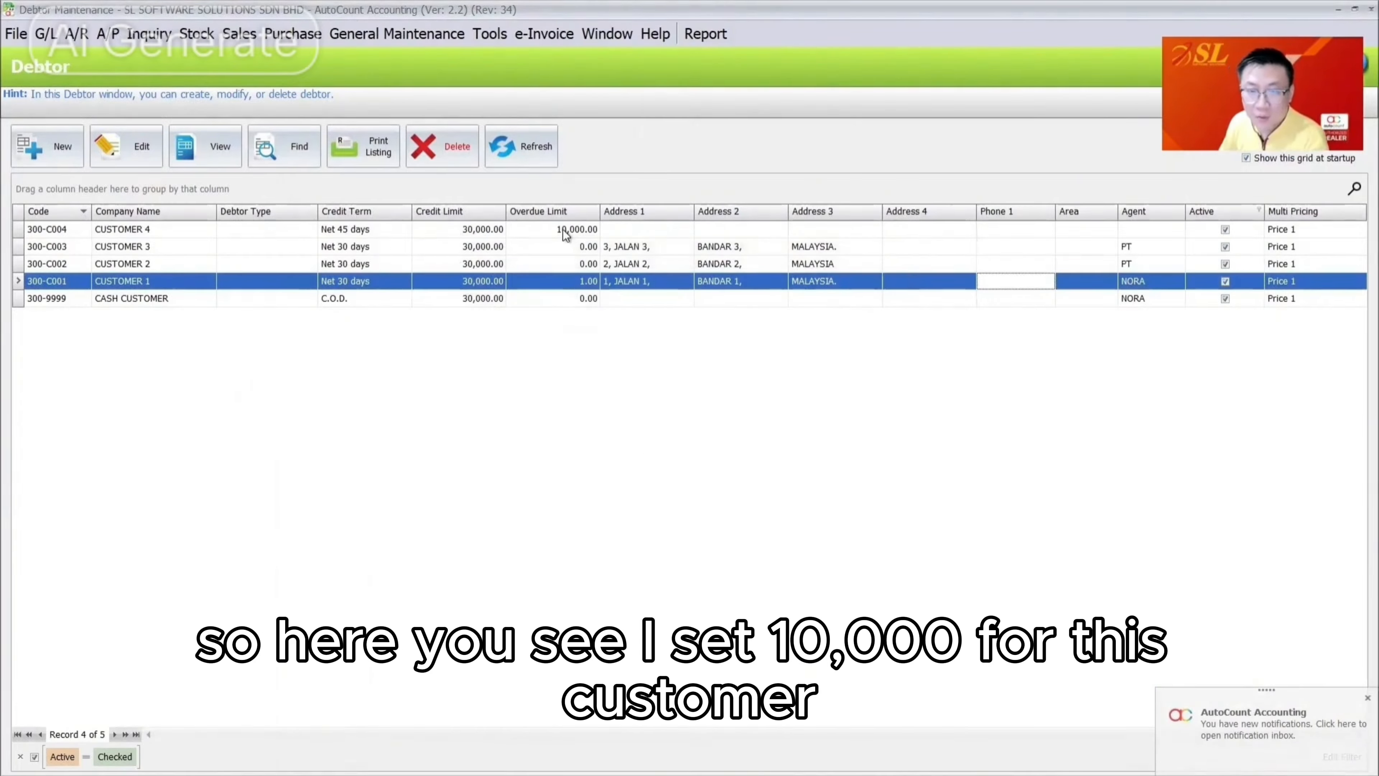
{"action": "left_click_drag", "start_coordinate": [565, 234], "coordinate": [568, 283]}
{"action": "left_click", "coordinate": [284, 146]}
Search for all debtors and tick every one in the results
{"action": "left_click", "coordinate": [893, 209]}
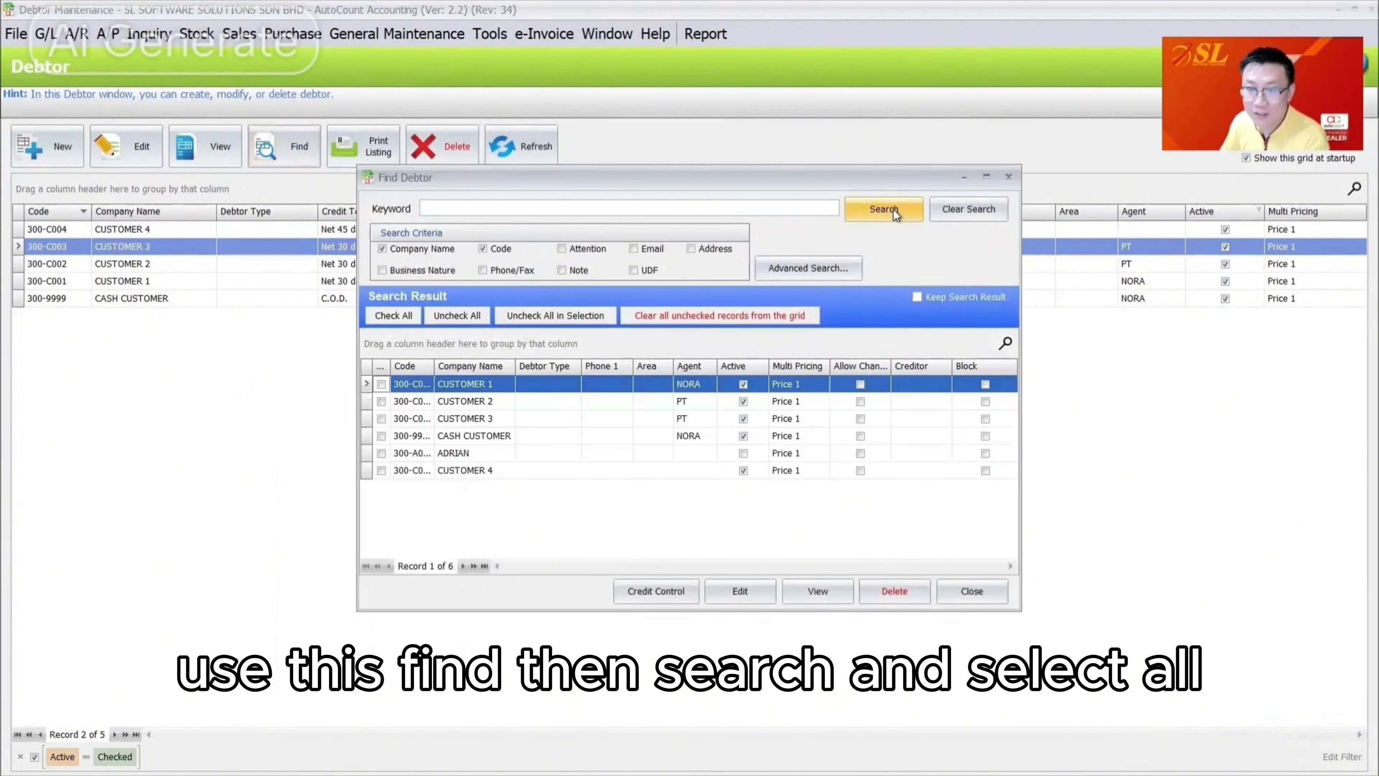
{"action": "left_click", "coordinate": [408, 317]}
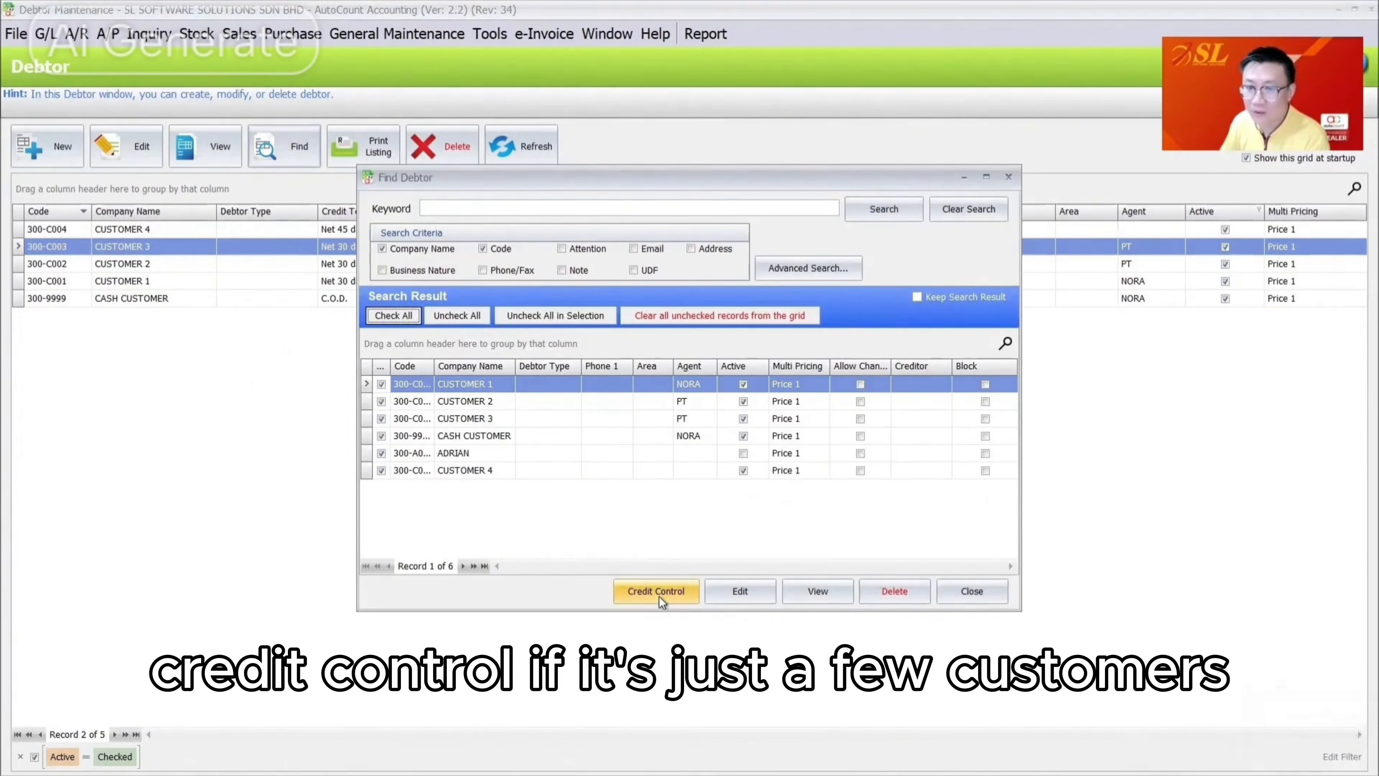
{"action": "left_click", "coordinate": [381, 384]}
{"action": "left_click", "coordinate": [381, 402]}
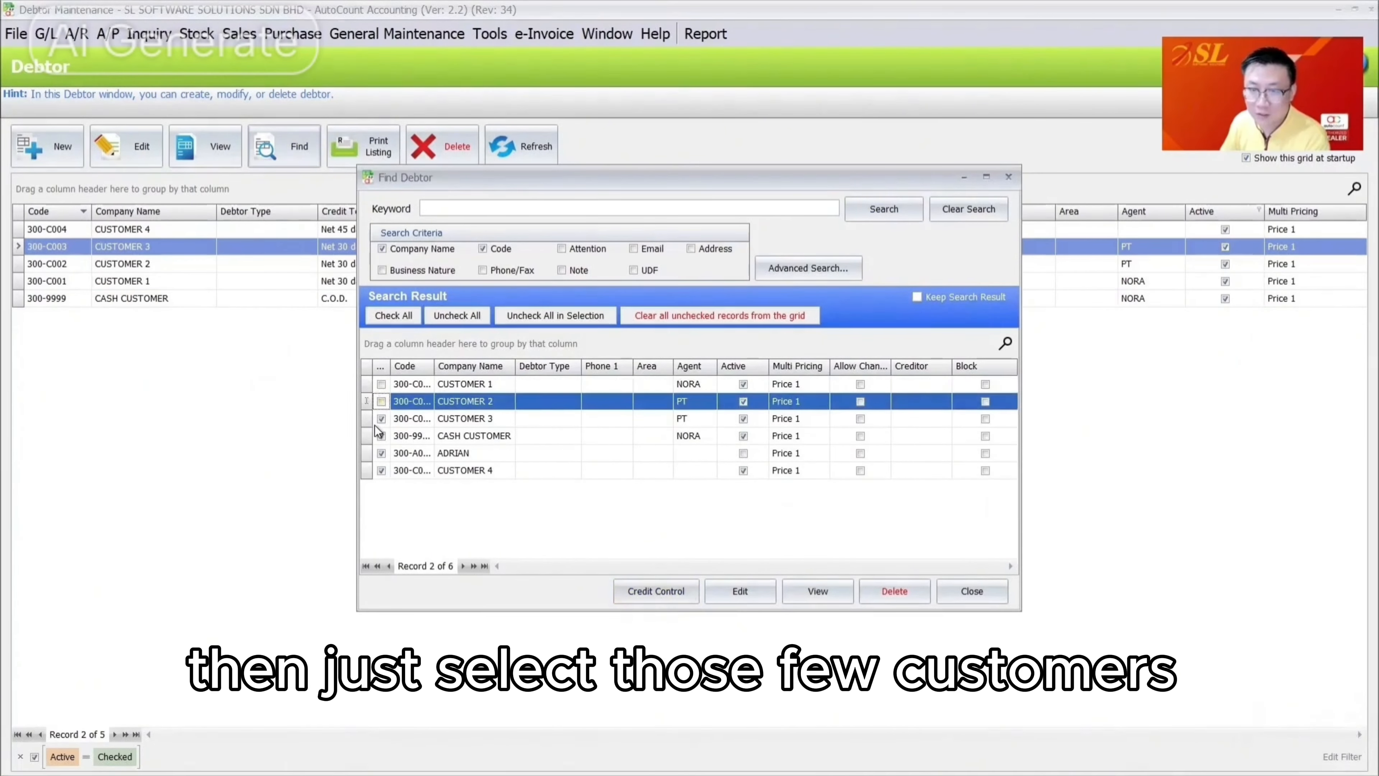
{"action": "left_click", "coordinate": [381, 384]}
{"action": "left_click", "coordinate": [381, 401]}
Apply credit limit 30000 and overdue limit 10000 to the ticked debtors
{"action": "left_click", "coordinate": [680, 599]}
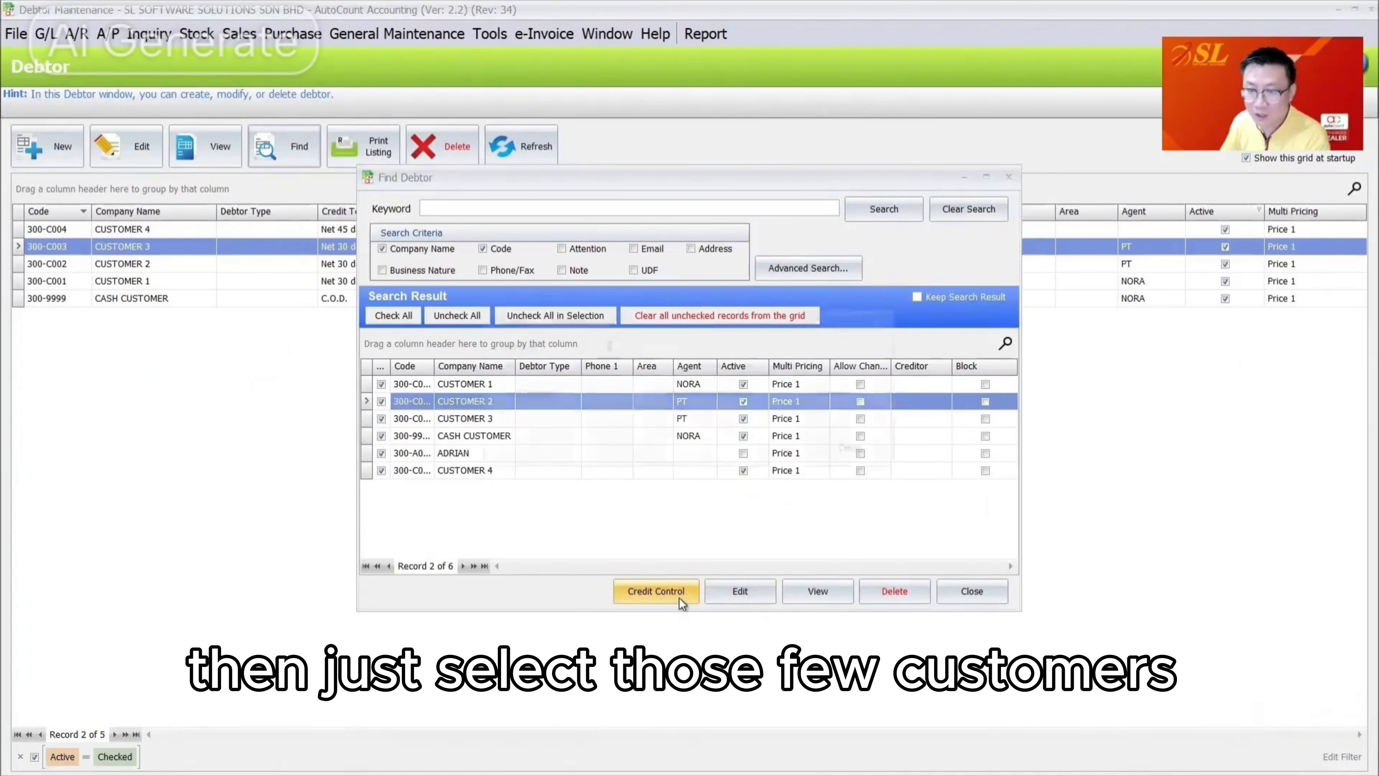
{"action": "left_click", "coordinate": [628, 341]}
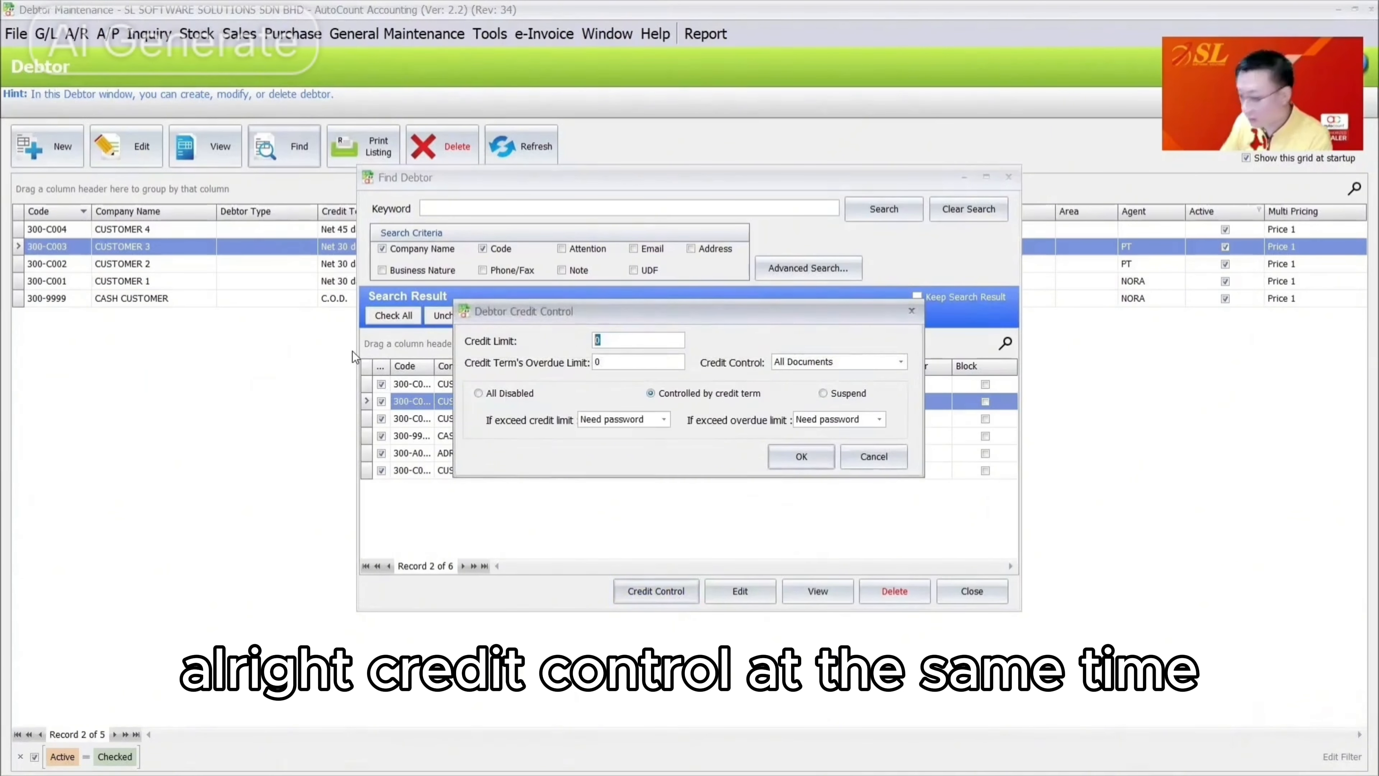
{"action": "type", "text": "3000"}
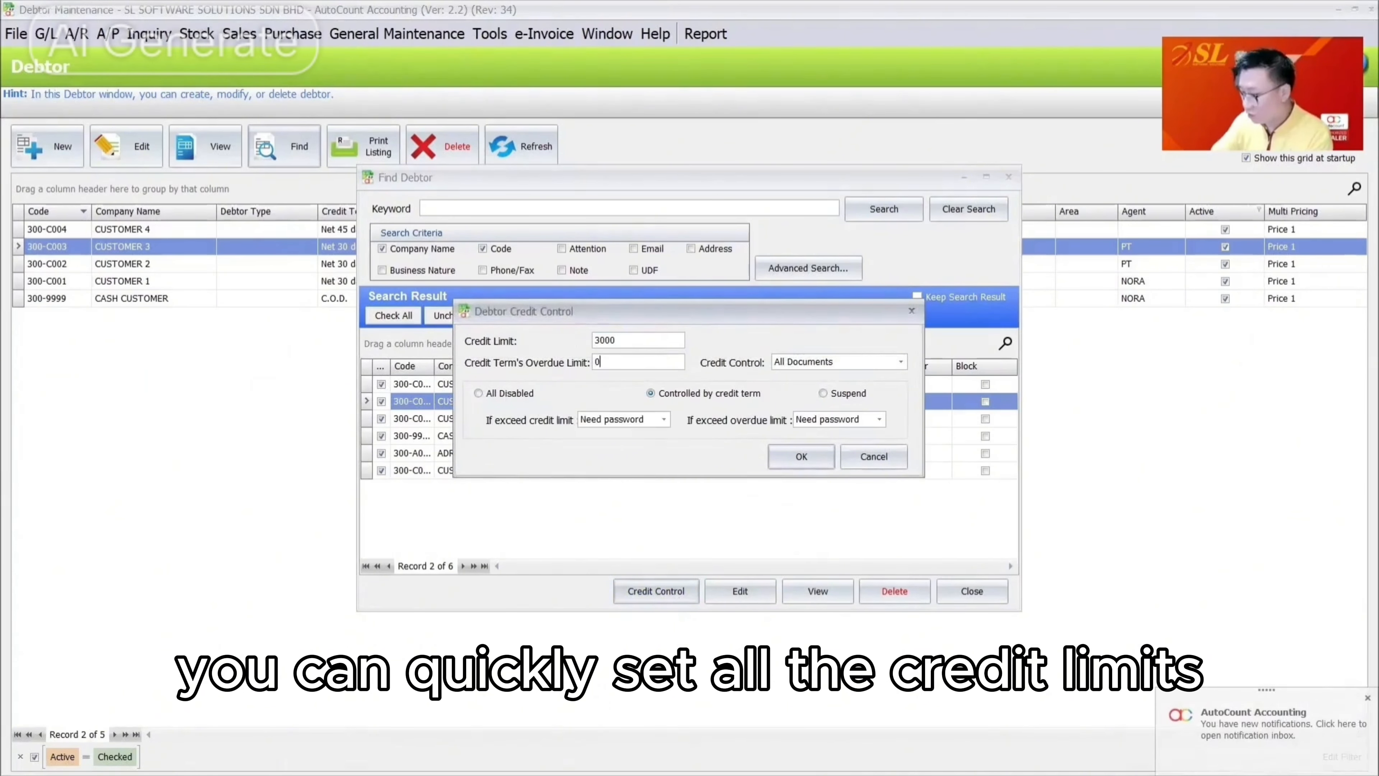
{"action": "type", "text": "10000"}
{"action": "left_click", "coordinate": [635, 339]}
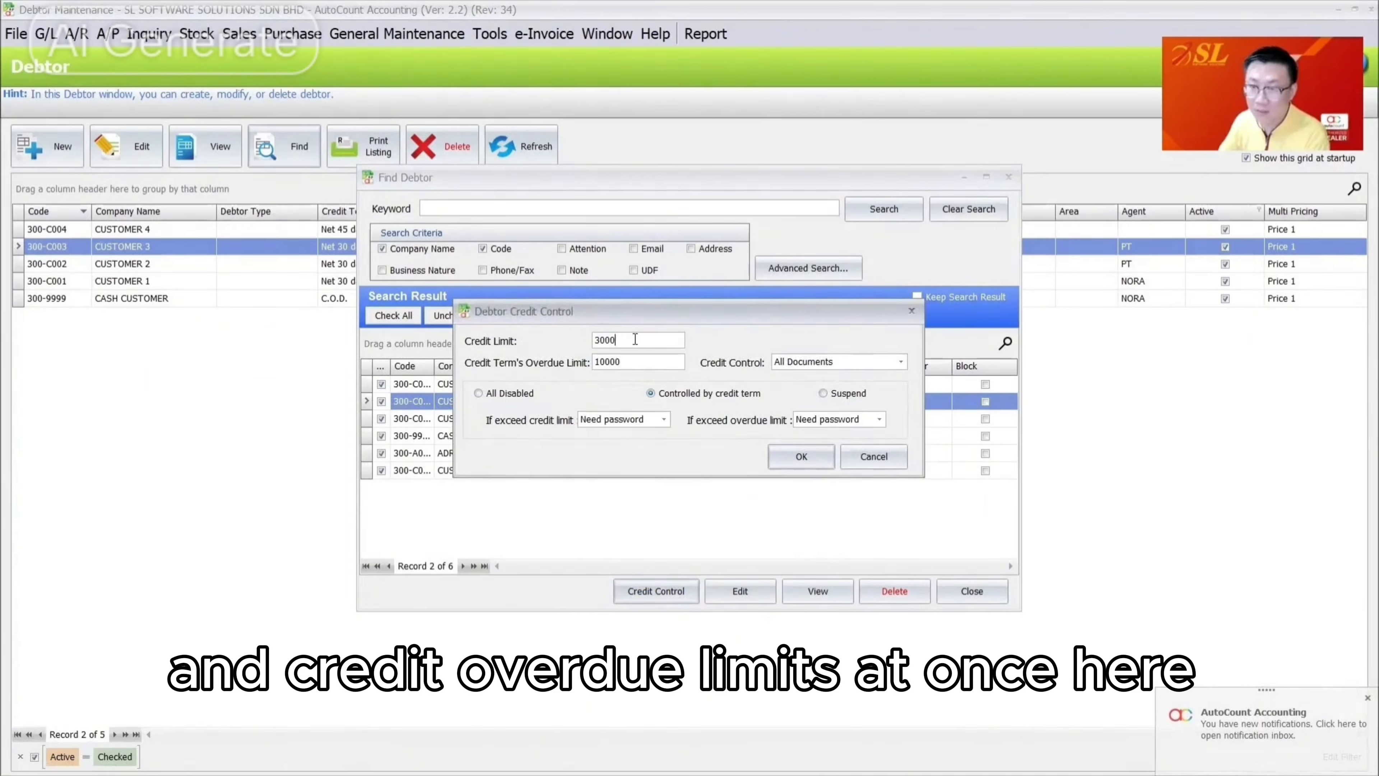
{"action": "type", "text": "0"}
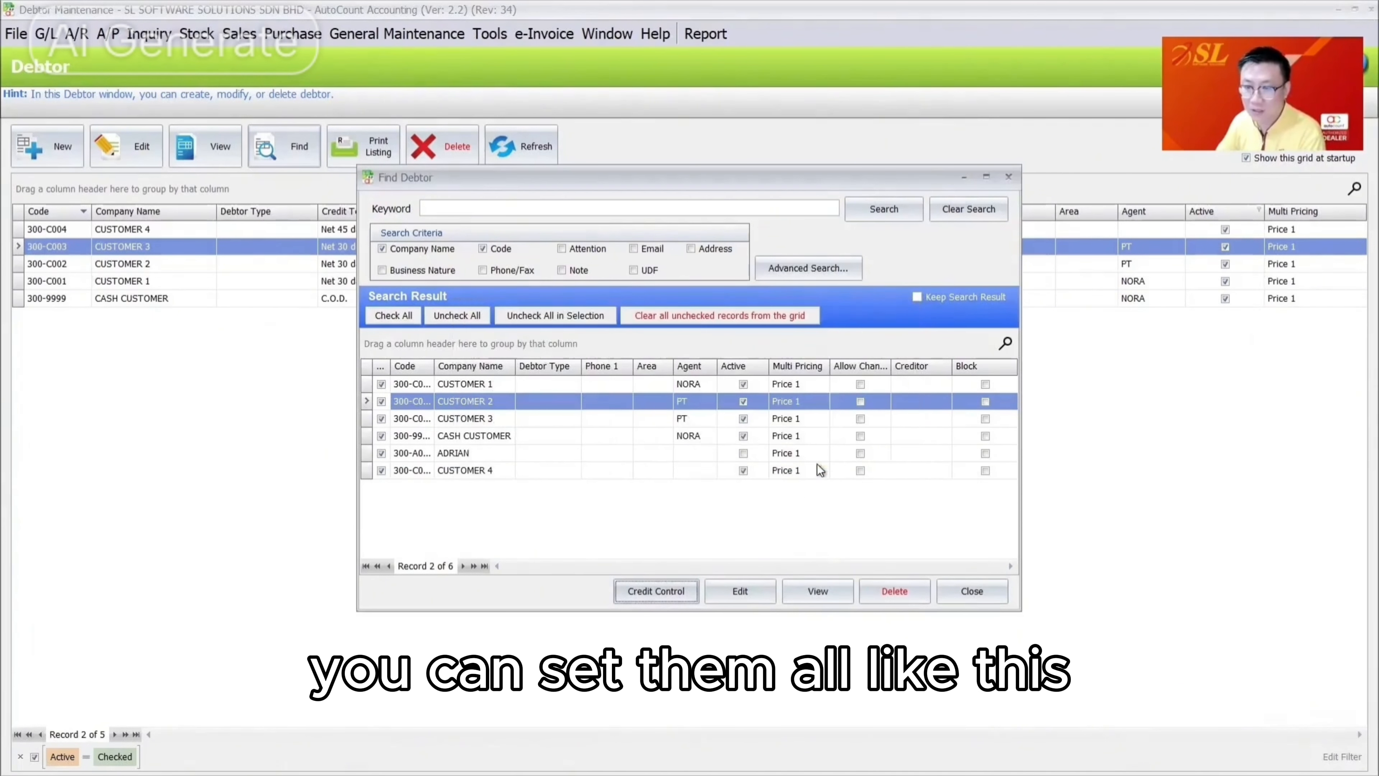
{"action": "left_click", "coordinate": [817, 462]}
Refresh the debtor list and check CUSTOMER 2's record shows the 30,000/10,000 limits
{"action": "left_click", "coordinate": [987, 587]}
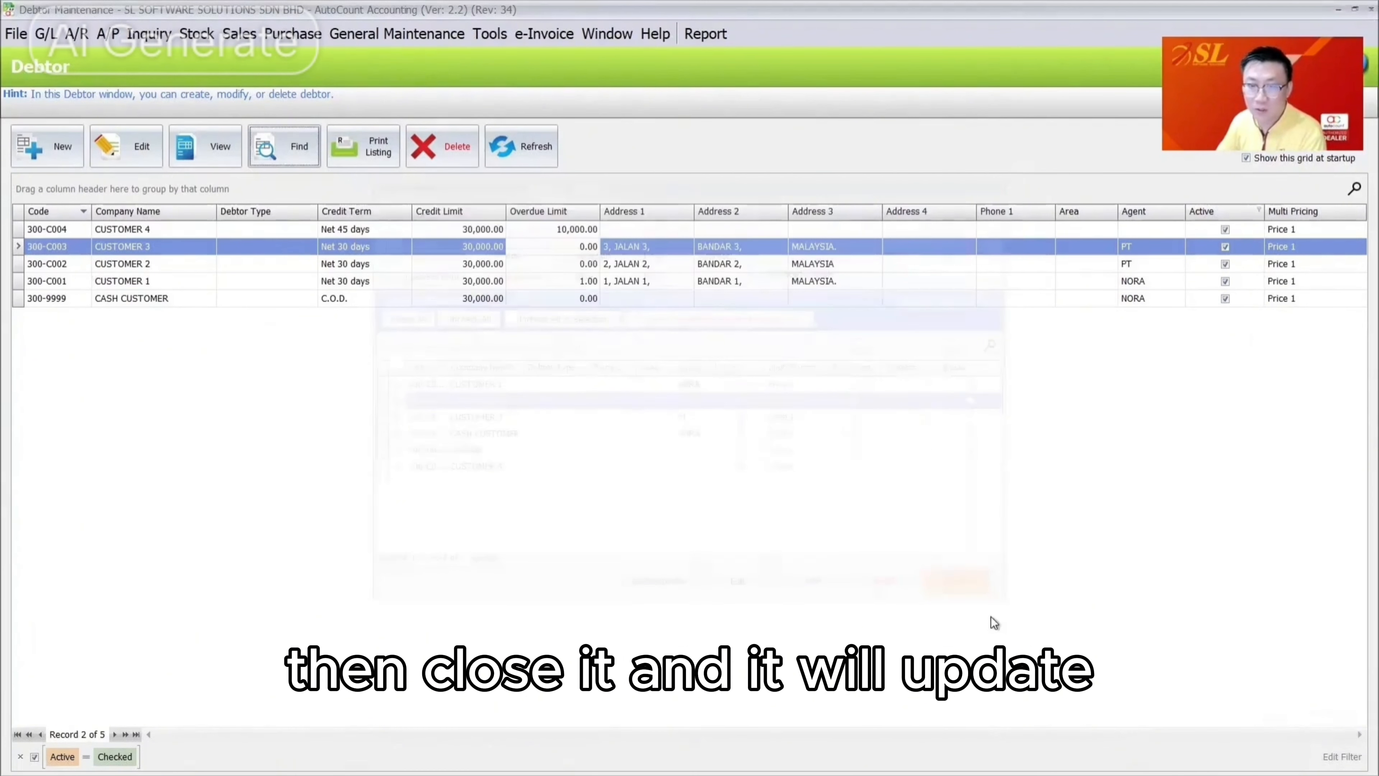
{"action": "left_click", "coordinate": [532, 150]}
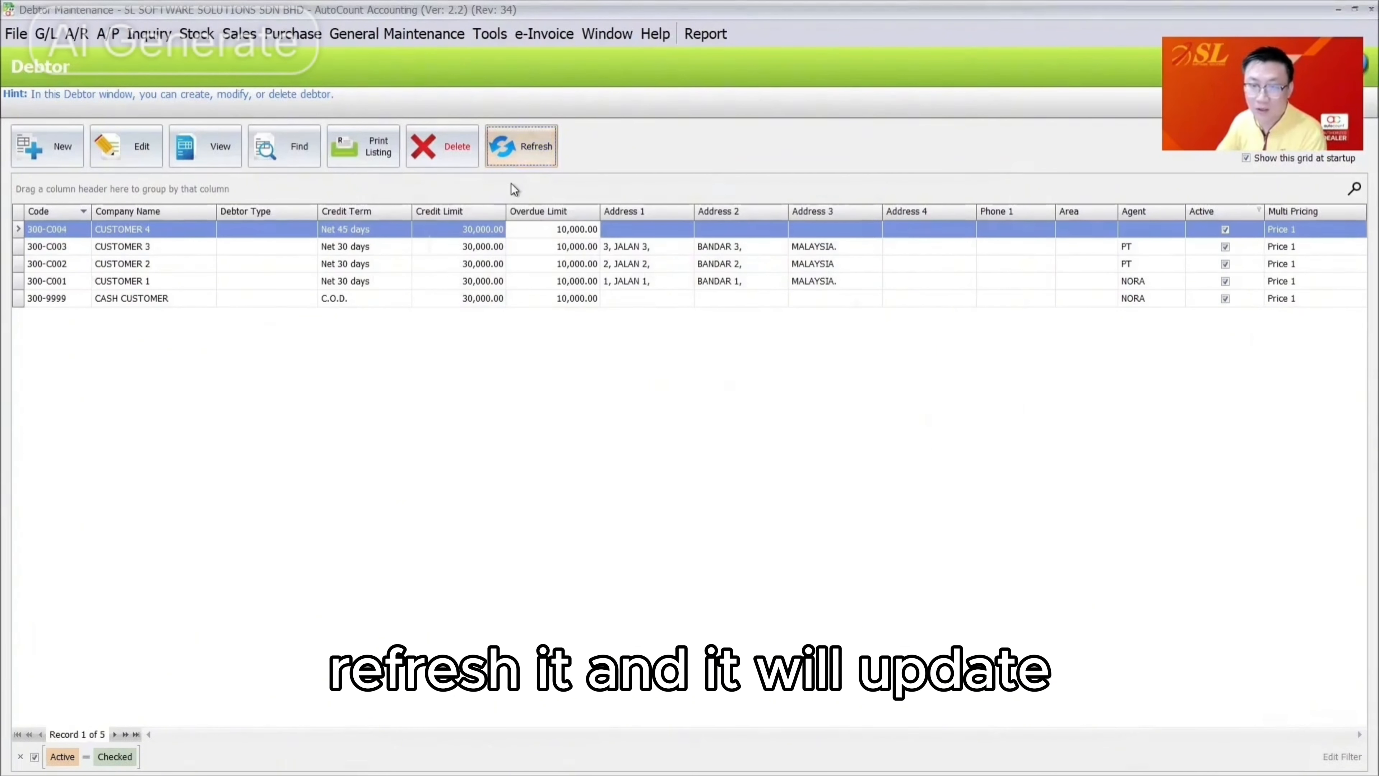
{"action": "left_click", "coordinate": [561, 265]}
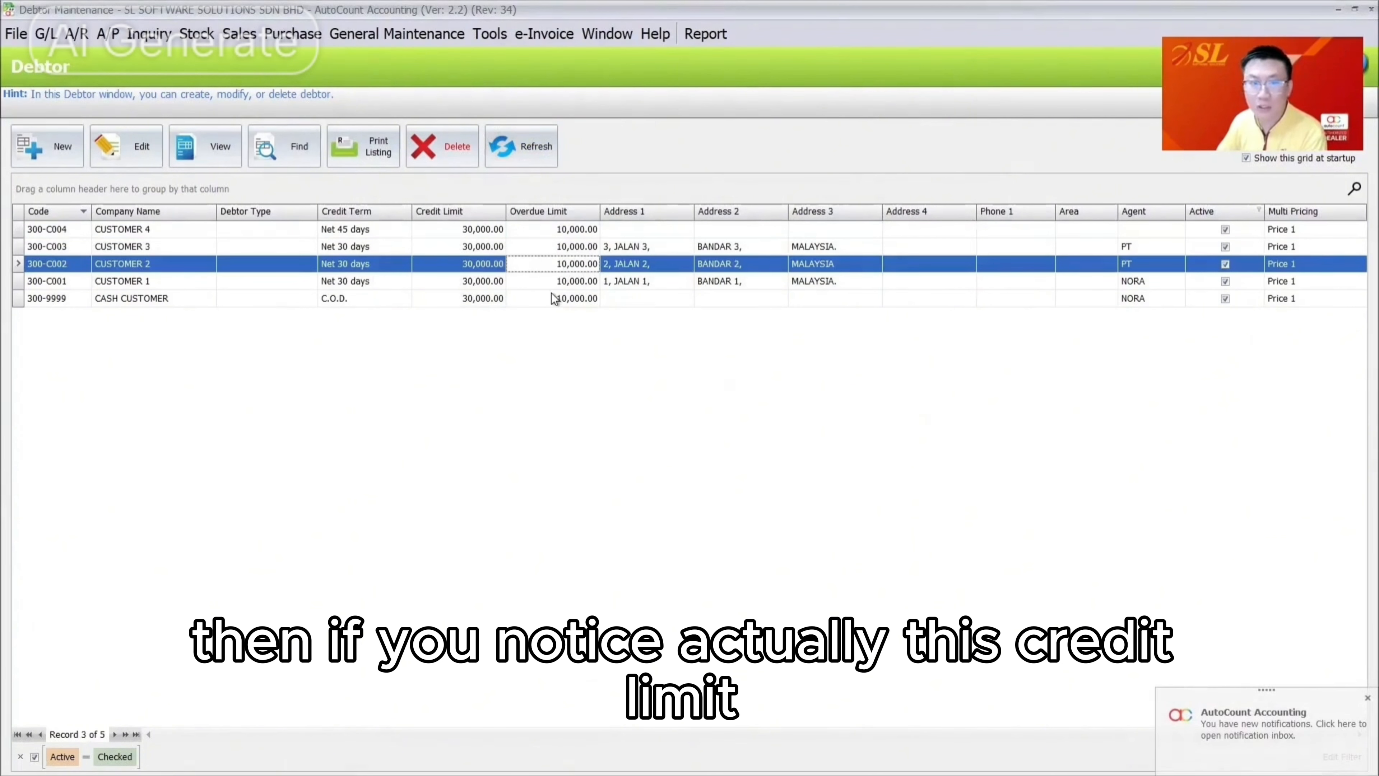
{"action": "left_click", "coordinate": [125, 146]}
{"action": "key", "text": "Escape"}
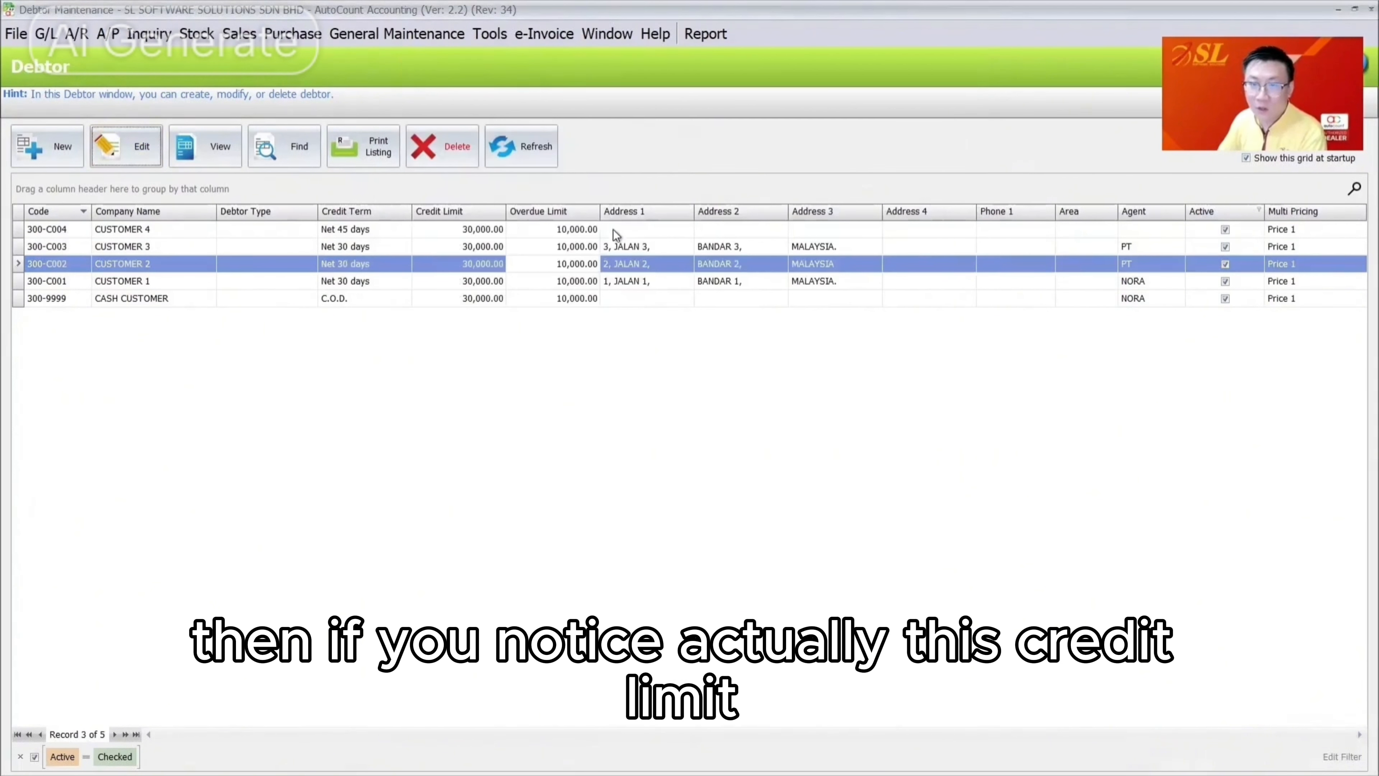
{"action": "left_click", "coordinate": [604, 230]}
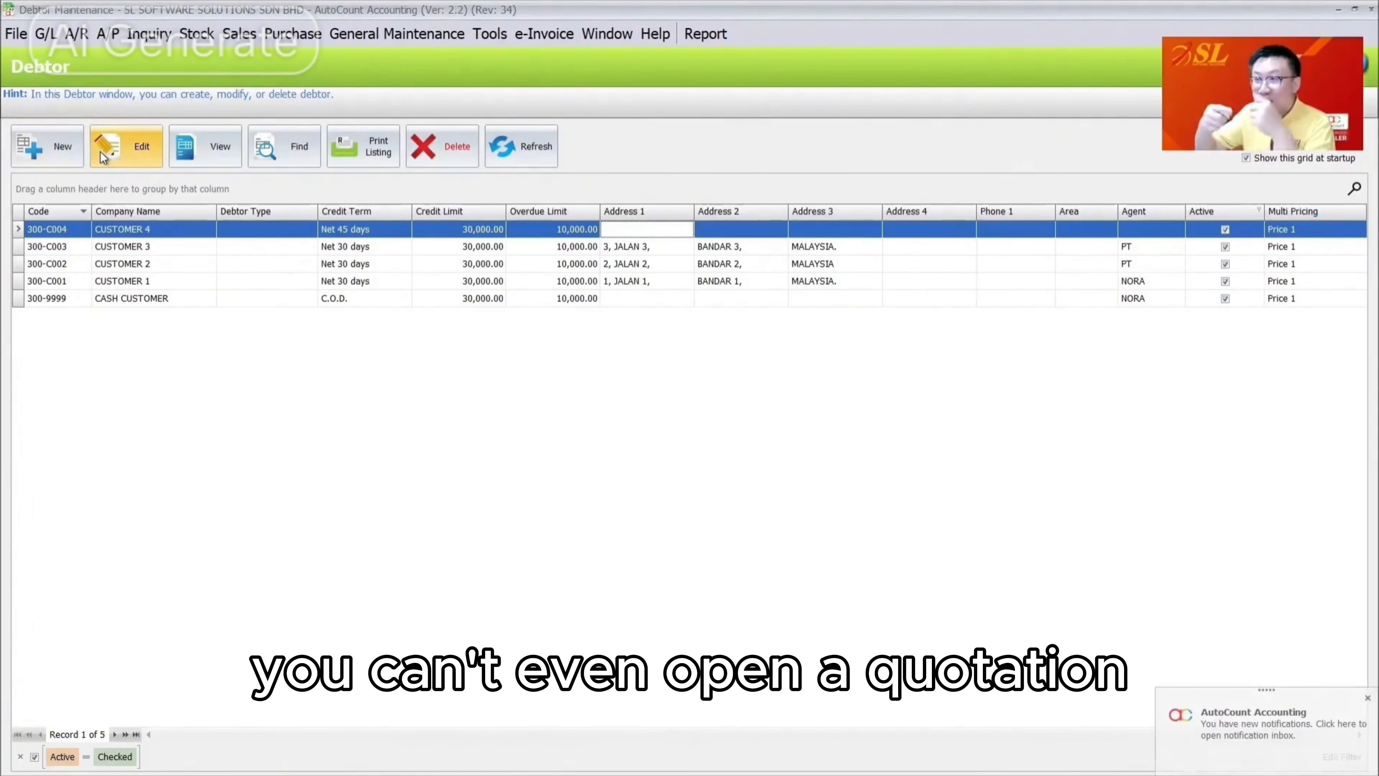
Start new debtor CUSTOMER 5 and give it a 10,000 overdue limit in Credit Control
{"action": "left_click", "coordinate": [52, 148]}
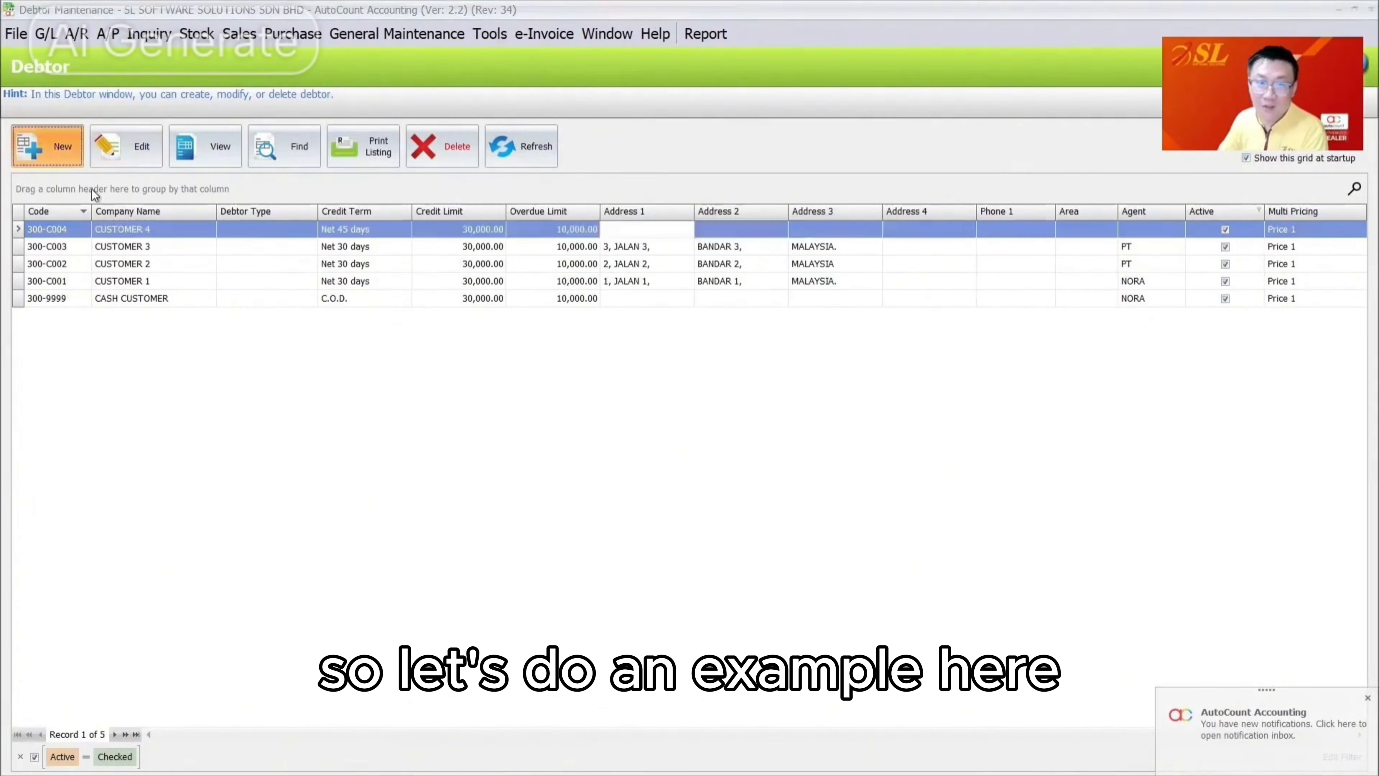
{"action": "type", "text": "cus"}
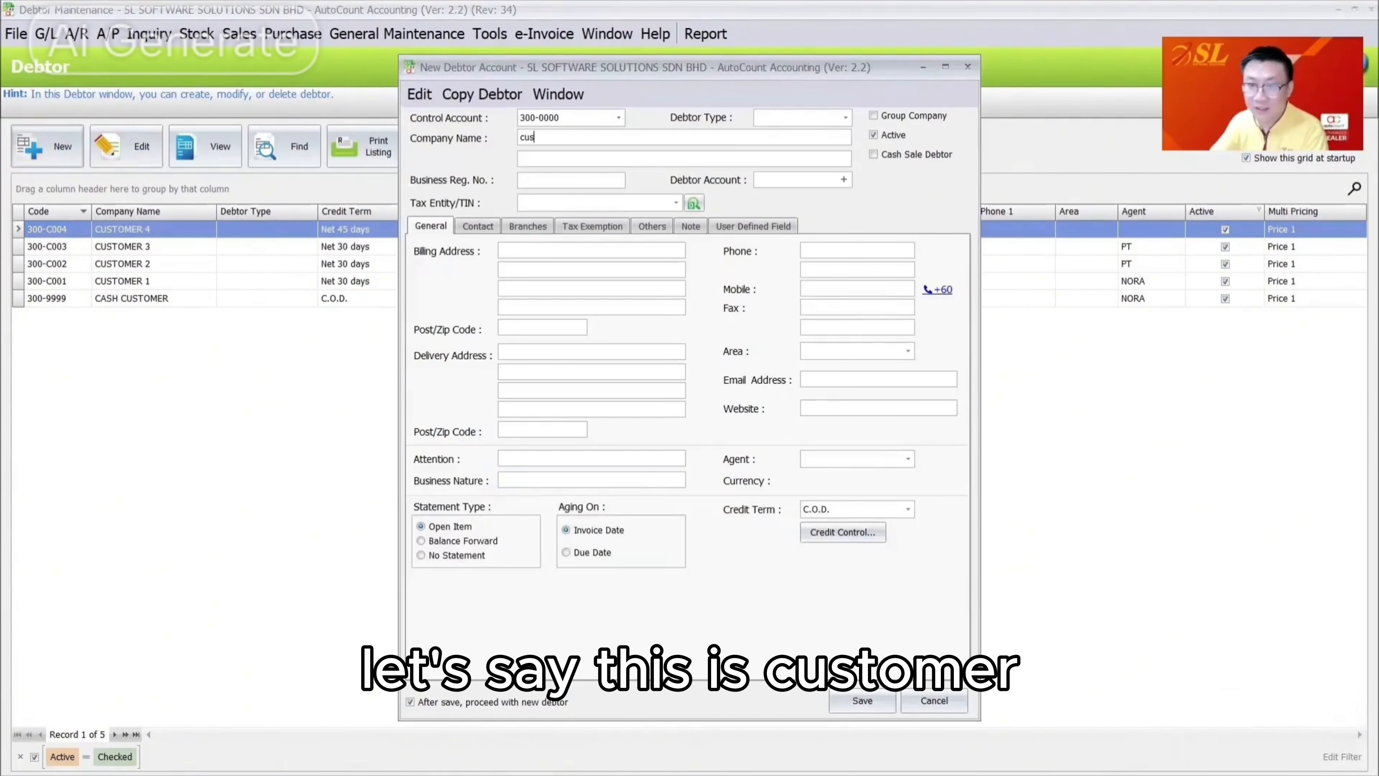
{"action": "type", "text": "tUSTOMER "}
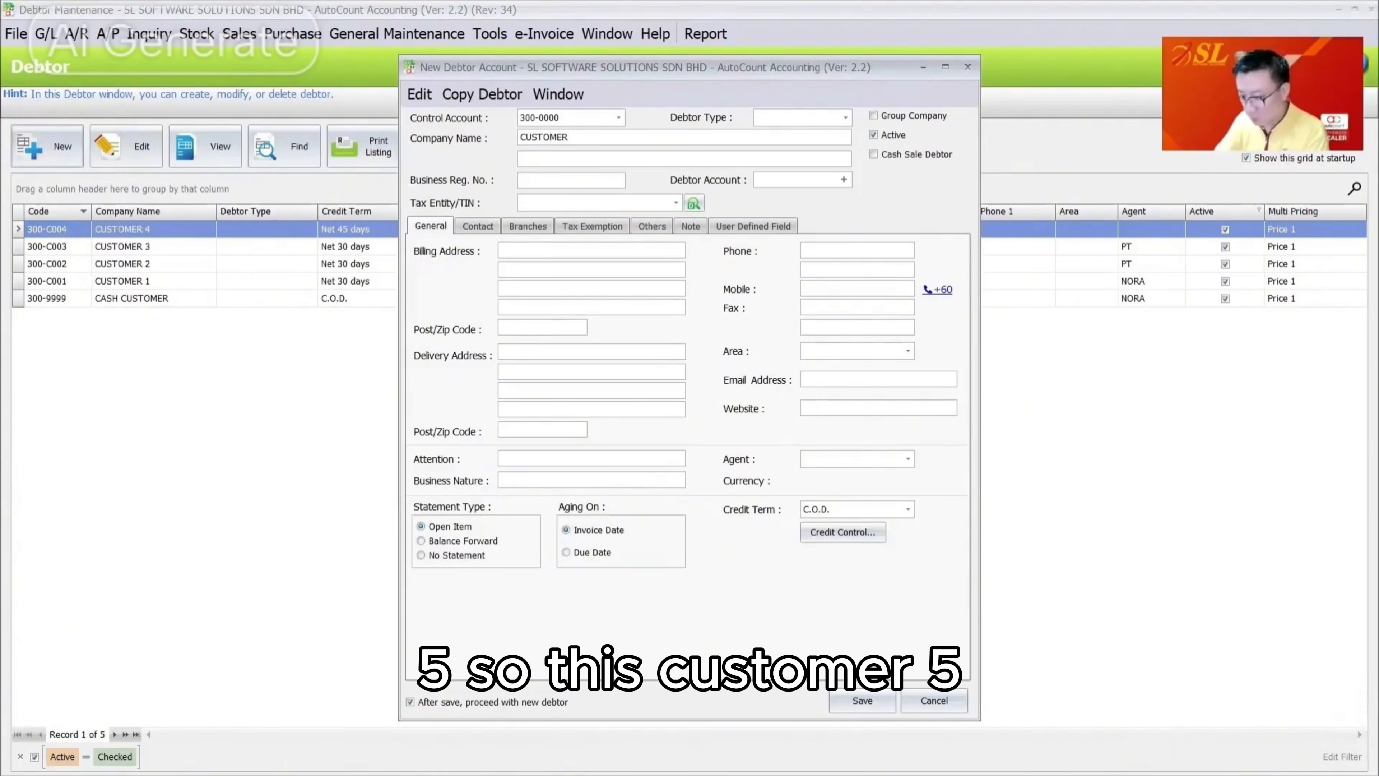
{"action": "type", "text": "5"}
{"action": "key", "text": "Tab"}
{"action": "left_click", "coordinate": [843, 532]}
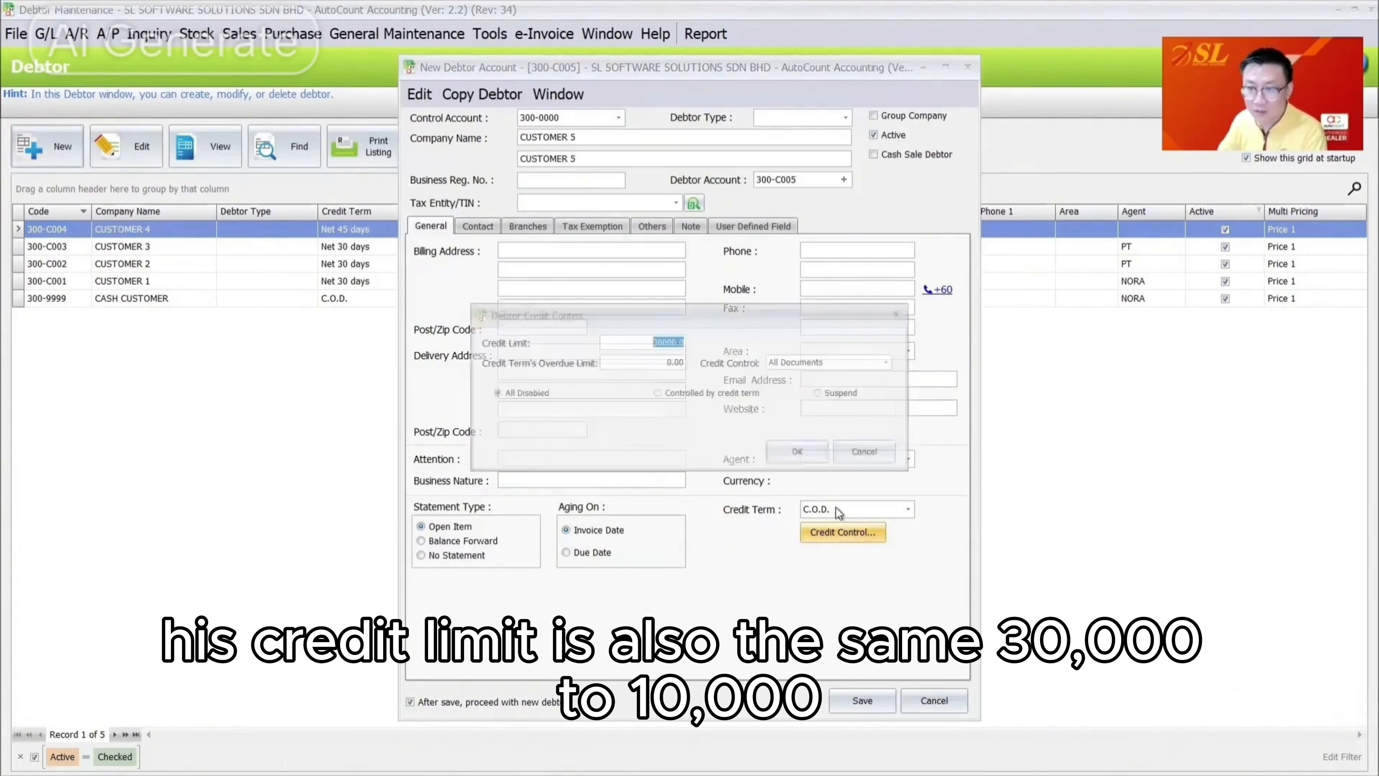
{"action": "key", "text": "Tab"}
{"action": "type", "text": "10000"}
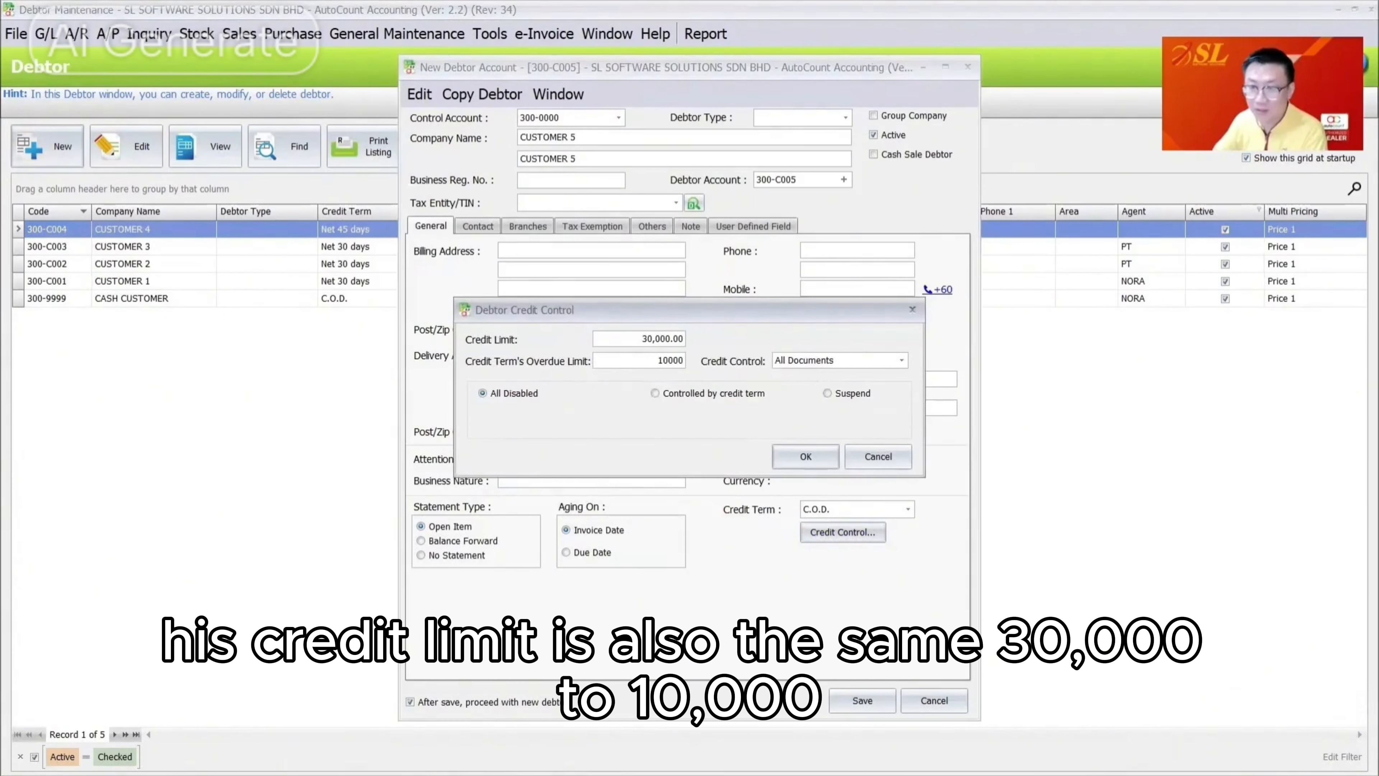
{"action": "key", "text": "Tab"}
Switch credit control to Individual Document mode with sales order checking enabled
{"action": "left_click", "coordinate": [801, 361]}
{"action": "left_click", "coordinate": [818, 389]}
{"action": "left_click", "coordinate": [519, 551]}
{"action": "left_click", "coordinate": [527, 296]}
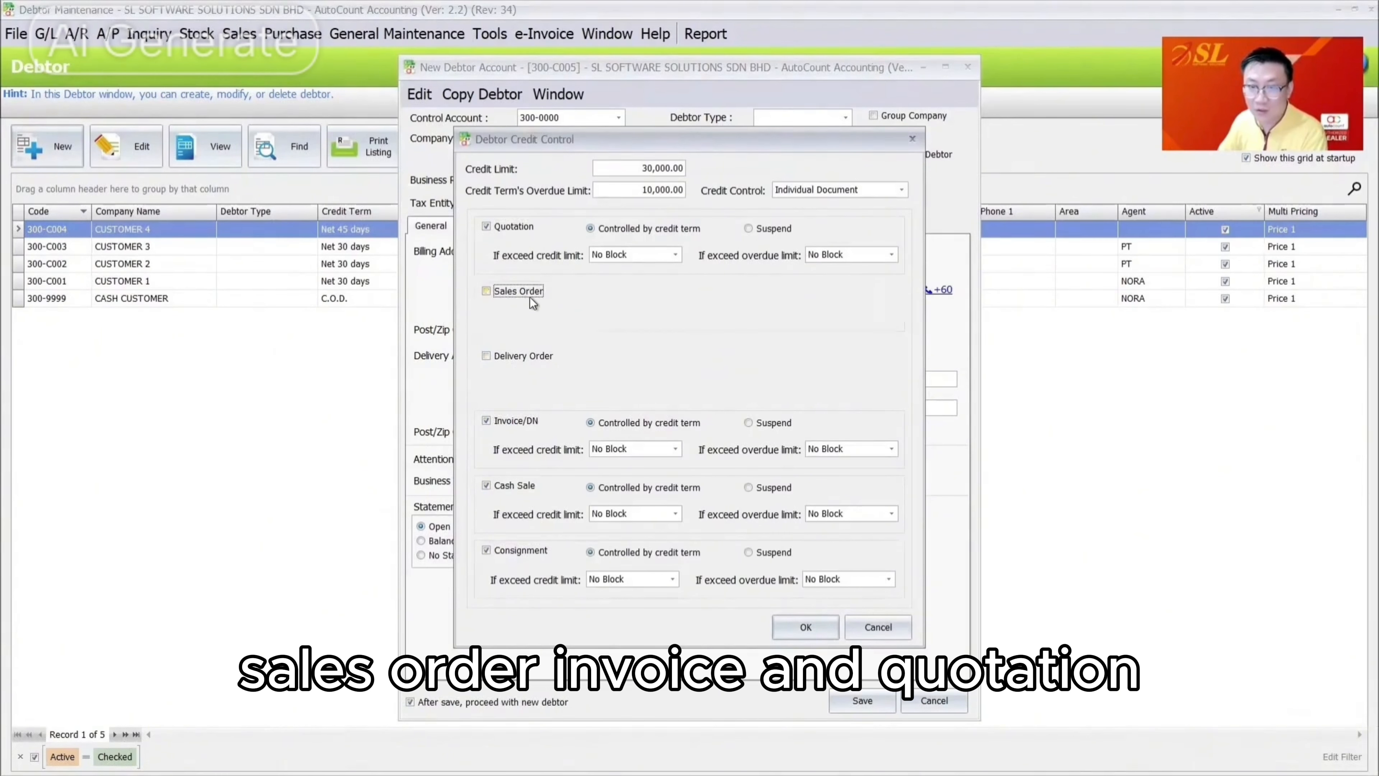
{"action": "left_click", "coordinate": [530, 296]}
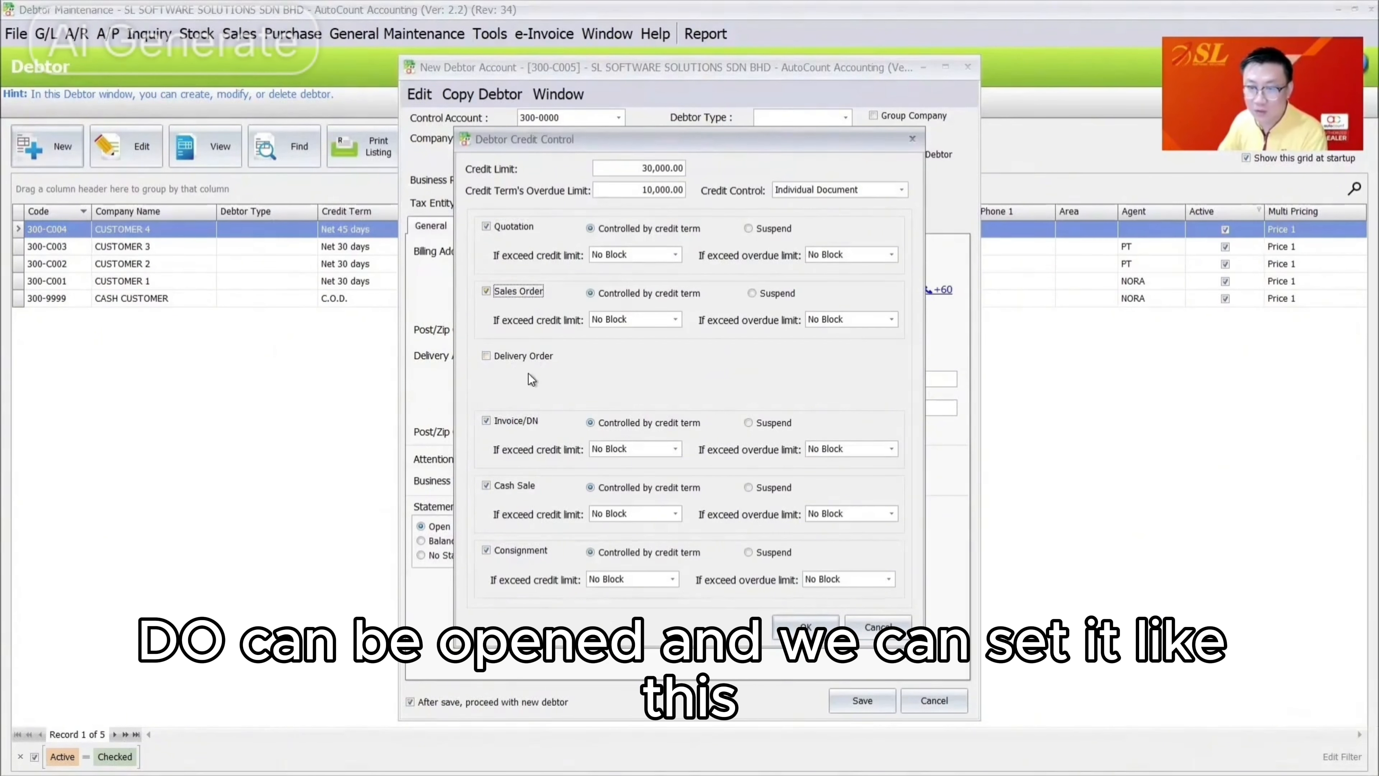
Require a password for over-limit and overdue invoices, quotations and sales orders
{"action": "left_click", "coordinate": [676, 449]}
{"action": "left_click", "coordinate": [661, 491]}
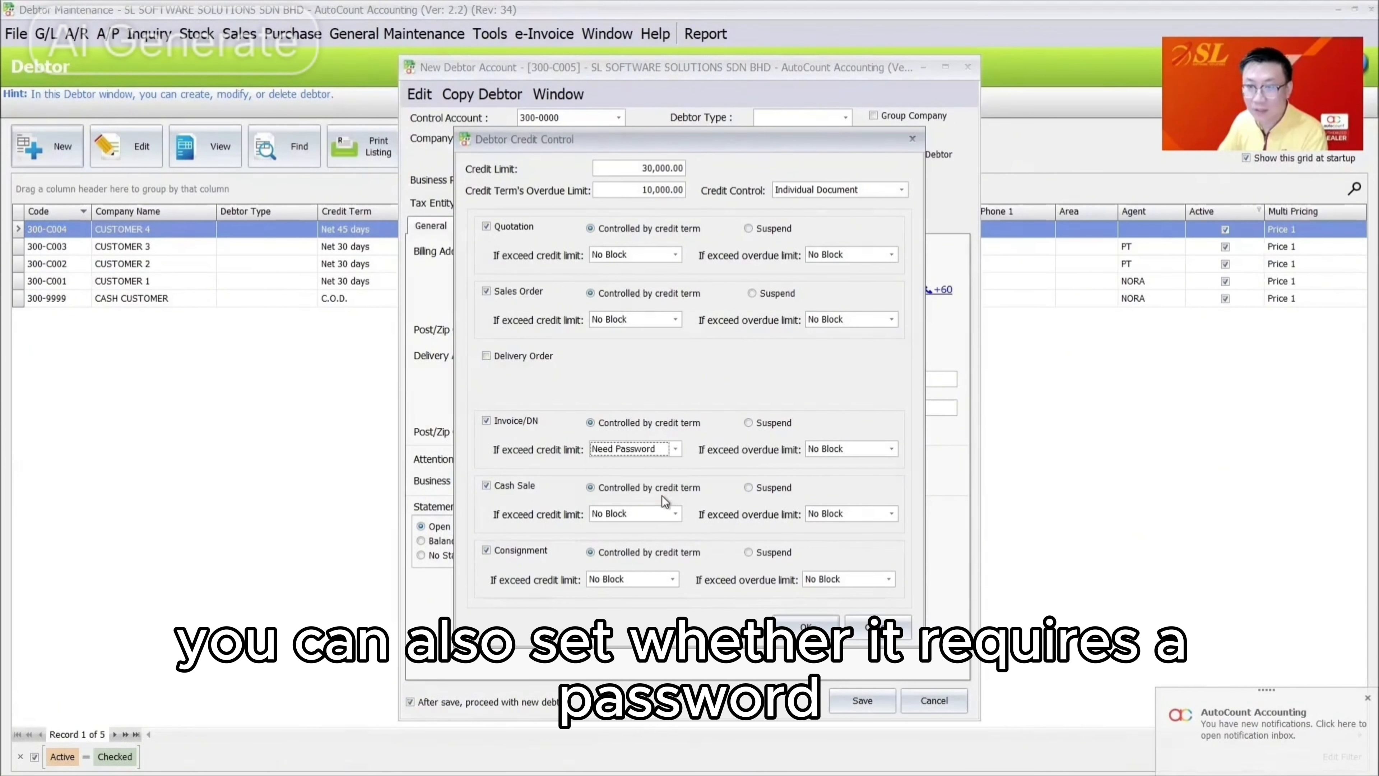
{"action": "left_click", "coordinate": [840, 449]}
{"action": "left_click", "coordinate": [850, 491]}
{"action": "left_click", "coordinate": [668, 254]}
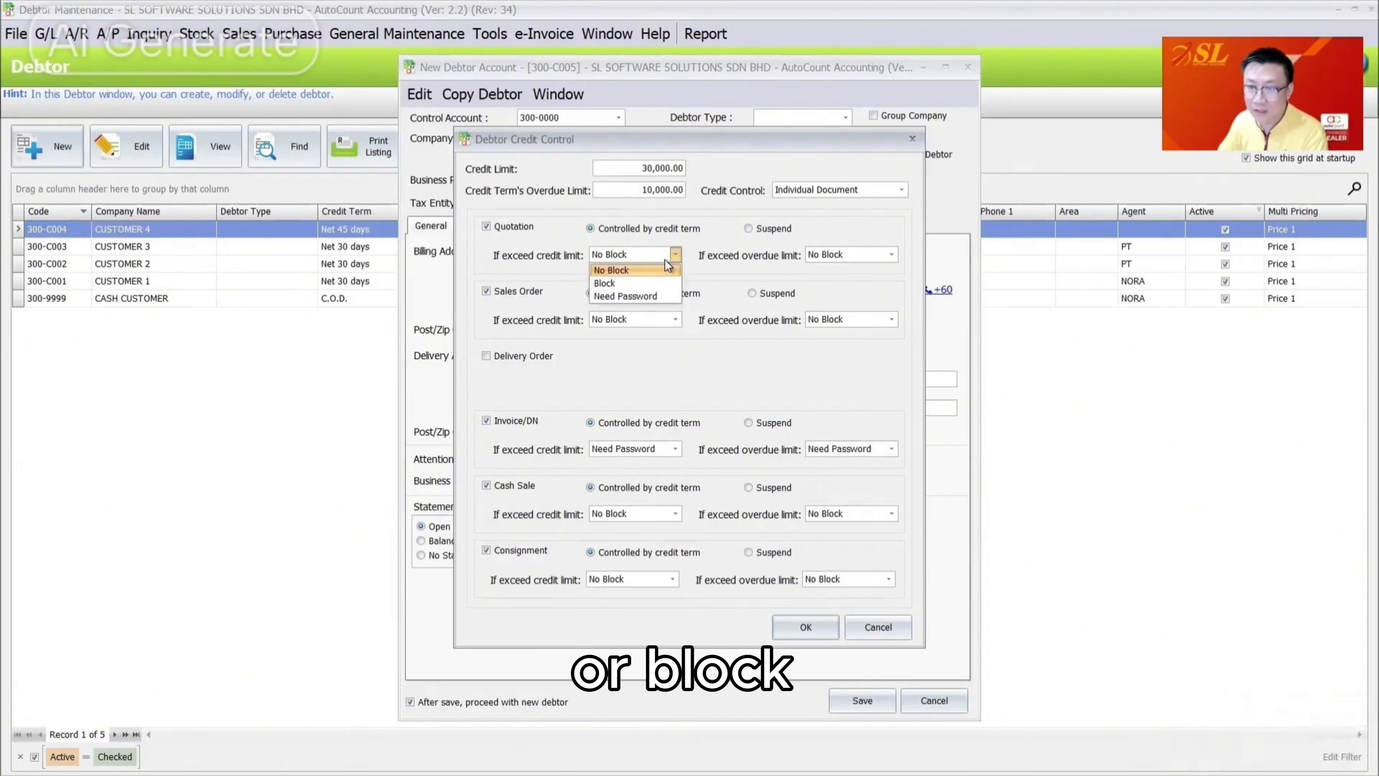
{"action": "left_click", "coordinate": [672, 297]}
{"action": "left_click", "coordinate": [889, 255]}
{"action": "left_click", "coordinate": [841, 296]}
{"action": "left_click", "coordinate": [669, 319]}
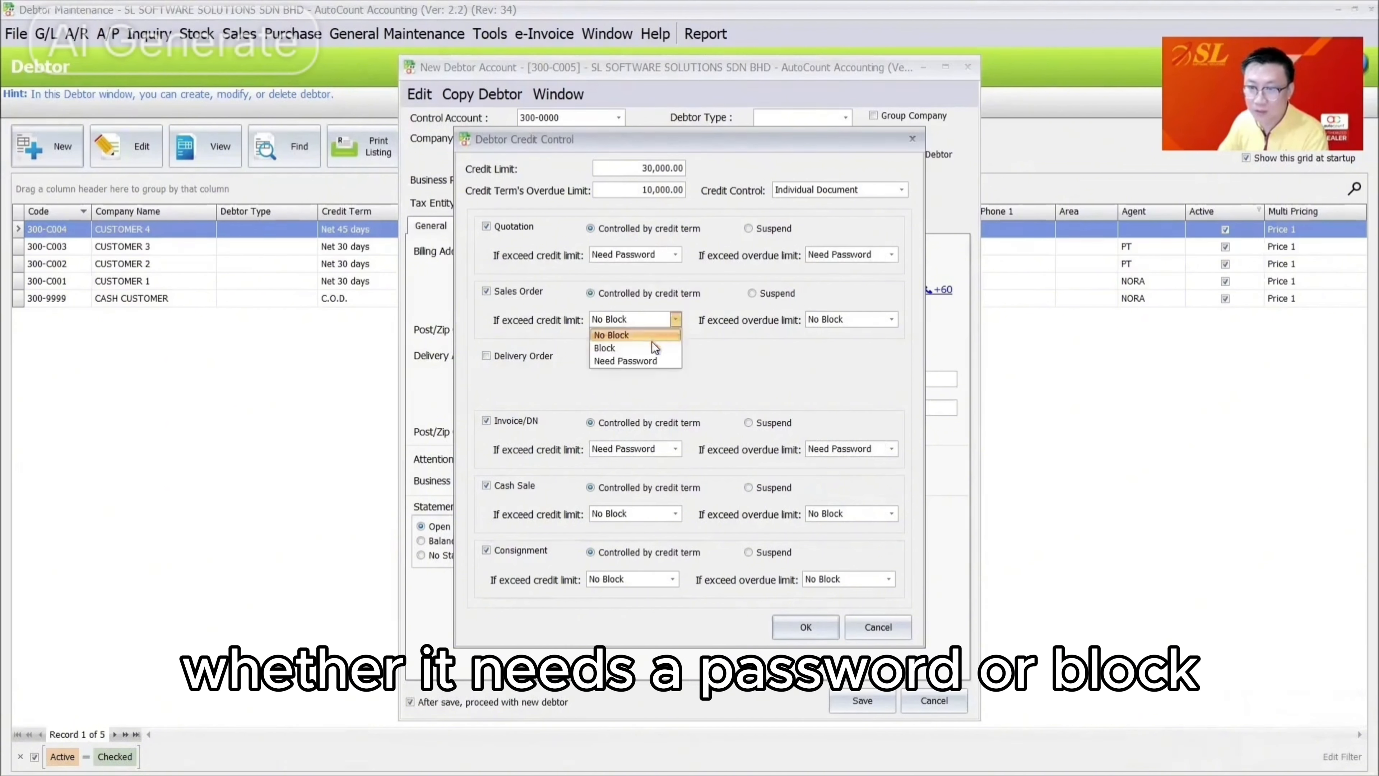
{"action": "left_click", "coordinate": [624, 360]}
{"action": "left_click", "coordinate": [868, 320]}
{"action": "left_click", "coordinate": [849, 362]}
{"action": "left_click", "coordinate": [806, 627]}
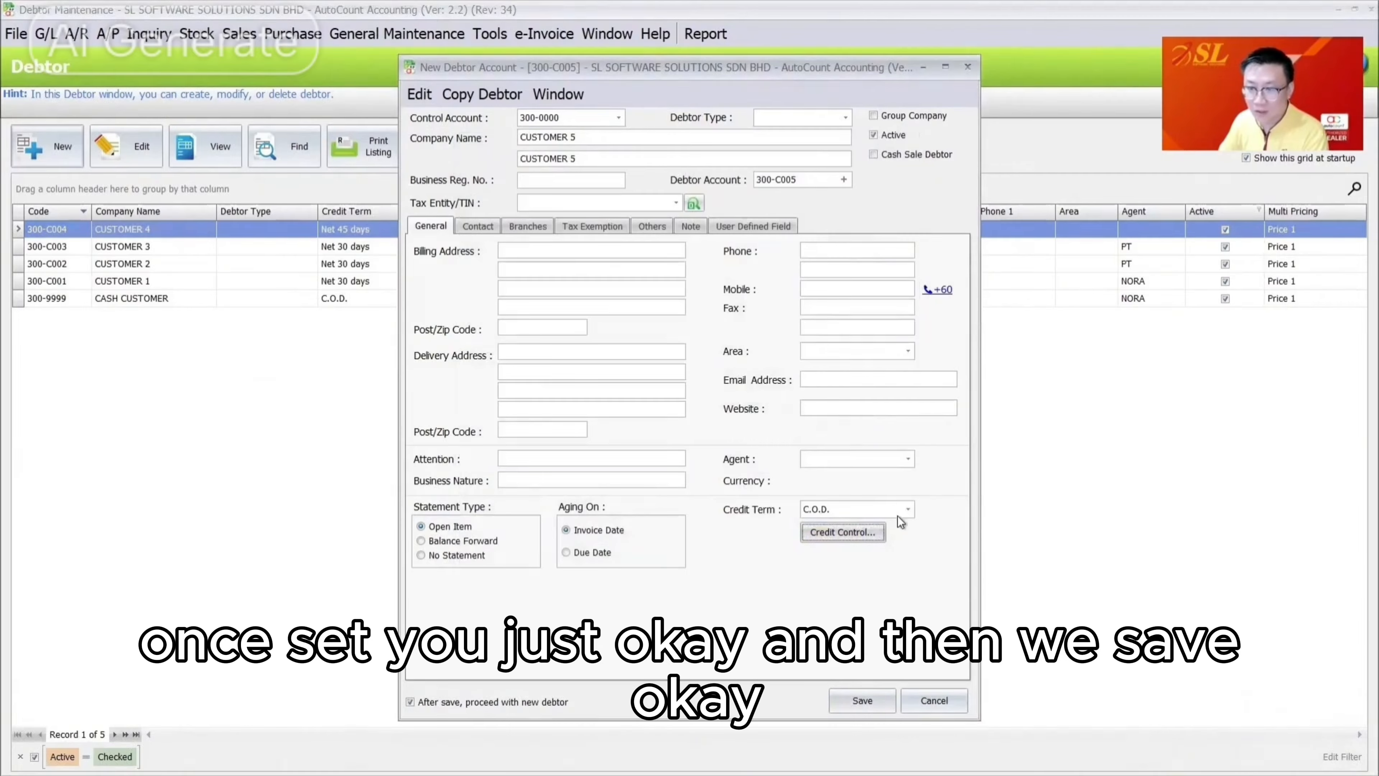
Set CUSTOMER 5's credit term to Net 45 days and save the debtor
{"action": "left_click", "coordinate": [908, 509]}
{"action": "left_click", "coordinate": [913, 239]}
{"action": "left_click", "coordinate": [862, 701]}
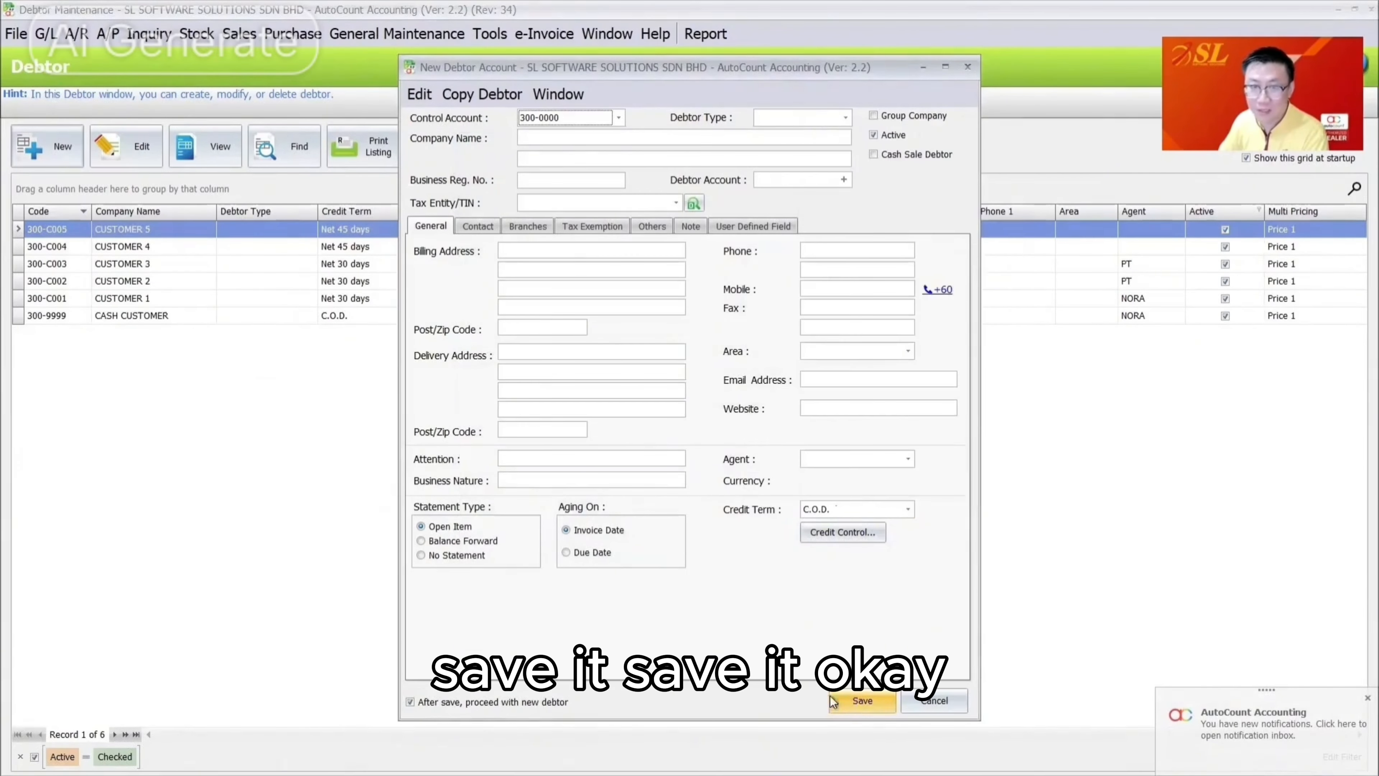
Close the debtor form and open the sales invoice list
{"action": "left_click", "coordinate": [946, 695]}
{"action": "left_click", "coordinate": [237, 33]}
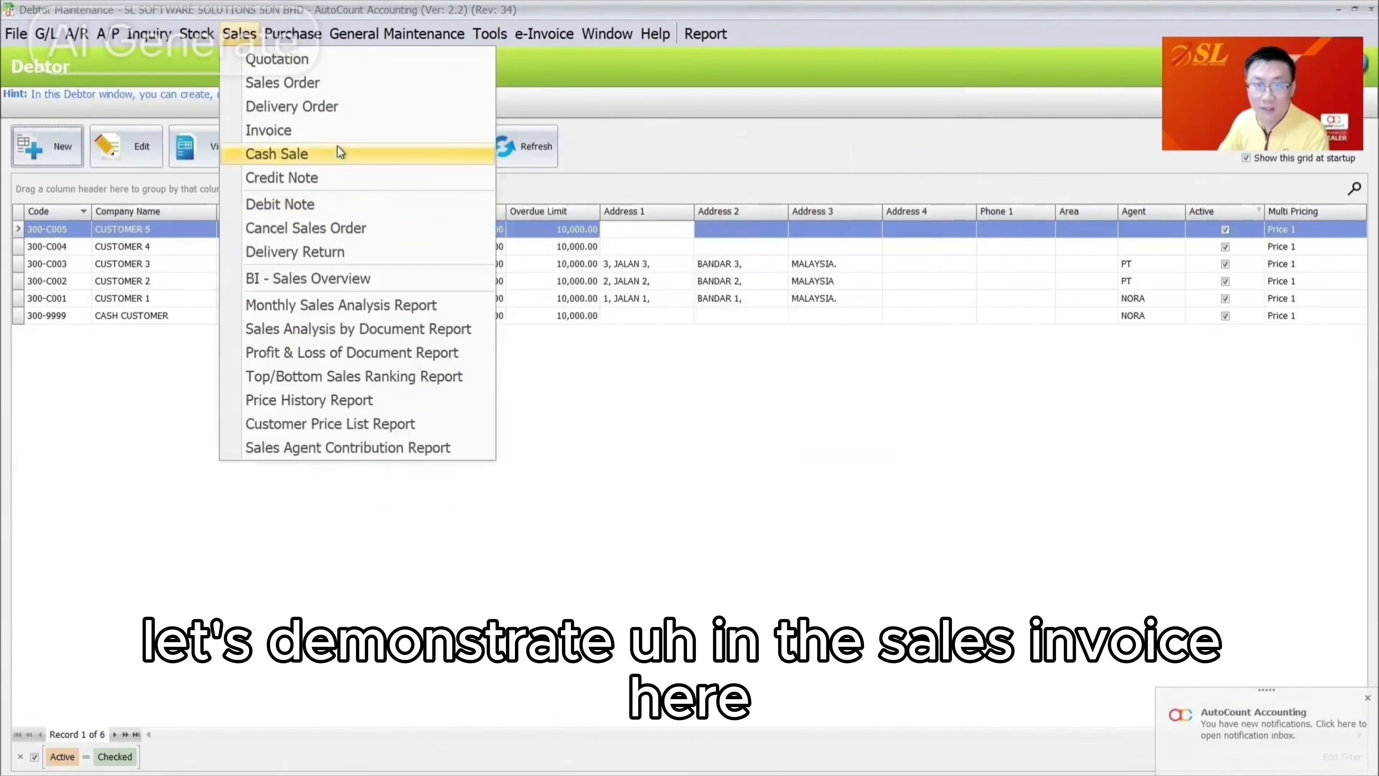
{"action": "left_click", "coordinate": [320, 128]}
Create and save a CUSTOMER 5 invoice for ACCESSORY MTOROLA 1 at 10,000
{"action": "left_click", "coordinate": [48, 146]}
{"action": "left_click", "coordinate": [381, 241]}
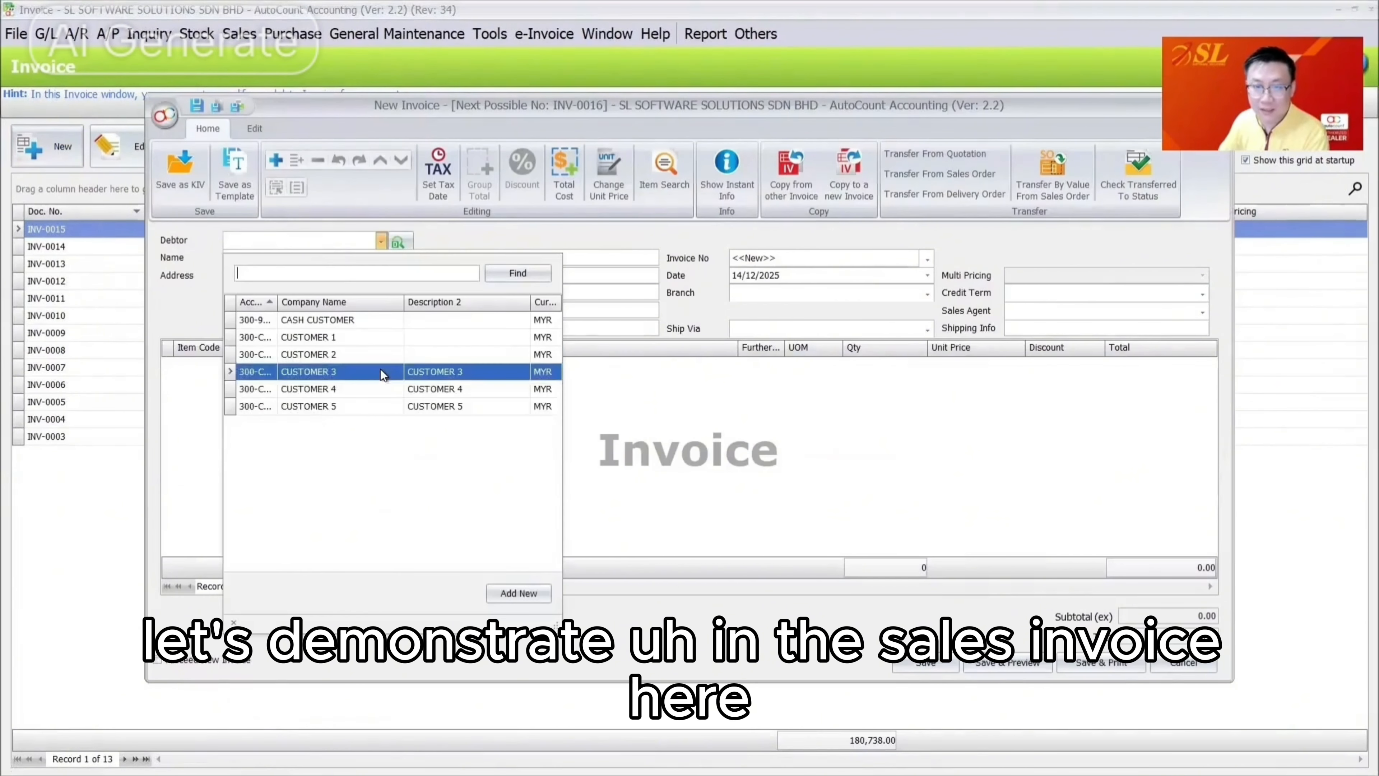
{"action": "left_click", "coordinate": [383, 410]}
{"action": "right_click", "coordinate": [439, 426]}
{"action": "left_click", "coordinate": [477, 440]}
{"action": "left_click", "coordinate": [222, 364]}
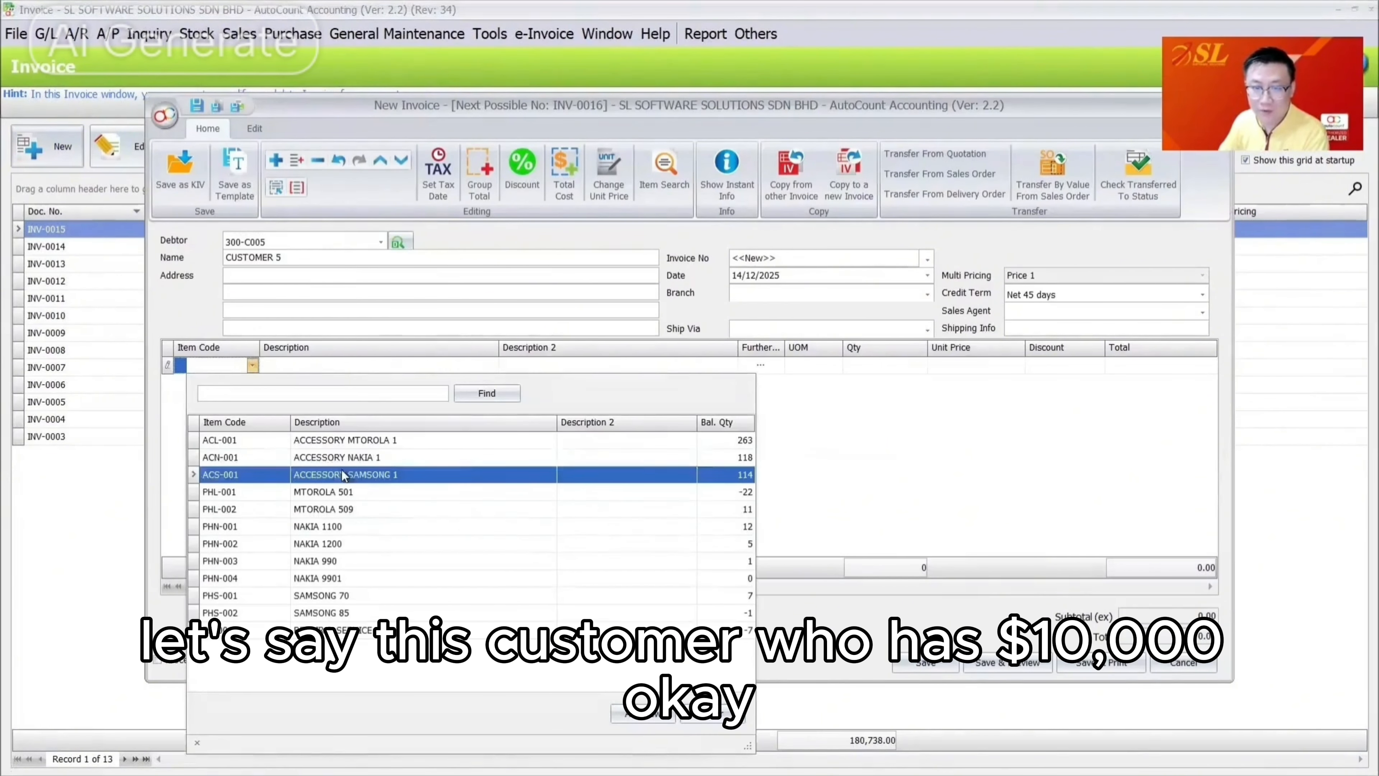
{"action": "left_click", "coordinate": [348, 438]}
{"action": "left_click", "coordinate": [960, 364]}
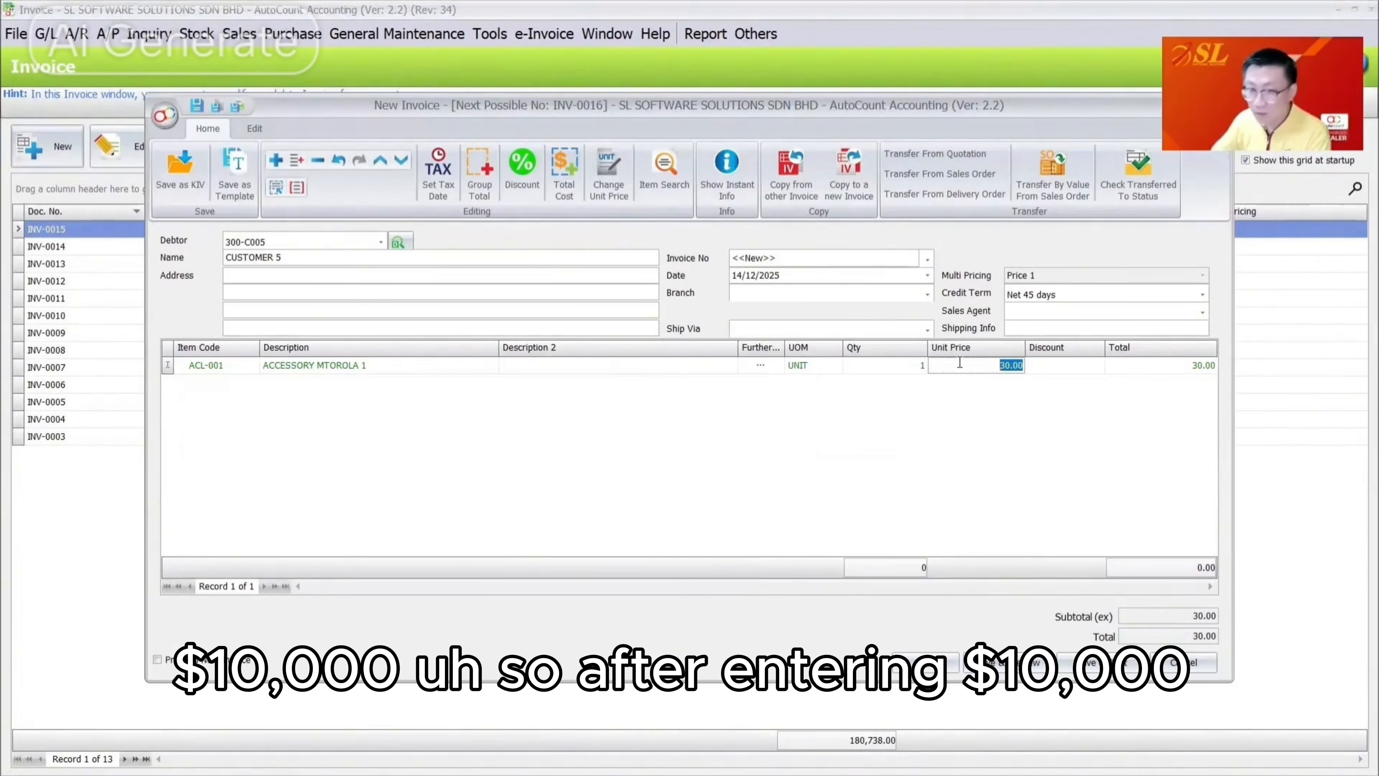
{"action": "type", "text": "100000"}
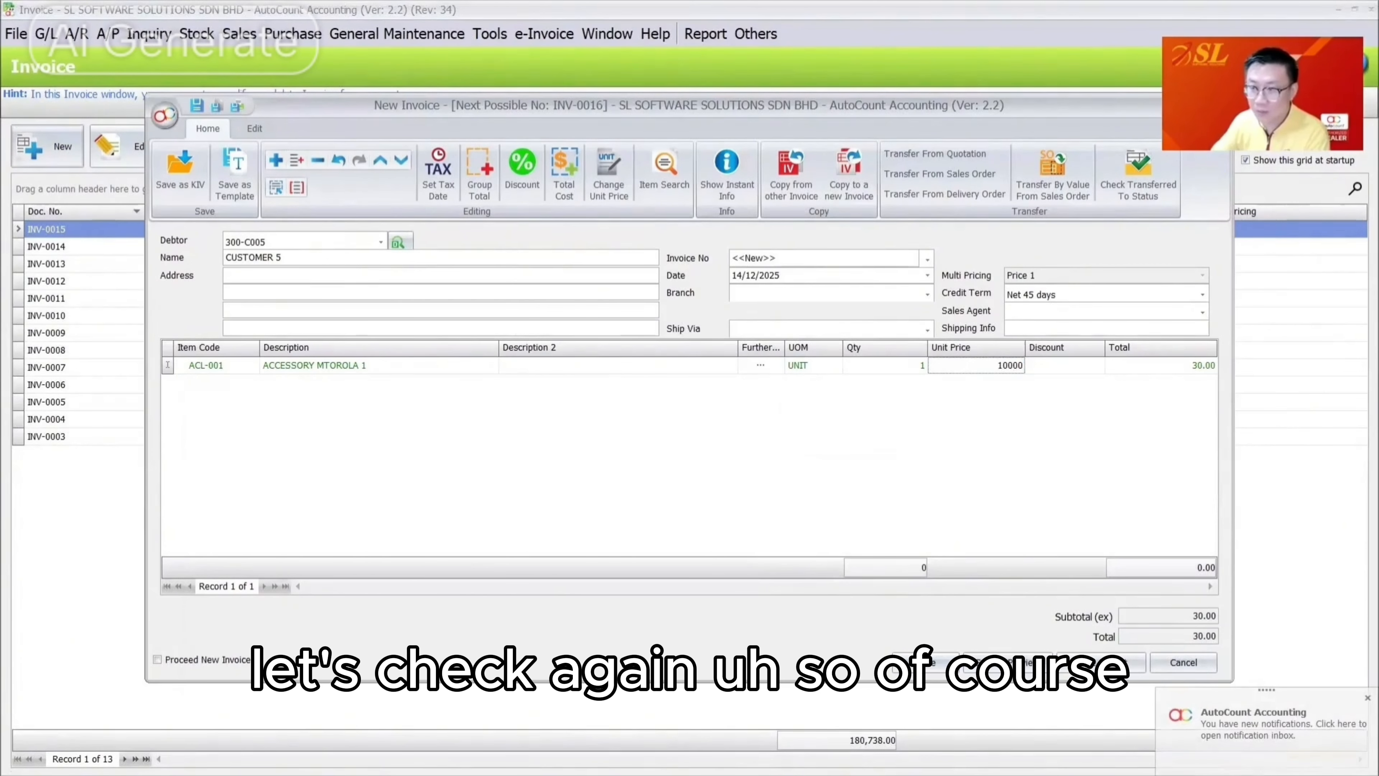
{"action": "key", "text": "Return"}
{"action": "left_click", "coordinate": [945, 663]}
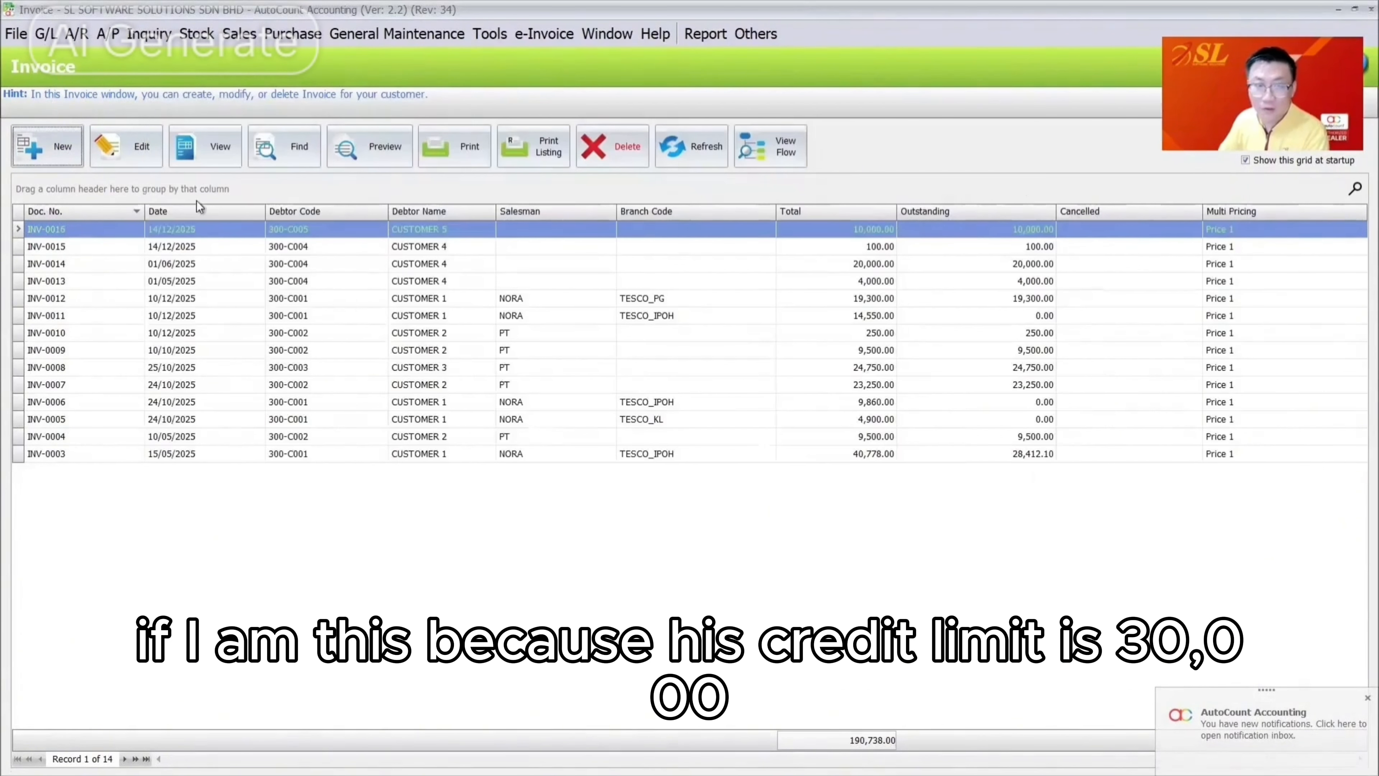
Copy INV-0016 at 25,010 and see saving refused for violating the credit limit
{"action": "right_click", "coordinate": [208, 230]}
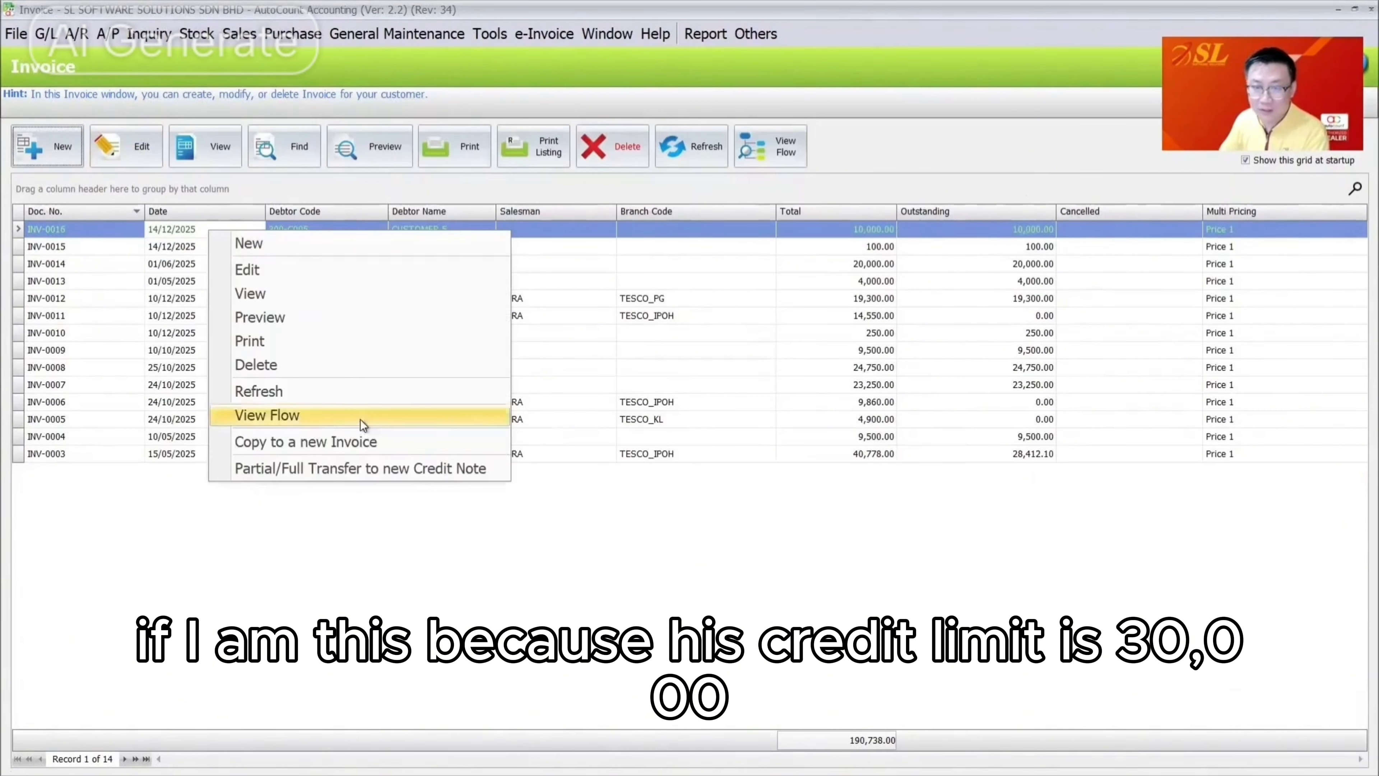
{"action": "left_click", "coordinate": [373, 450]}
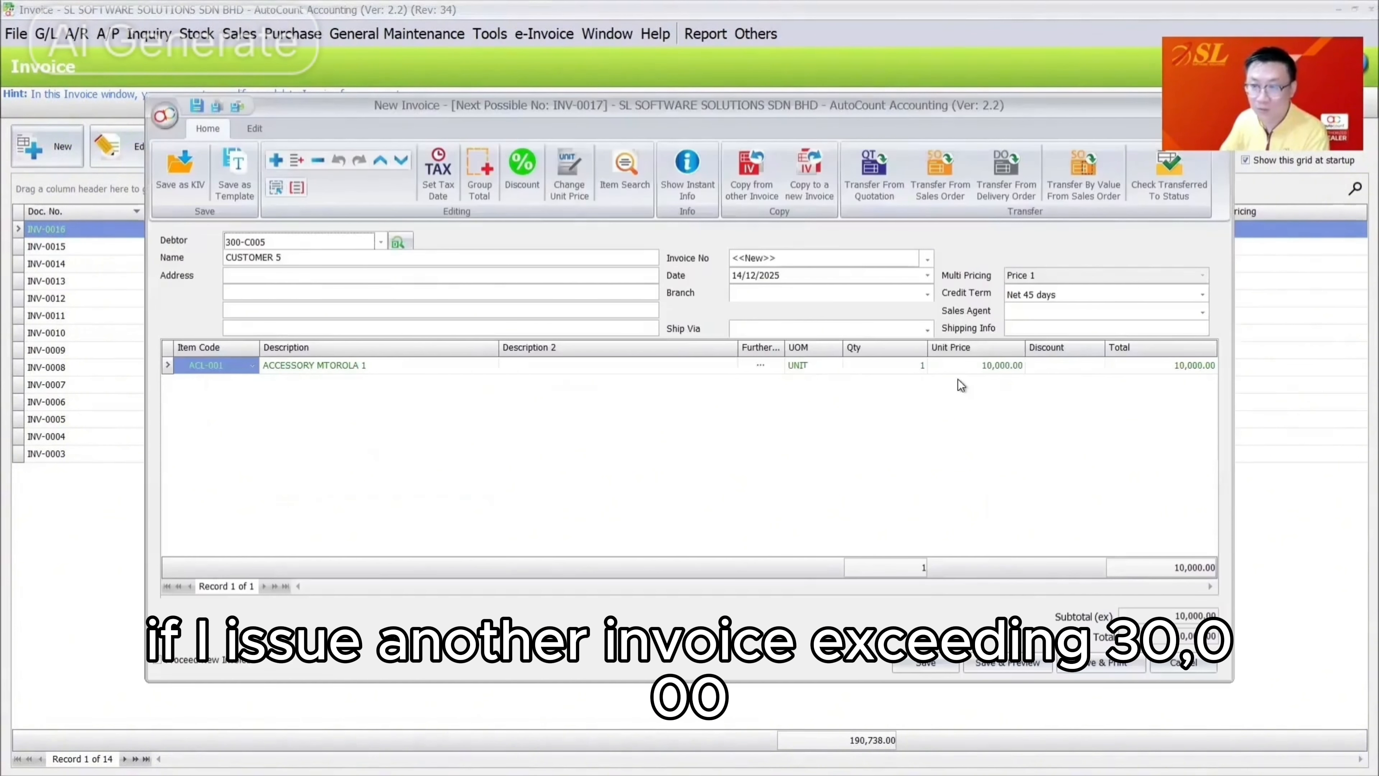
{"action": "left_click", "coordinate": [964, 364]}
{"action": "type", "text": "25010"}
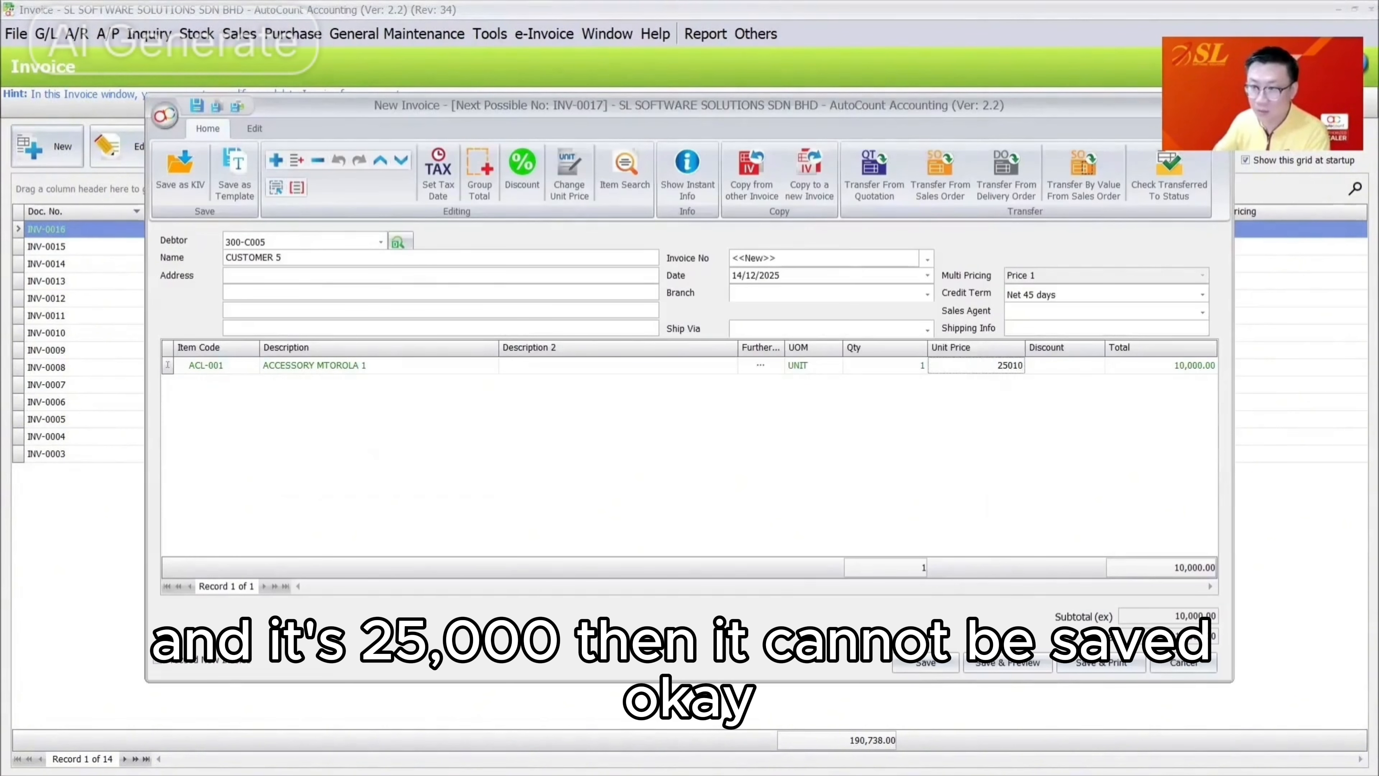
{"action": "left_click", "coordinate": [906, 661]}
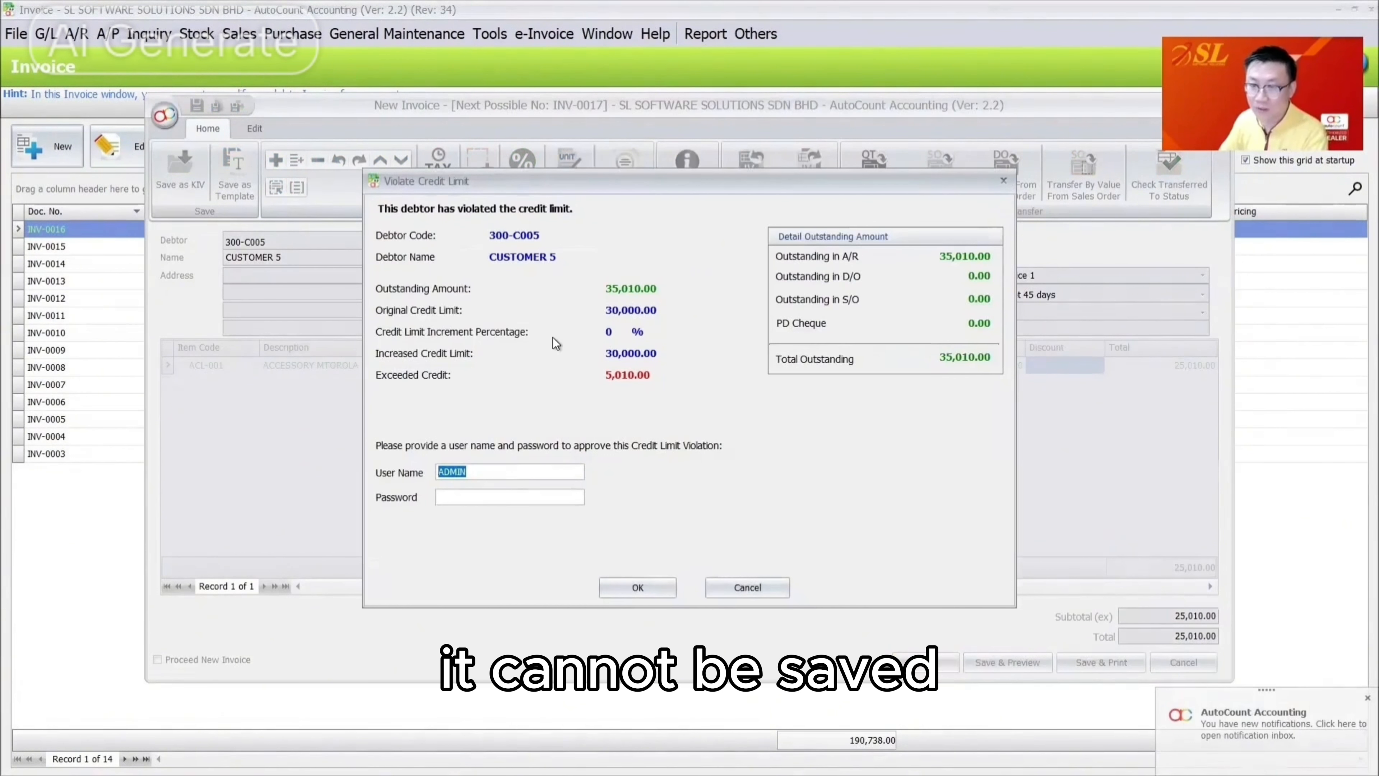
{"action": "left_click", "coordinate": [737, 589]}
{"action": "left_click", "coordinate": [684, 419]}
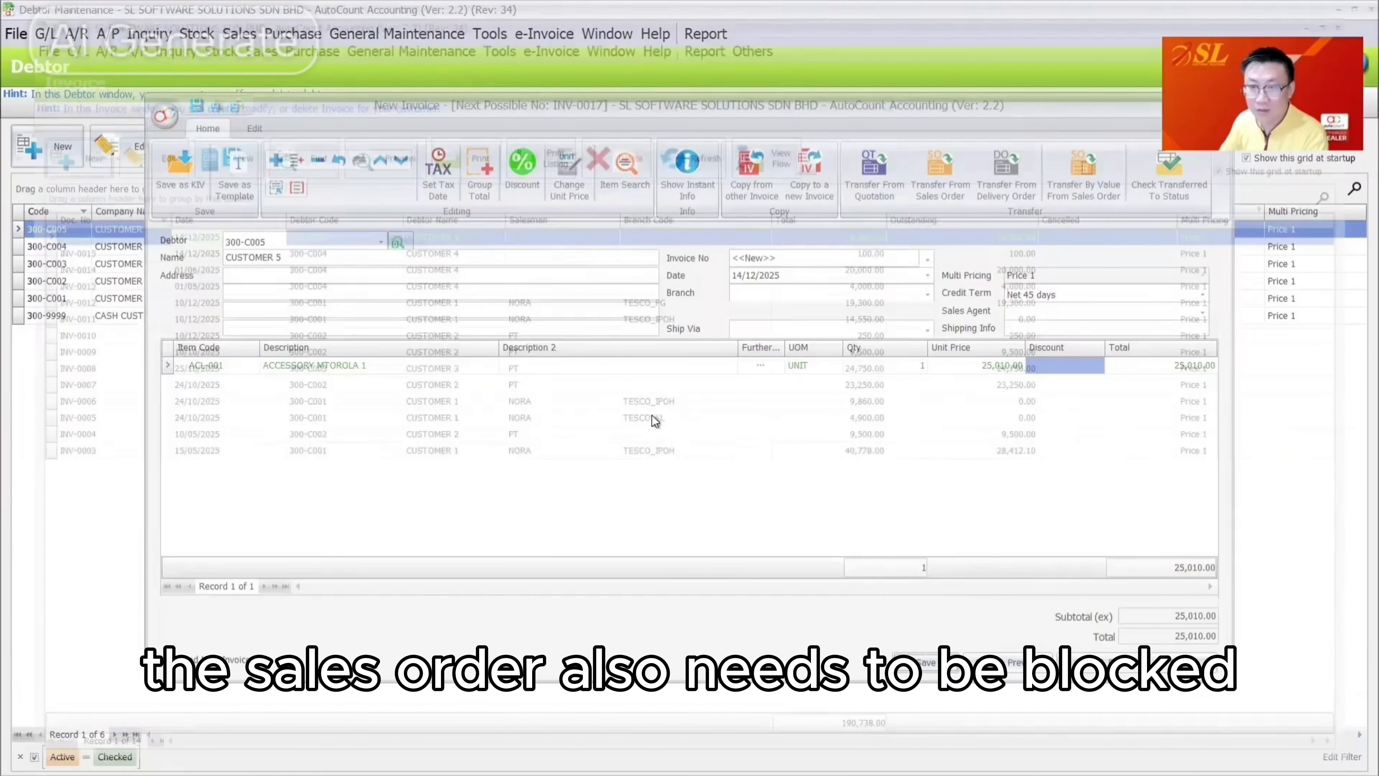
Close the invoice and start a new sales order for CUSTOMER 5
{"action": "key", "text": "Escape"}
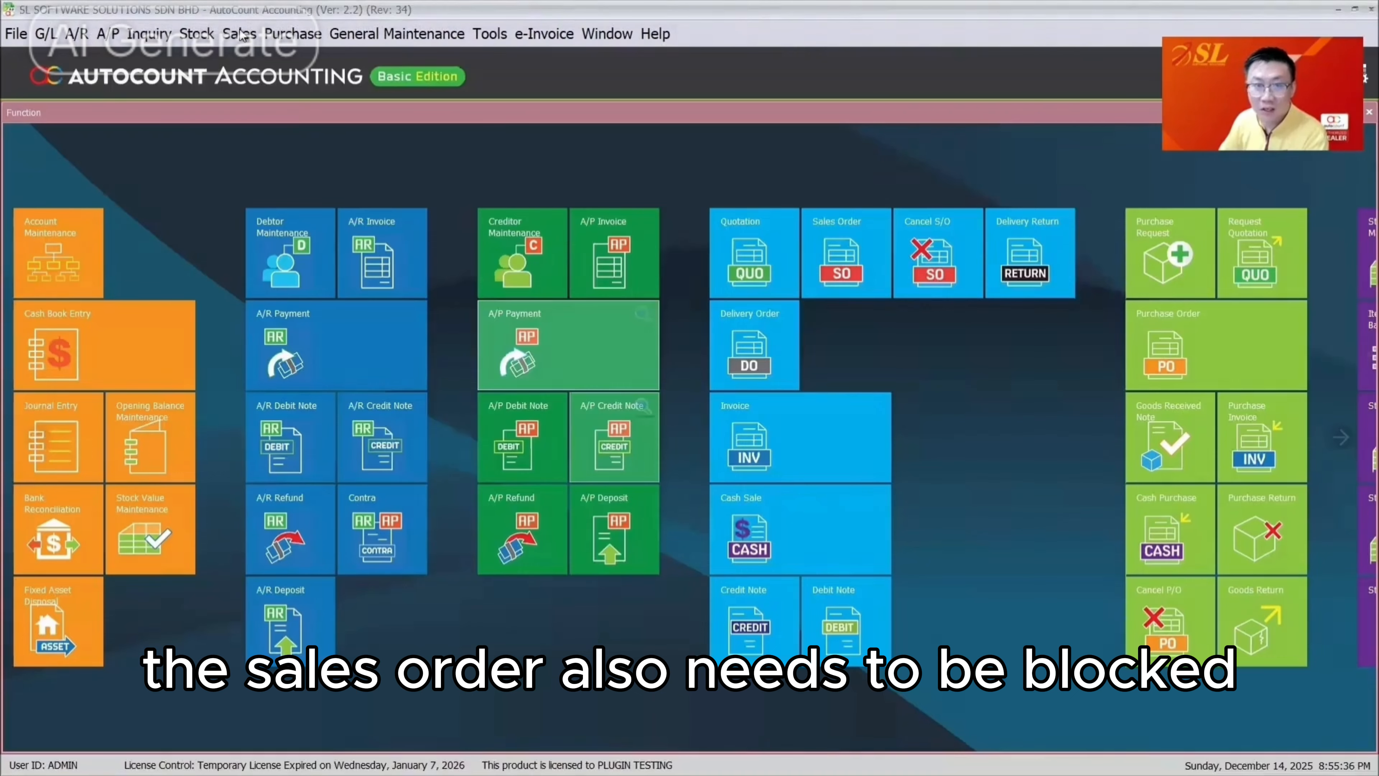
{"action": "left_click", "coordinate": [242, 35]}
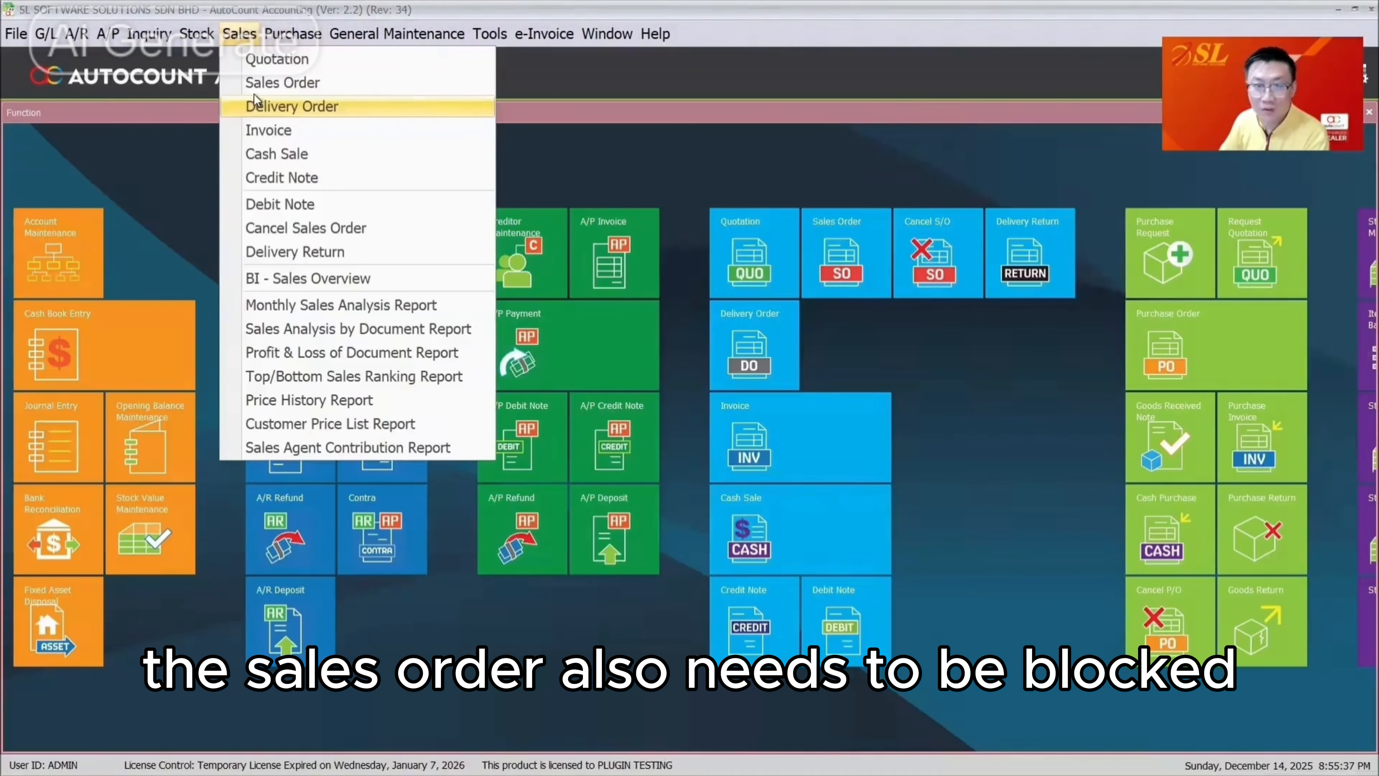
{"action": "left_click", "coordinate": [266, 84]}
{"action": "left_click", "coordinate": [55, 149]}
{"action": "left_click", "coordinate": [385, 209]}
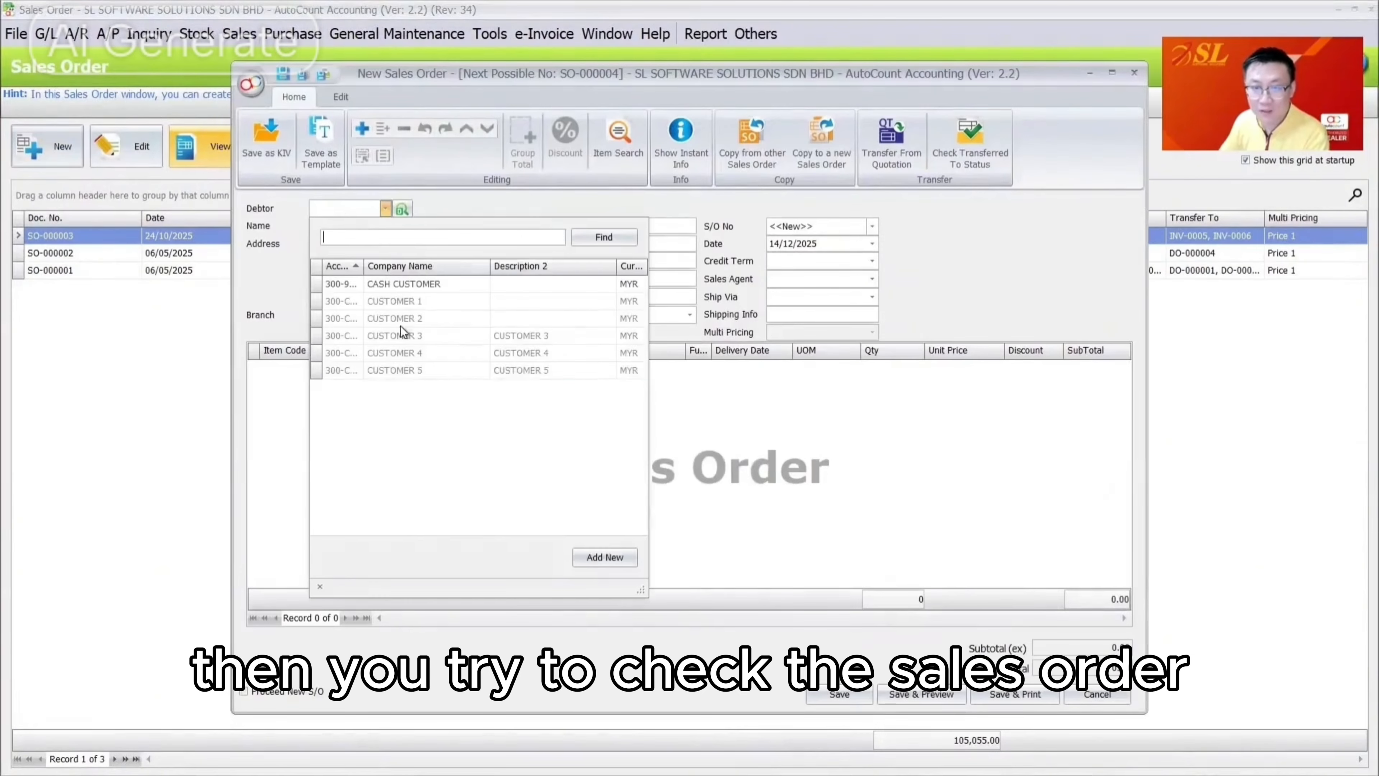
{"action": "left_click", "coordinate": [404, 372]}
Add item PHL-001 to the order with a unit price of 25,000
{"action": "left_click", "coordinate": [483, 413]}
{"action": "left_click", "coordinate": [319, 369]}
{"action": "left_click", "coordinate": [391, 494]}
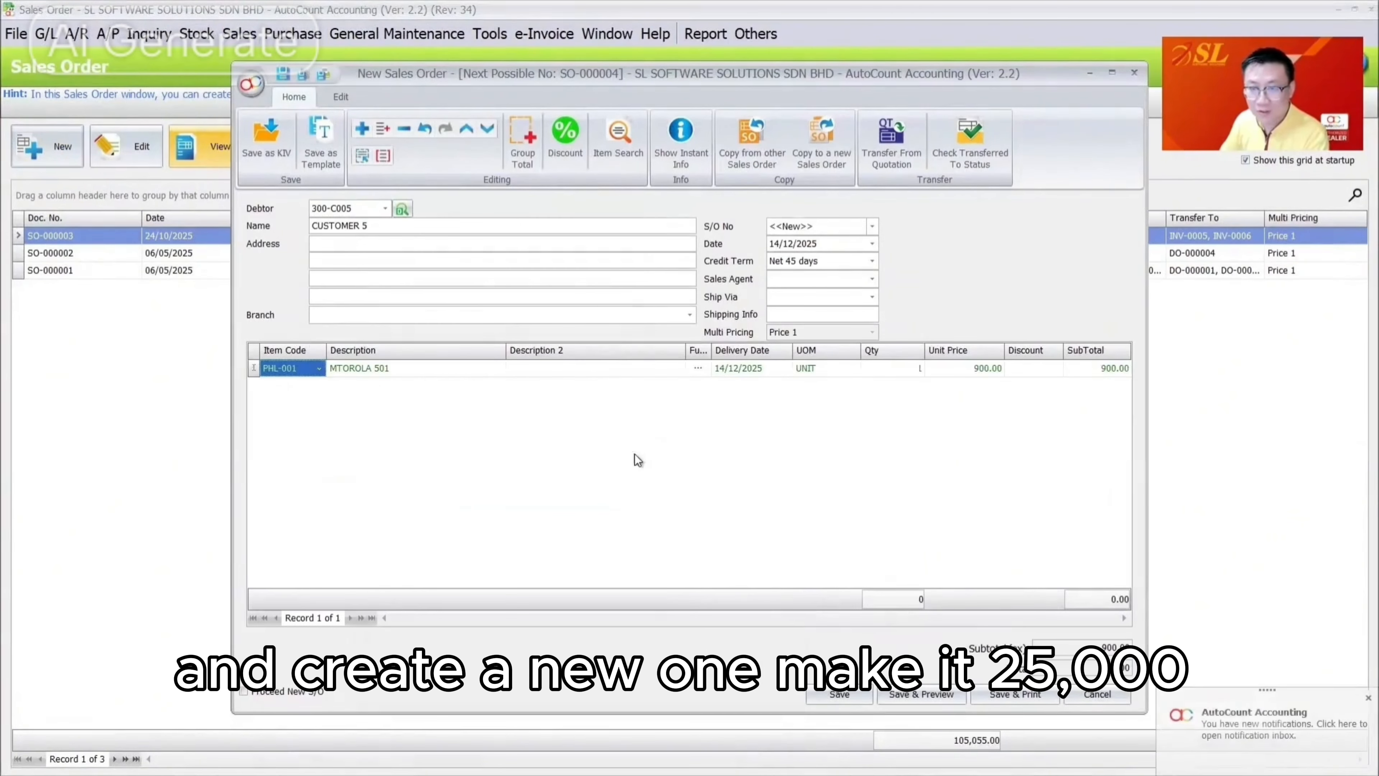
{"action": "left_click", "coordinate": [969, 370]}
{"action": "type", "text": "25,000"}
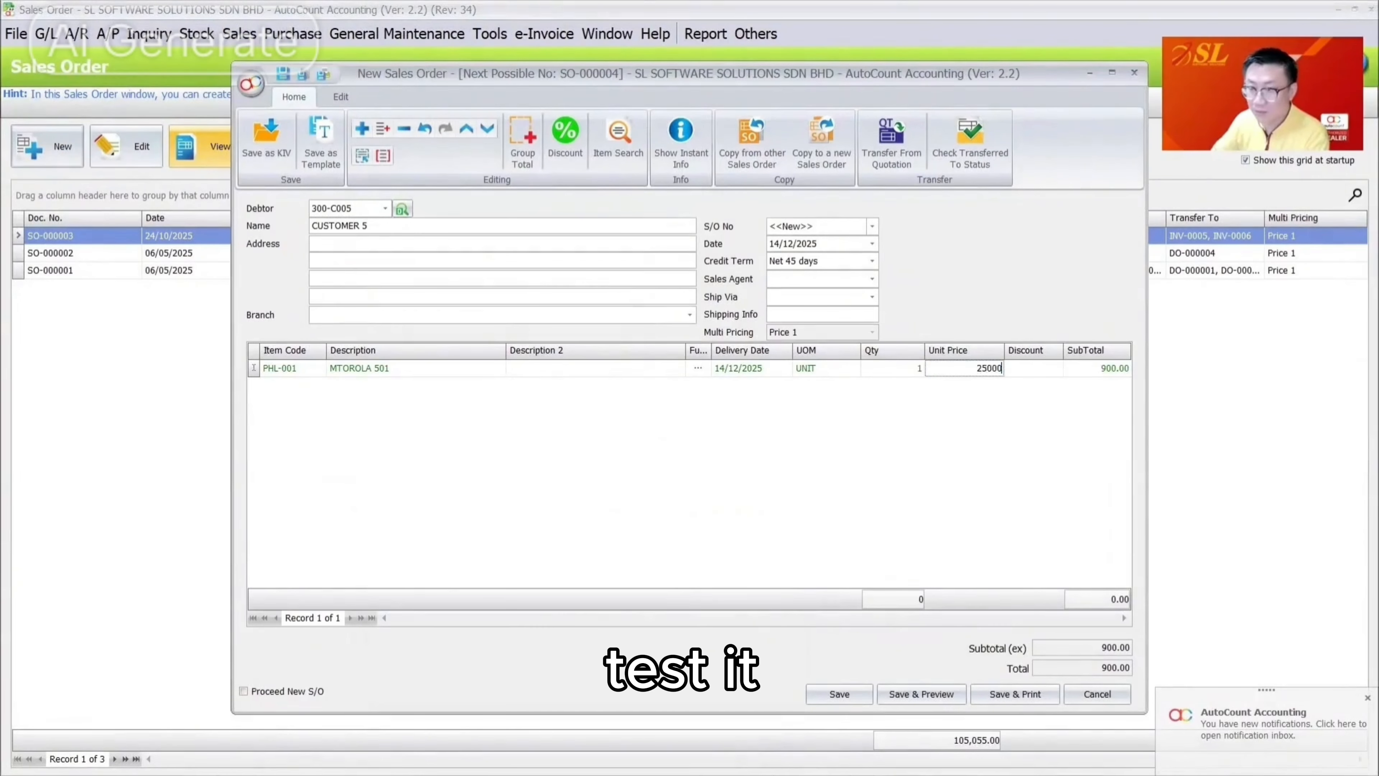
{"action": "key", "text": "Tab"}
Try saving the order, decline the Violate Credit Limit approval, and acknowledge the warning
{"action": "left_click", "coordinate": [839, 694]}
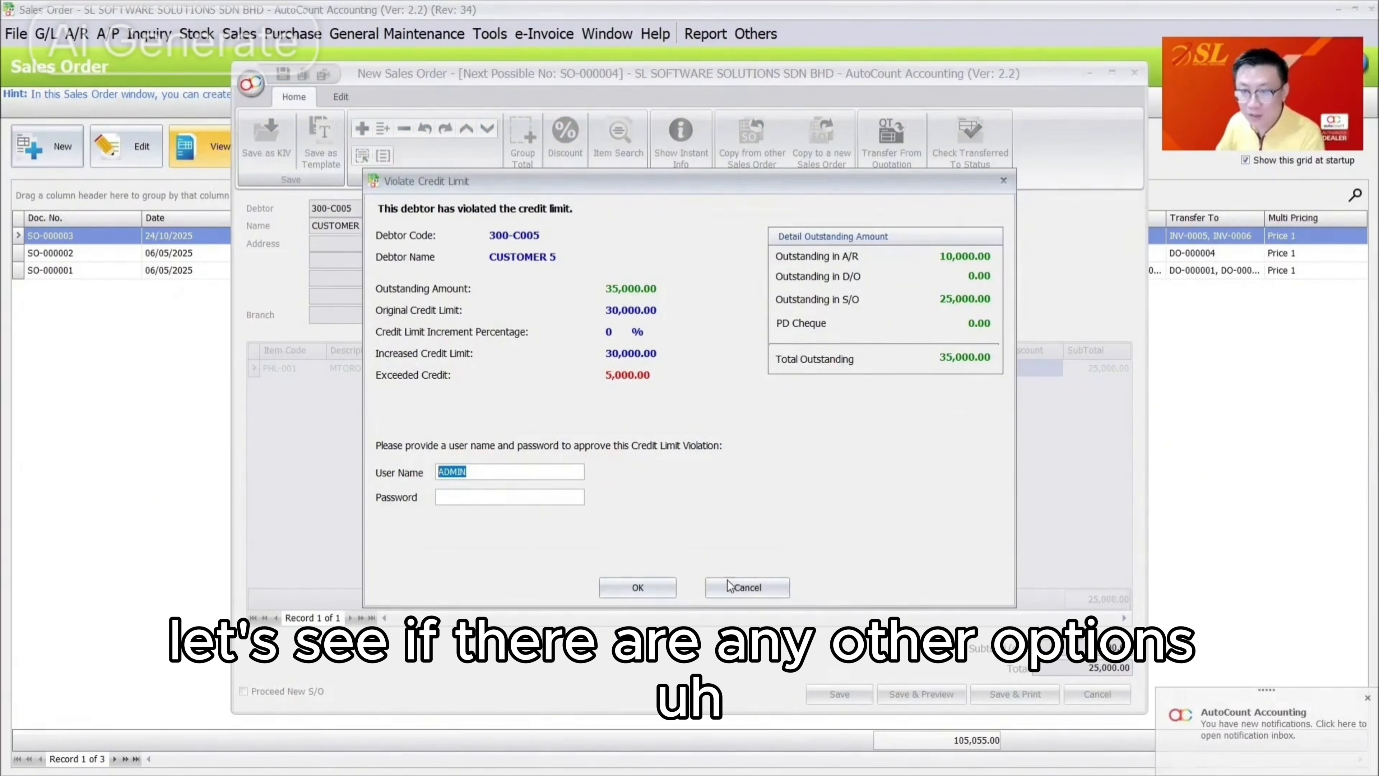
{"action": "left_click", "coordinate": [736, 587]}
{"action": "left_click", "coordinate": [688, 418]}
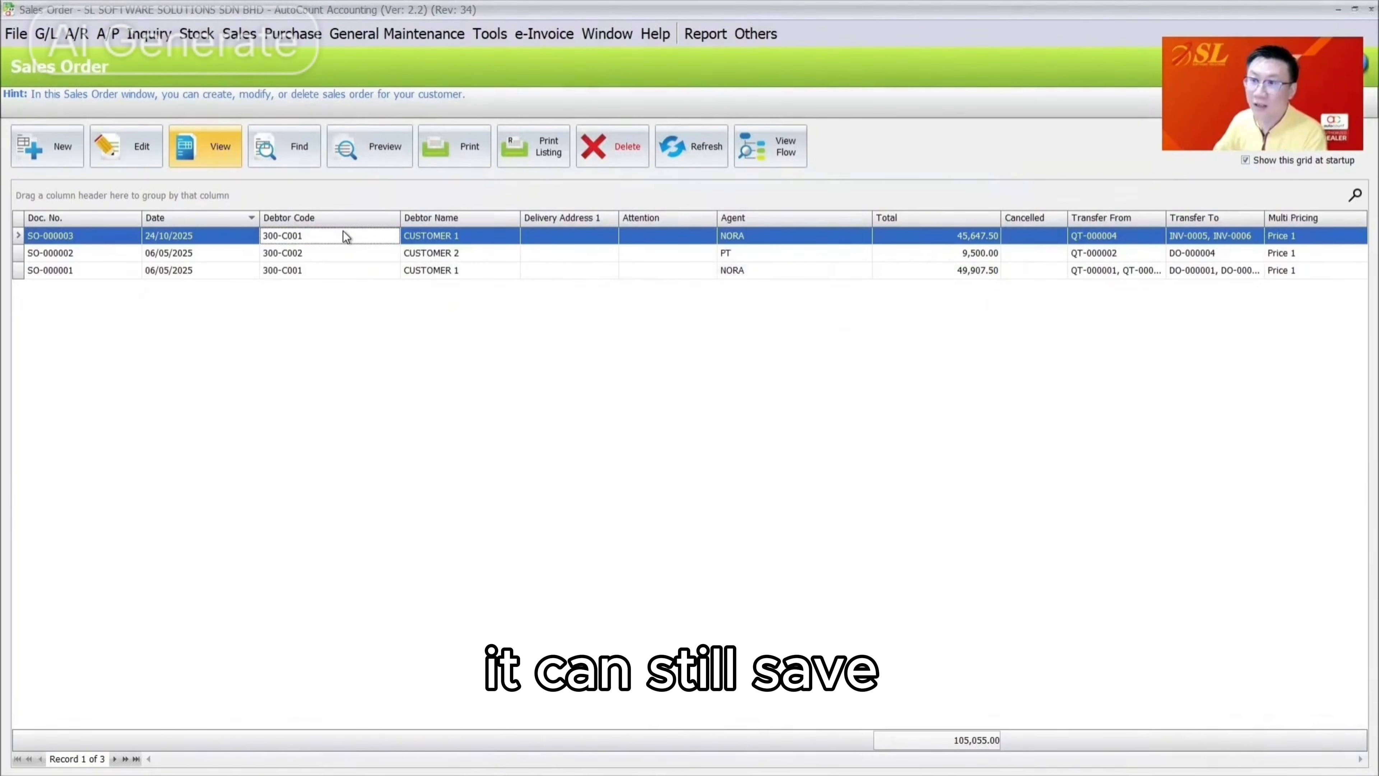
Close the Sales Order window and advance to the 'Other Options - Part 2' slide
{"action": "left_click", "coordinate": [1068, 3]}
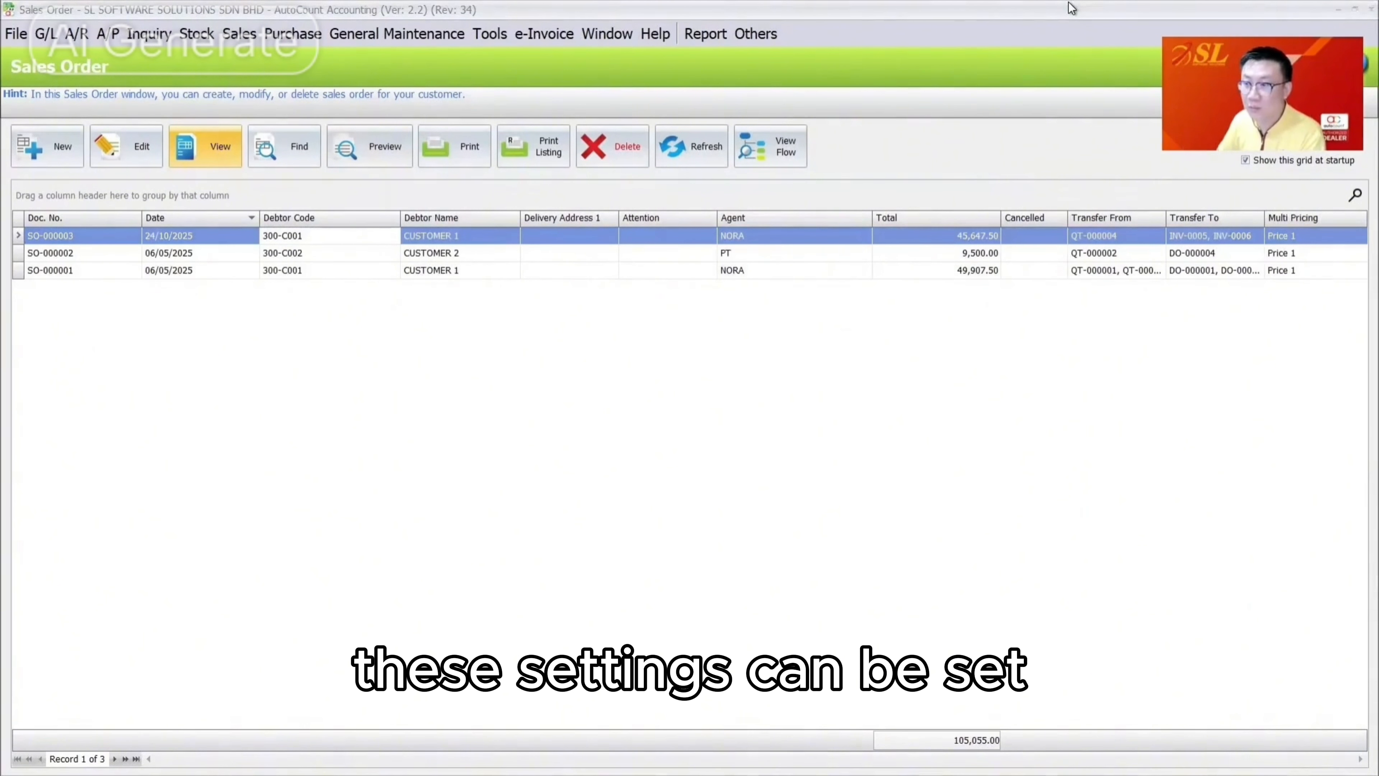
{"action": "left_click", "coordinate": [826, 391]}
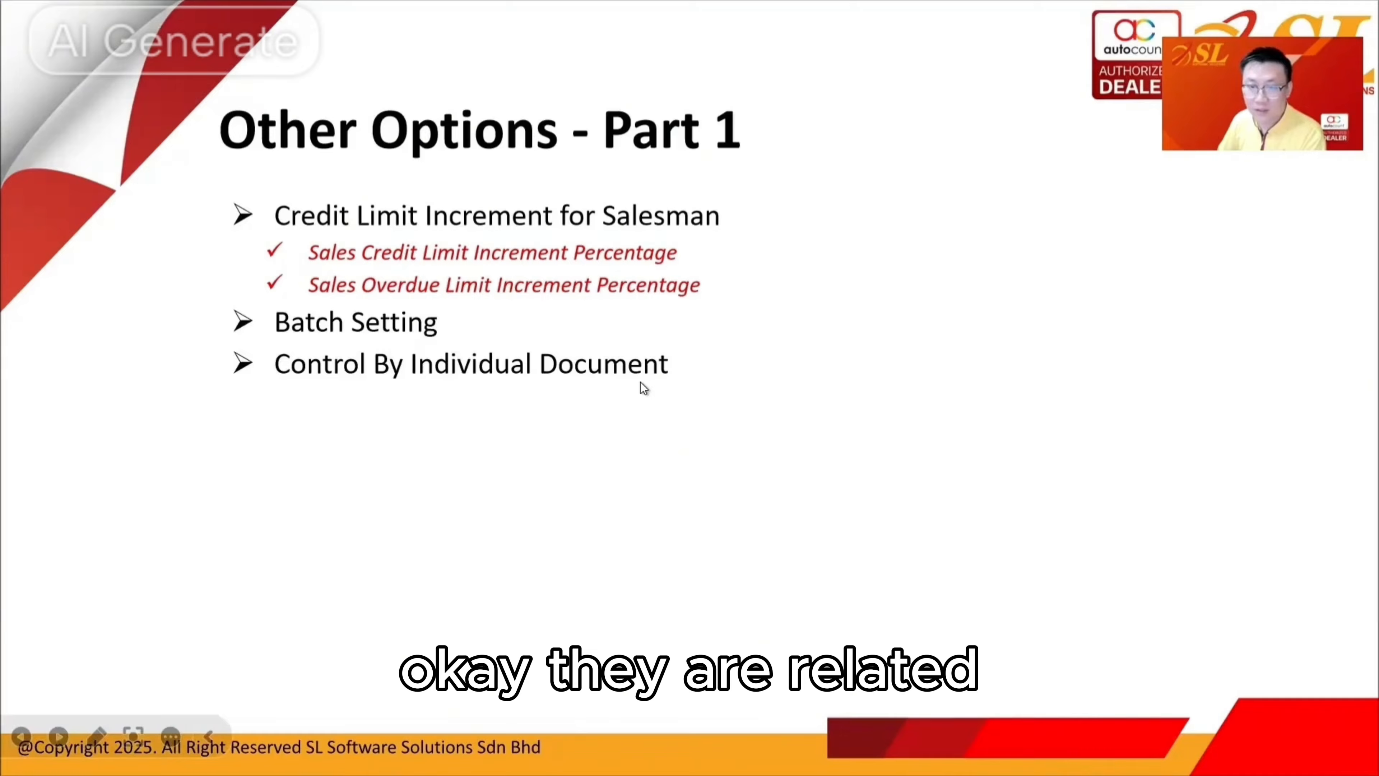
{"action": "key", "text": "Right"}
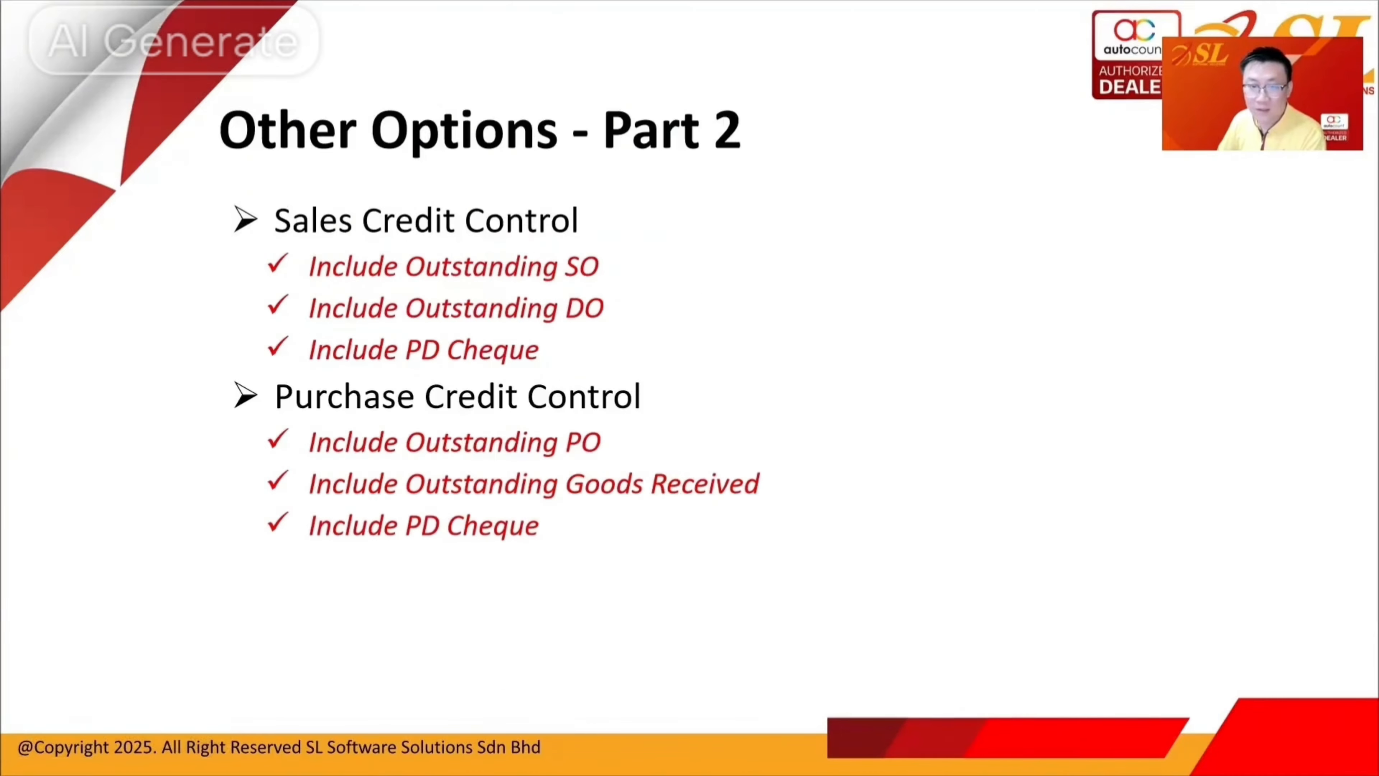
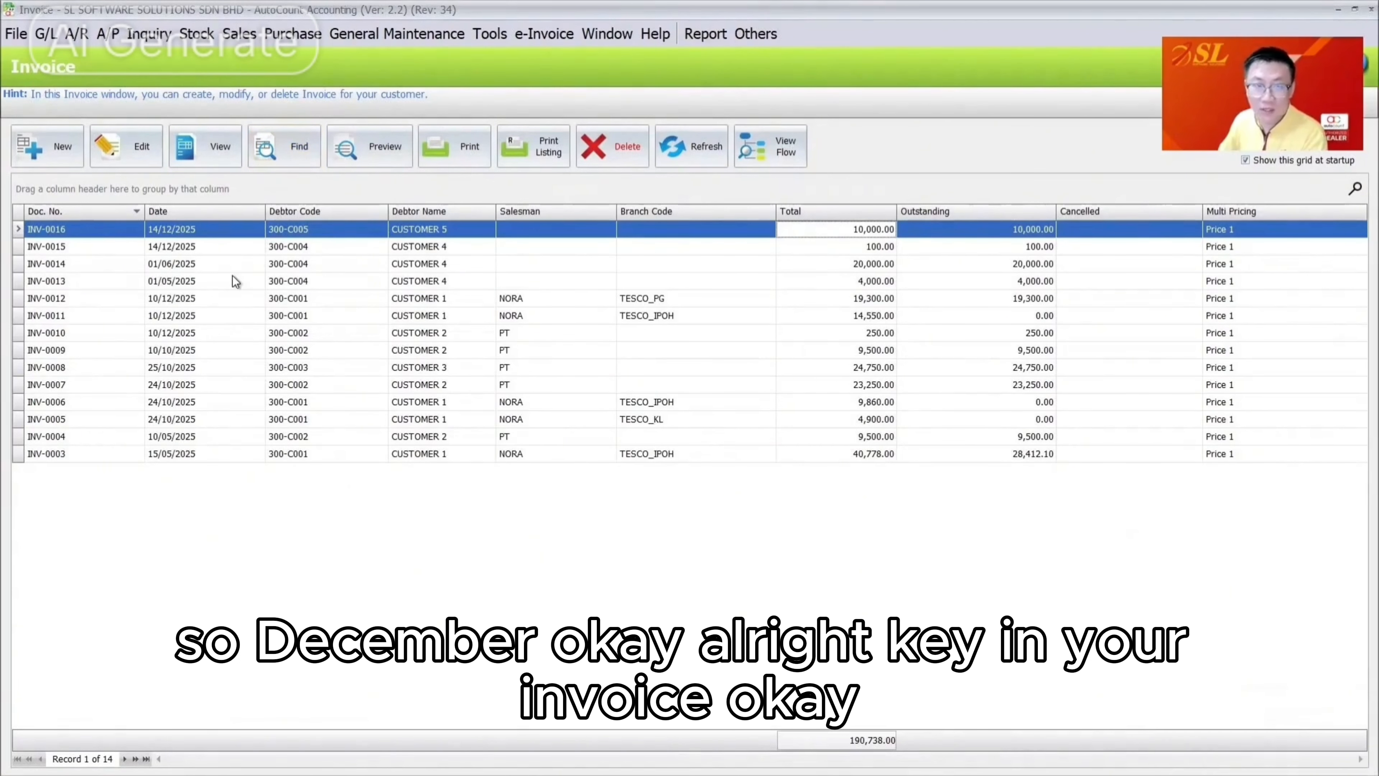
Check that invoice INV-0016 for CUSTOMER 5 shows a 10,000.00 total still outstanding
{"action": "left_click", "coordinate": [440, 231]}
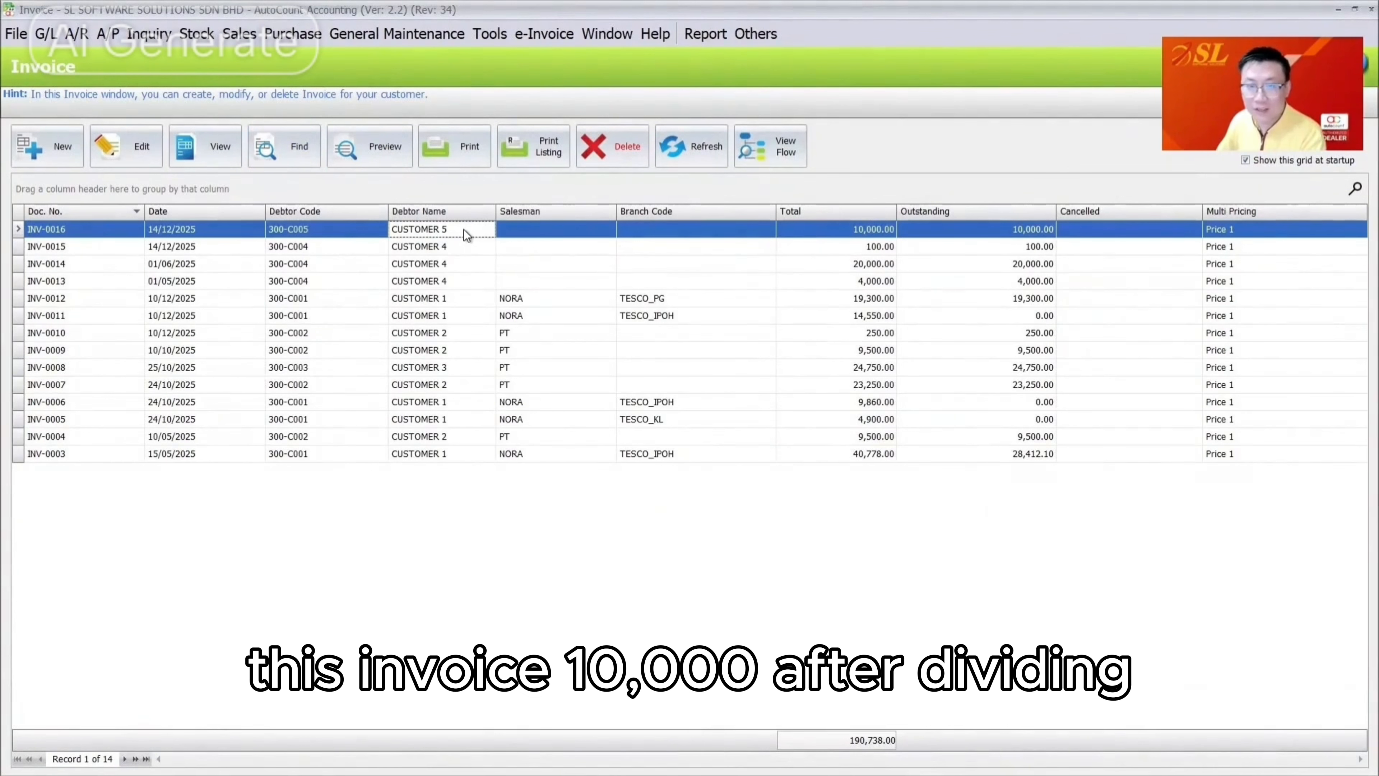
{"action": "left_click", "coordinate": [867, 232]}
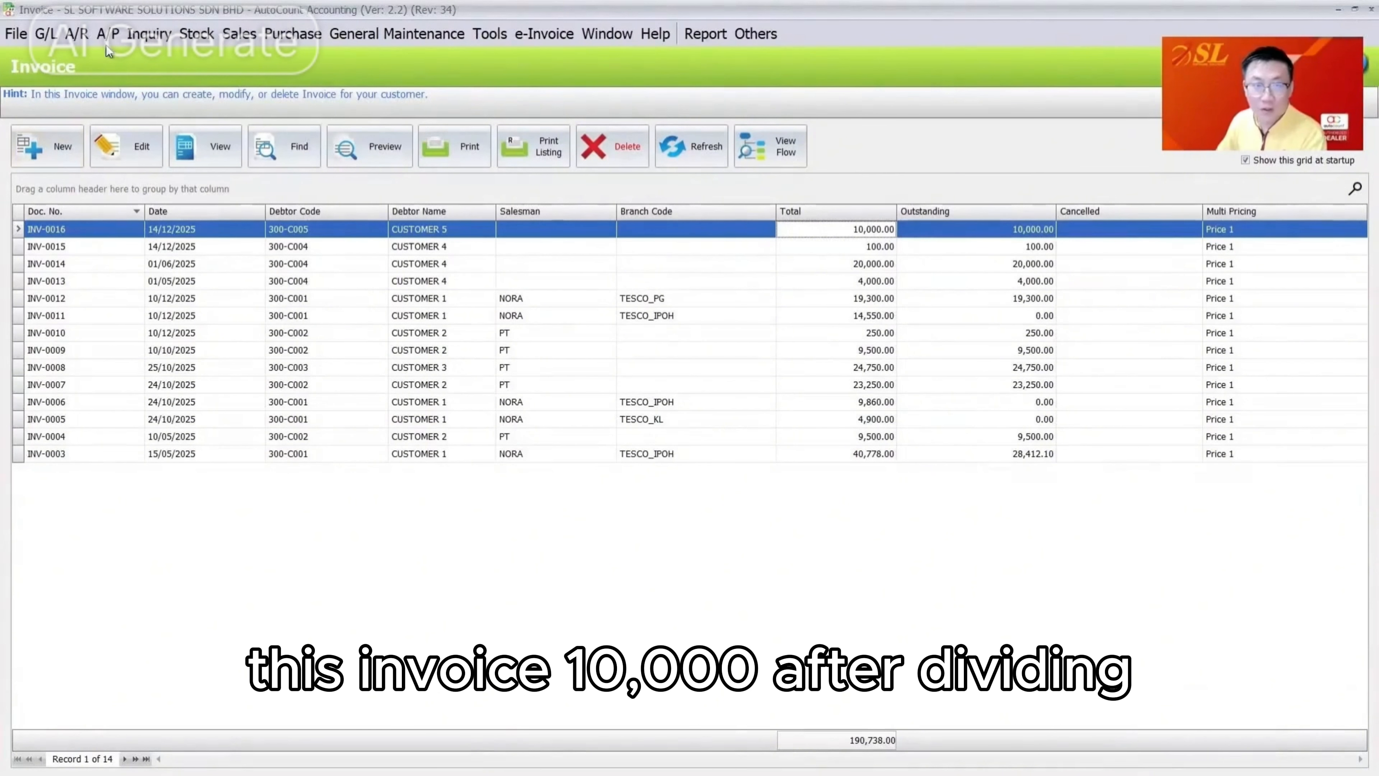
{"action": "left_click", "coordinate": [77, 34]}
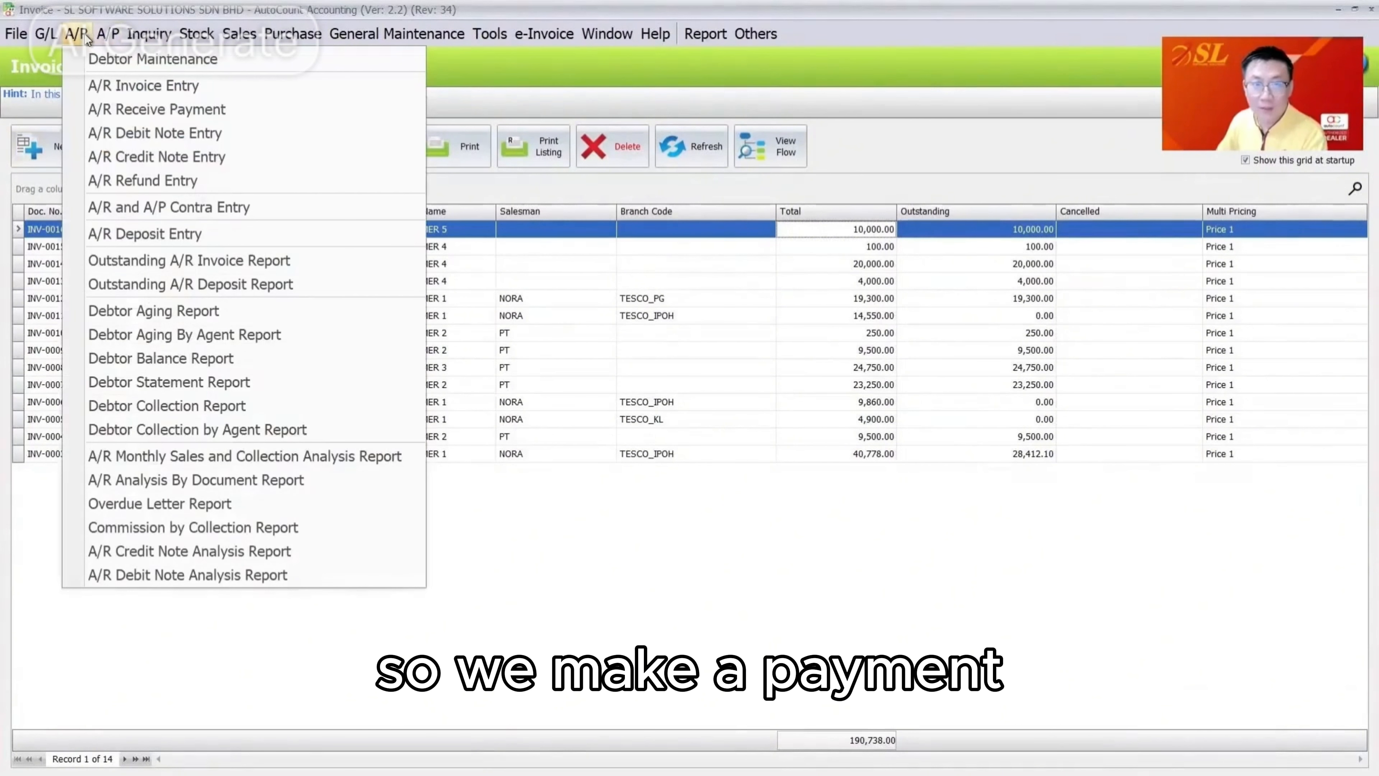
Start a new receive payment dated 01/01/2026 for debtor CUSTOMER 5 (300-C005)
{"action": "left_click", "coordinate": [116, 108]}
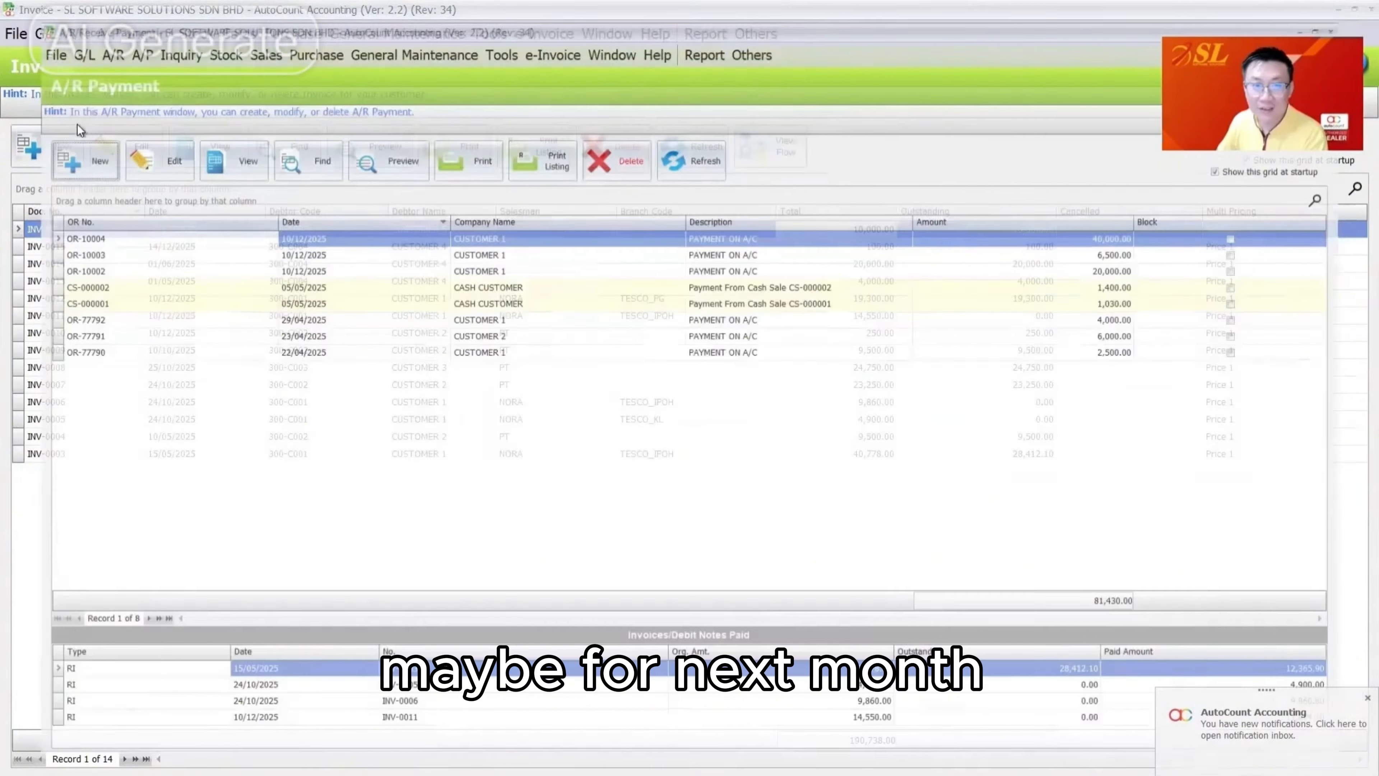
{"action": "left_click", "coordinate": [59, 146]}
{"action": "left_click", "coordinate": [1021, 324]}
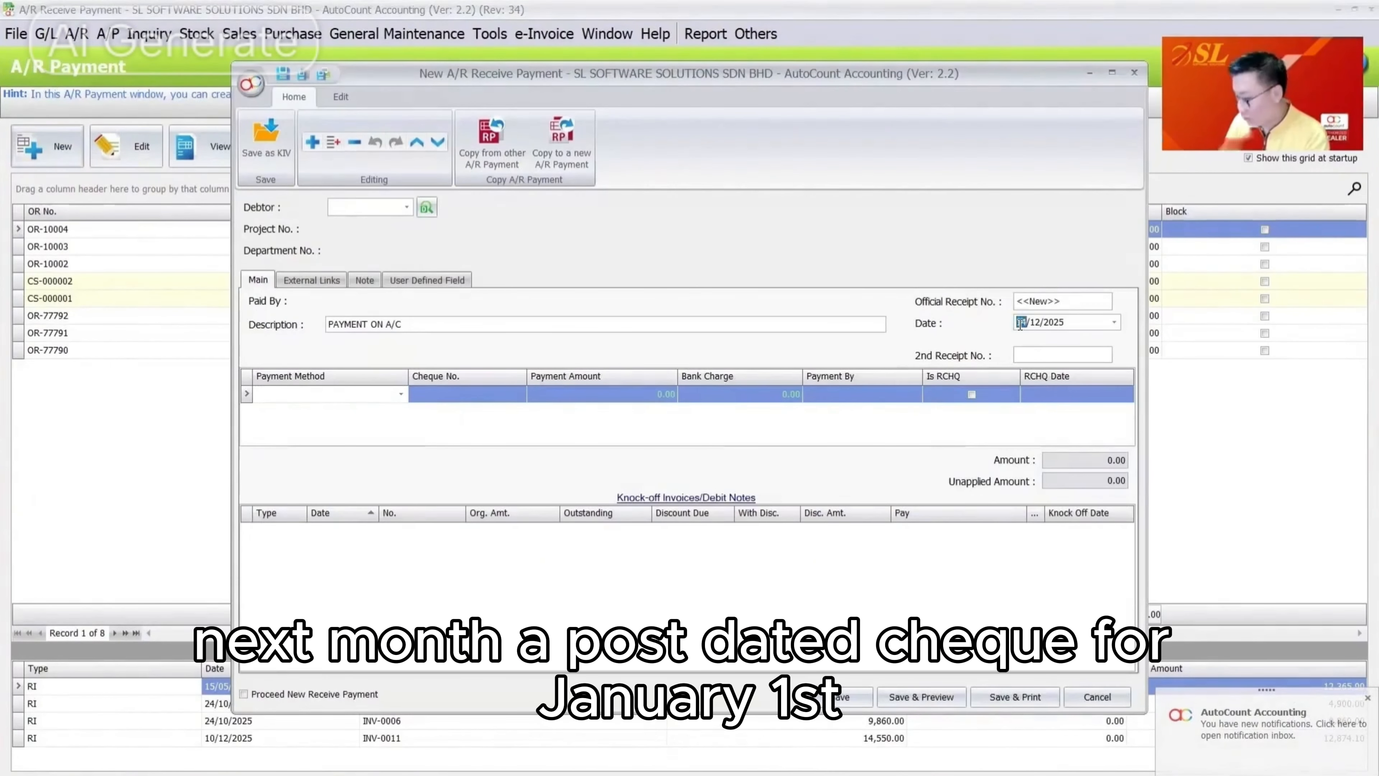
{"action": "type", "text": "01012026"}
{"action": "key", "text": "Tab"}
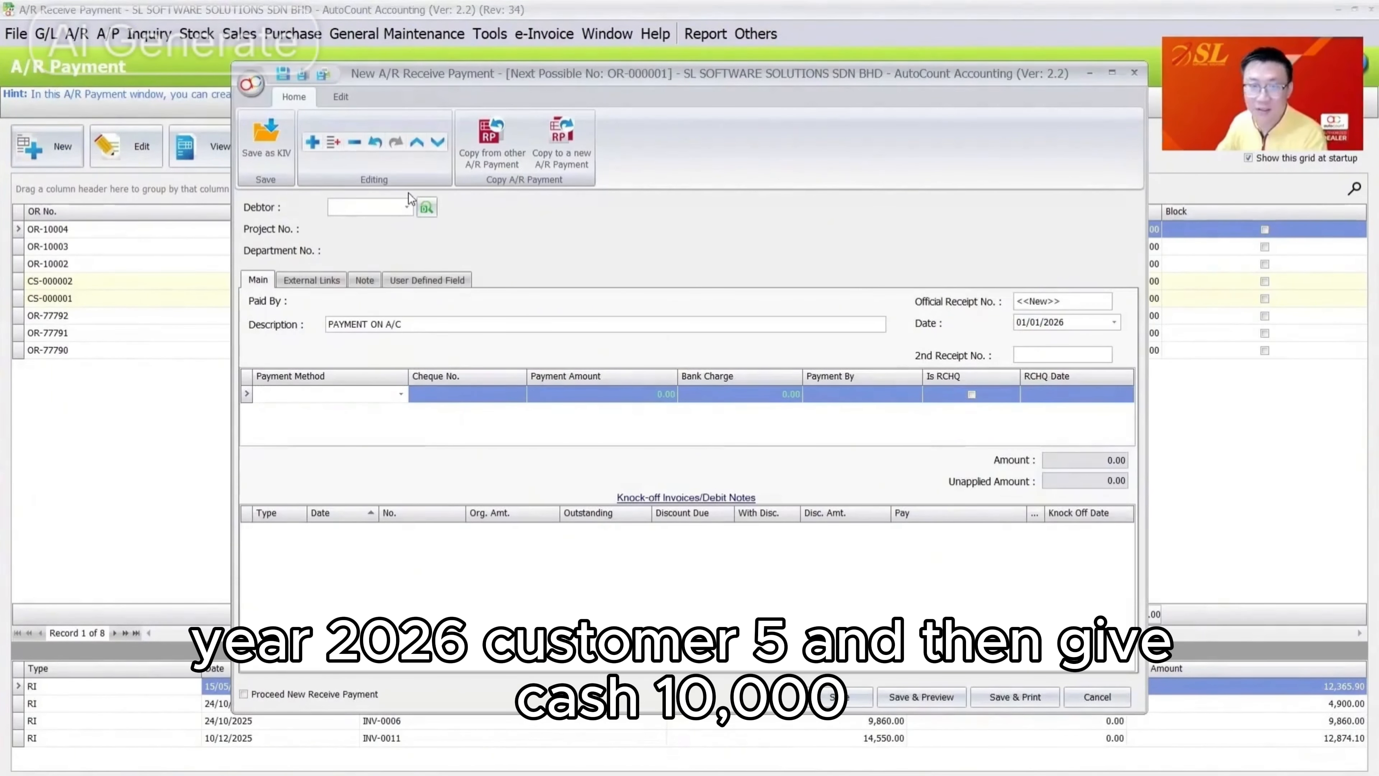
{"action": "left_click", "coordinate": [407, 207]}
{"action": "left_click", "coordinate": [440, 366]}
Pay 10,000 via CIMB-KL against INV-0016 and save without a cheque number
{"action": "left_click", "coordinate": [320, 395]}
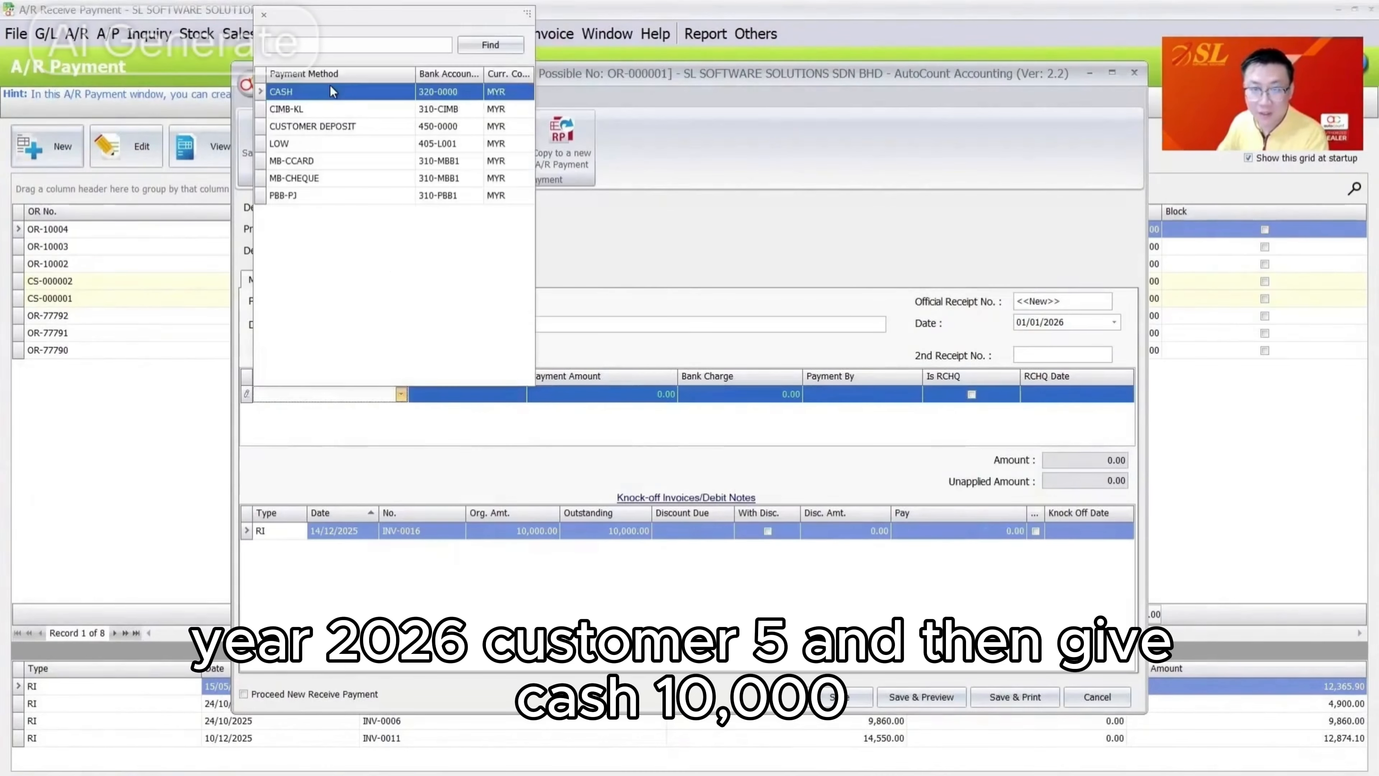
{"action": "left_click", "coordinate": [333, 92]}
{"action": "left_click", "coordinate": [668, 394]}
{"action": "left_click", "coordinate": [374, 398]}
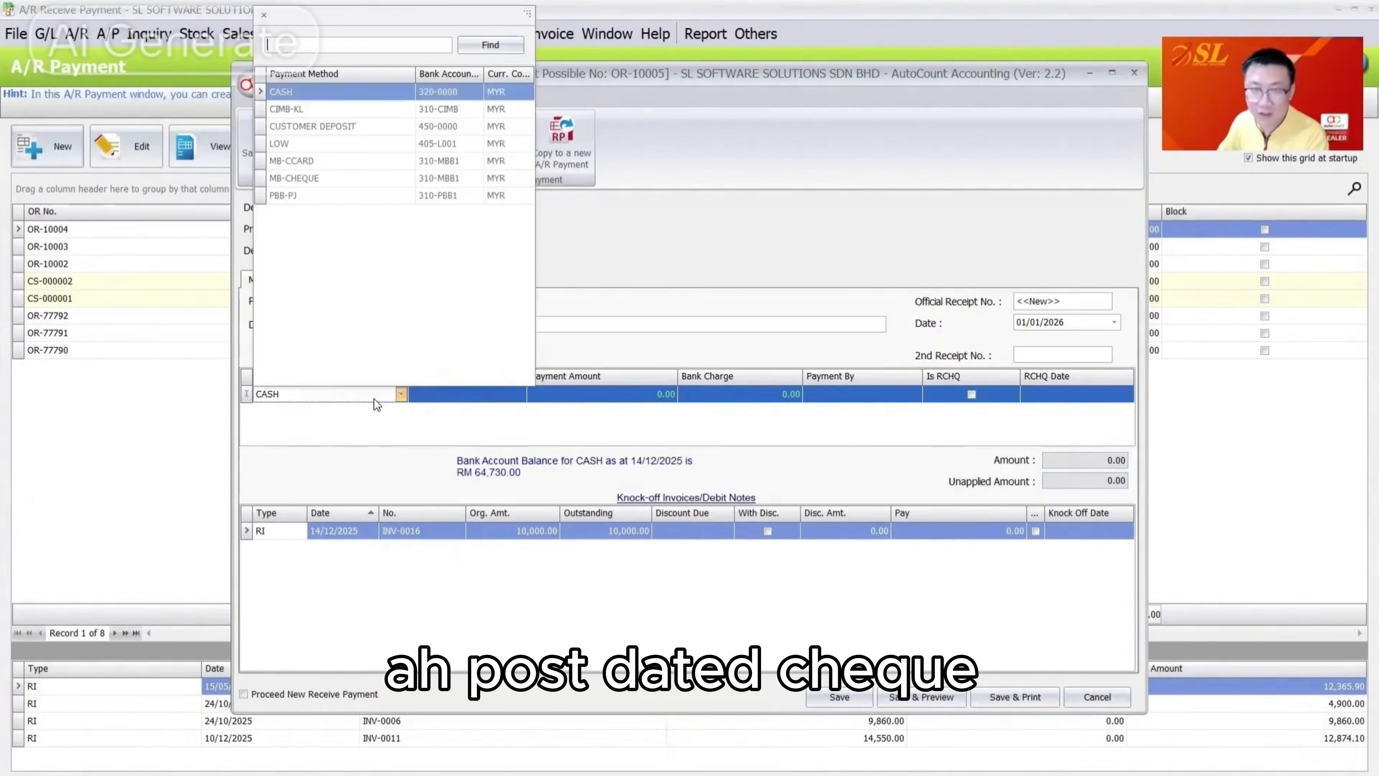
{"action": "left_click", "coordinate": [326, 106]}
{"action": "left_click", "coordinate": [586, 401]}
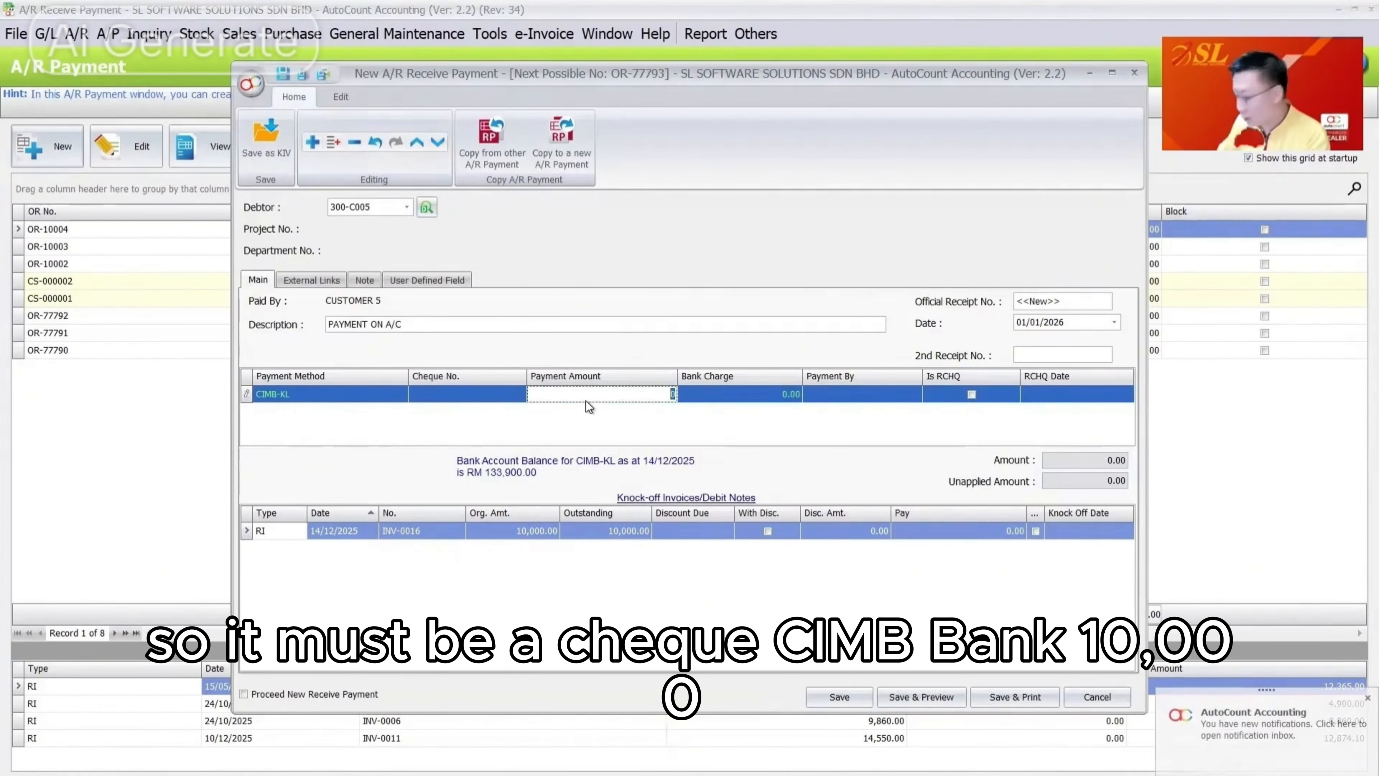
{"action": "type", "text": "10000"}
{"action": "key", "text": "Tab"}
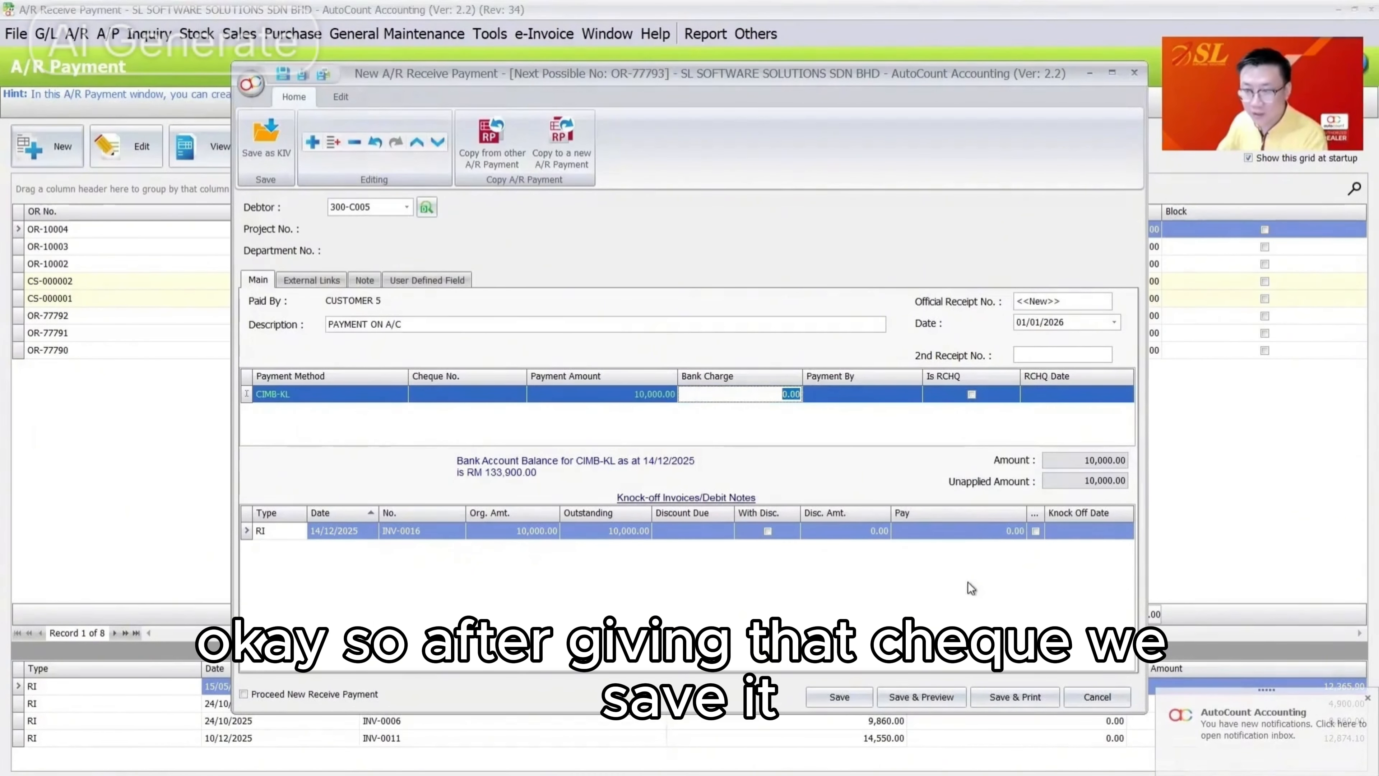
{"action": "left_click", "coordinate": [1035, 531]}
{"action": "left_click", "coordinate": [839, 696]}
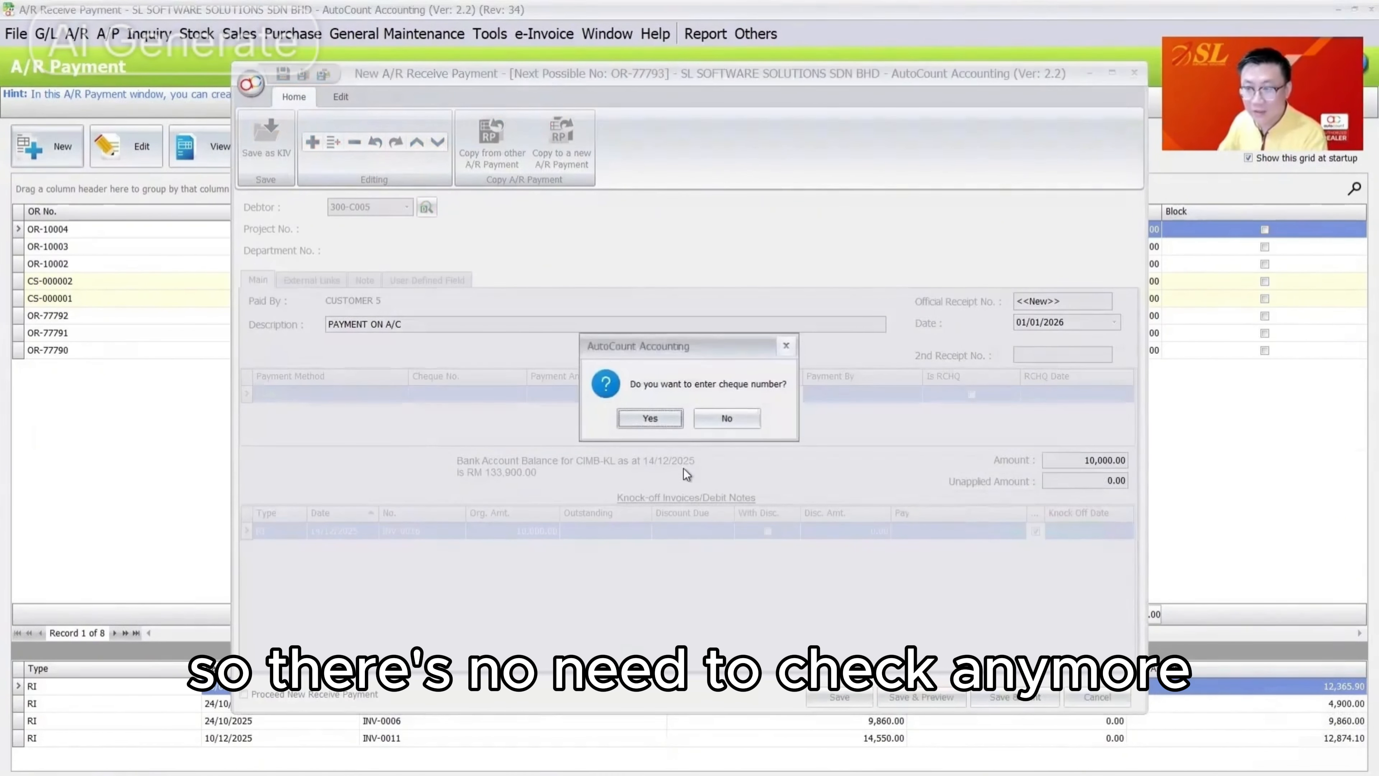
{"action": "left_click", "coordinate": [730, 420]}
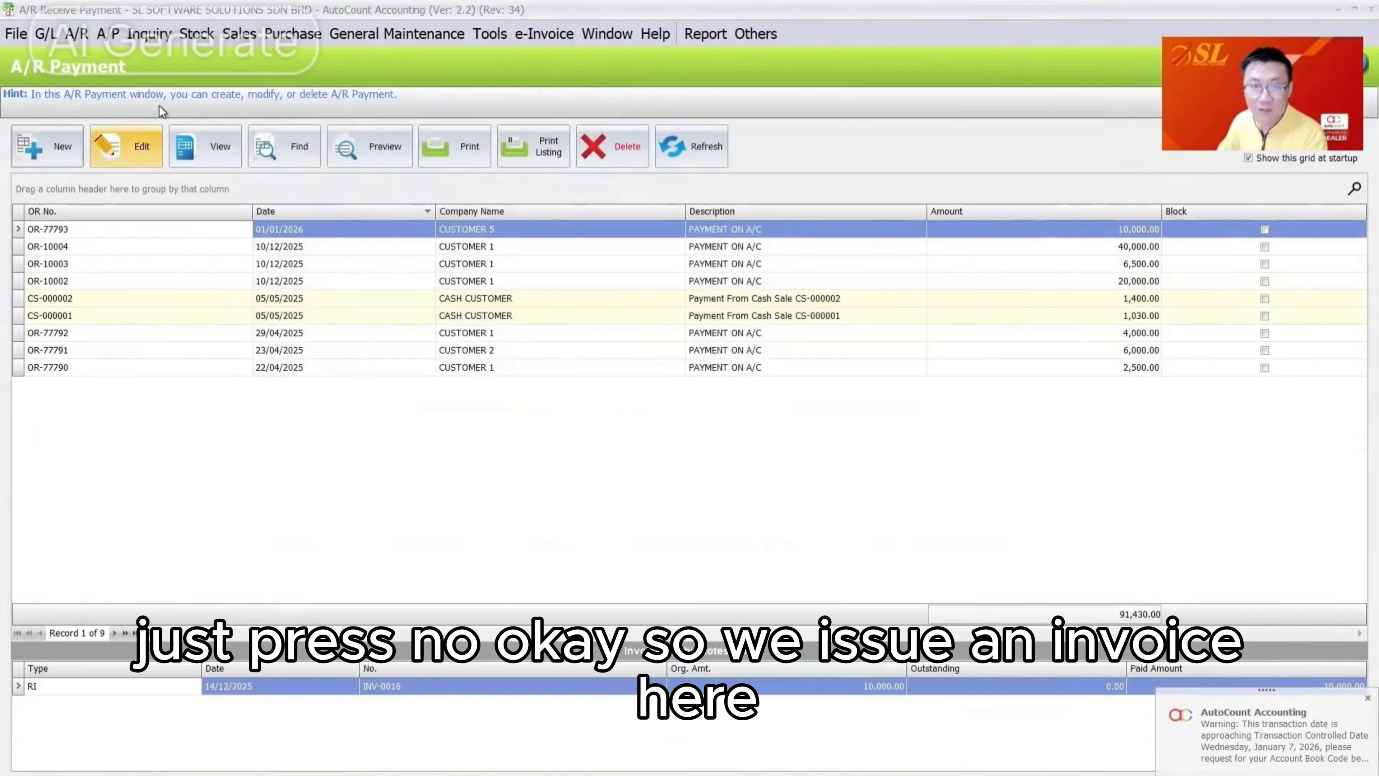
Copy INV-0016 into a new invoice and set its unit price to 25,000
{"action": "left_click", "coordinate": [239, 33]}
{"action": "left_click", "coordinate": [282, 126]}
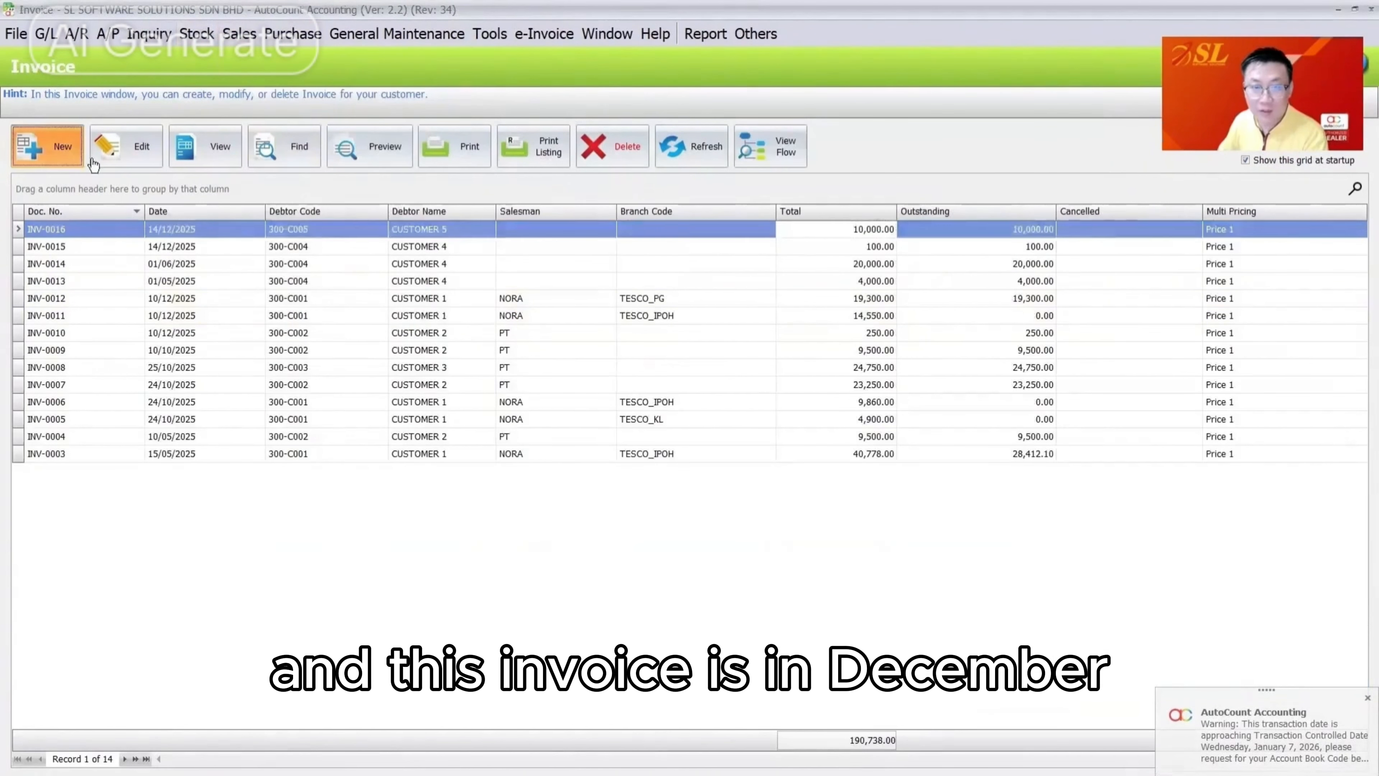
{"action": "left_click", "coordinate": [81, 157]}
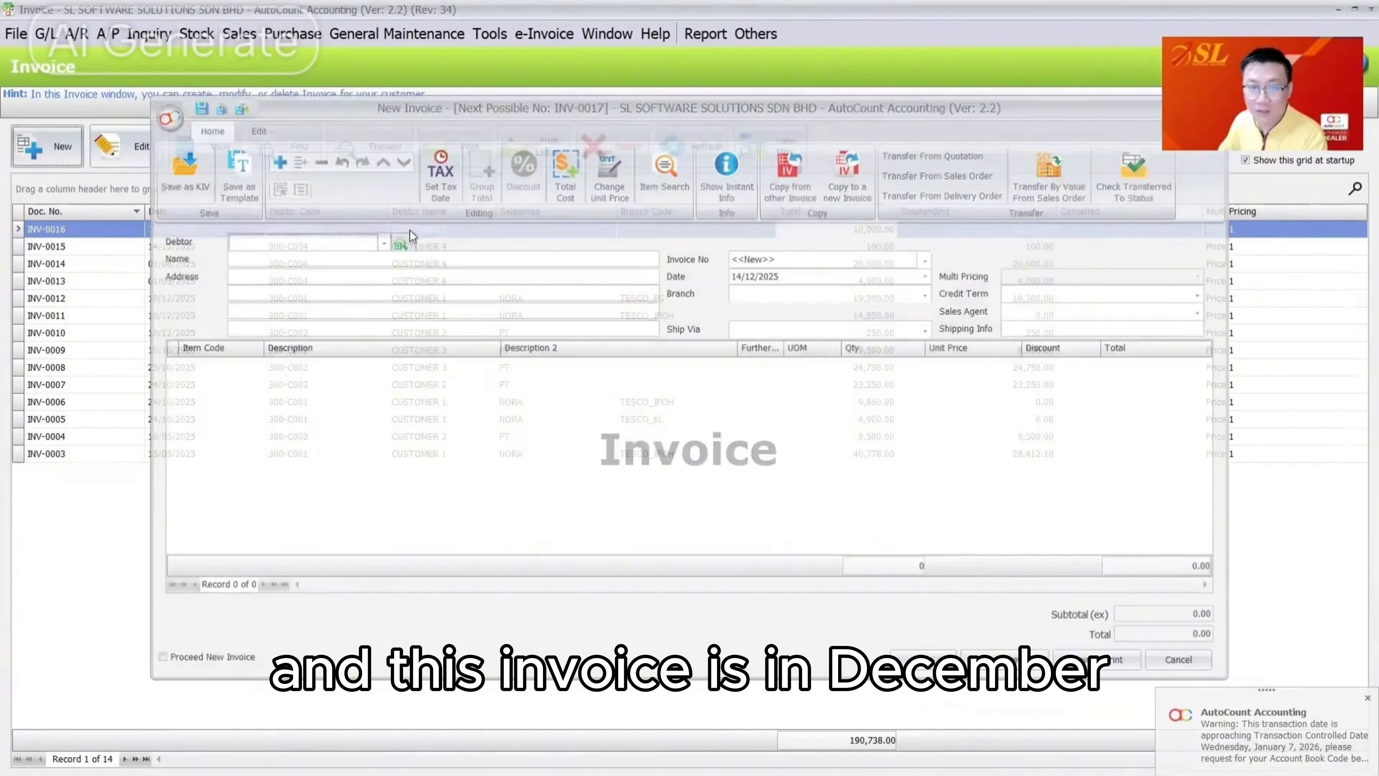
{"action": "right_click", "coordinate": [409, 230]}
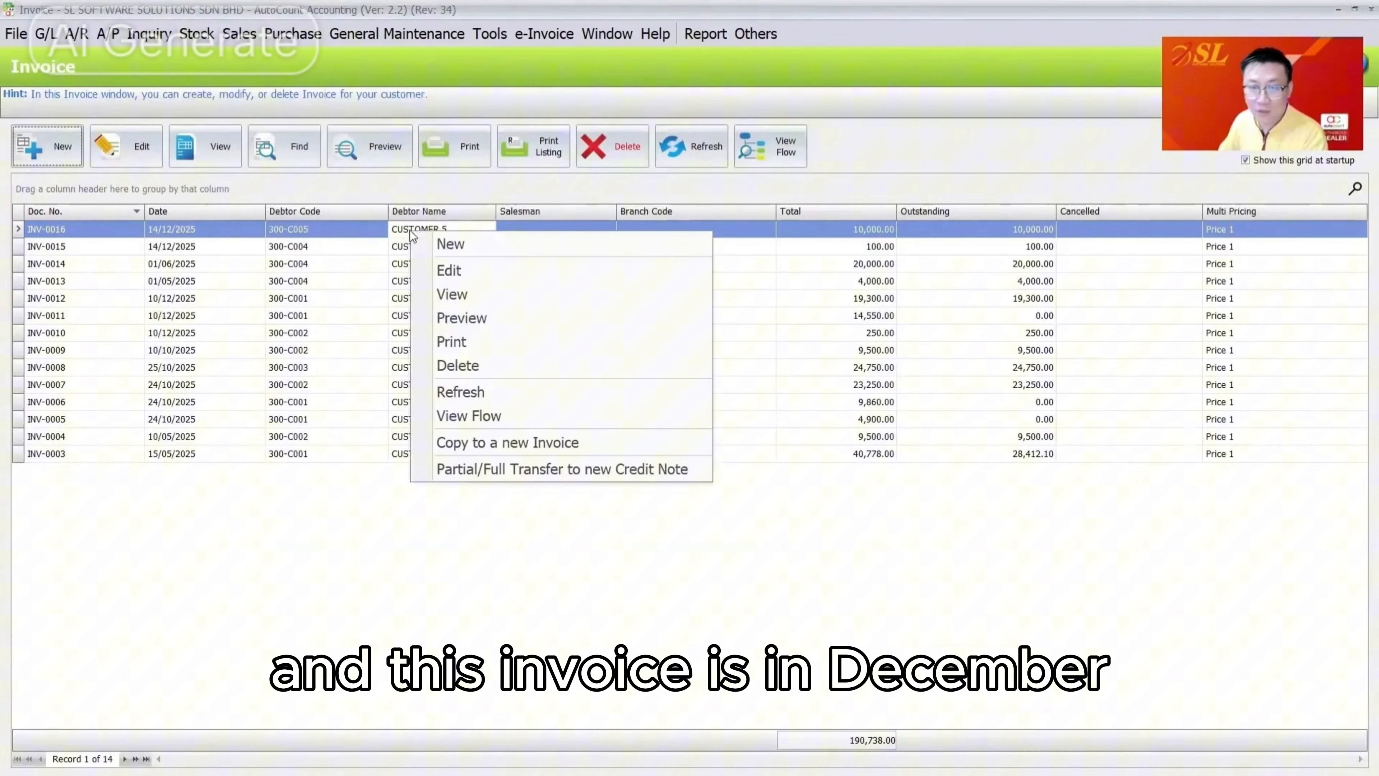
{"action": "left_click", "coordinate": [504, 443]}
{"action": "left_click", "coordinate": [977, 365]}
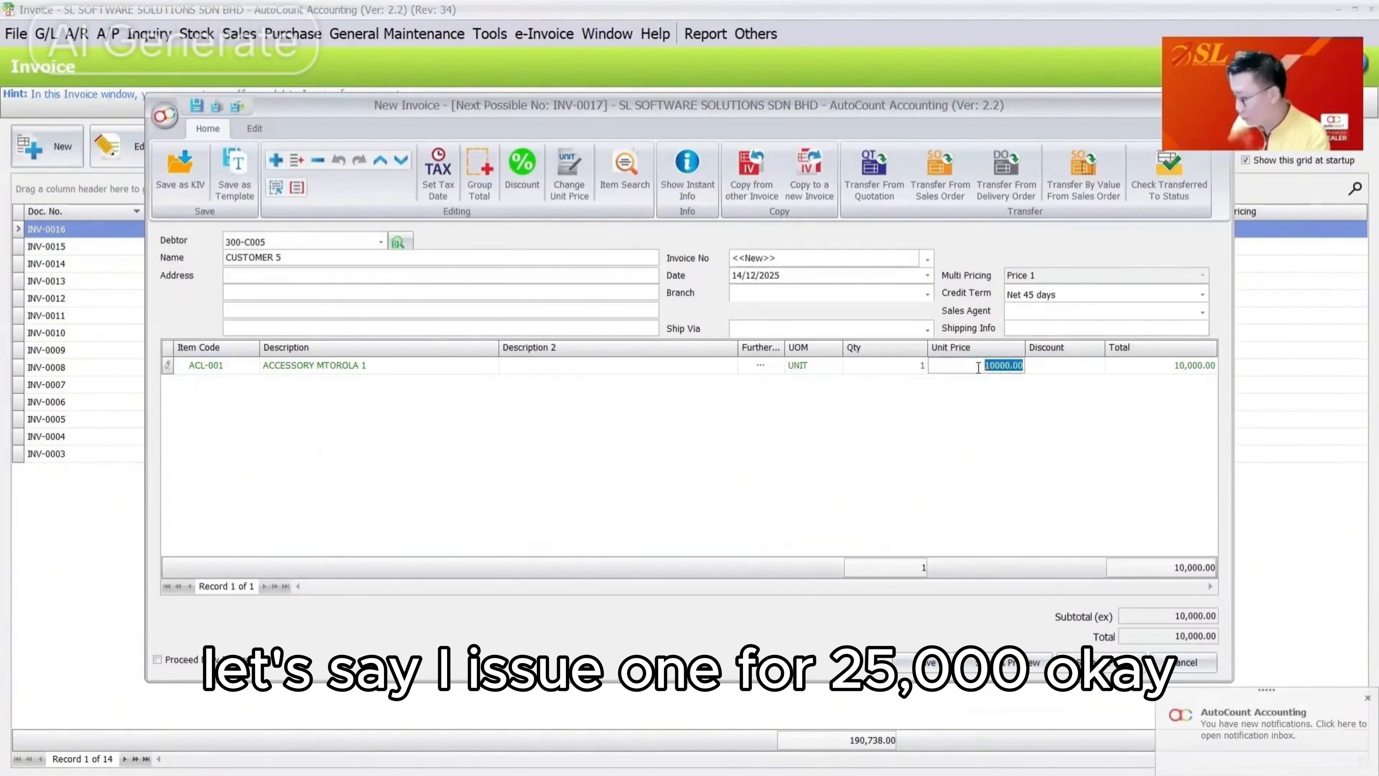
{"action": "type", "text": "25000"}
{"action": "key", "text": "Tab"}
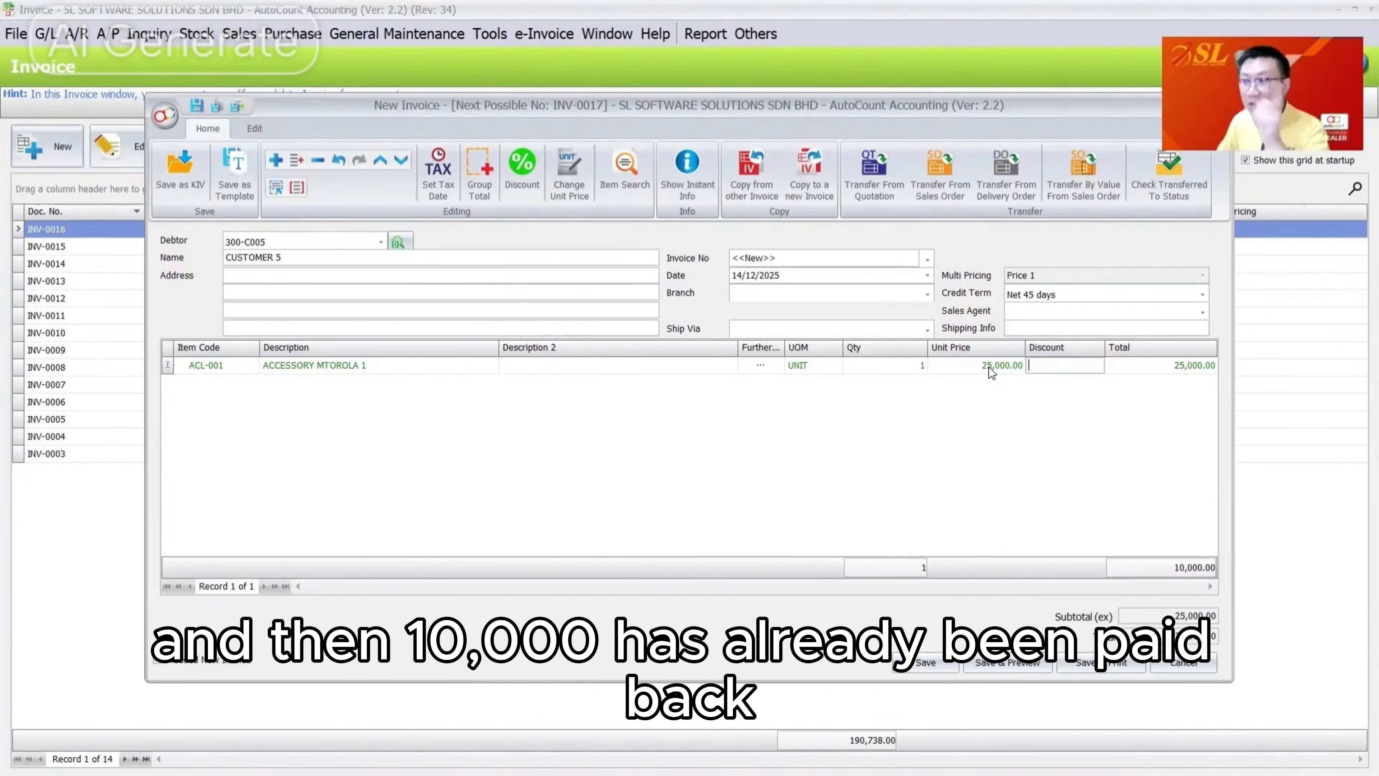
Try saving the invoice, decline the credit limit approval, and acknowledge the refusal
{"action": "left_click", "coordinate": [925, 663]}
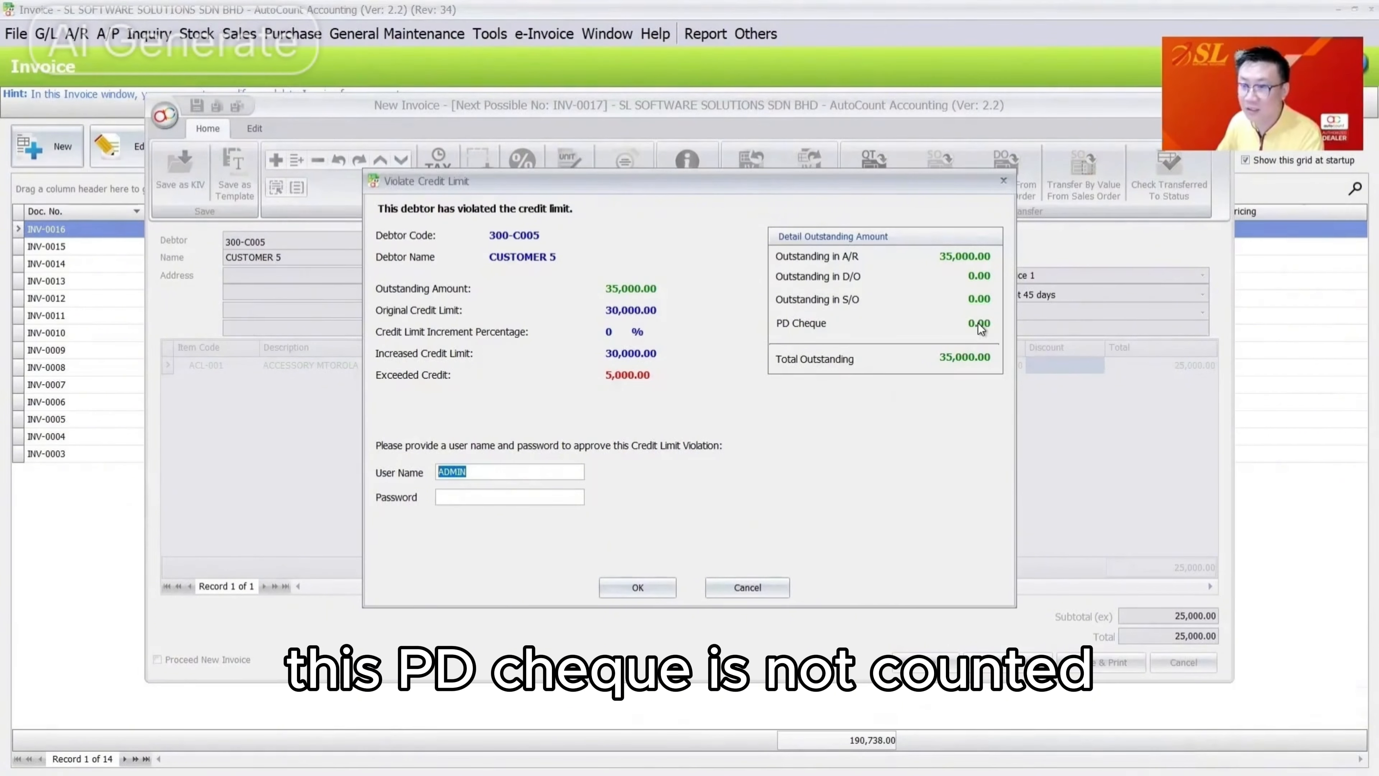
{"action": "left_click", "coordinate": [747, 587]}
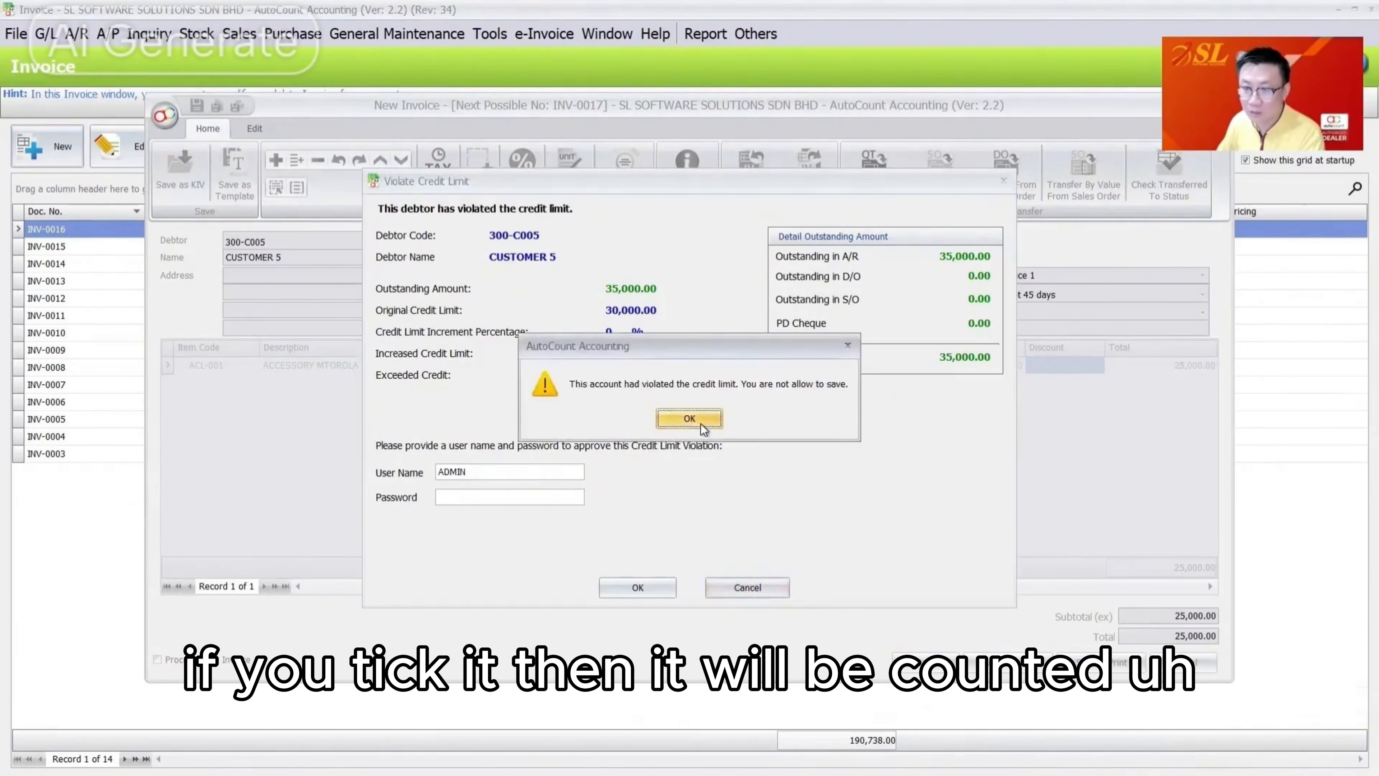
{"action": "left_click", "coordinate": [700, 424]}
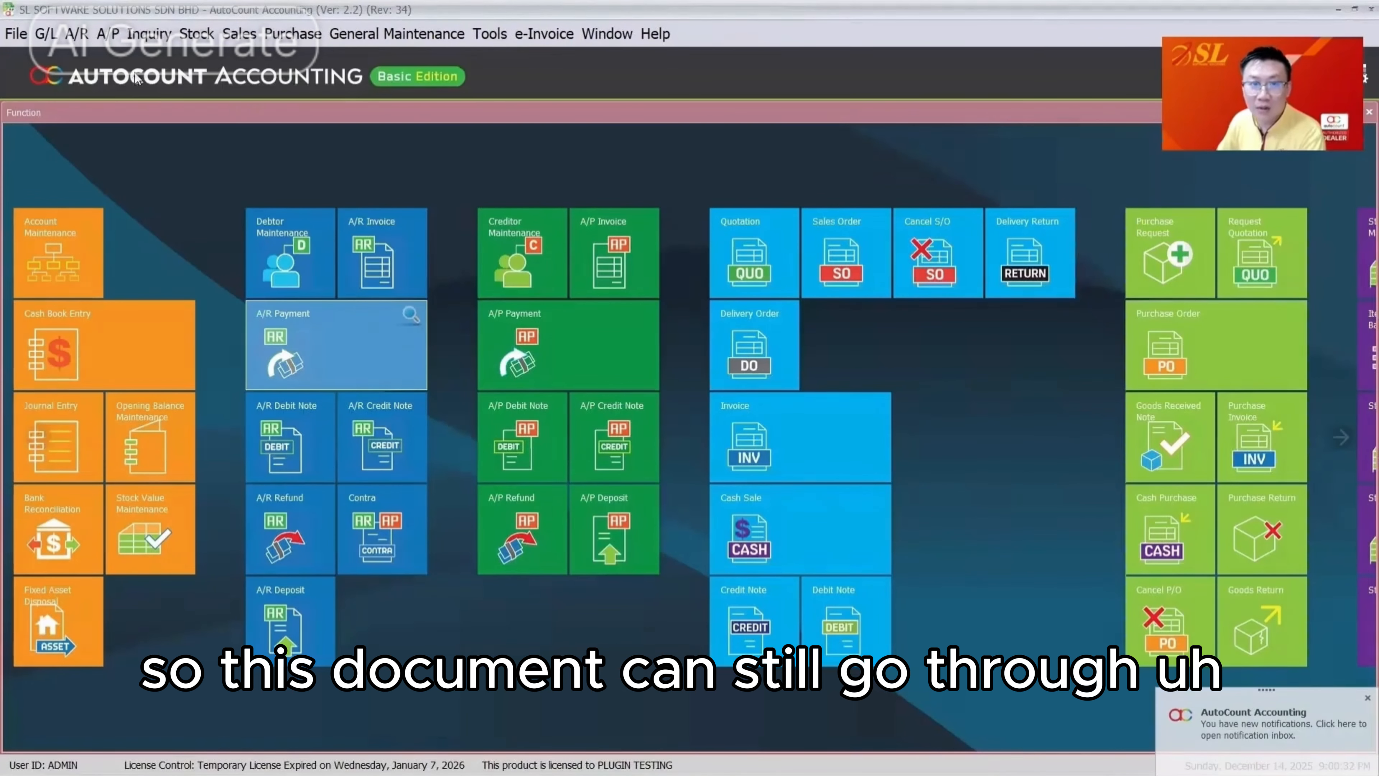
Give CUSTOMER 5 a 30,000 credit limit and 10,000 overdue limit, then save the debtor
{"action": "left_click", "coordinate": [239, 34]}
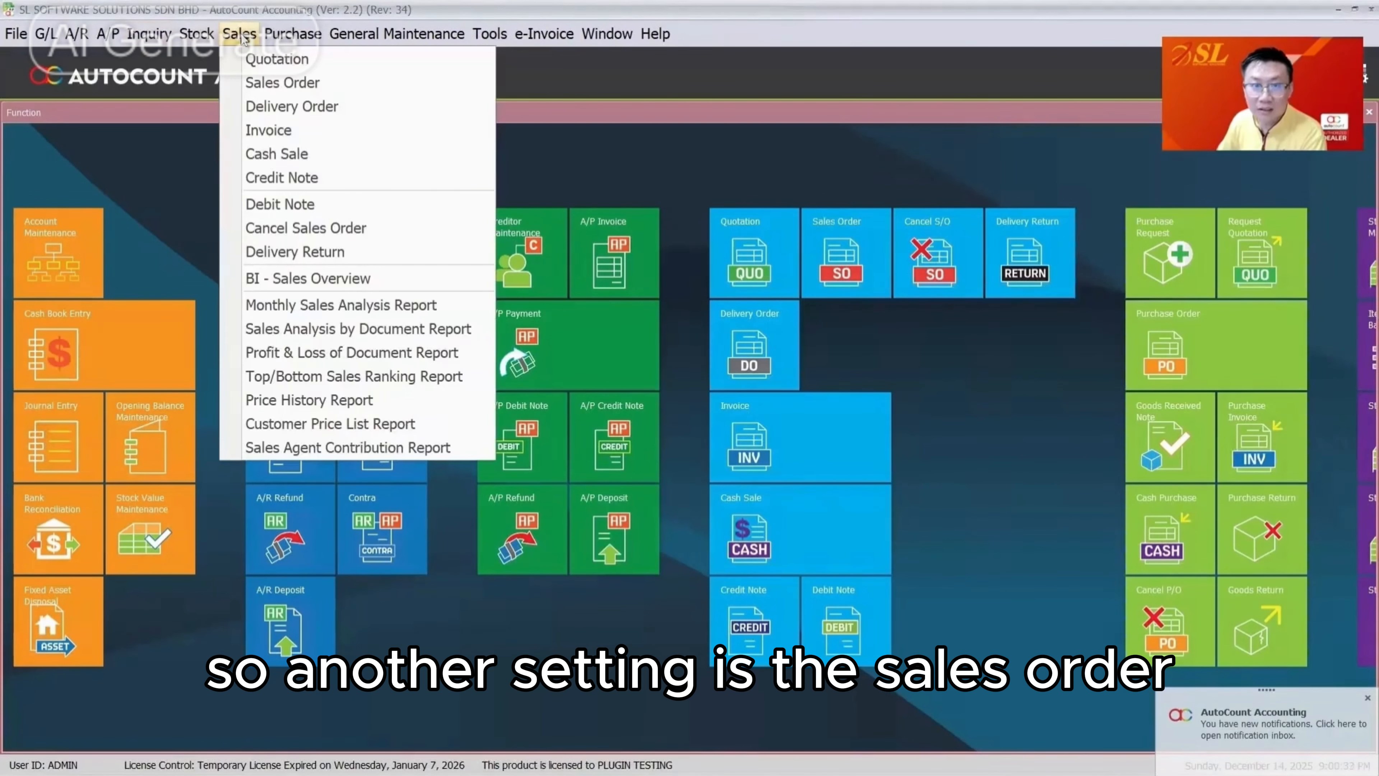
{"action": "left_click", "coordinate": [273, 86]}
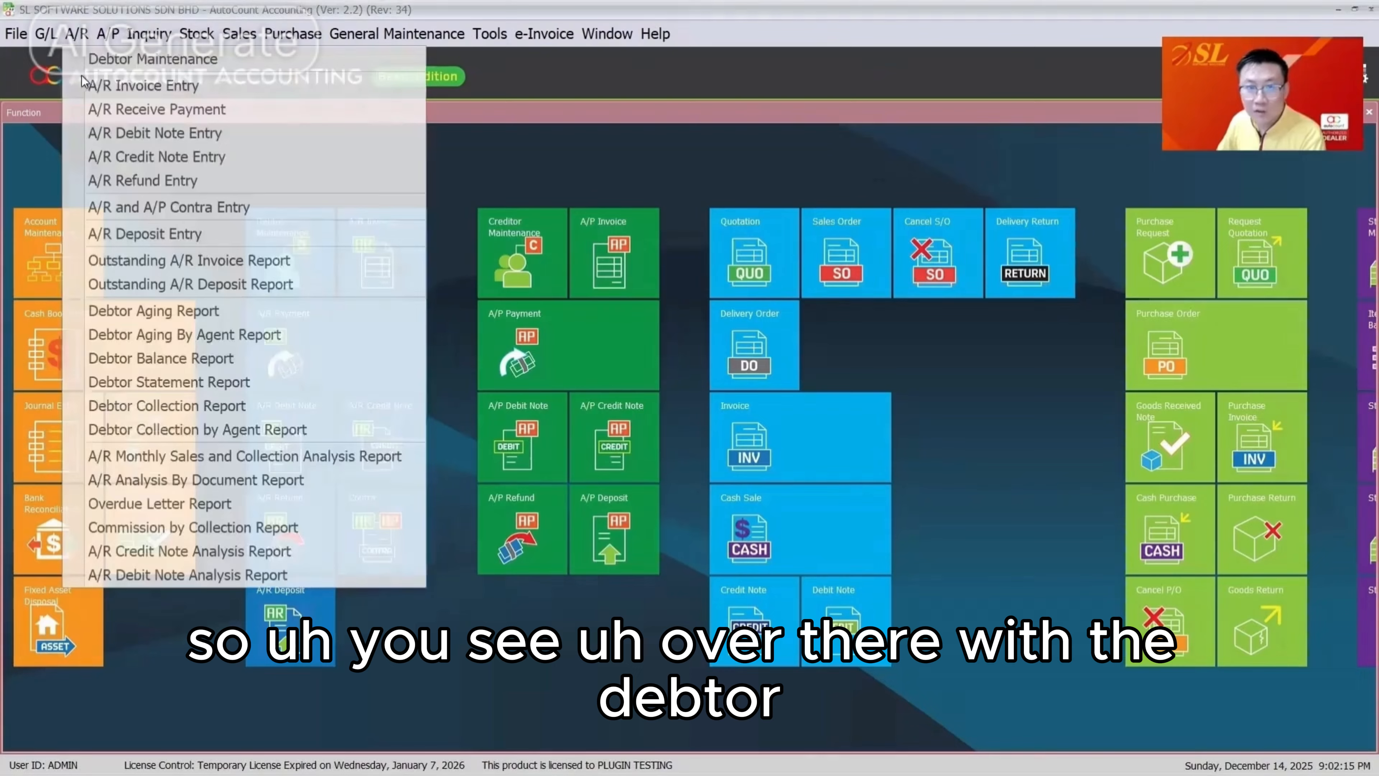
{"action": "left_click", "coordinate": [109, 59]}
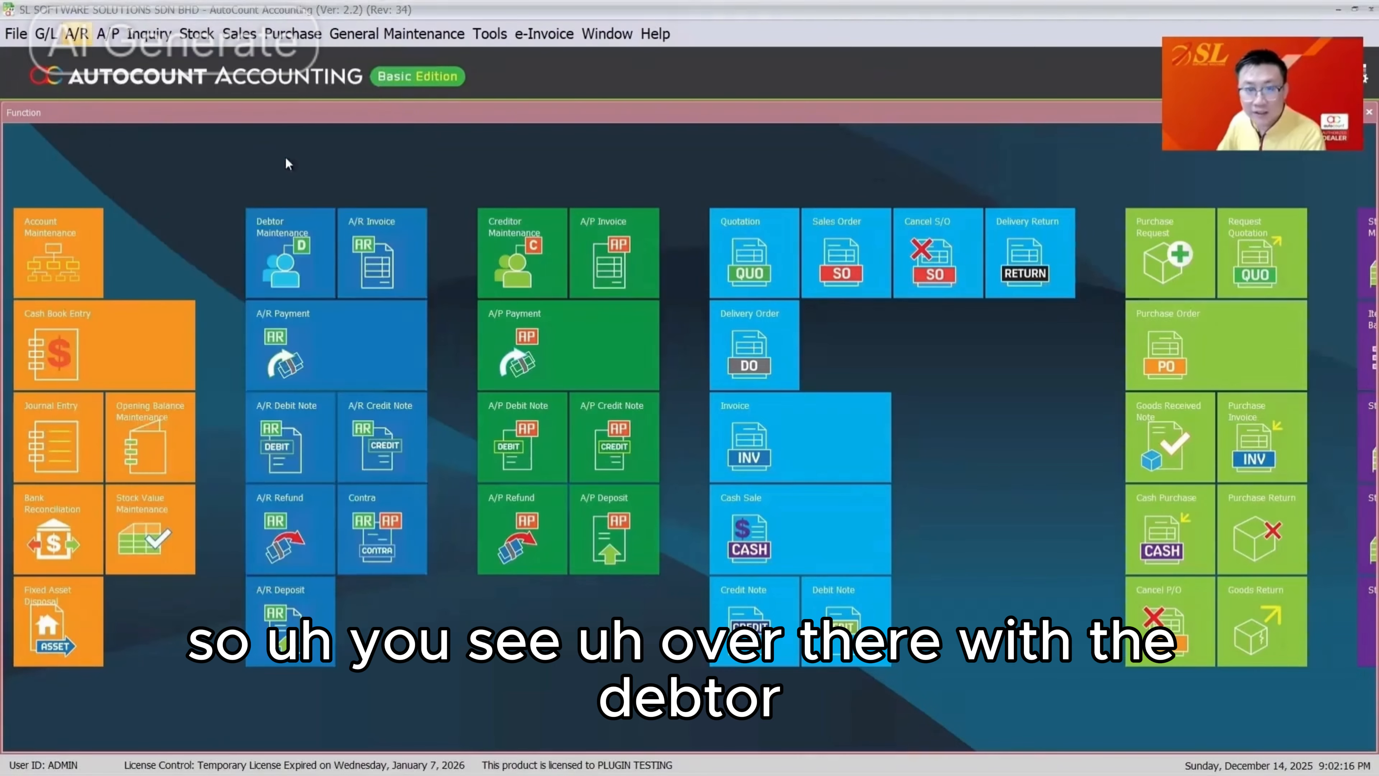
{"action": "left_click", "coordinate": [126, 147]}
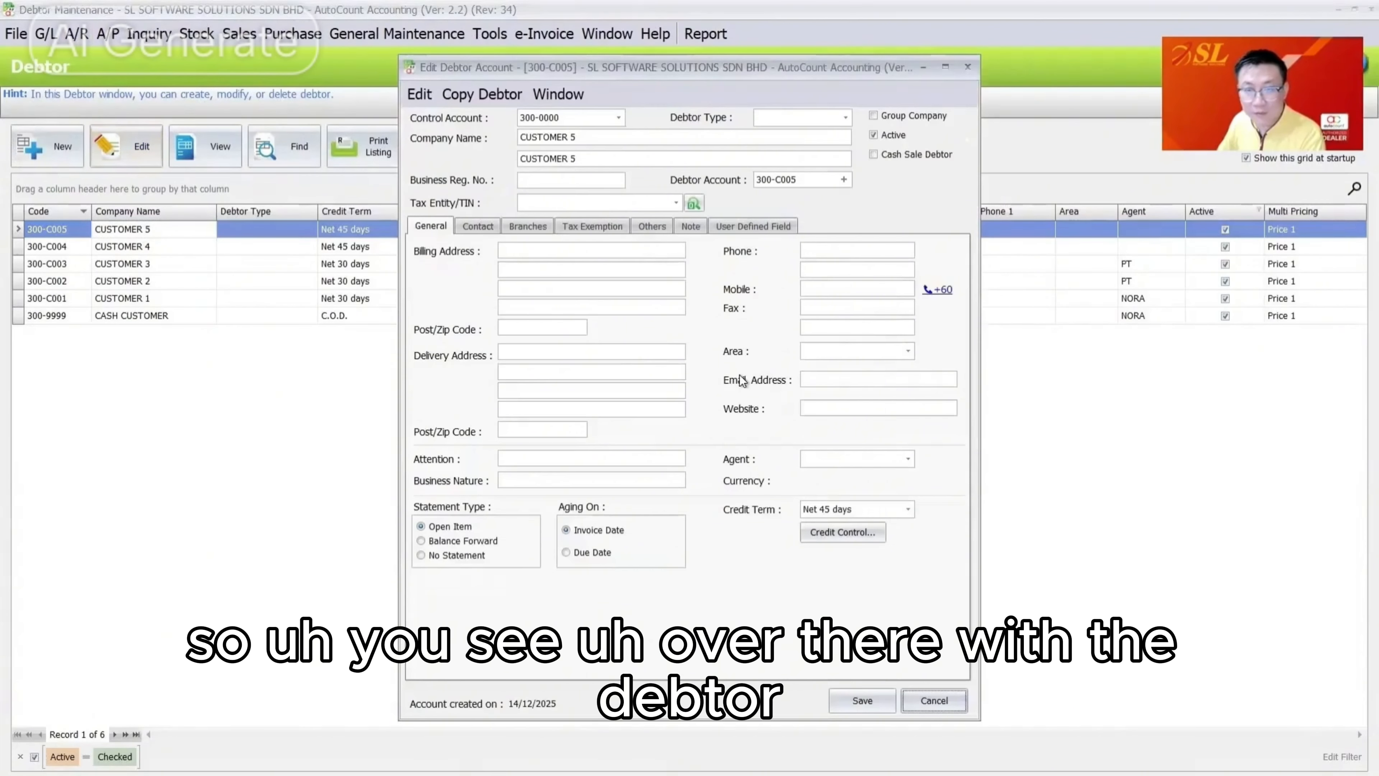
{"action": "left_click", "coordinate": [820, 534]}
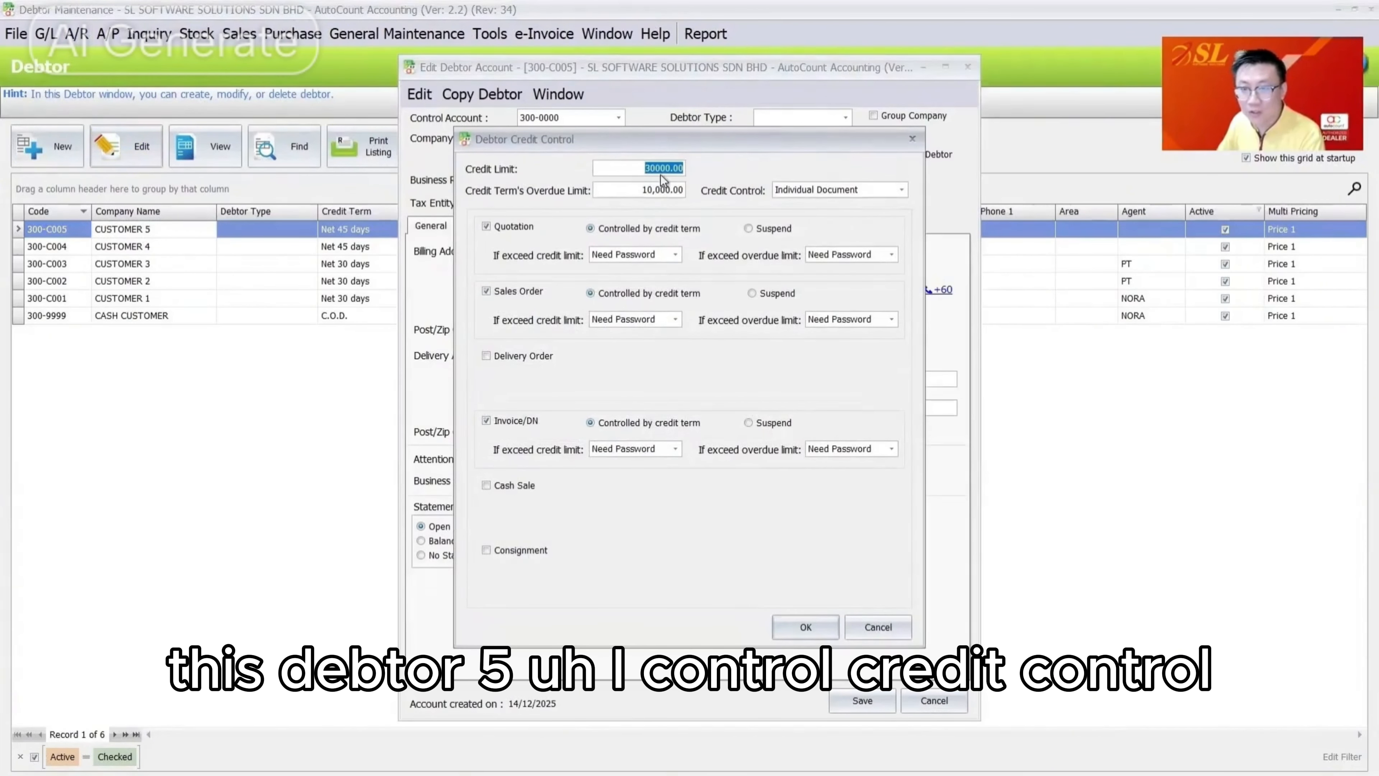
{"action": "left_click", "coordinate": [666, 187]}
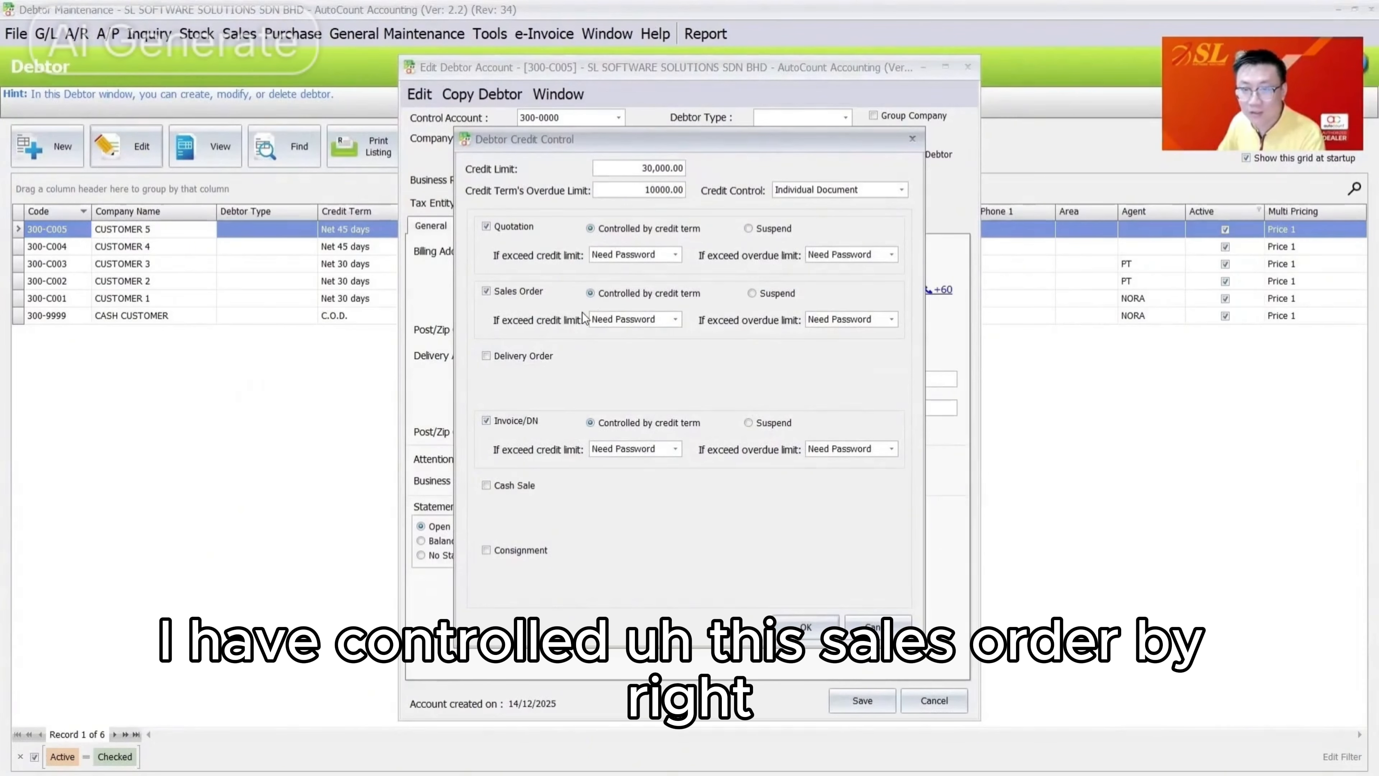
{"action": "left_click", "coordinate": [643, 172]}
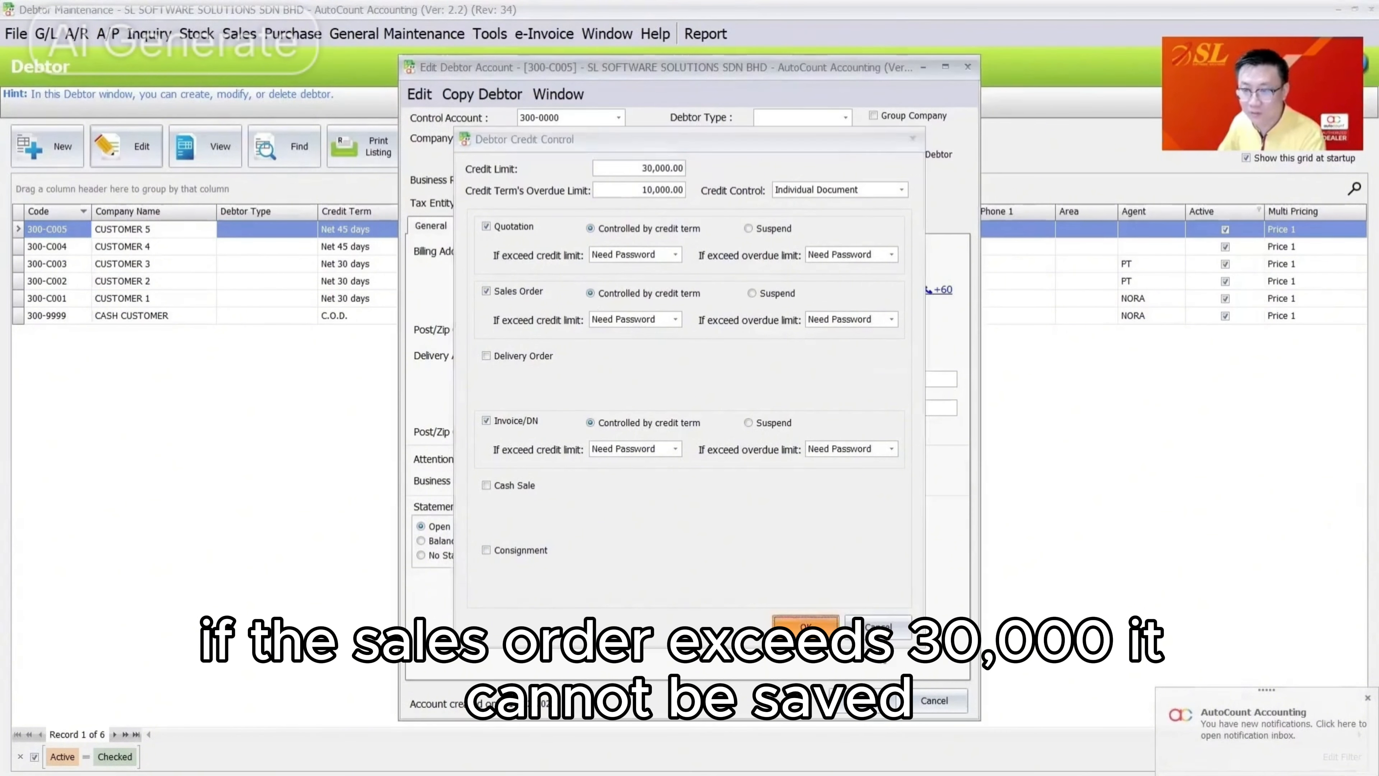
{"action": "left_click", "coordinate": [805, 627]}
{"action": "left_click", "coordinate": [937, 700]}
Void Customer 5's receive payment OR-77793
{"action": "left_click", "coordinate": [302, 43]}
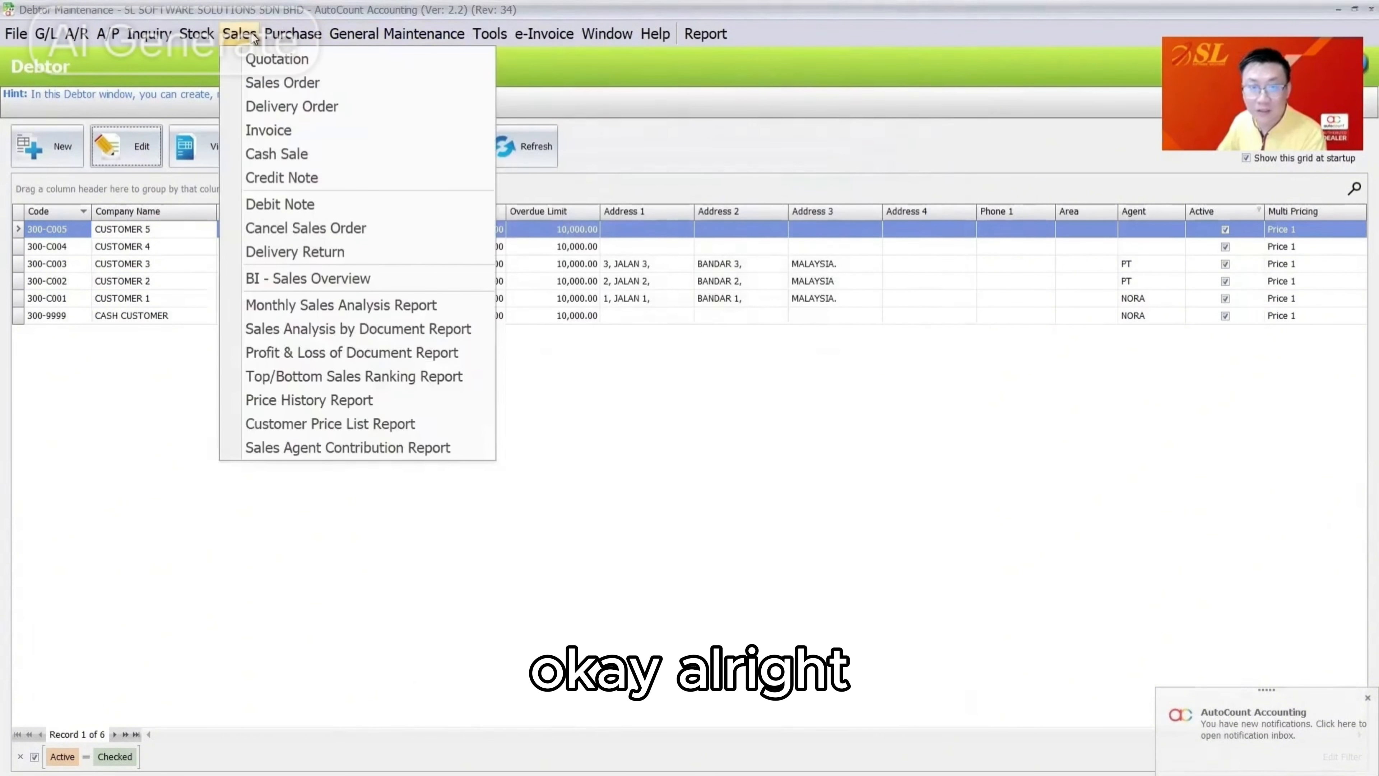
{"action": "mouse_move", "coordinate": [76, 34]}
{"action": "left_click", "coordinate": [132, 116]}
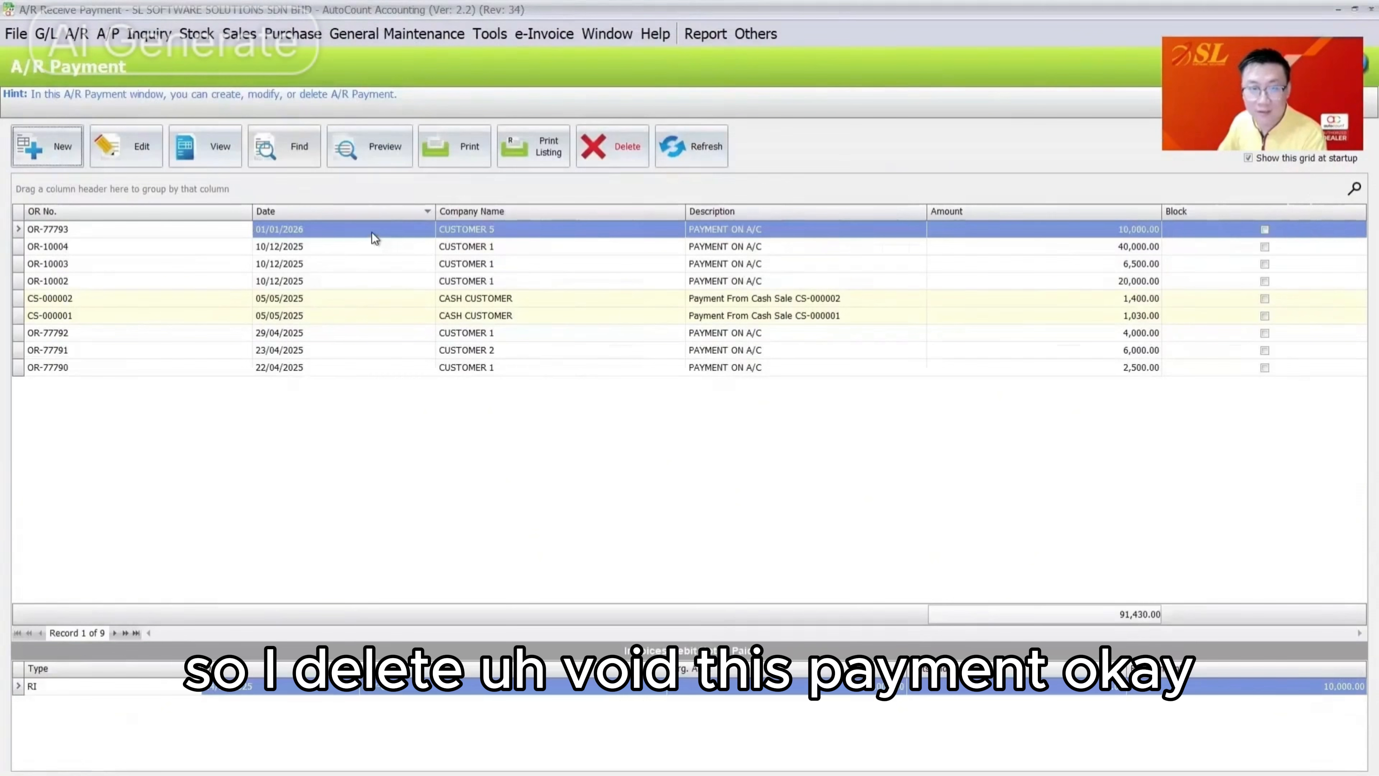
{"action": "left_click", "coordinate": [375, 229]}
{"action": "left_click", "coordinate": [177, 155]}
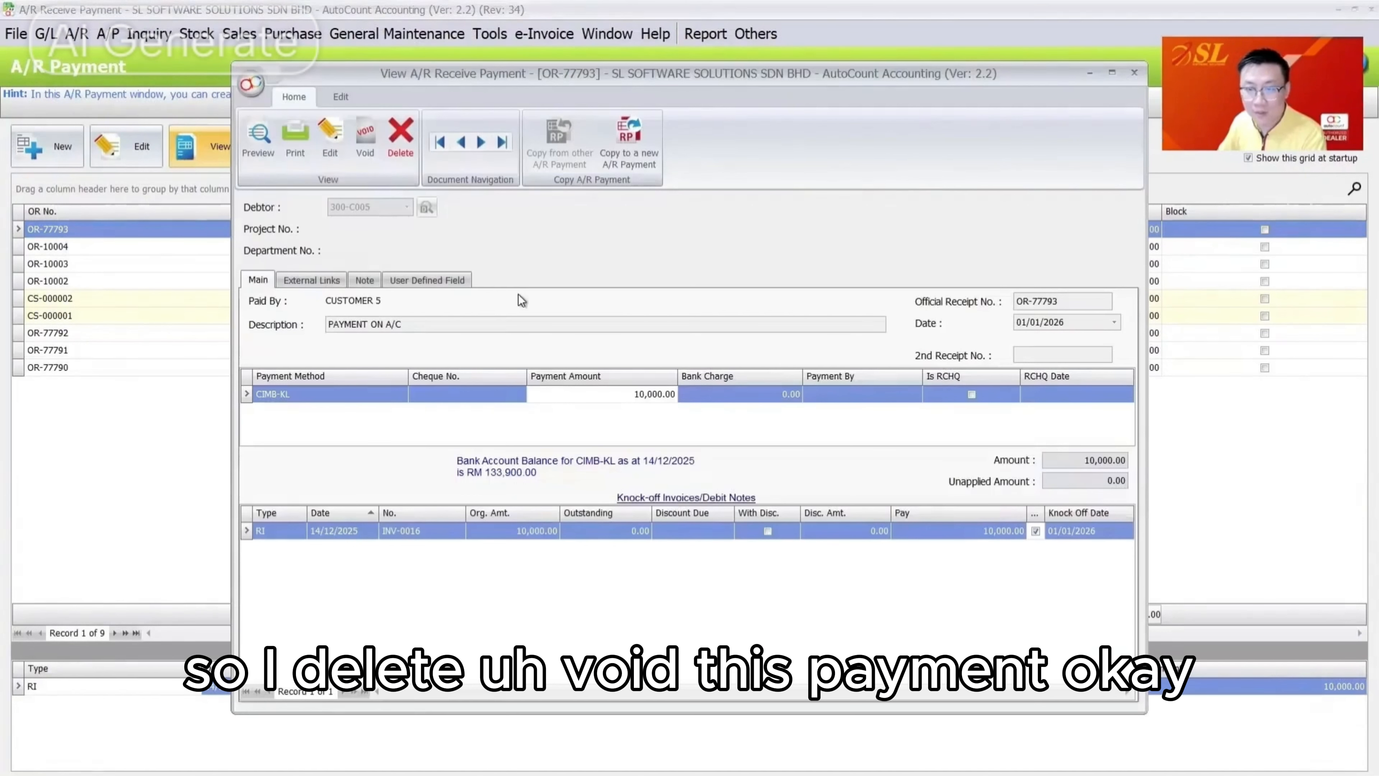
{"action": "left_click", "coordinate": [365, 139]}
{"action": "left_click", "coordinate": [636, 416]}
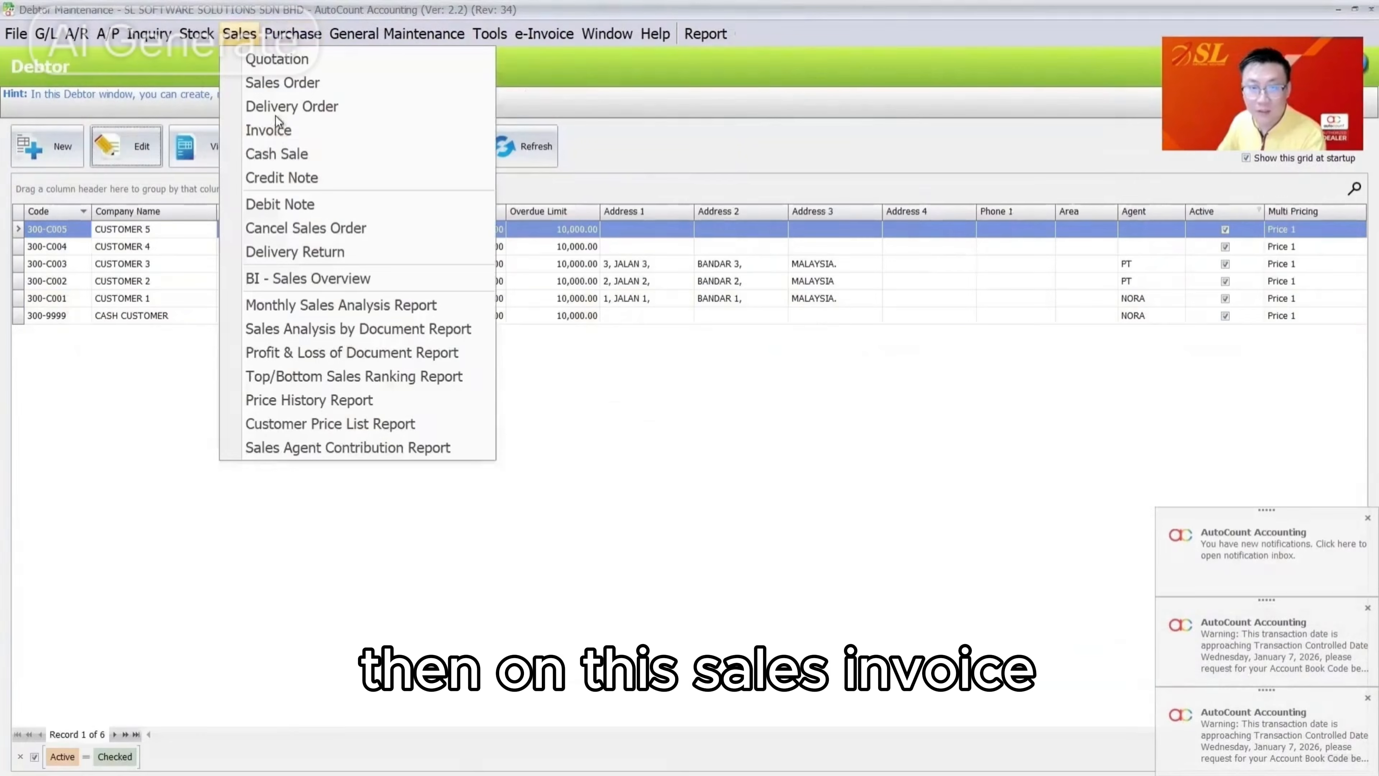
Confirm INV-0016 now shows 10,000.00 outstanding in the invoice list
{"action": "left_click", "coordinate": [280, 125]}
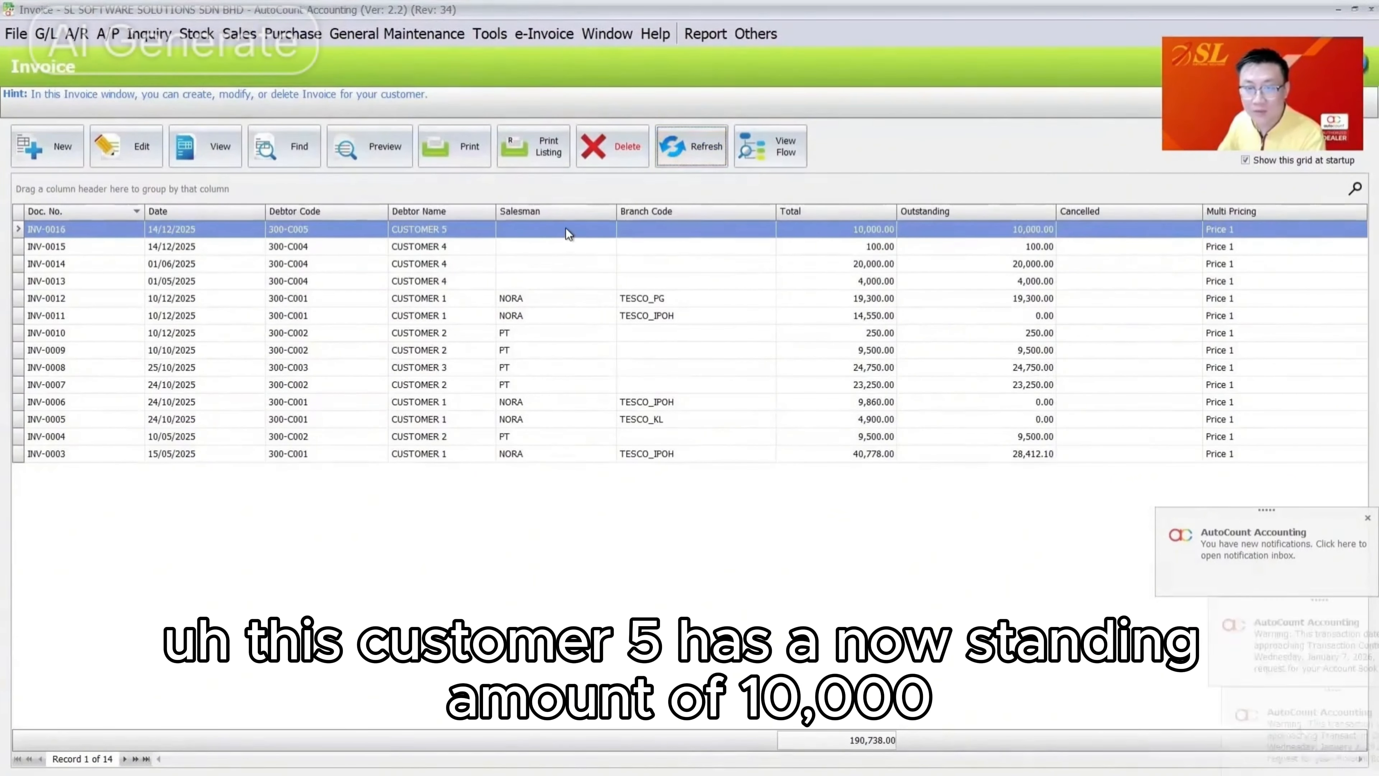
{"action": "left_click", "coordinate": [565, 228]}
{"action": "left_click", "coordinate": [1000, 230]}
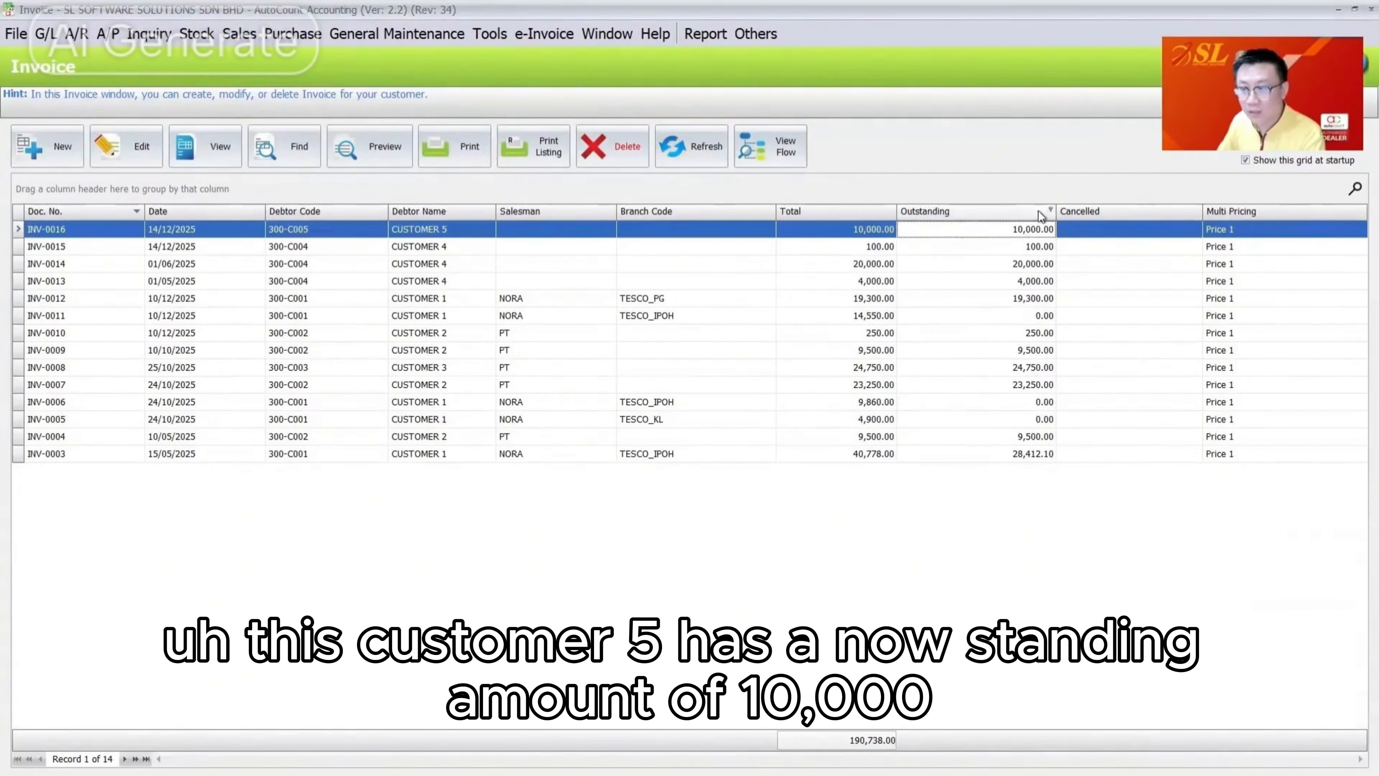
Review Customer 5's credit control settings and close them unchanged
{"action": "left_click", "coordinate": [238, 34]}
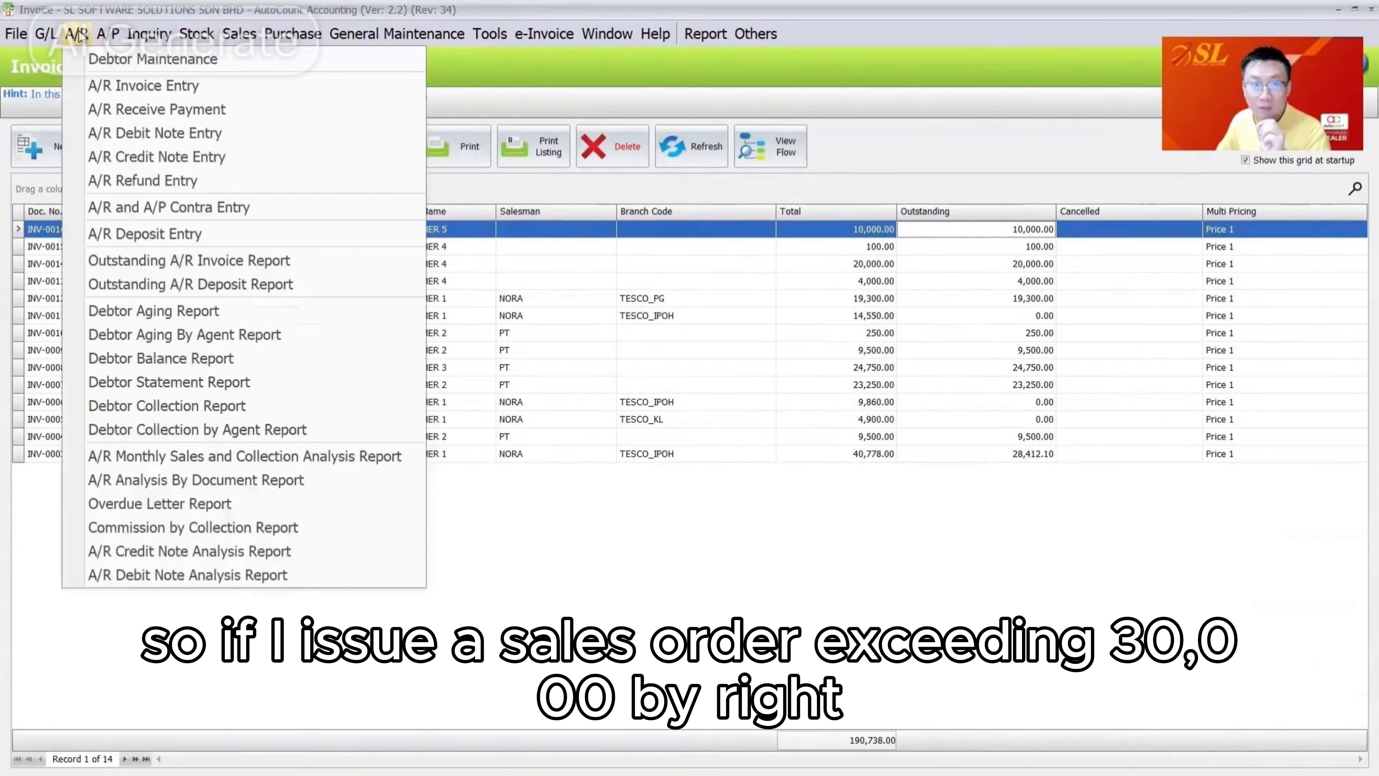
{"action": "left_click", "coordinate": [97, 52]}
{"action": "left_click", "coordinate": [138, 154]}
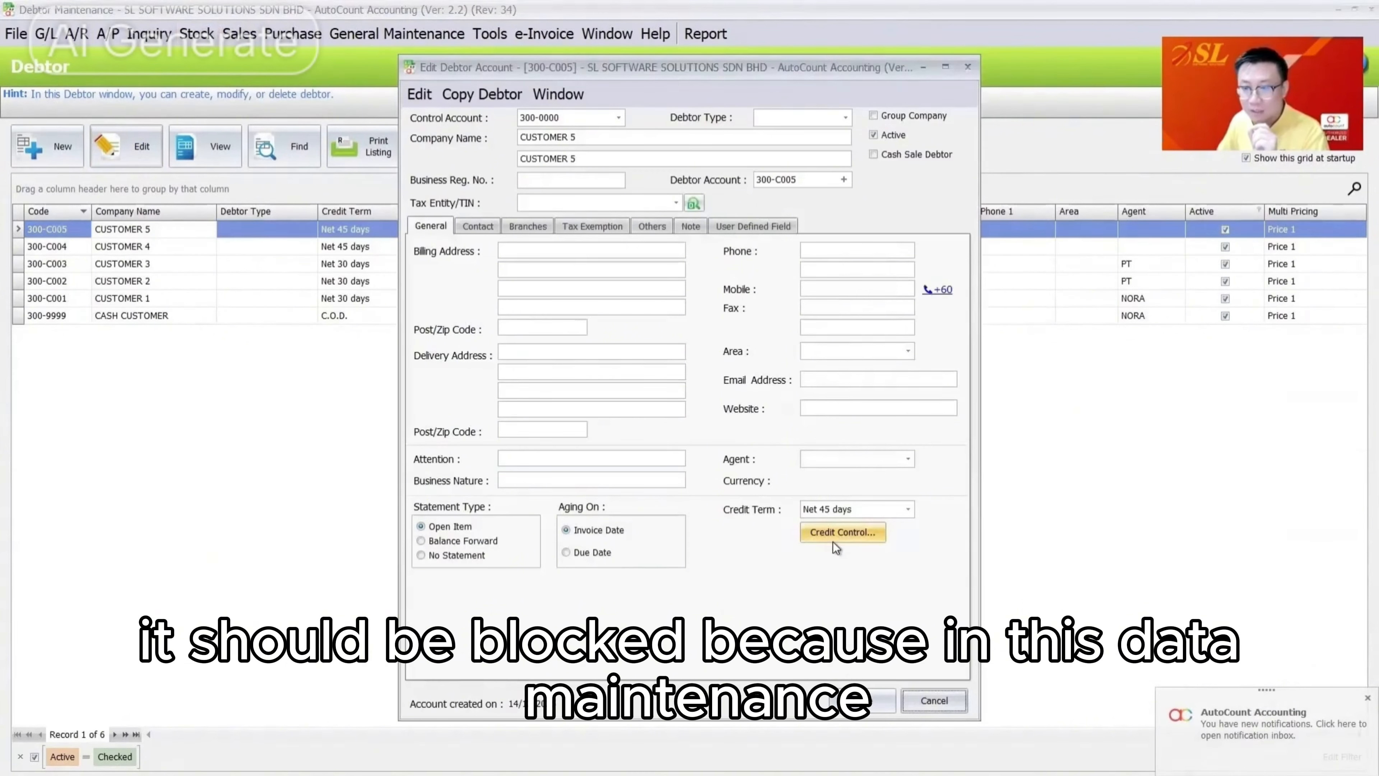
{"action": "left_click", "coordinate": [874, 532]}
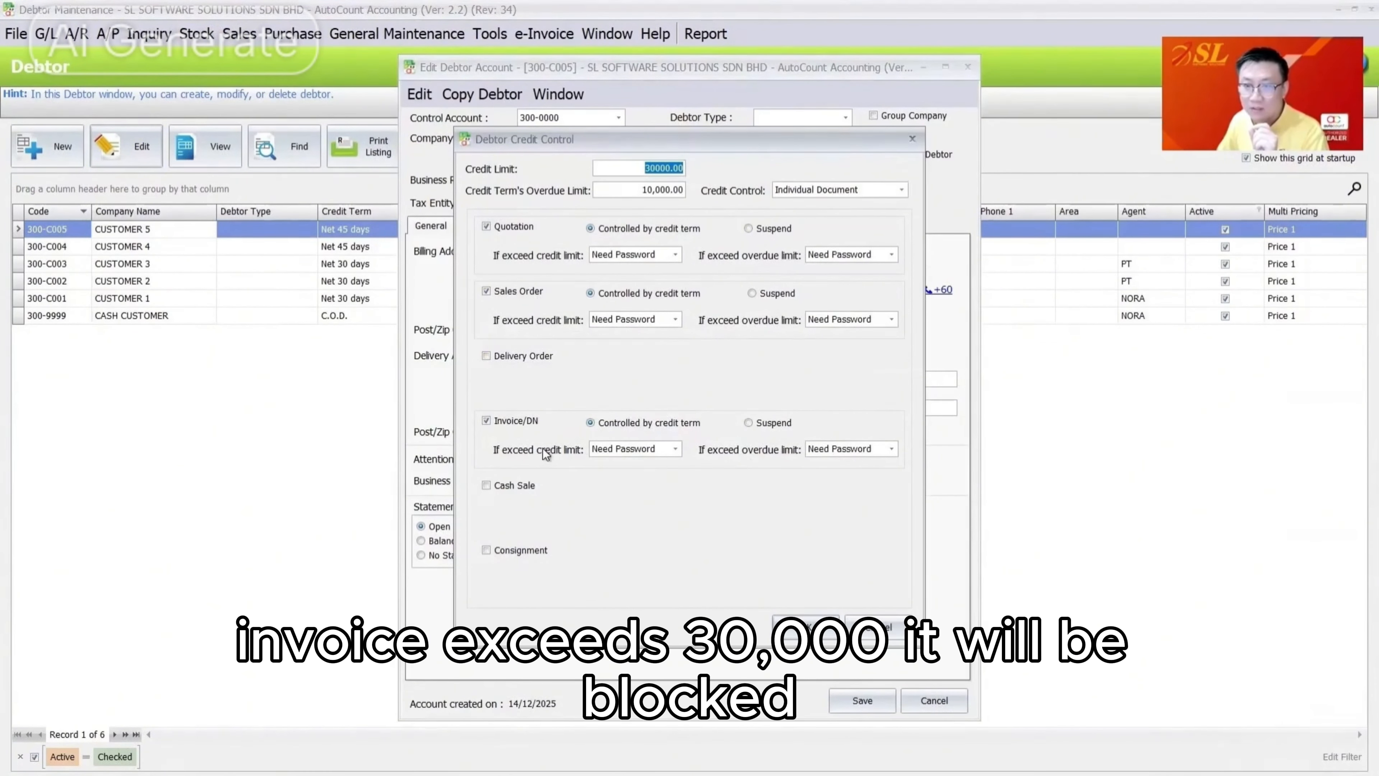
{"action": "key", "text": "Return"}
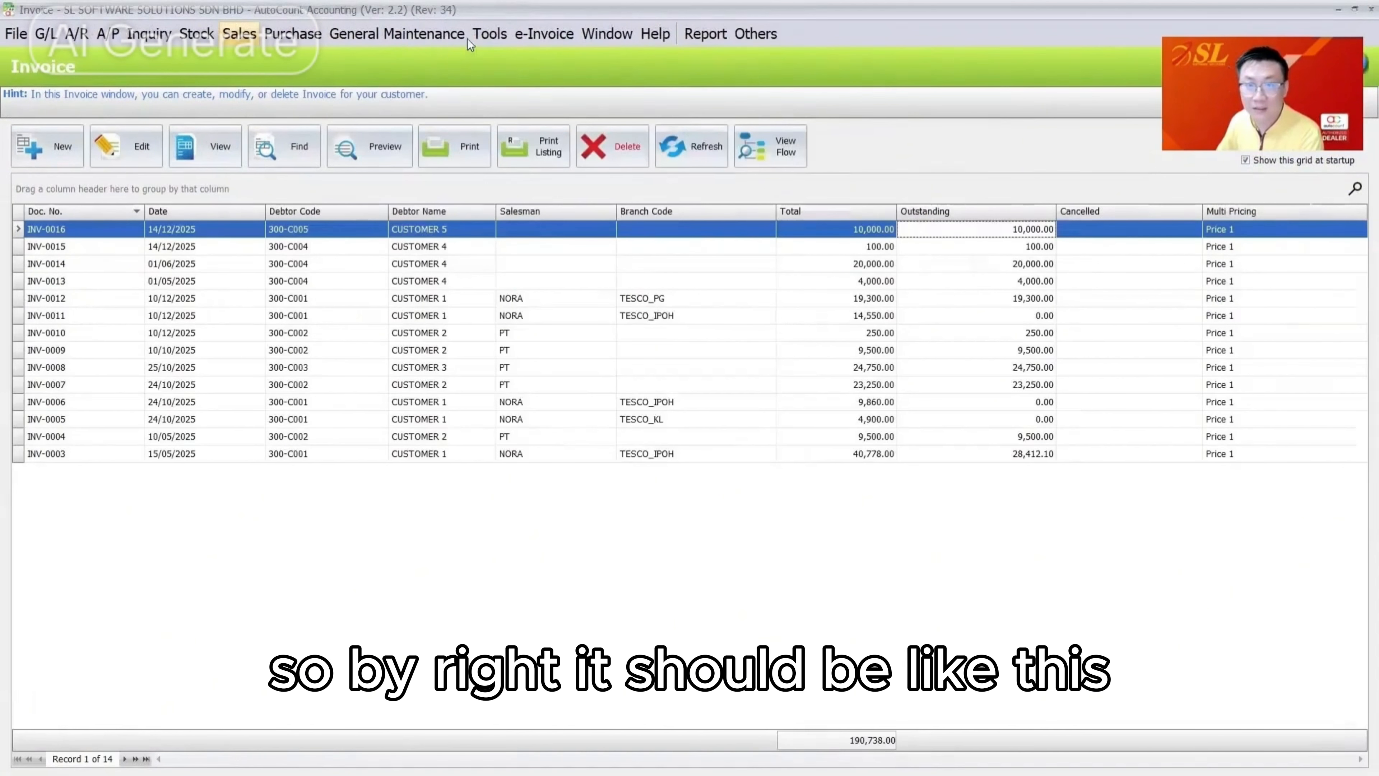
View the Customize Invoicing 2 options, where Include Outstanding SO is unticked
{"action": "left_click", "coordinate": [486, 35]}
{"action": "left_click", "coordinate": [640, 602]}
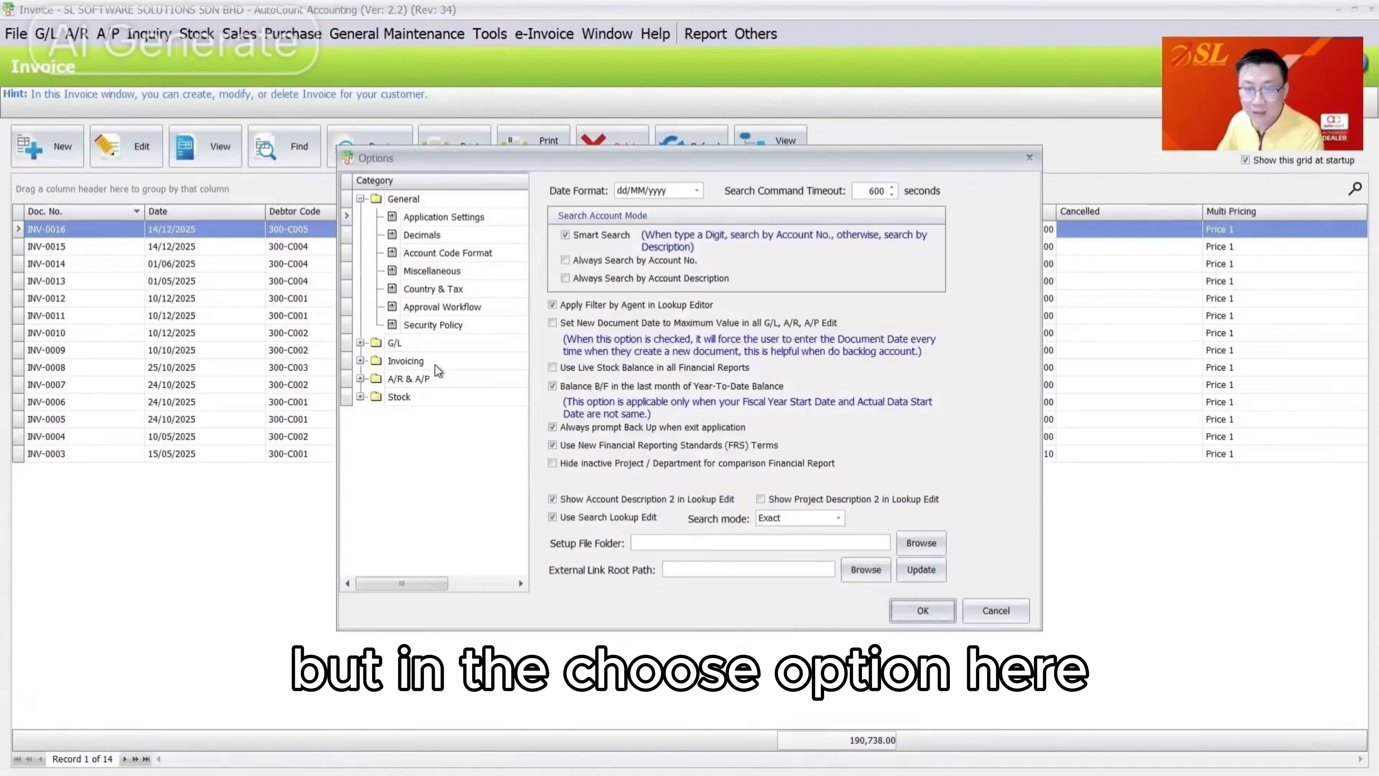
{"action": "left_click", "coordinate": [435, 362]}
{"action": "left_click", "coordinate": [492, 291]}
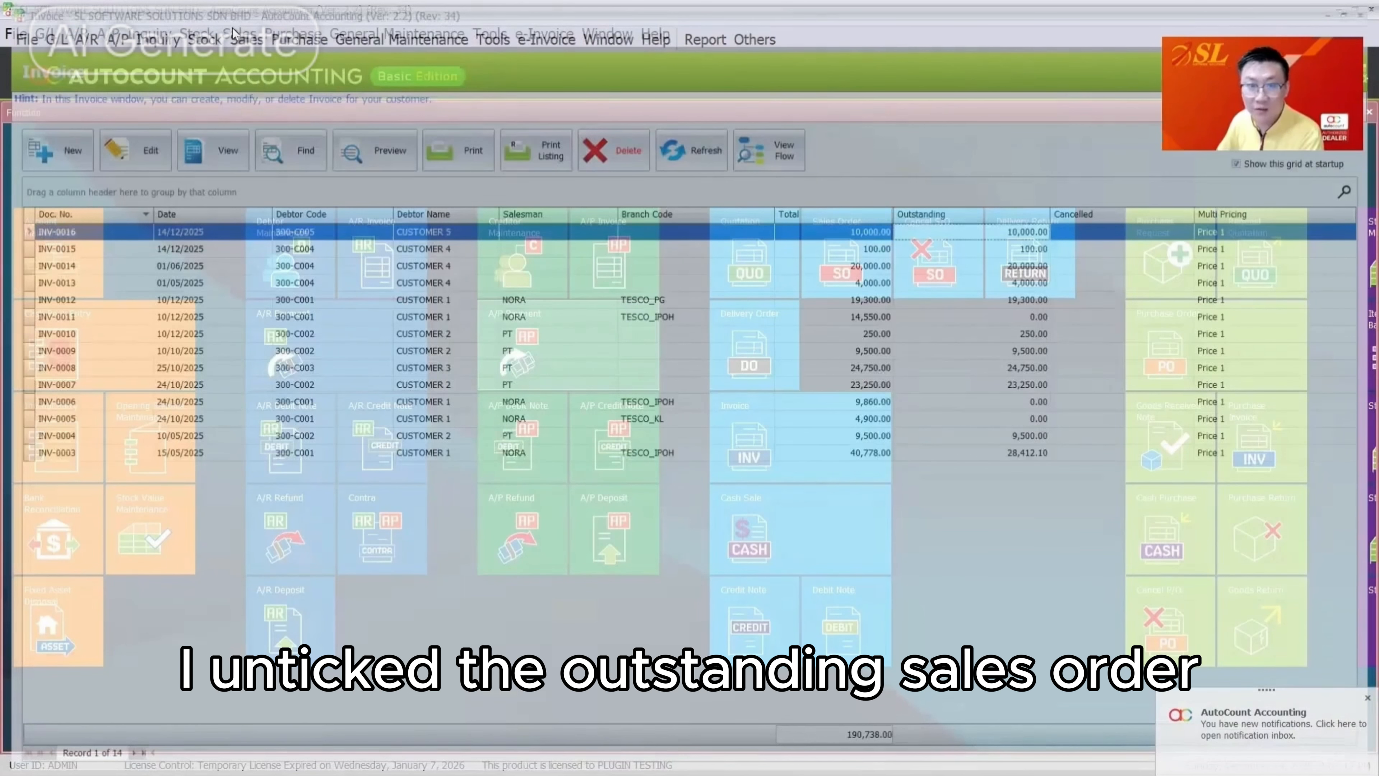
Create and save a sales order for CUSTOMER 5 with item PHL-001 at 25,000
{"action": "left_click", "coordinate": [238, 33]}
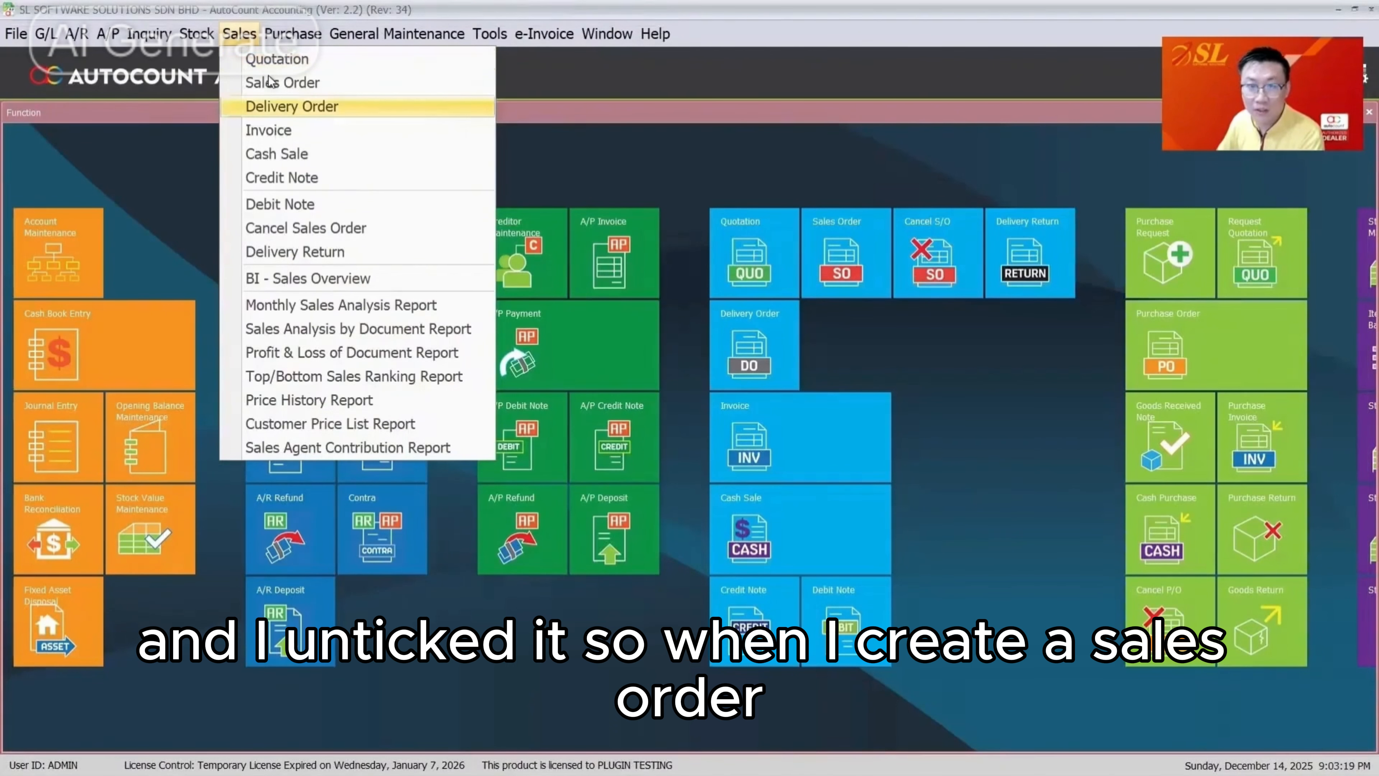
{"action": "left_click", "coordinate": [285, 79]}
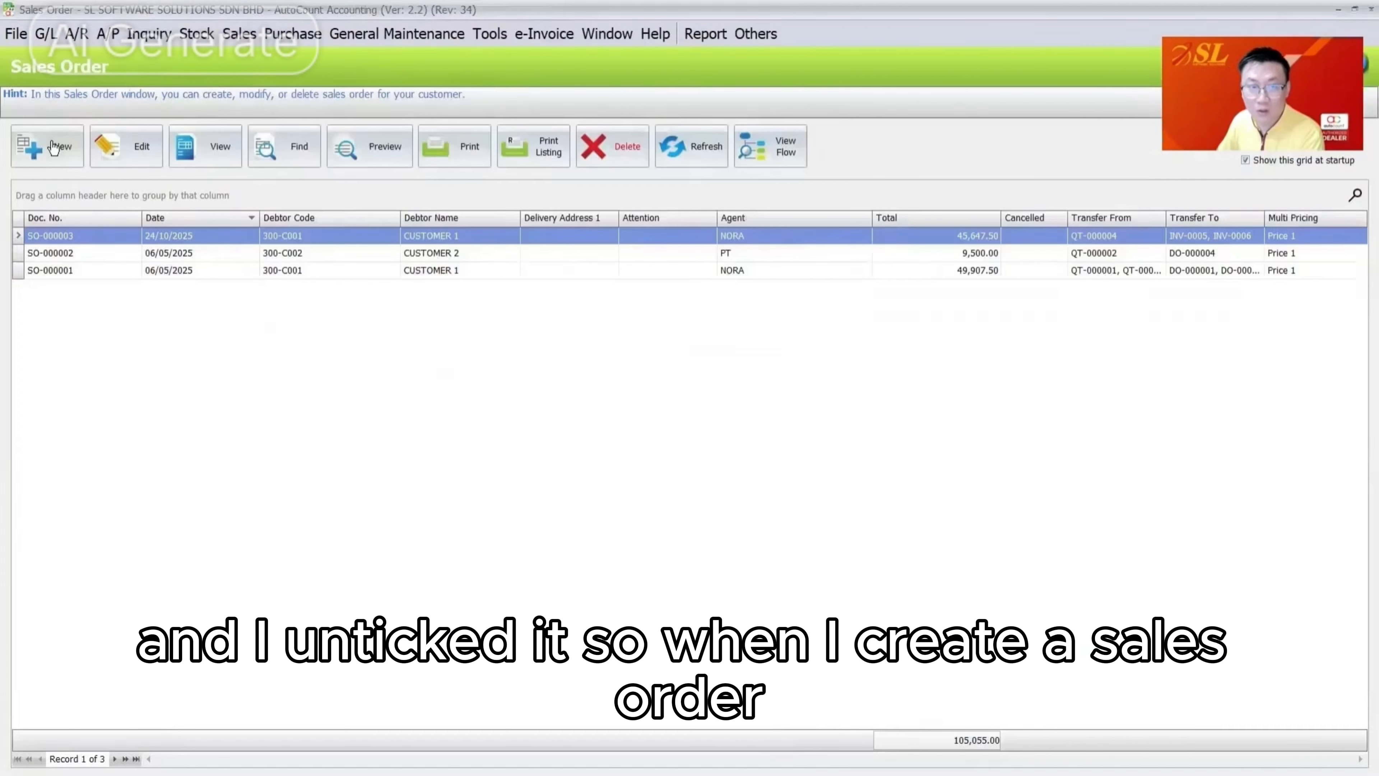
{"action": "left_click", "coordinate": [53, 147]}
{"action": "left_click", "coordinate": [383, 208]}
{"action": "left_click", "coordinate": [444, 369]}
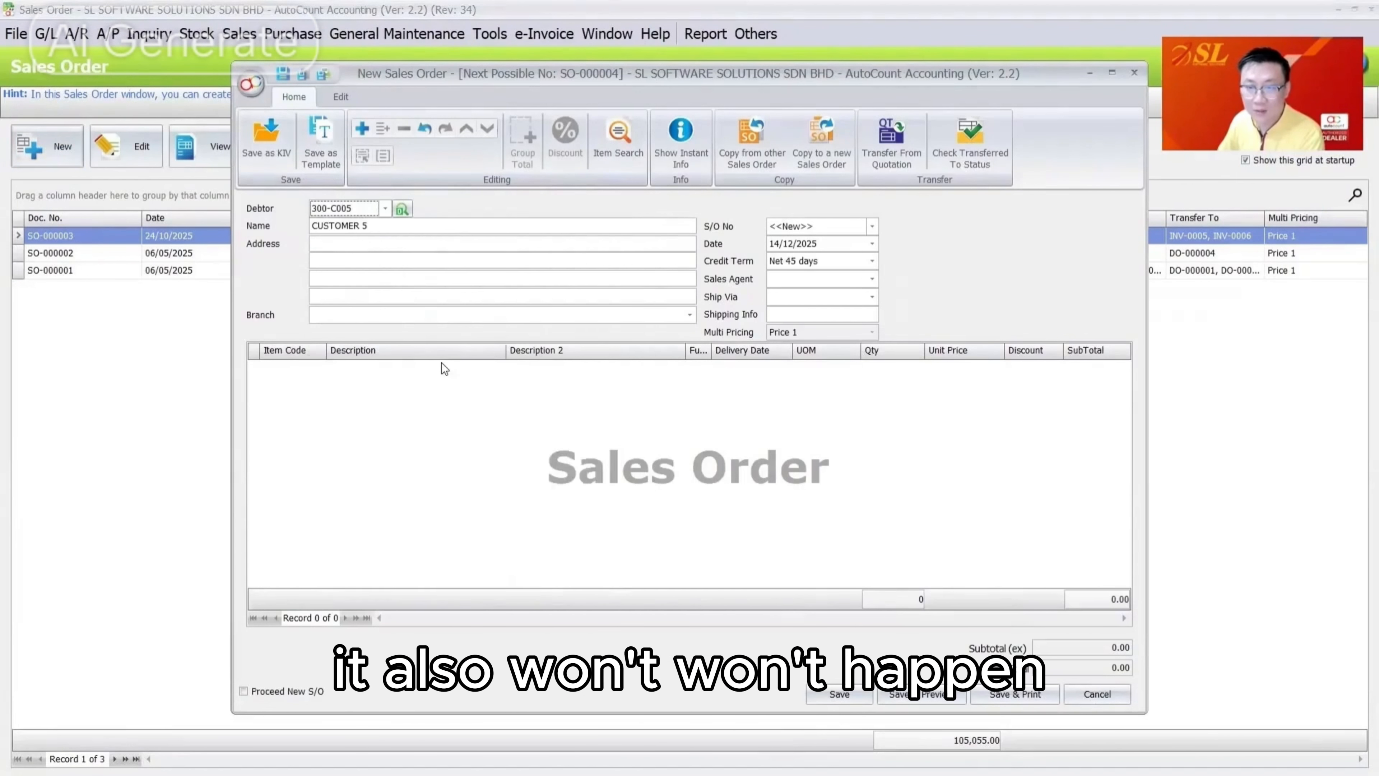
{"action": "right_click", "coordinate": [444, 369]}
{"action": "left_click", "coordinate": [446, 382]}
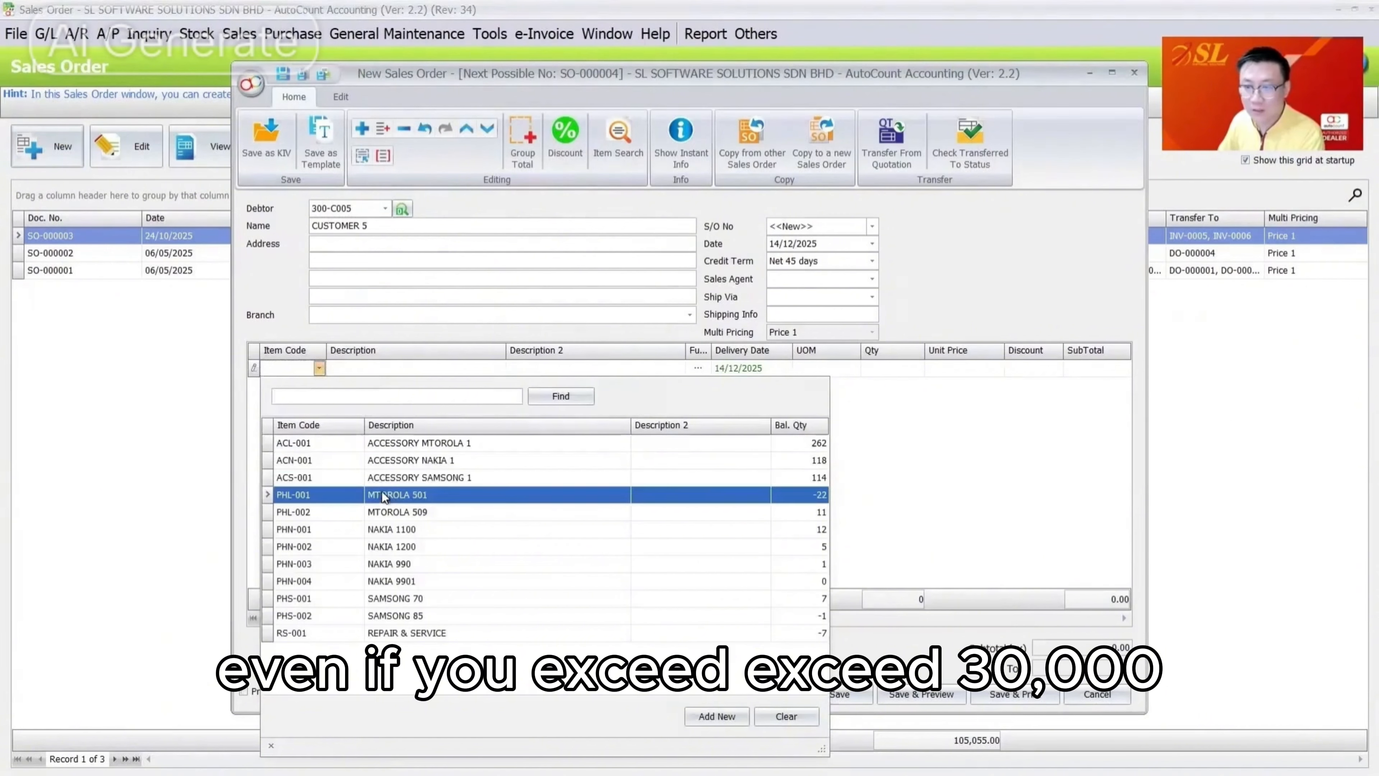
{"action": "left_click", "coordinate": [383, 497]}
{"action": "left_click", "coordinate": [968, 375]}
{"action": "type", "text": "25000"}
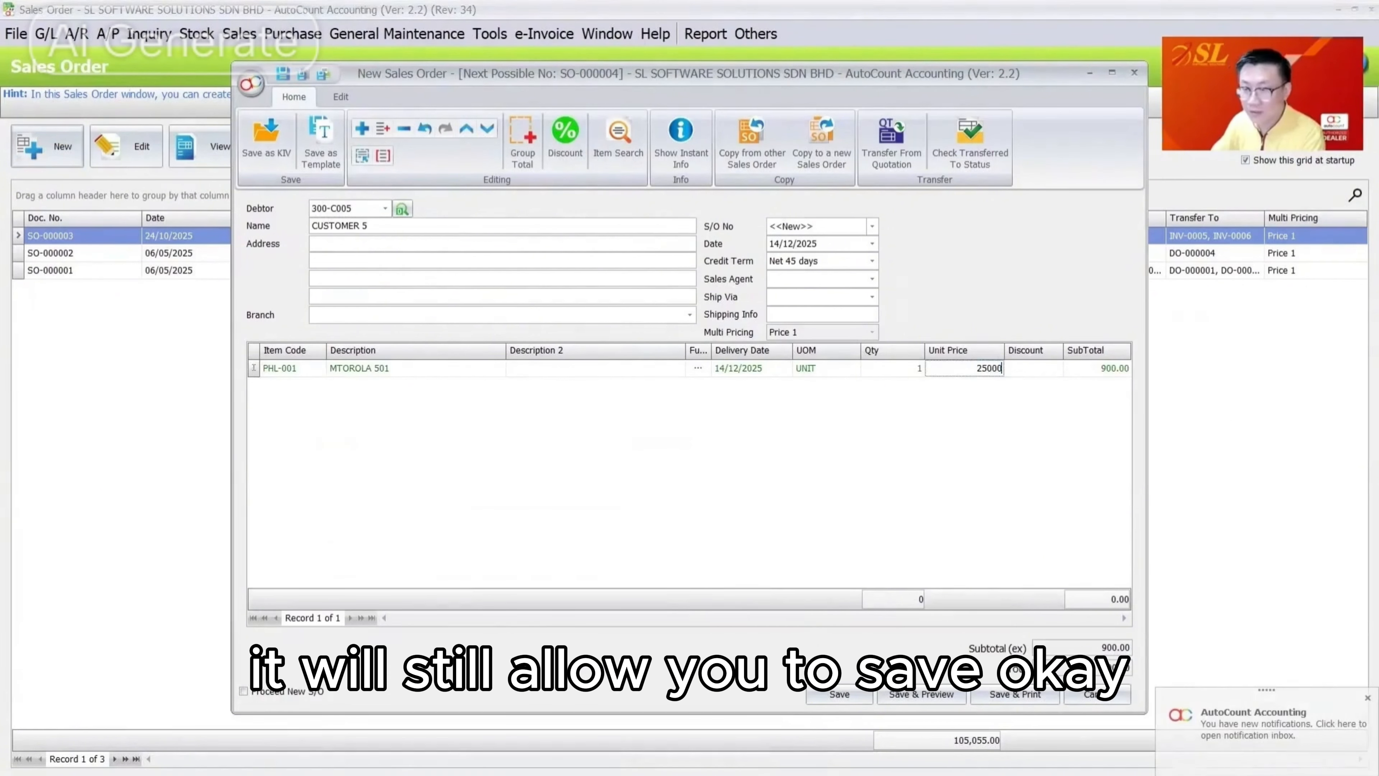
{"action": "key", "text": "Tab"}
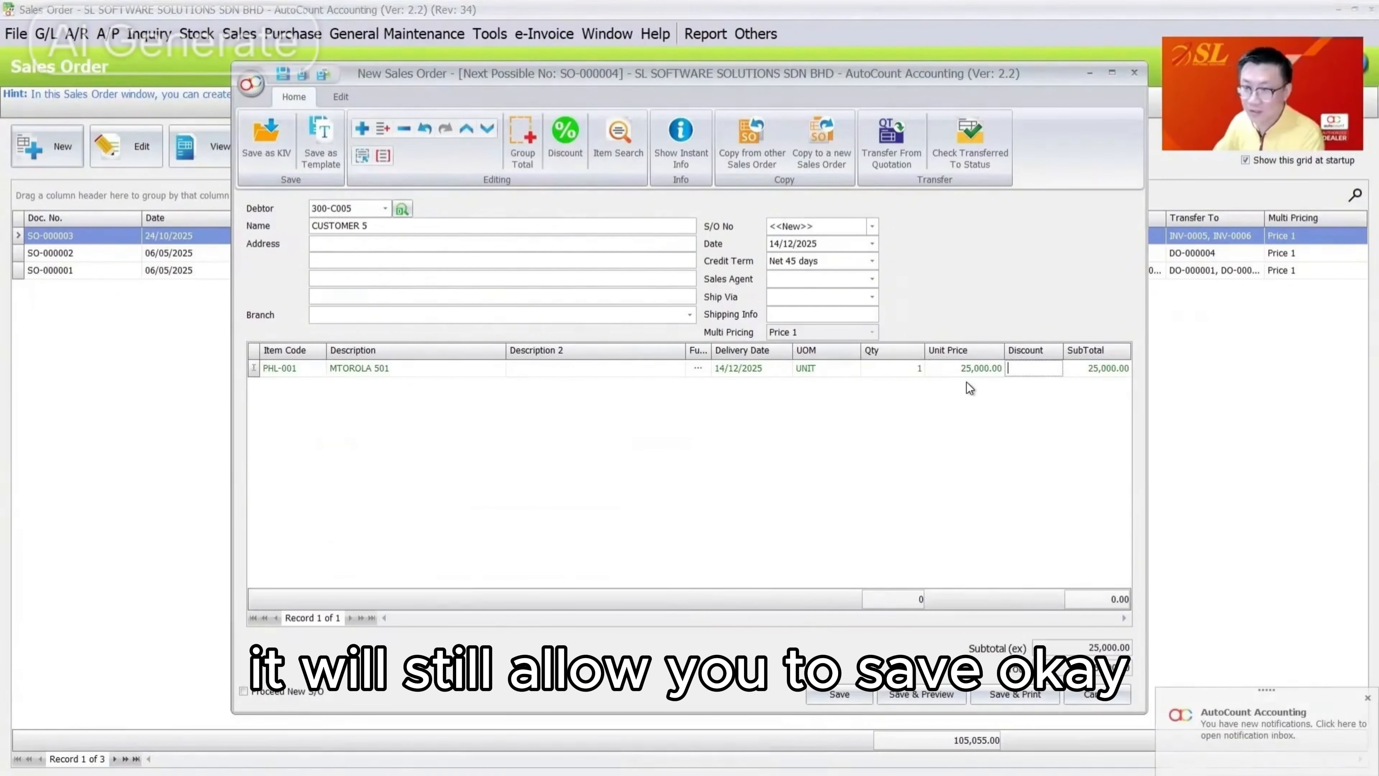
{"action": "left_click", "coordinate": [856, 697]}
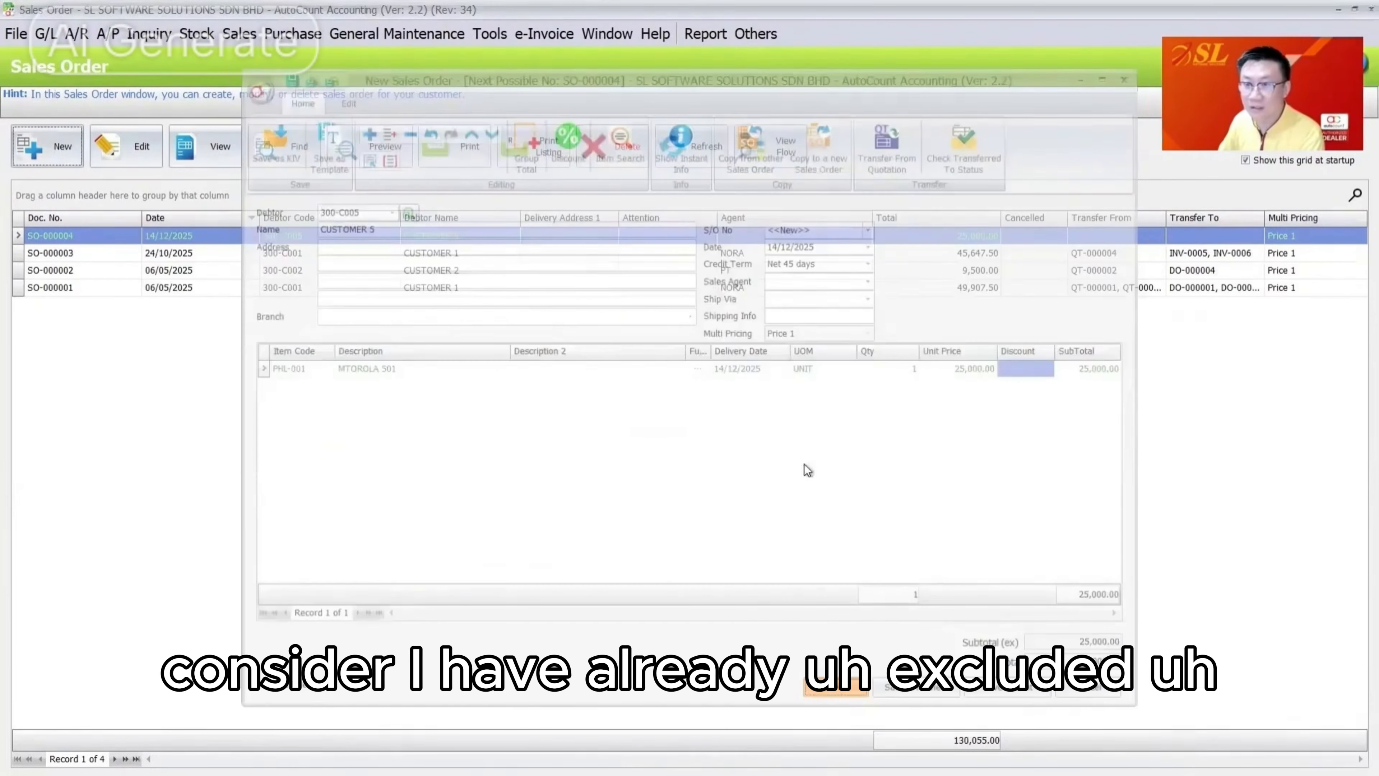
Open another new sales order and close it empty
{"action": "left_click", "coordinate": [48, 145]}
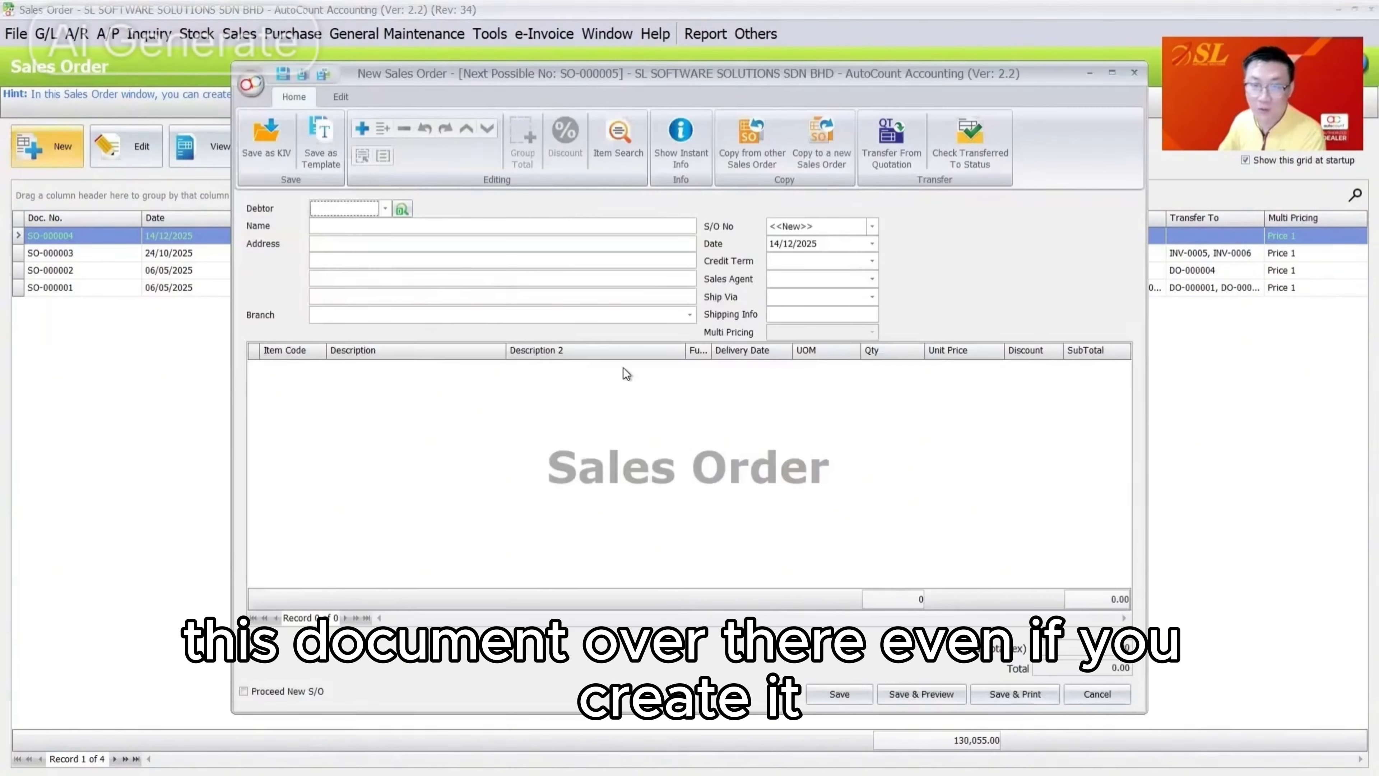
{"action": "key", "text": "Escape"}
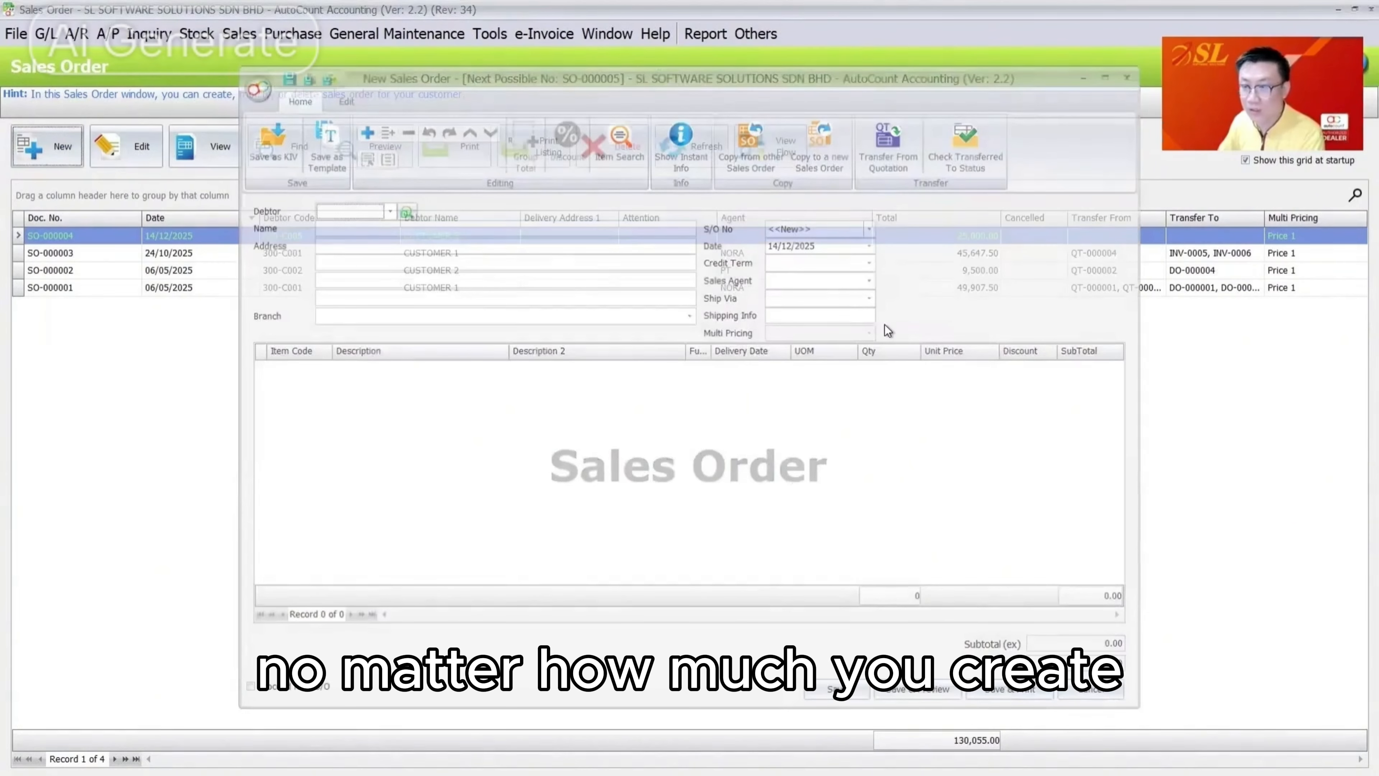
{"action": "key", "text": "Escape"}
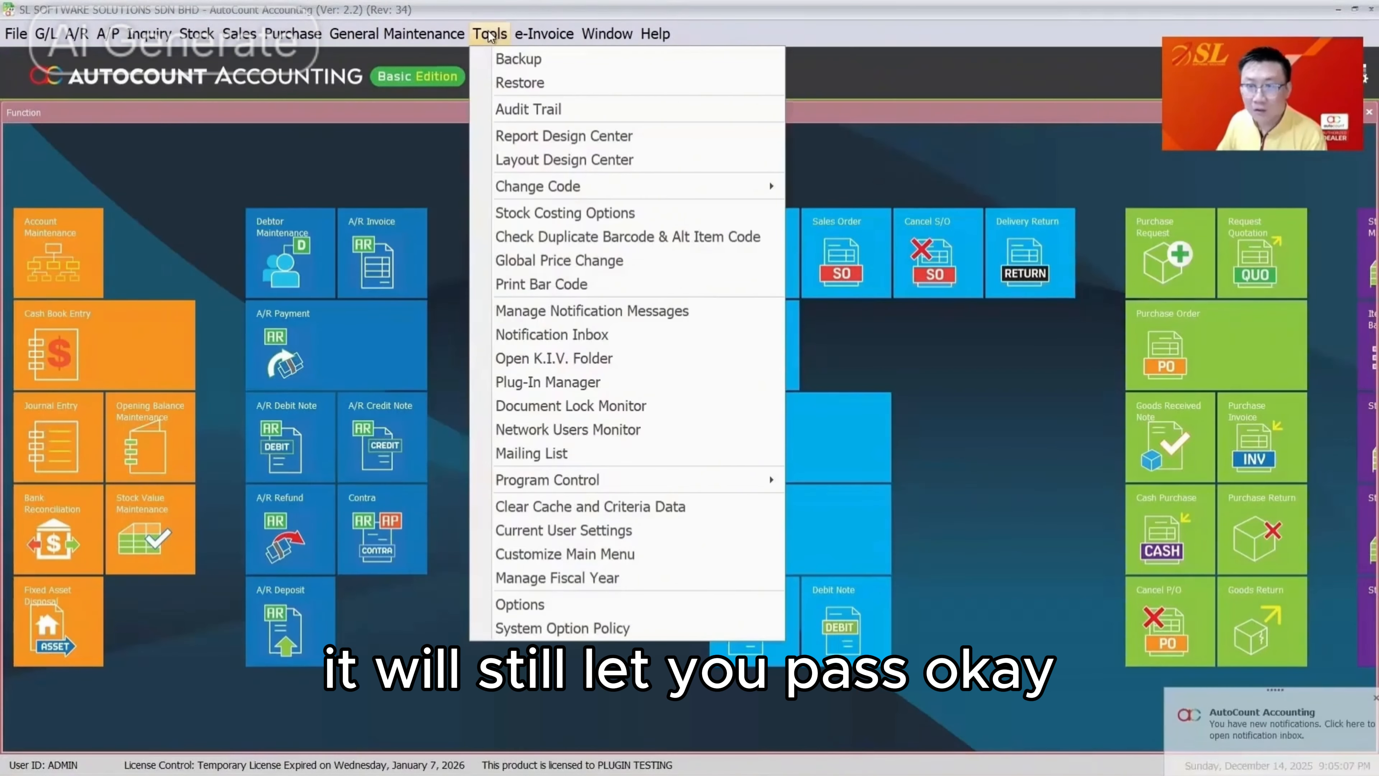
Tick Include Outstanding SO under Sales Credit Control in the Invoicing options and save
{"action": "left_click", "coordinate": [539, 605]}
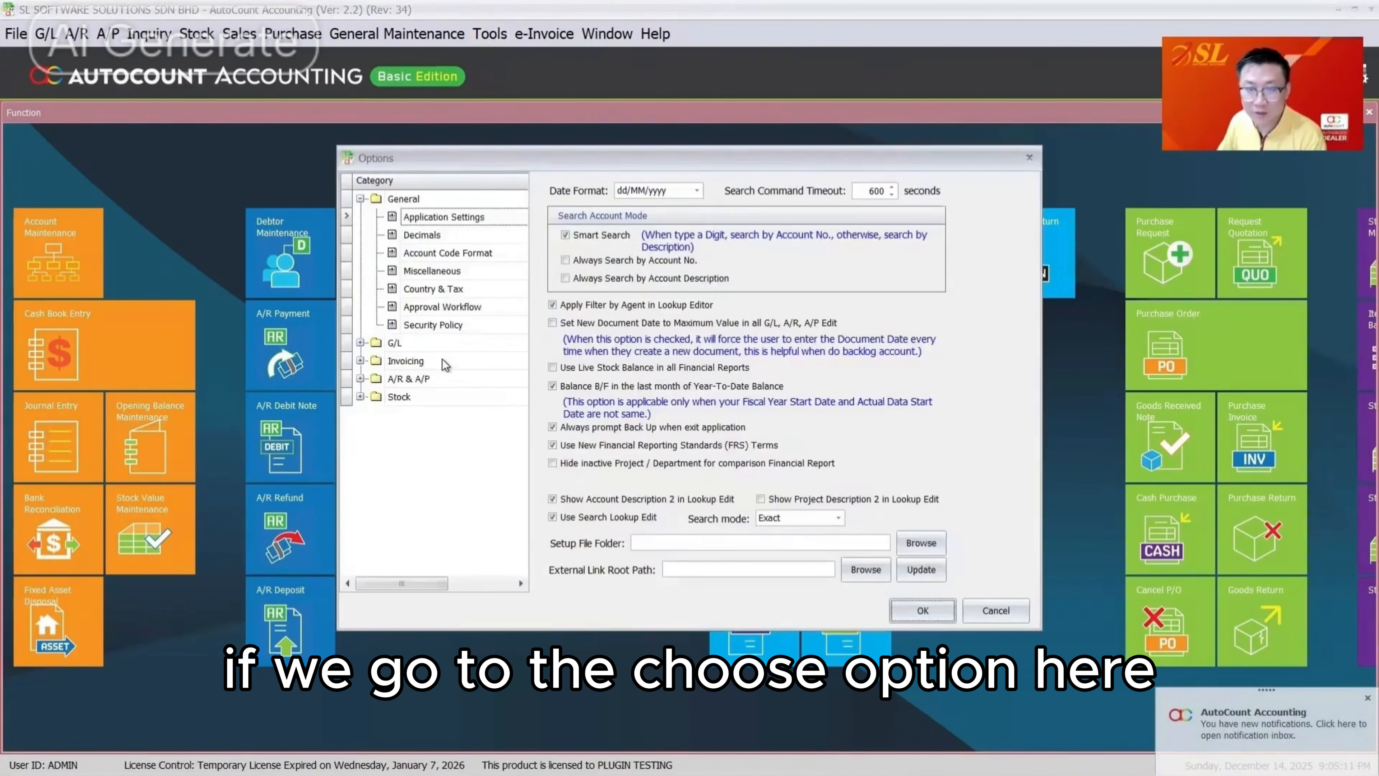
{"action": "left_click", "coordinate": [442, 360]}
{"action": "left_click", "coordinate": [481, 290]}
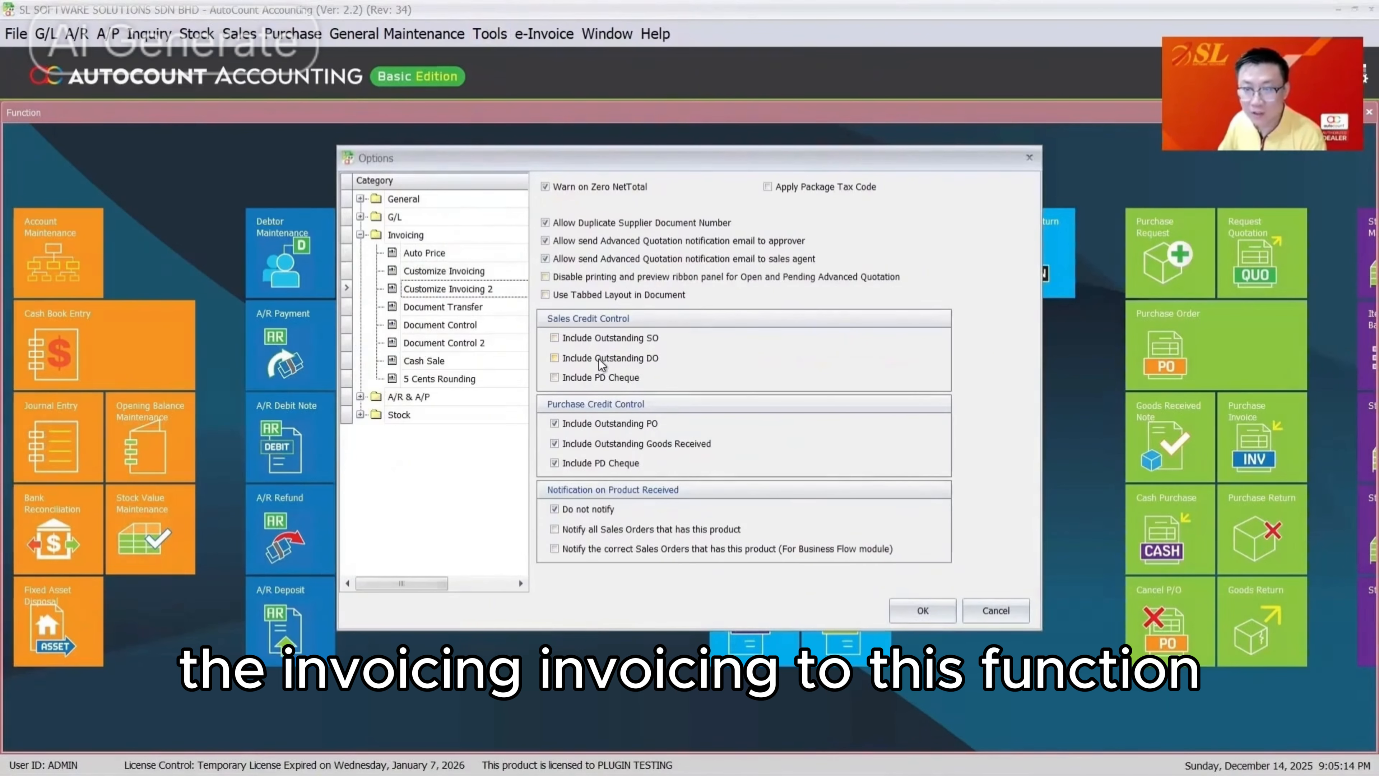
{"action": "left_click", "coordinate": [618, 336]}
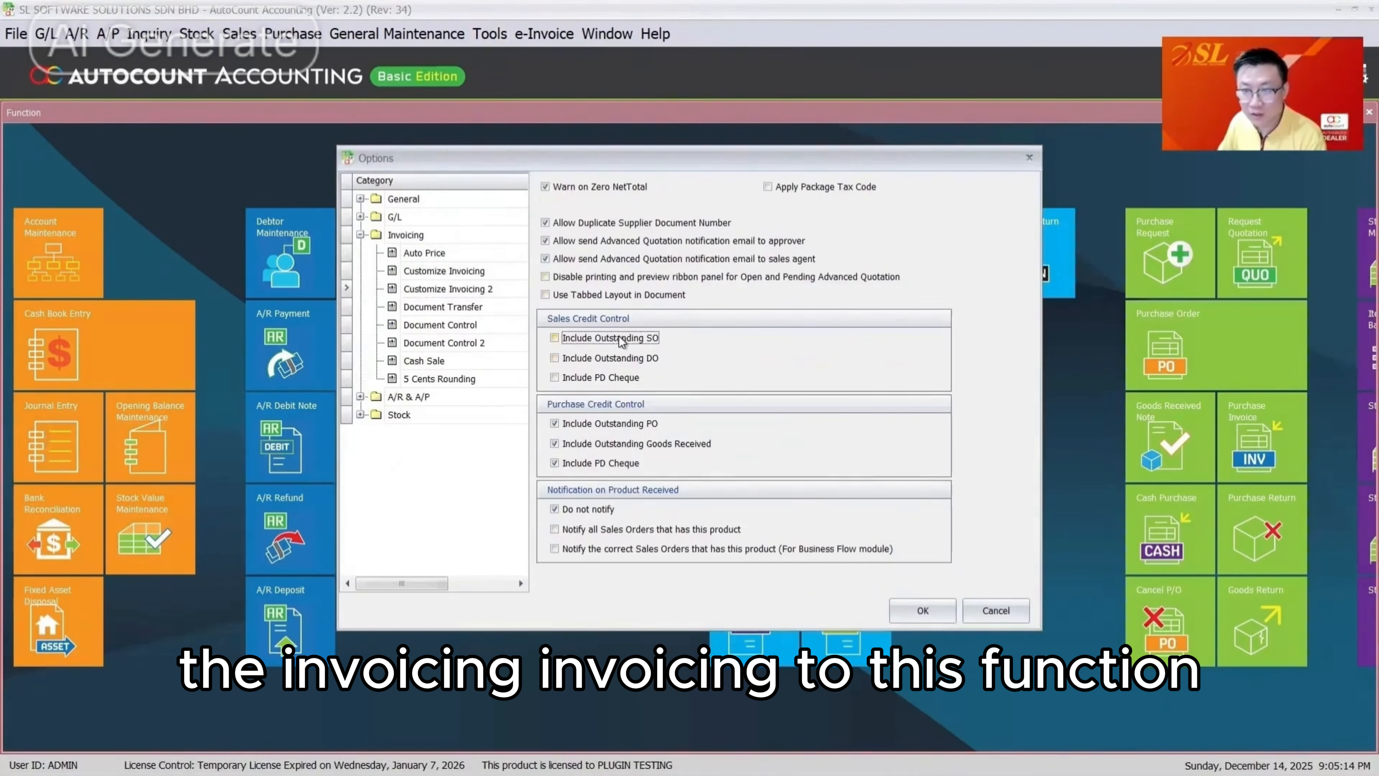
{"action": "left_click", "coordinate": [950, 610]}
{"action": "left_click", "coordinate": [242, 34]}
Delete Customer 5's sales order SO-000004
{"action": "left_click", "coordinate": [299, 89]}
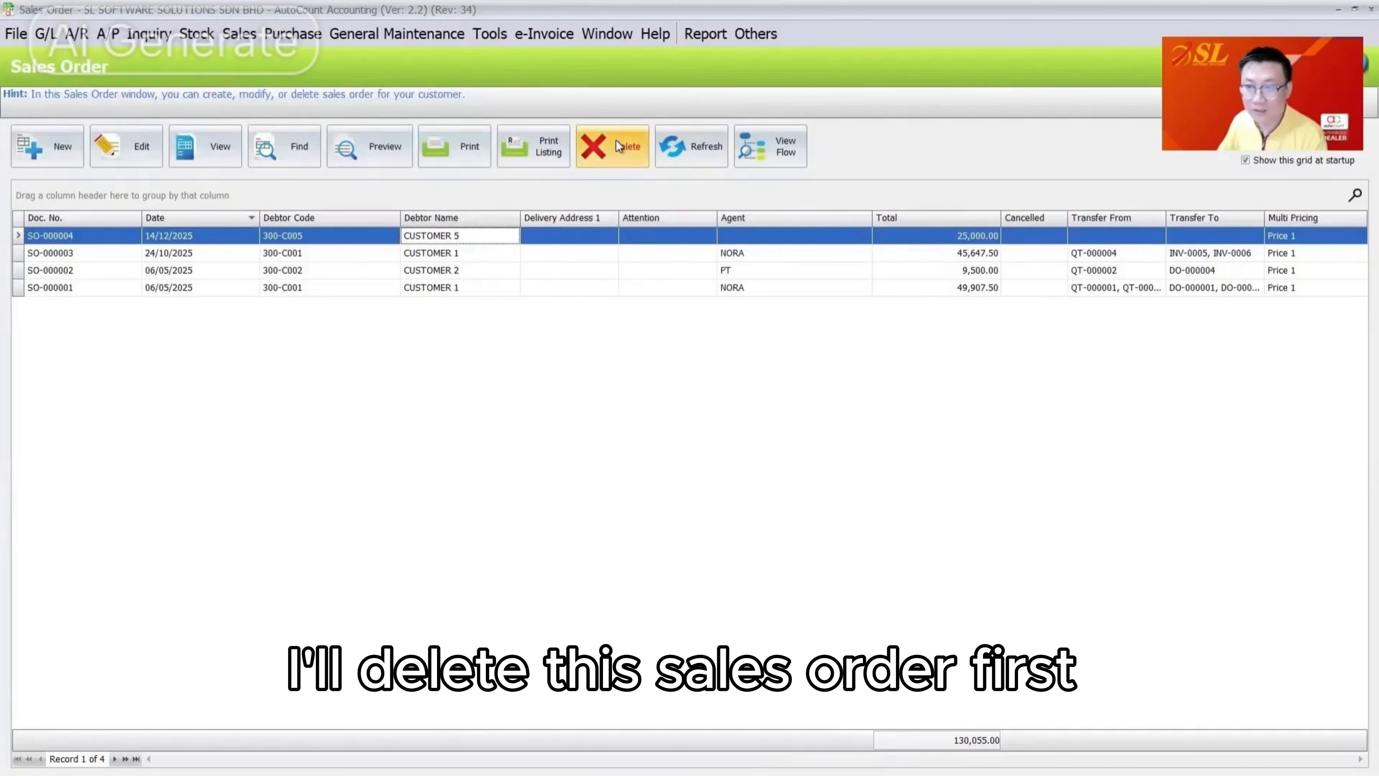
{"action": "left_click", "coordinate": [616, 142]}
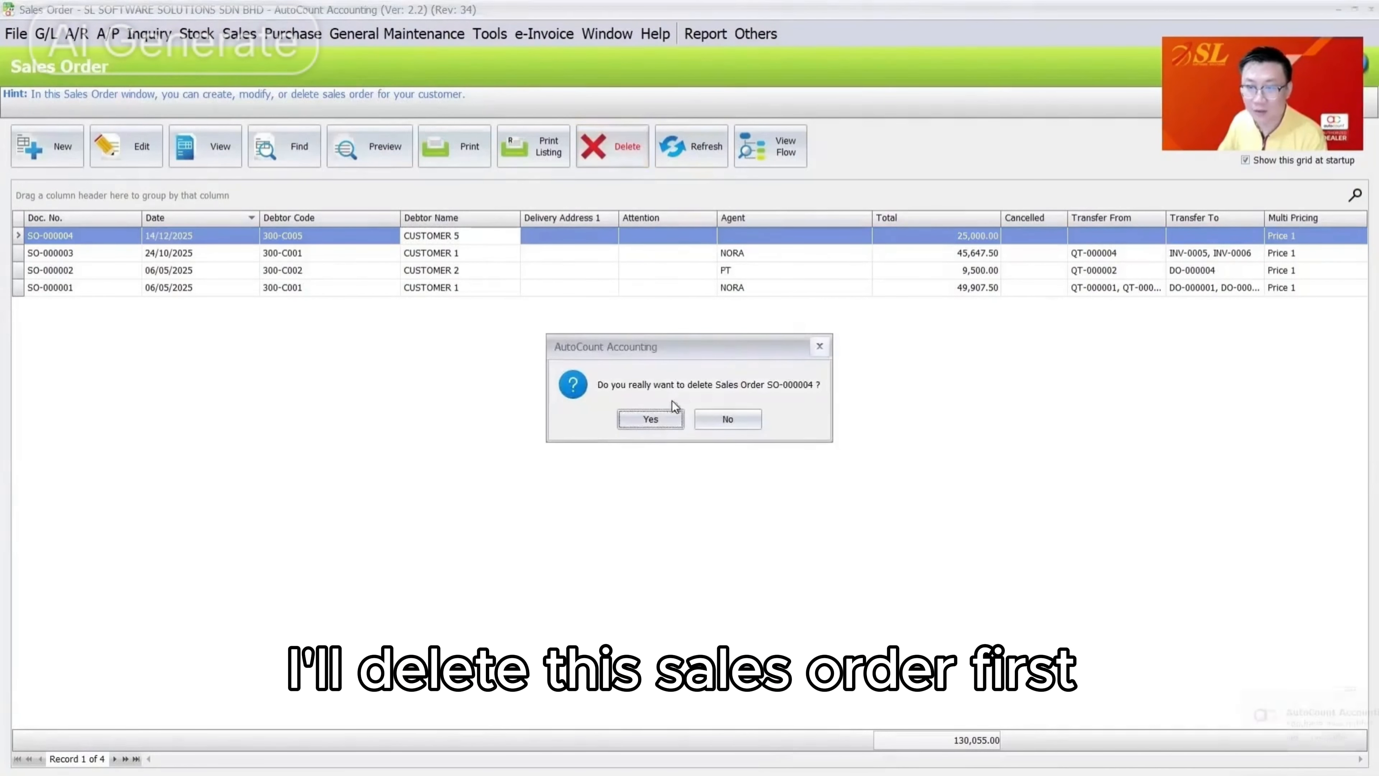
{"action": "left_click", "coordinate": [653, 421]}
{"action": "left_click", "coordinate": [689, 410]}
Try saving a new CUSTOMER 5 sales order with item ACS-001 at 25,000, triggering the credit-limit violation
{"action": "left_click", "coordinate": [54, 133]}
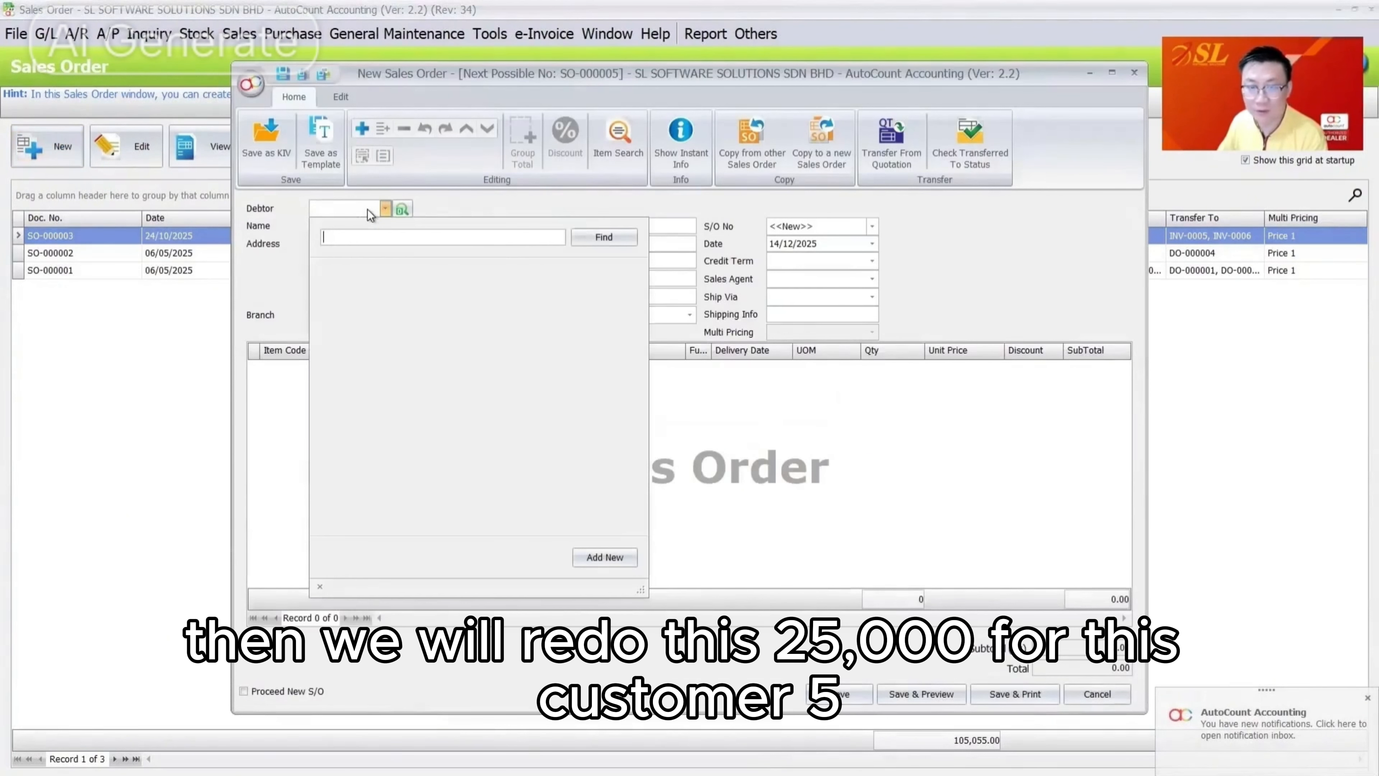
{"action": "left_click", "coordinate": [399, 375]}
{"action": "right_click", "coordinate": [356, 376]}
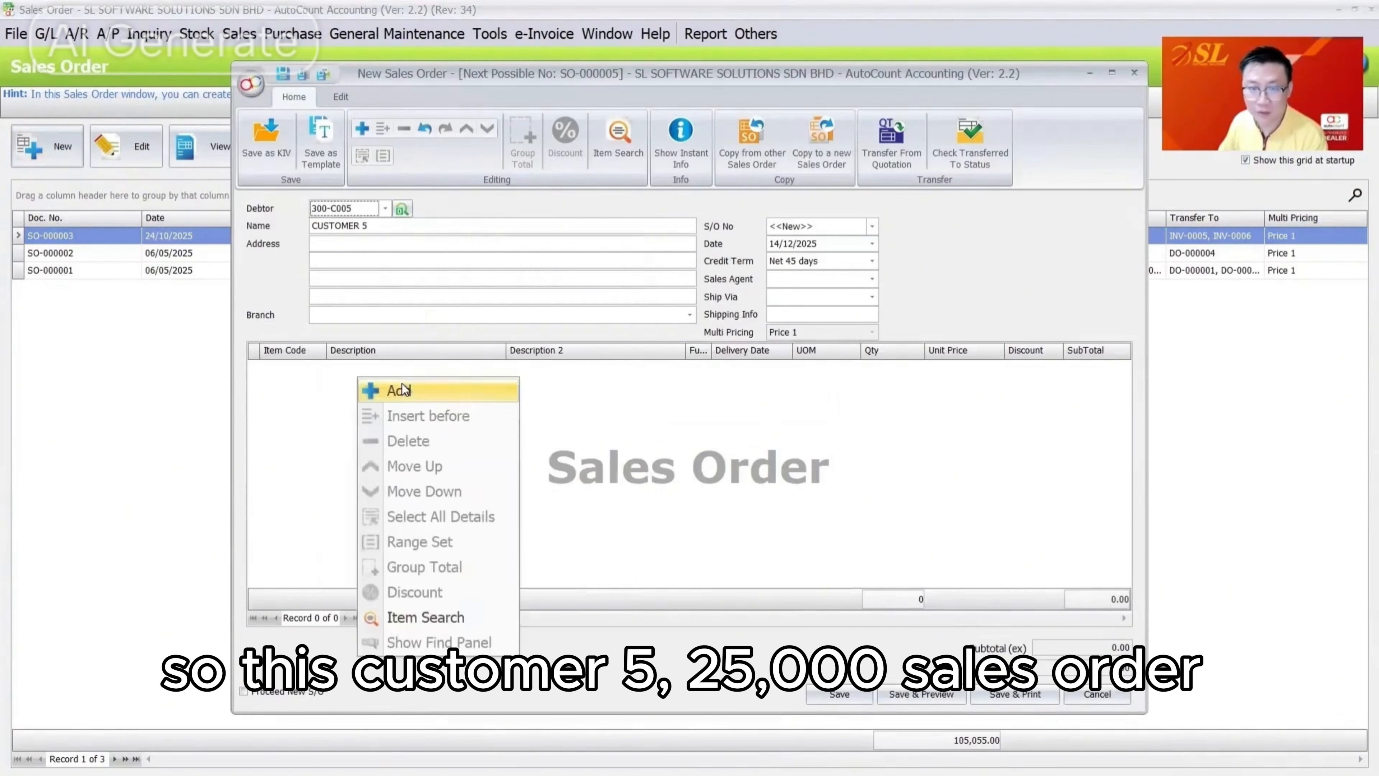
{"action": "left_click", "coordinate": [397, 391]}
{"action": "left_click", "coordinate": [310, 369]}
{"action": "left_click", "coordinate": [378, 480]}
{"action": "left_click", "coordinate": [970, 371]}
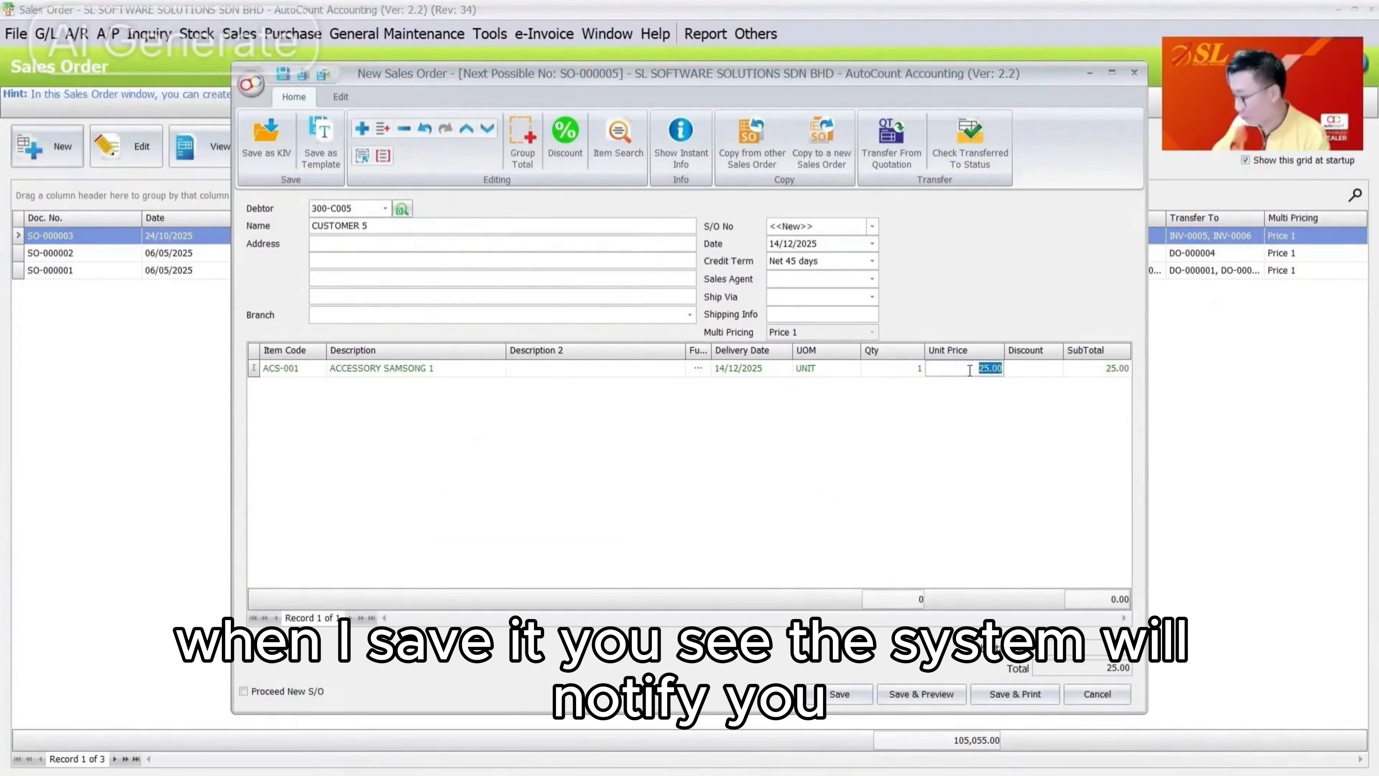
{"action": "type", "text": "25,000"}
{"action": "key", "text": "Tab"}
{"action": "left_click", "coordinate": [839, 694]}
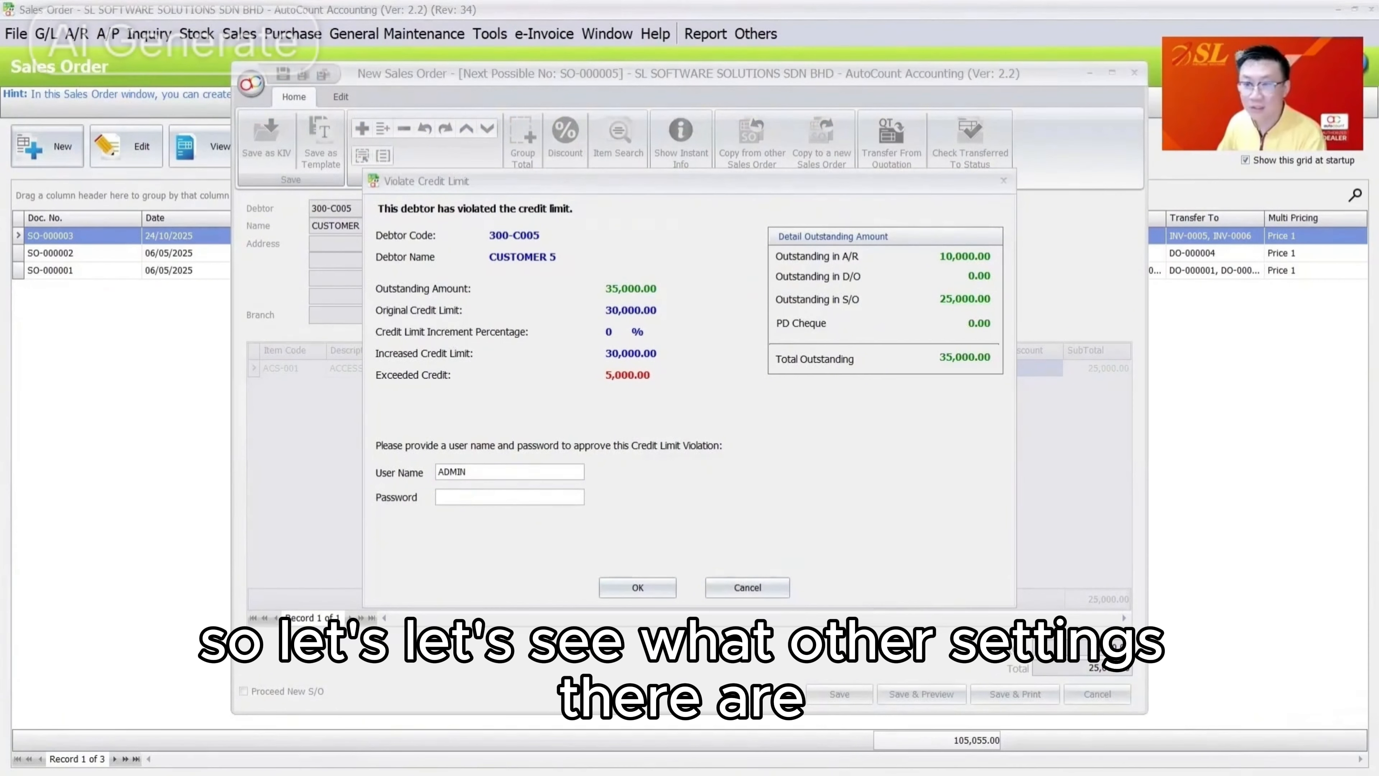
{"action": "key", "text": "alt+Tab"}
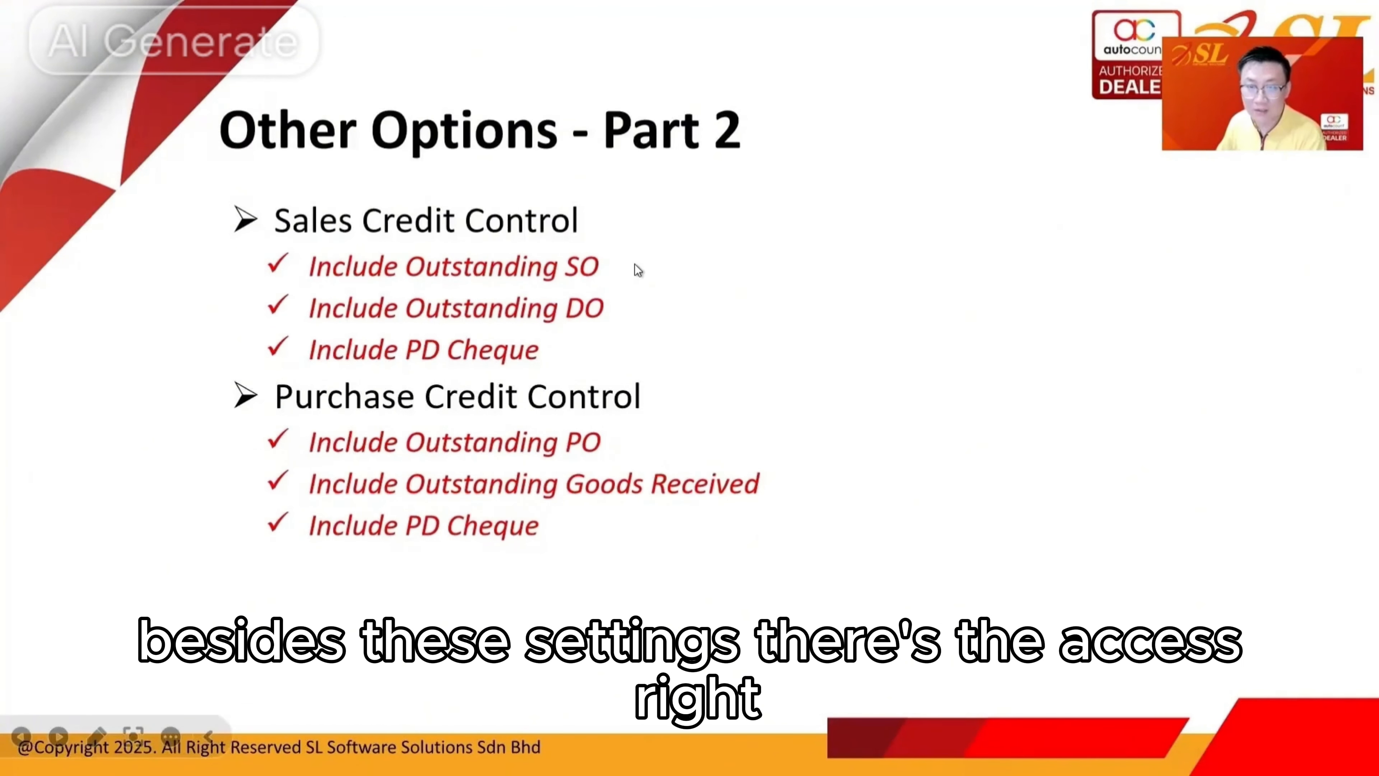
Advance the slideshow to the Related Access Rights slide
{"action": "key", "text": "Right"}
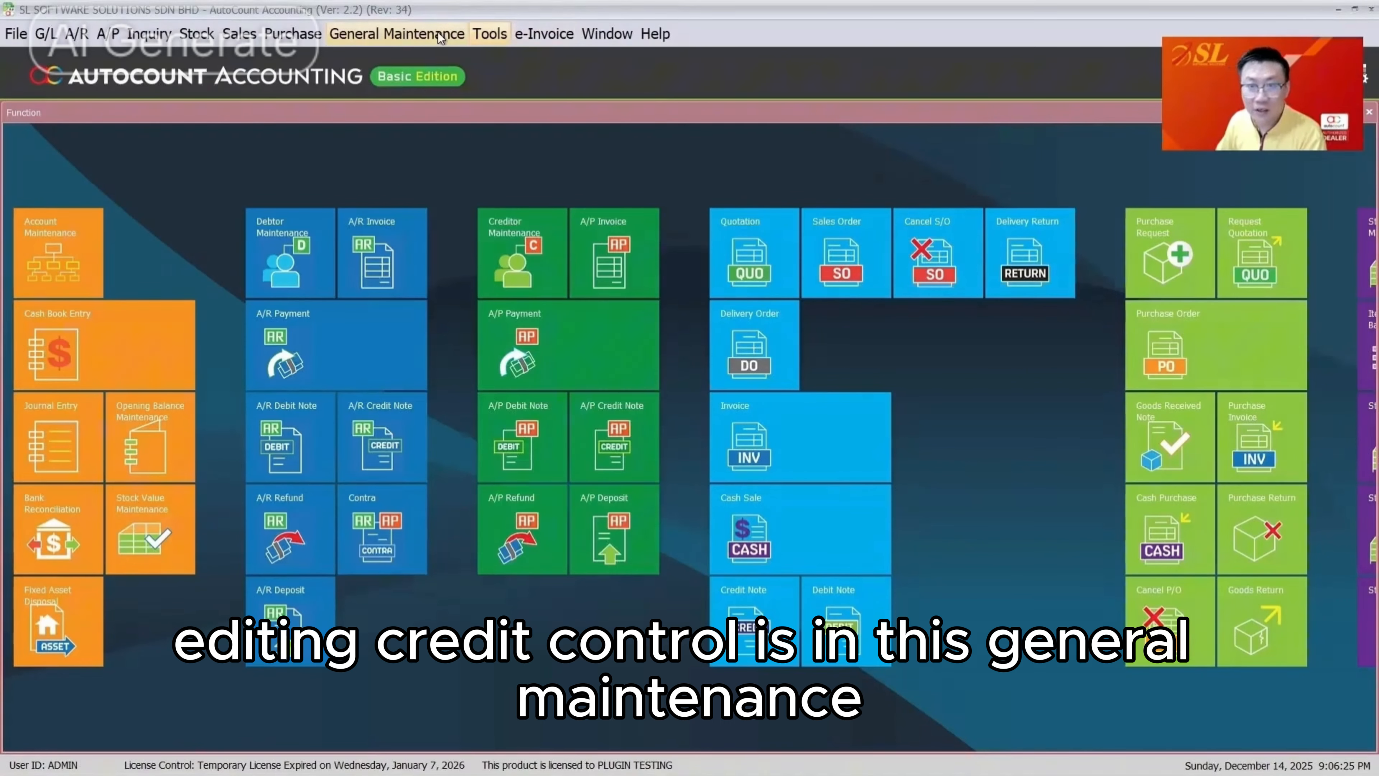
{"action": "left_click", "coordinate": [438, 33]}
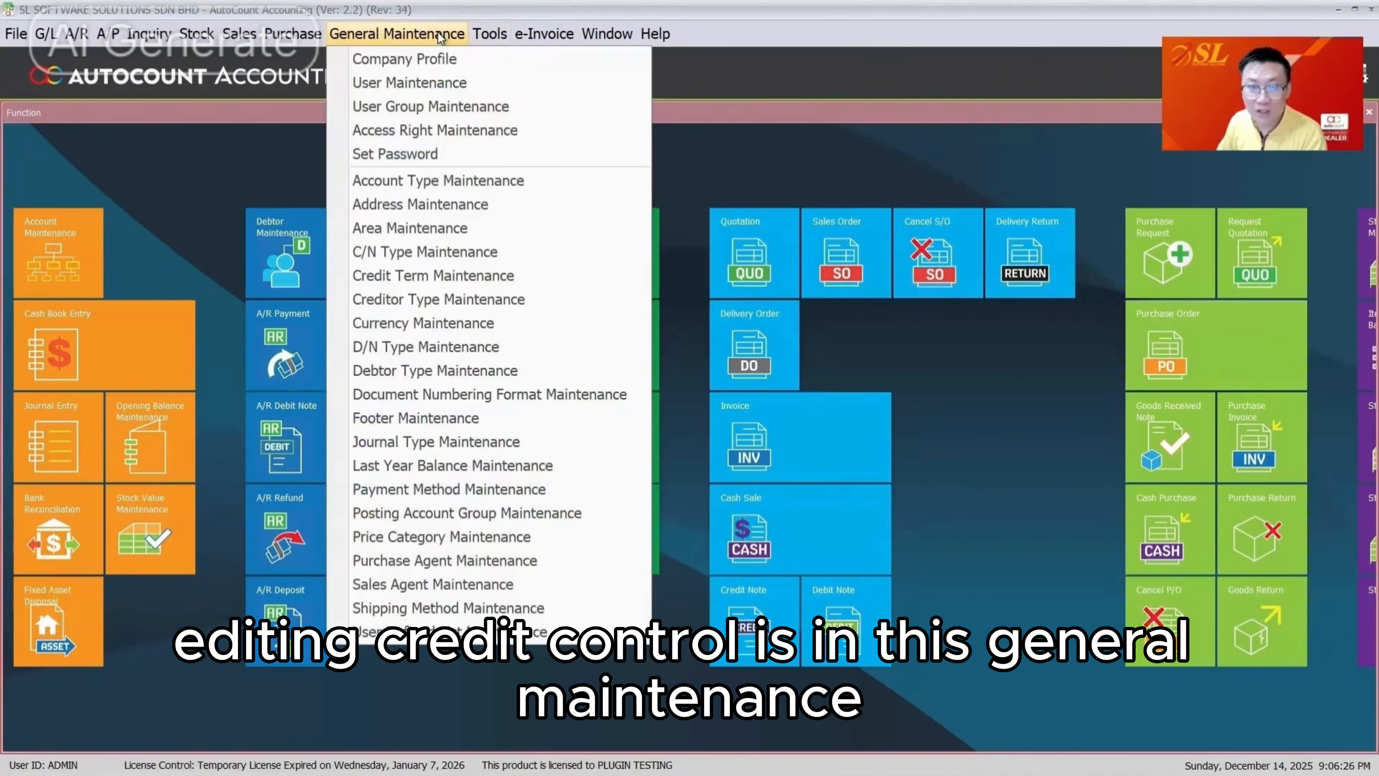
Search the access rights for CREDIT CONTROL in Access Right Maintenance
{"action": "left_click", "coordinate": [455, 126]}
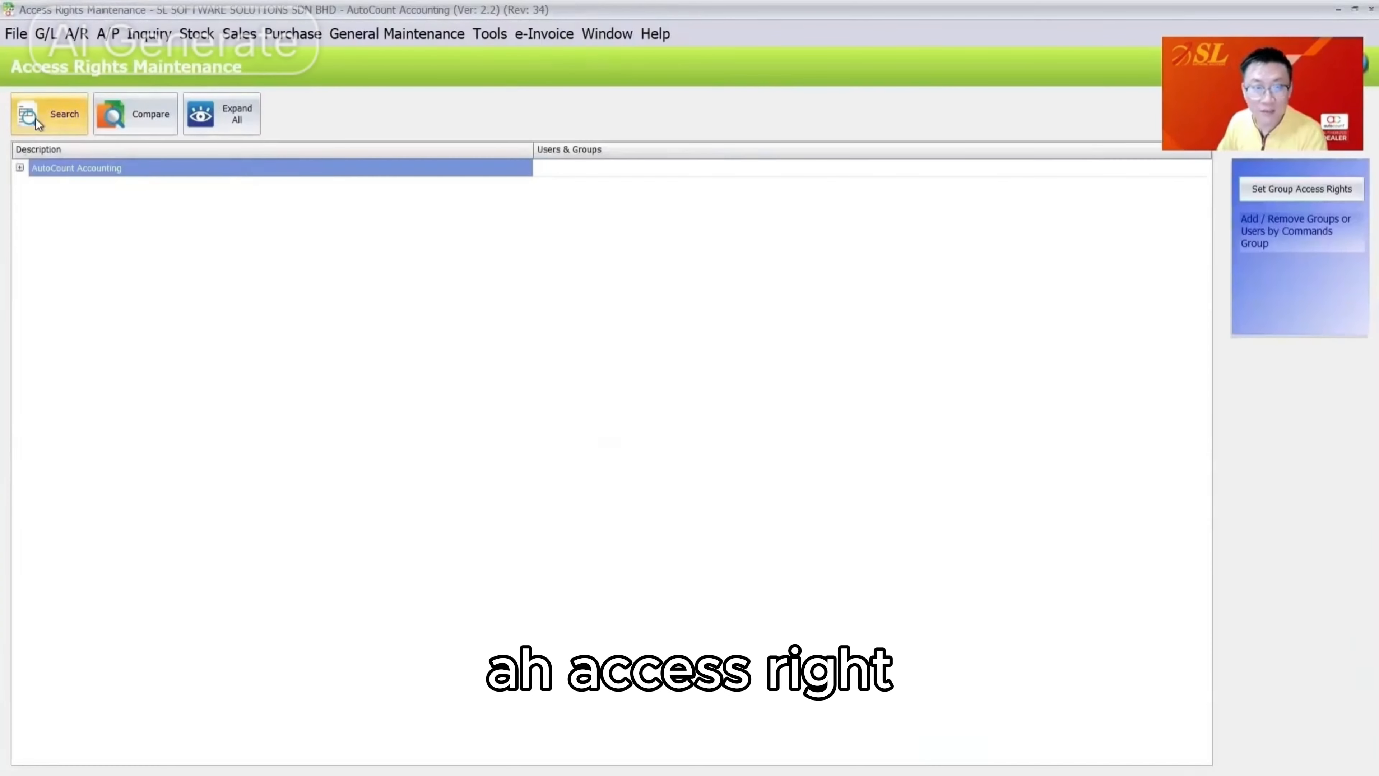
{"action": "left_click", "coordinate": [36, 119]}
{"action": "type", "text": "c"}
{"action": "type", "text": "DIT"}
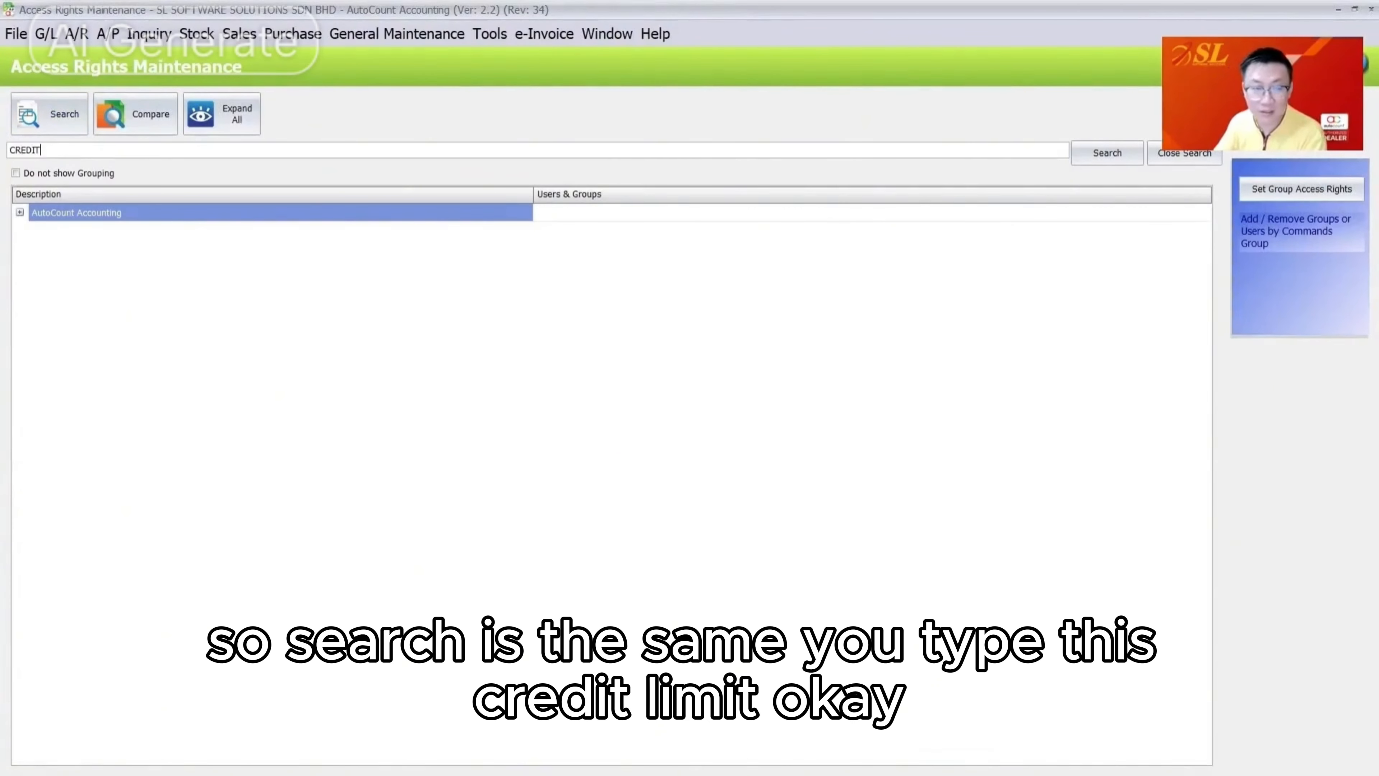
{"action": "key", "text": "Return"}
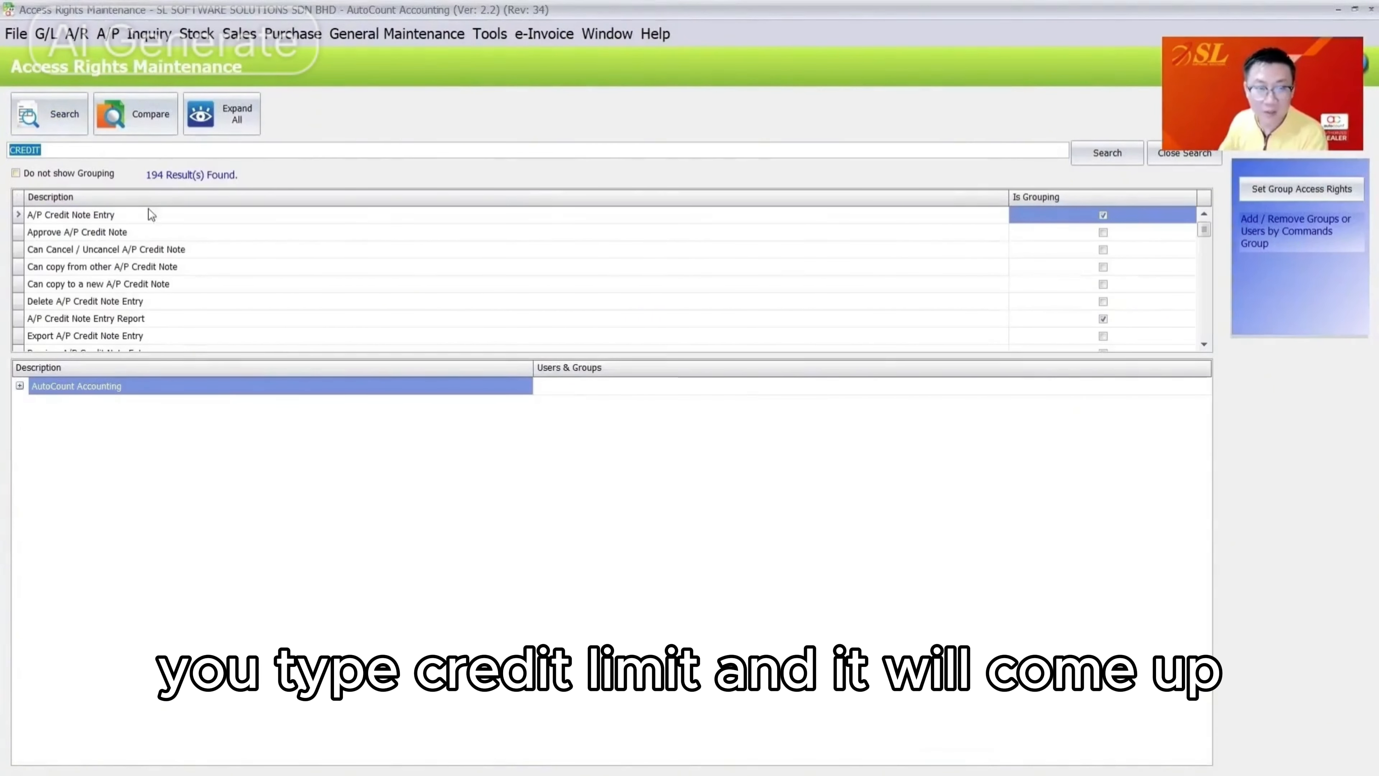
{"action": "left_click", "coordinate": [82, 150]}
{"action": "type", "text": "LIMIT"}
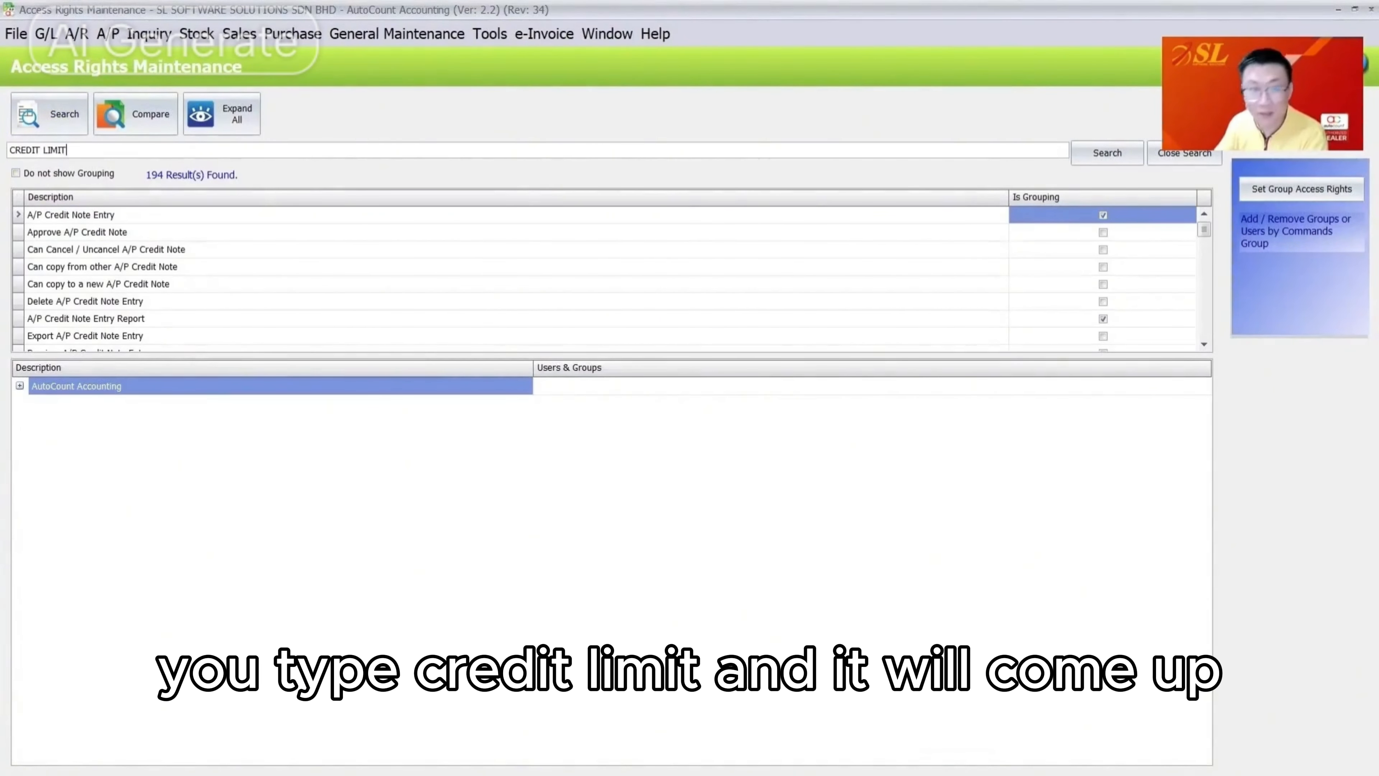
{"action": "key", "text": "Return"}
{"action": "left_click", "coordinate": [96, 150]}
{"action": "key", "text": "BackSpace"}
{"action": "key", "text": "BackSpace"}
{"action": "key", "text": "BackSpace"}
{"action": "key", "text": "BackSpace"}
{"action": "key", "text": "BackSpace"}
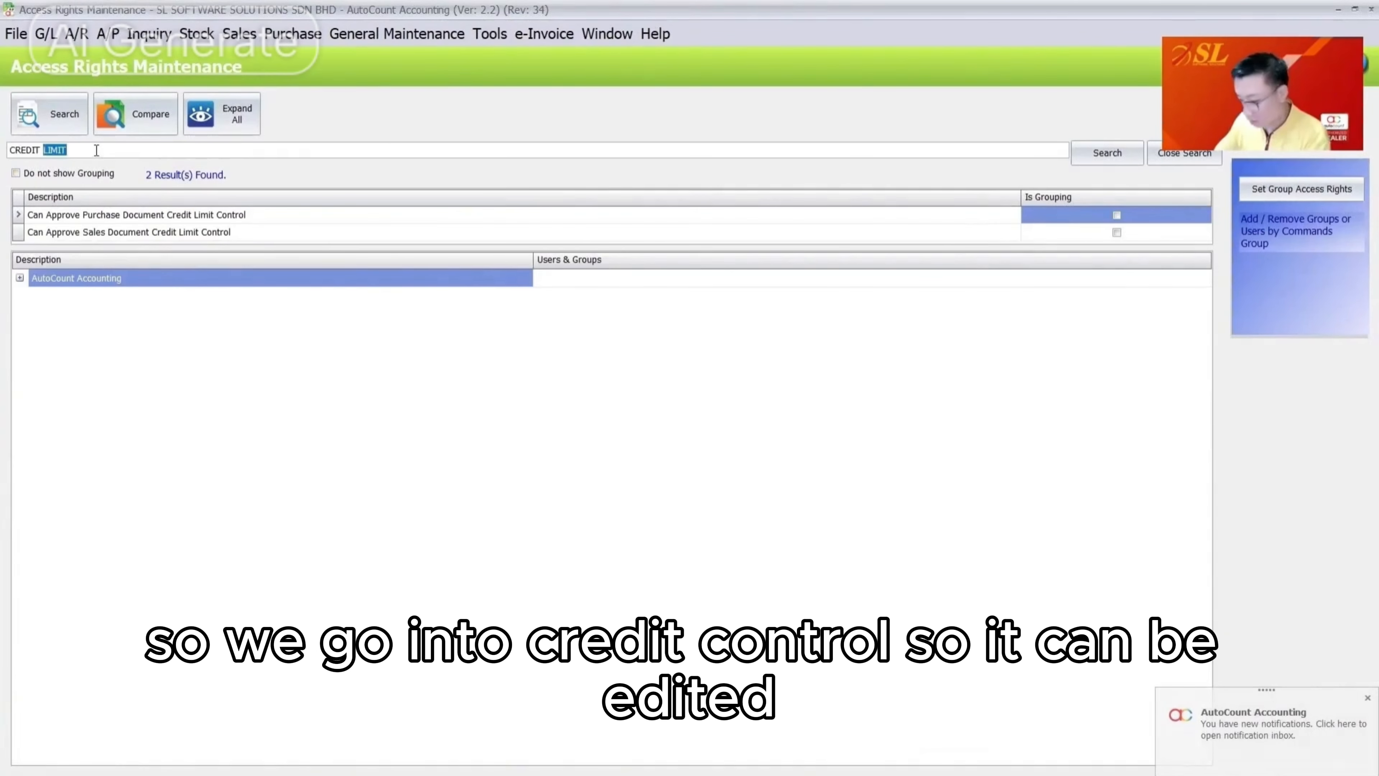
{"action": "type", "text": "CONTROL"}
{"action": "key", "text": "Return"}
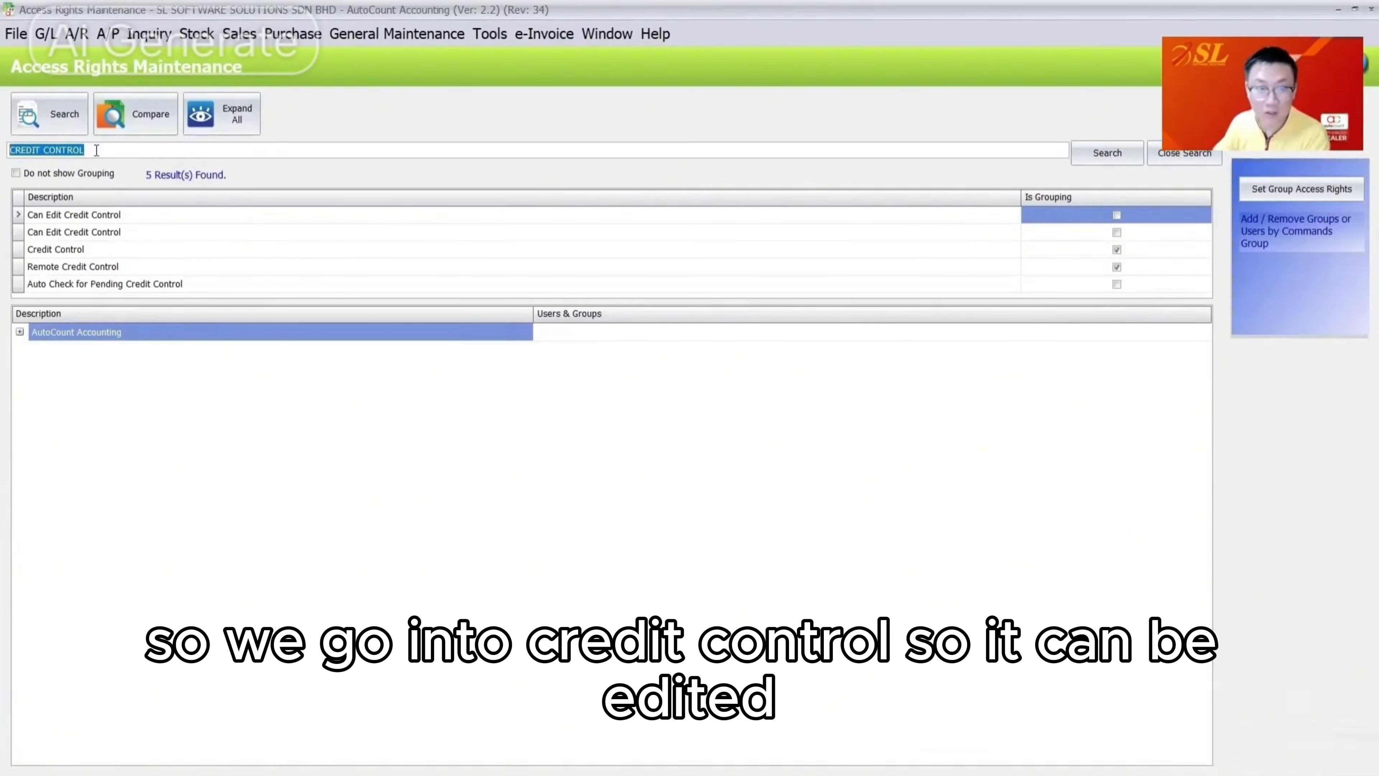
Clear all users and groups from the debtor Can Edit Credit Control right and apply
{"action": "left_click", "coordinate": [81, 216]}
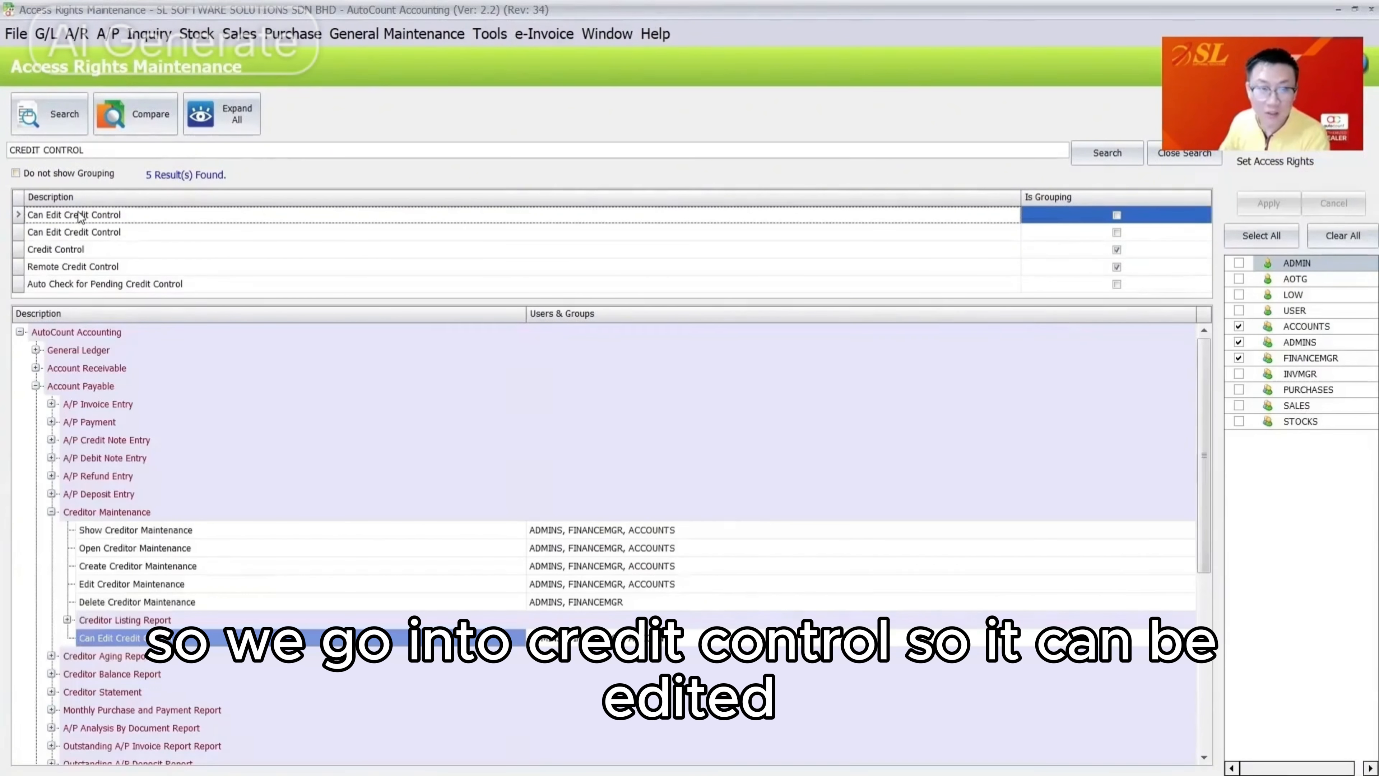
{"action": "left_click", "coordinate": [98, 513]}
{"action": "left_click", "coordinate": [107, 234]}
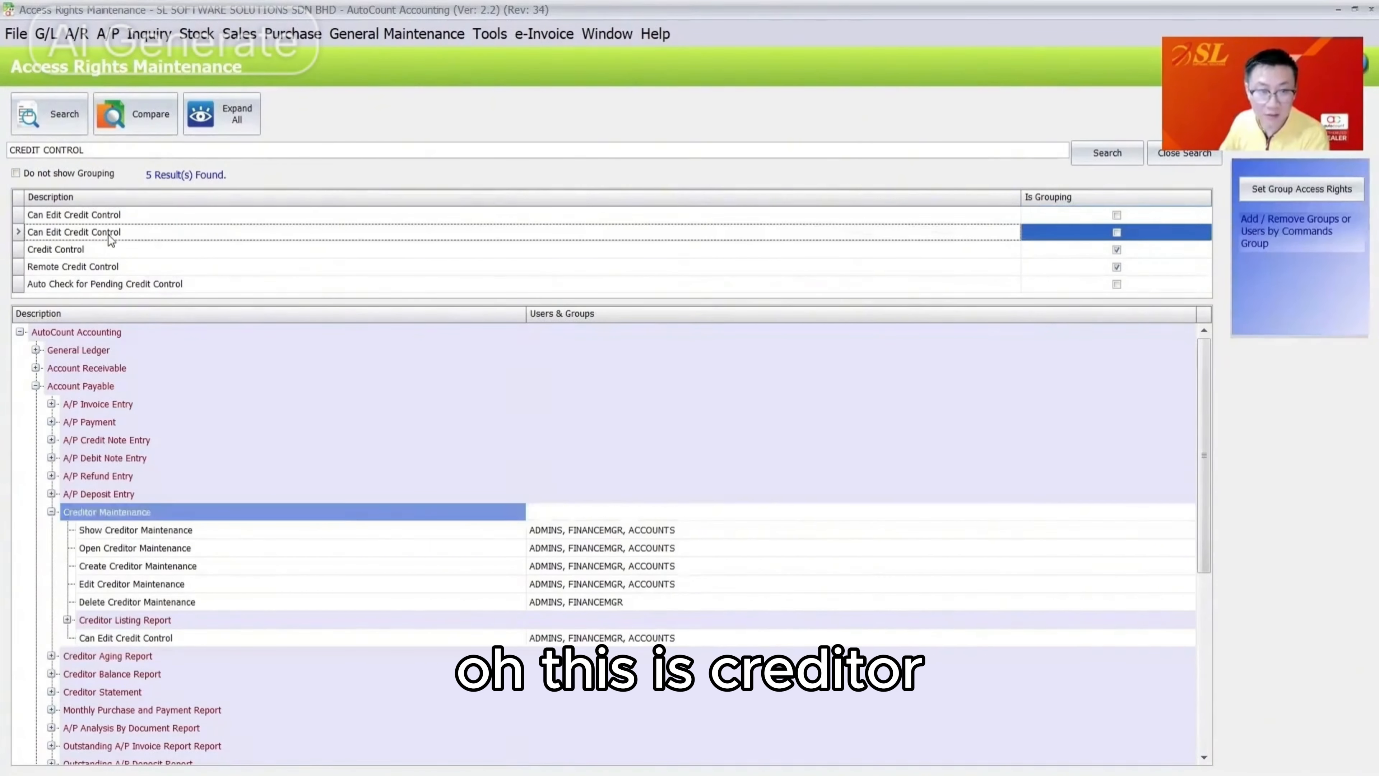
{"action": "scroll", "coordinate": [135, 370], "scroll_direction": "up", "scroll_amount": 3}
{"action": "left_click", "coordinate": [149, 370]}
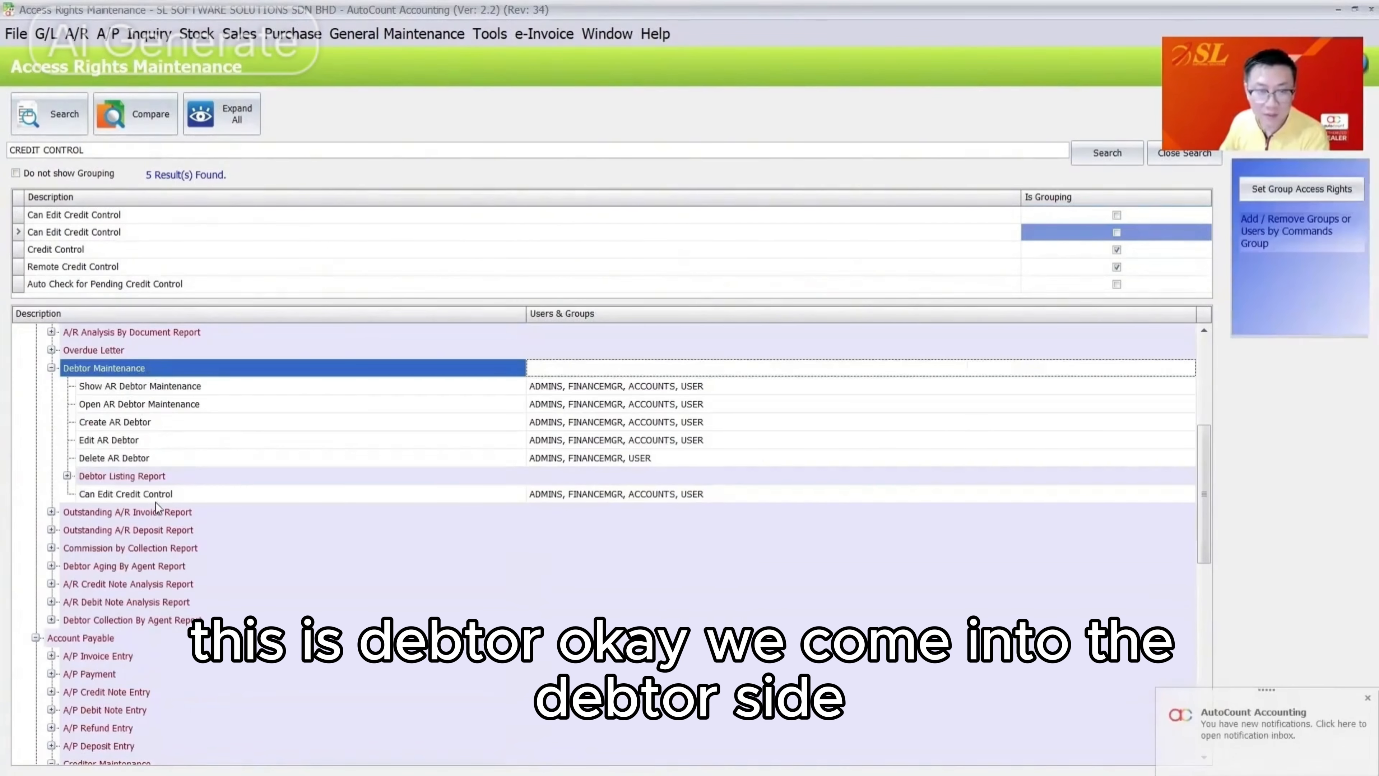
{"action": "left_click", "coordinate": [166, 492]}
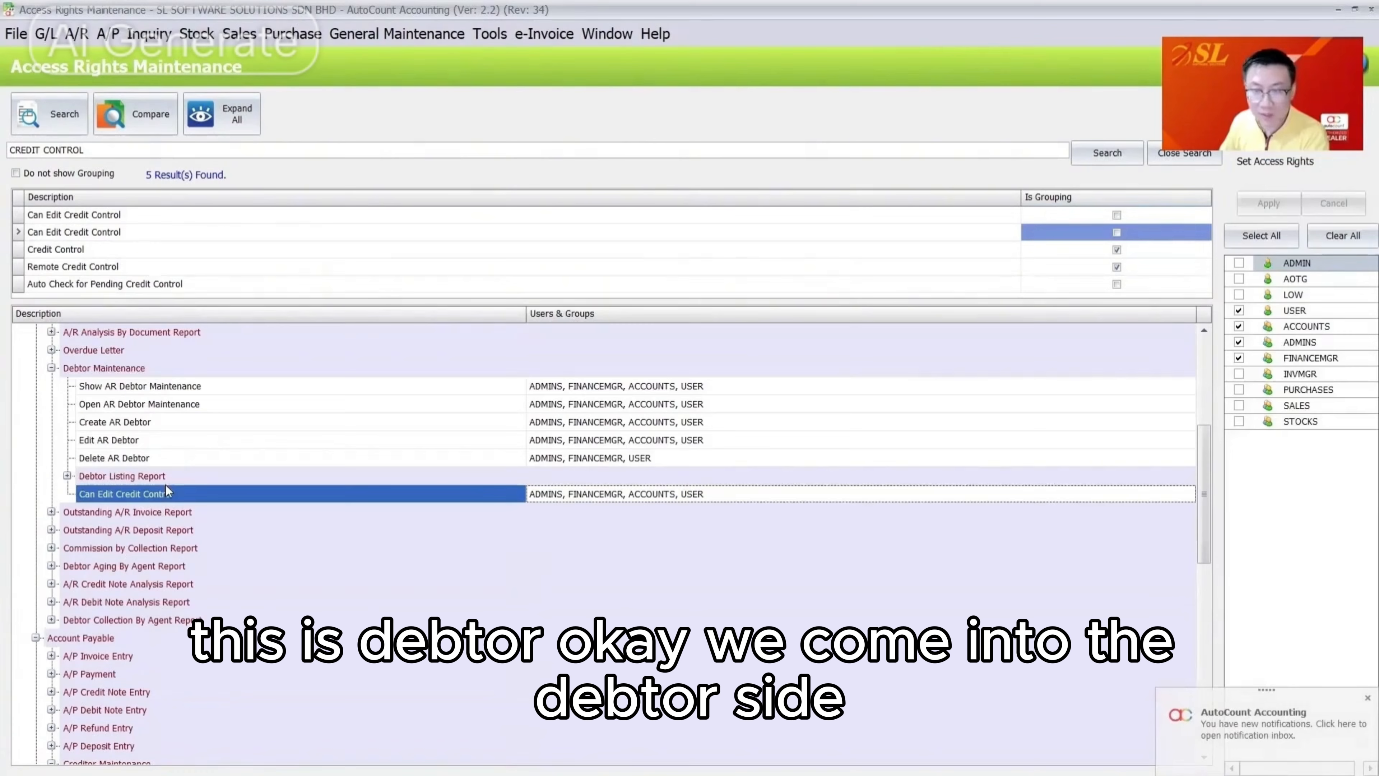
{"action": "left_click", "coordinate": [1327, 236]}
{"action": "left_click", "coordinate": [1292, 200]}
{"action": "scroll", "coordinate": [368, 513], "scroll_direction": "down", "scroll_amount": 3}
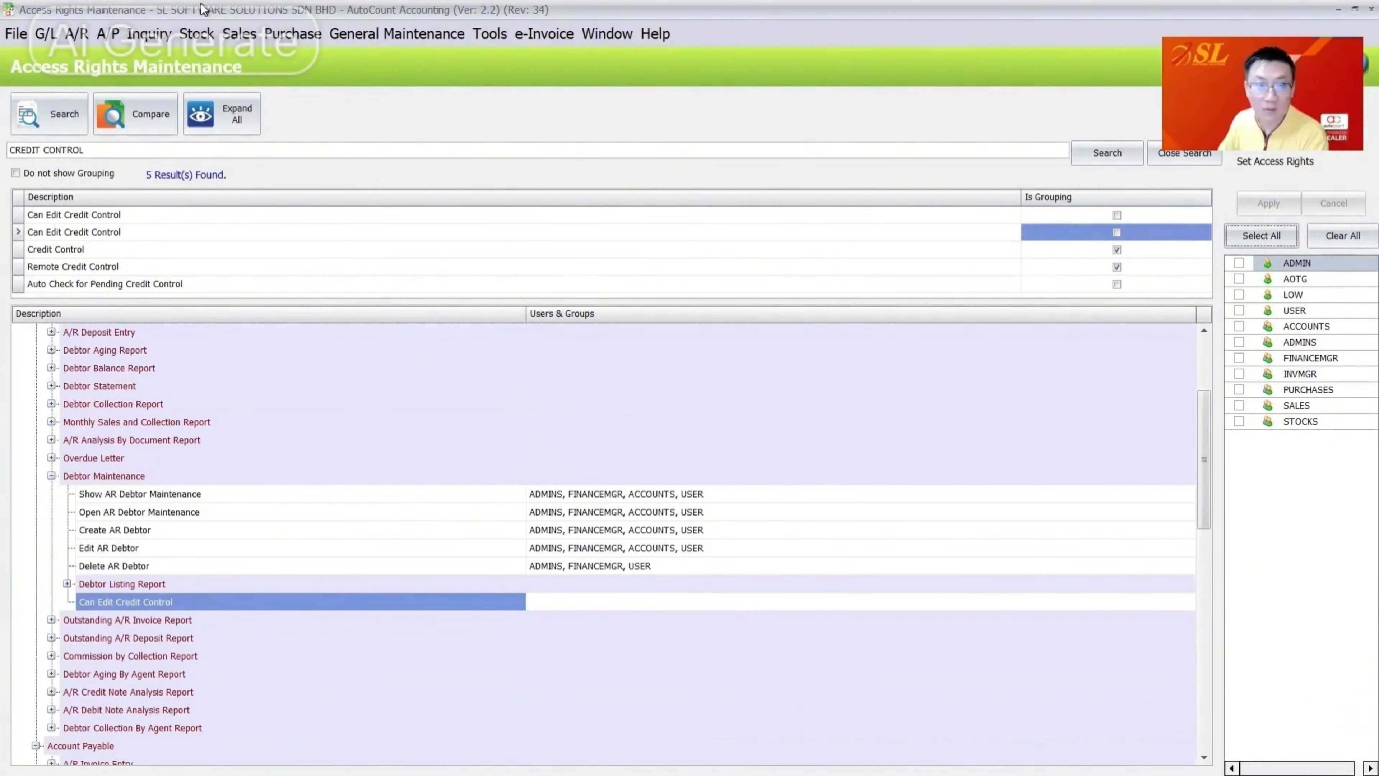
{"action": "left_click", "coordinate": [78, 34]}
{"action": "left_click", "coordinate": [112, 60]}
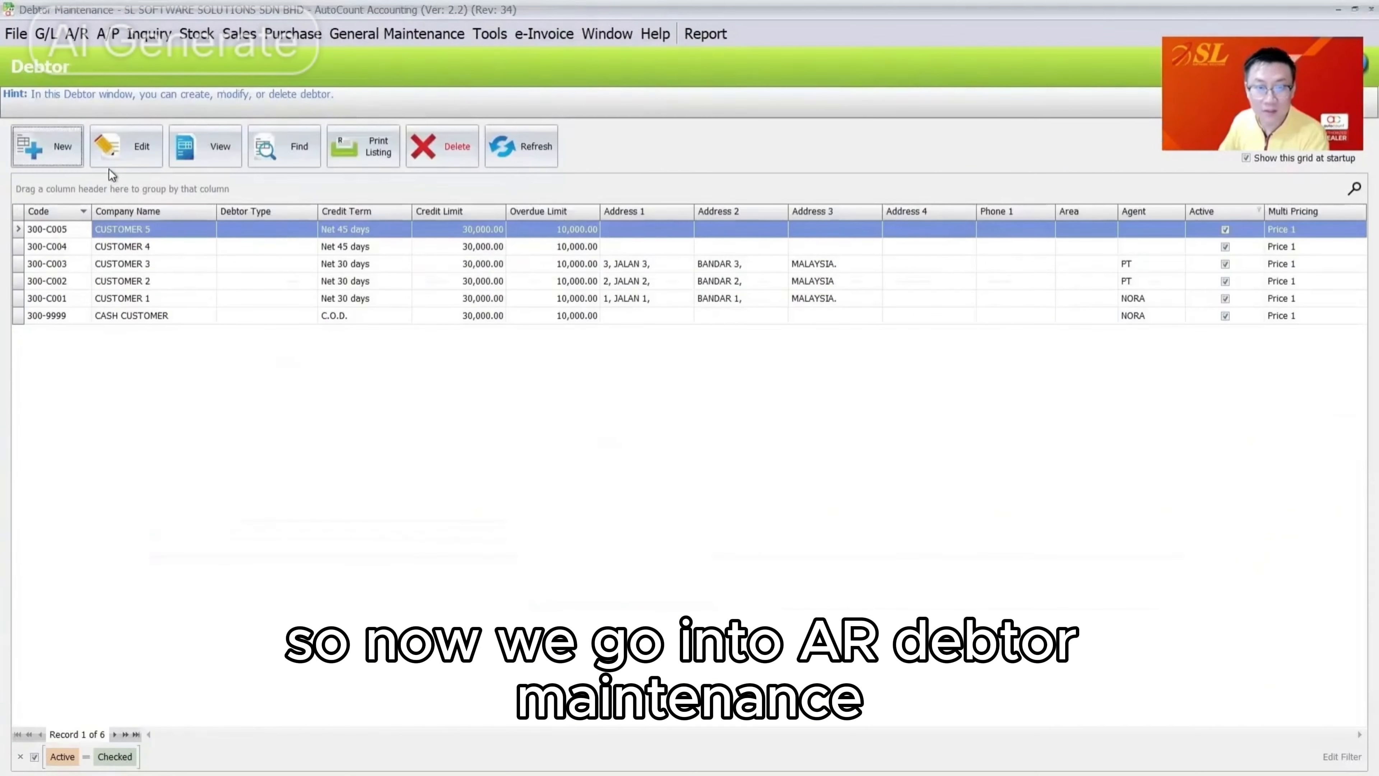
Edit debtor 300-C005 (Customer 5), try its Credit Control settings, and dismiss the Access Denied message
{"action": "left_click", "coordinate": [125, 147]}
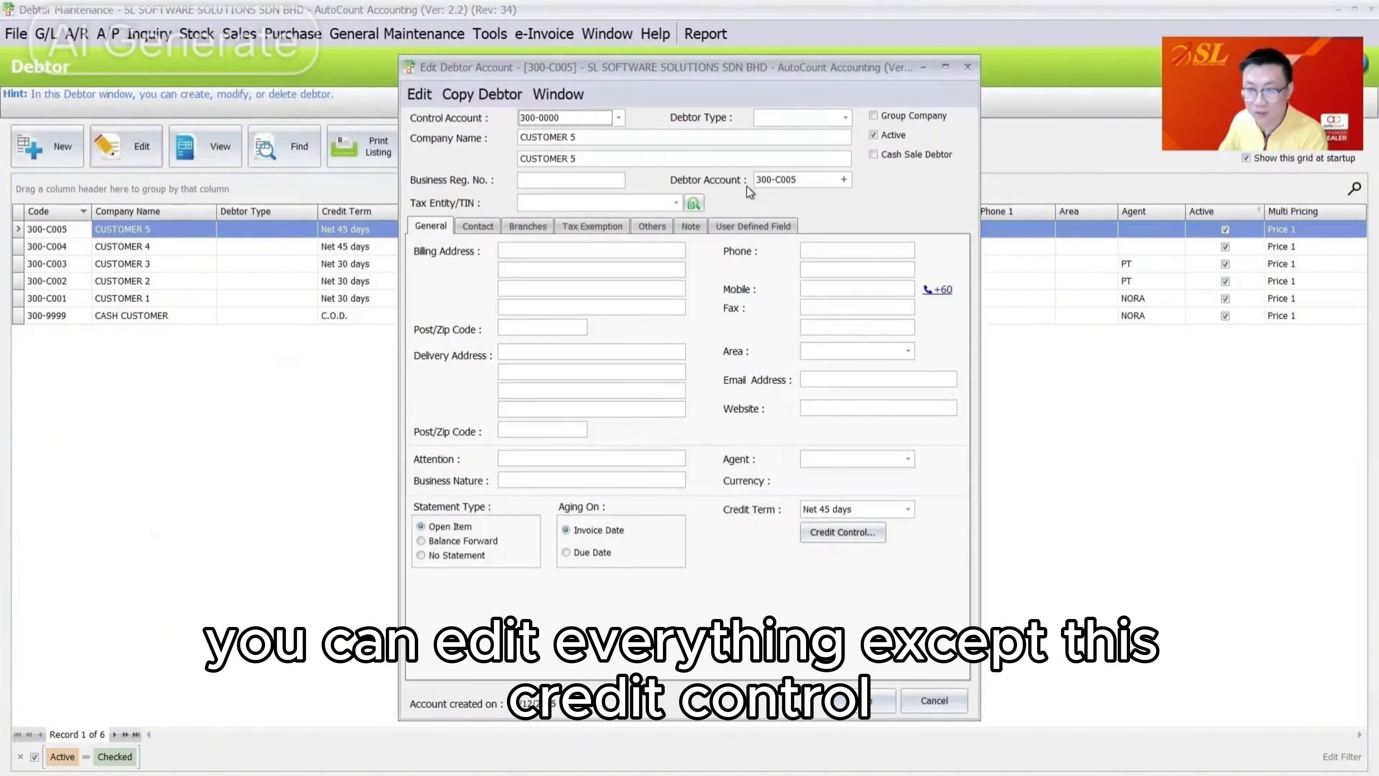
{"action": "left_click", "coordinate": [848, 539]}
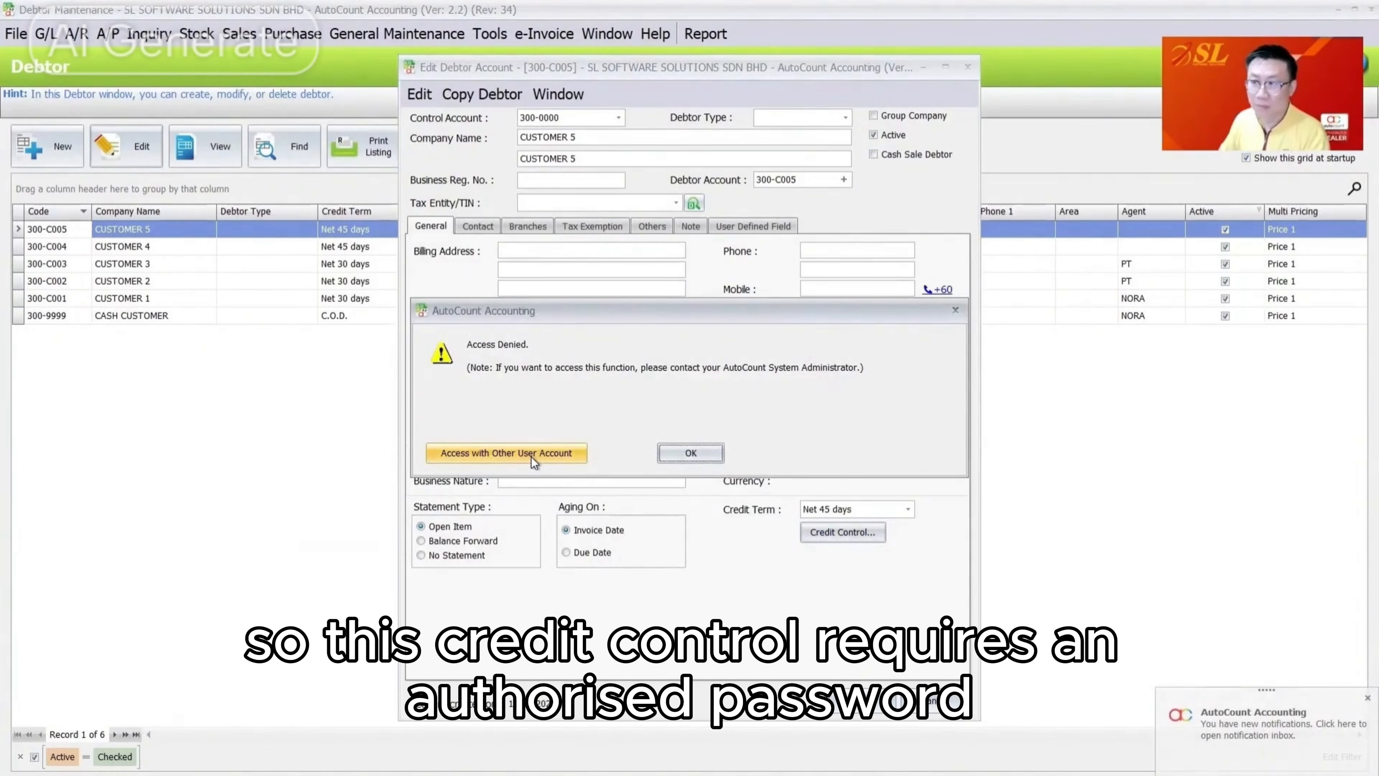
{"action": "left_click", "coordinate": [668, 453]}
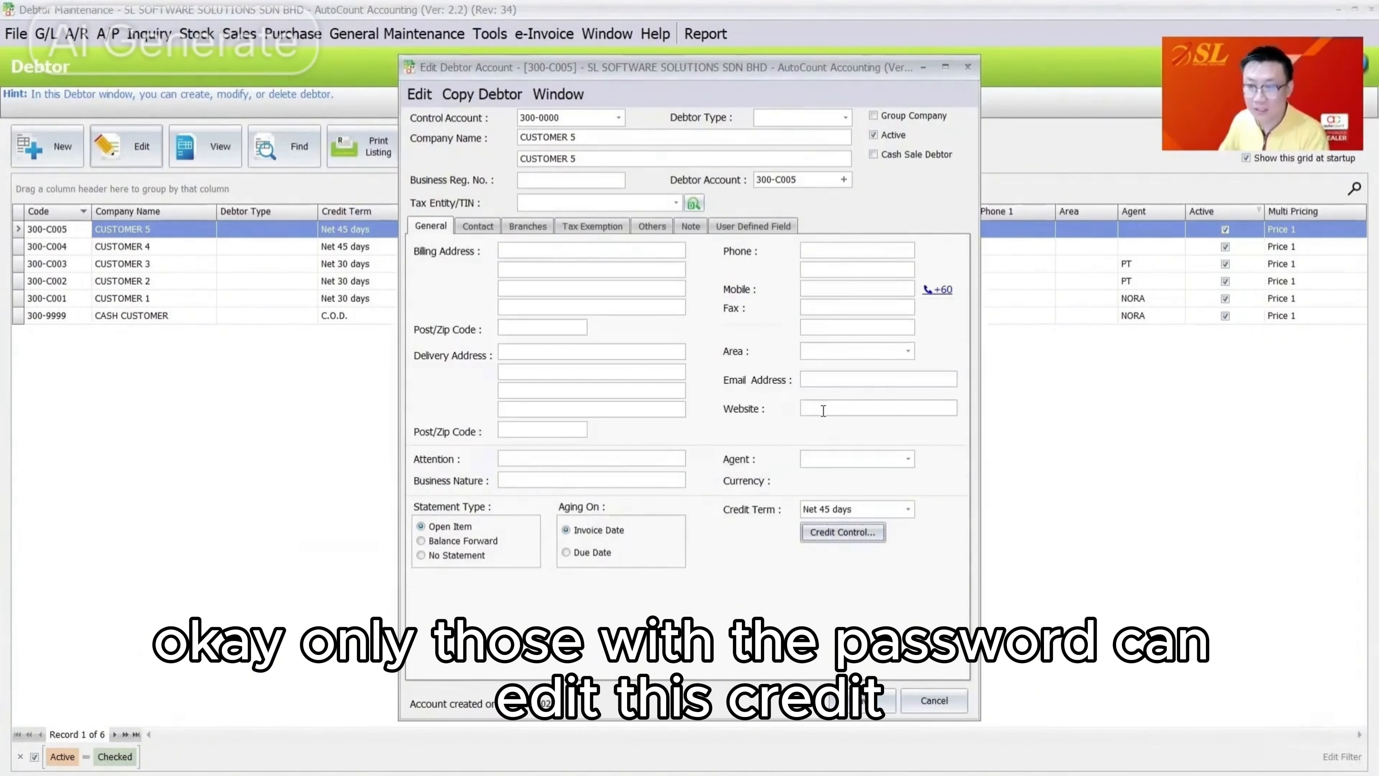